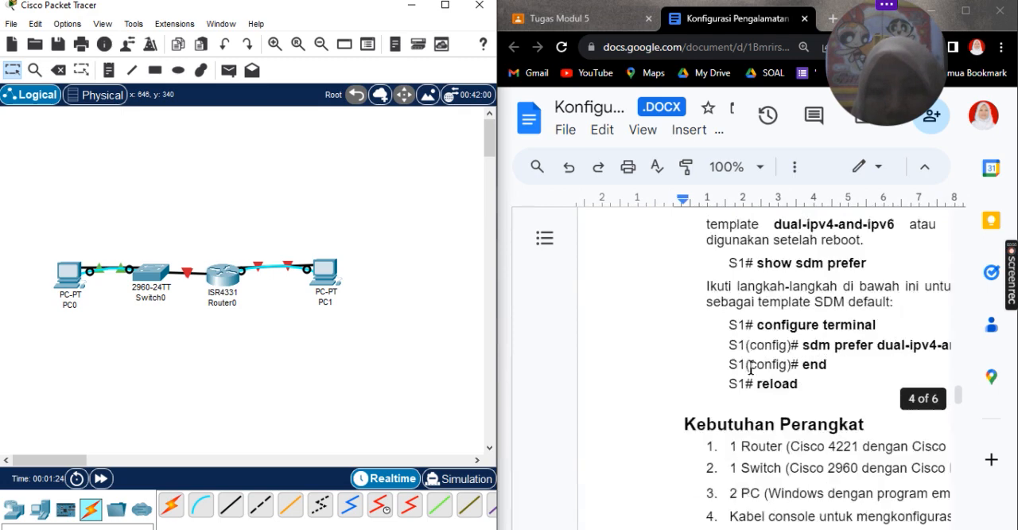
Step: Rename the PC connected to the switch as "PC A" and the PC connected to the router as "PC B"
{"action": "scroll", "coordinate": [751, 366], "scroll_direction": "up", "scroll_amount": 5}
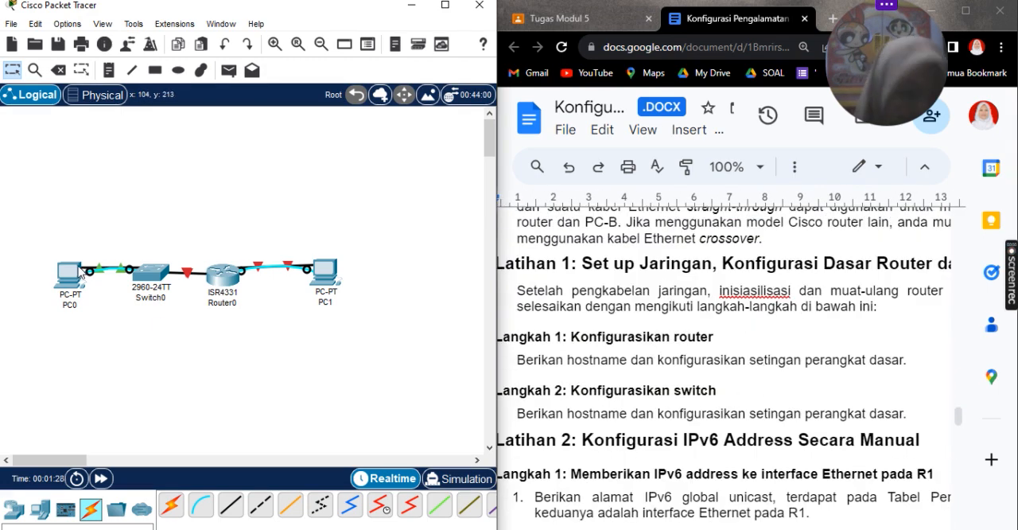
{"action": "left_click", "coordinate": [72, 304]}
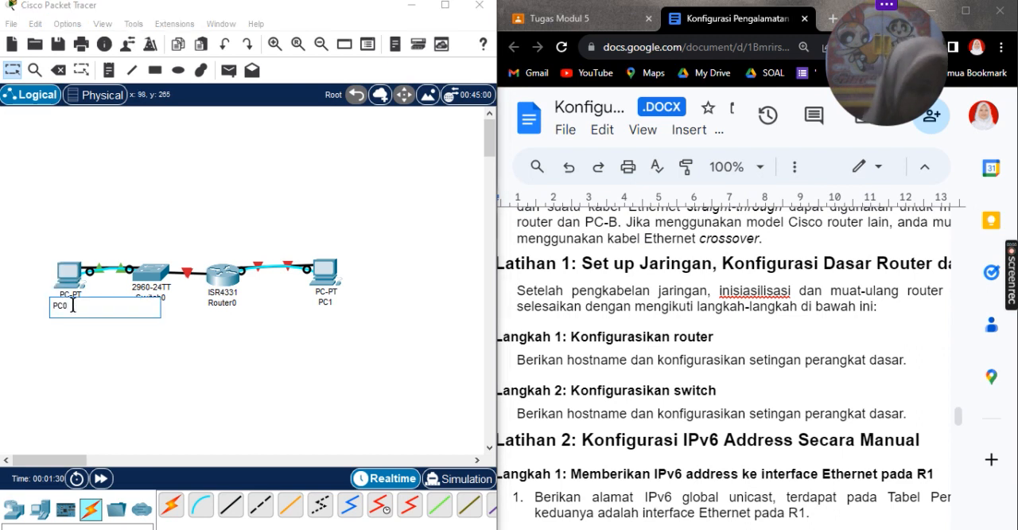
{"action": "key", "text": "BackSpace"}
{"action": "type", "text": "-A"}
{"action": "key", "text": "Return"}
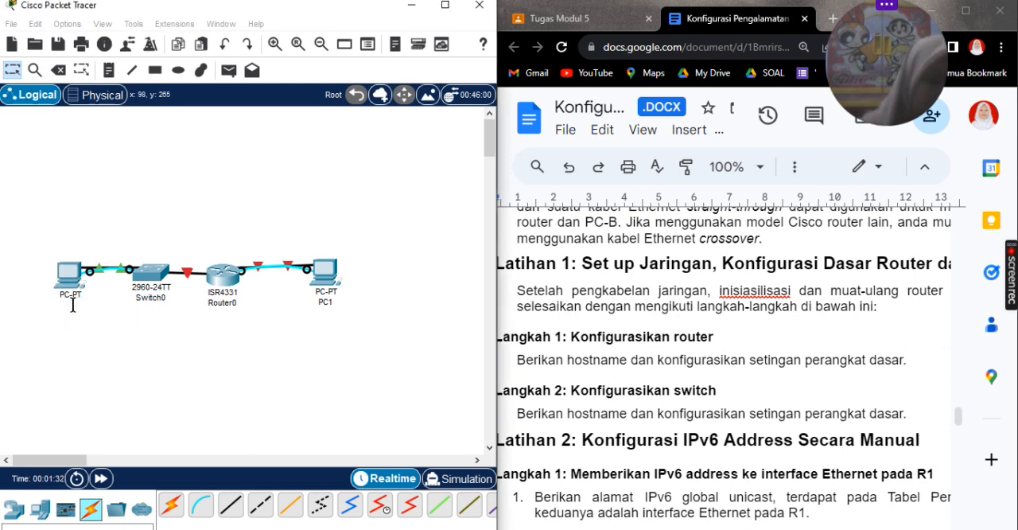
{"action": "left_click", "coordinate": [321, 302]}
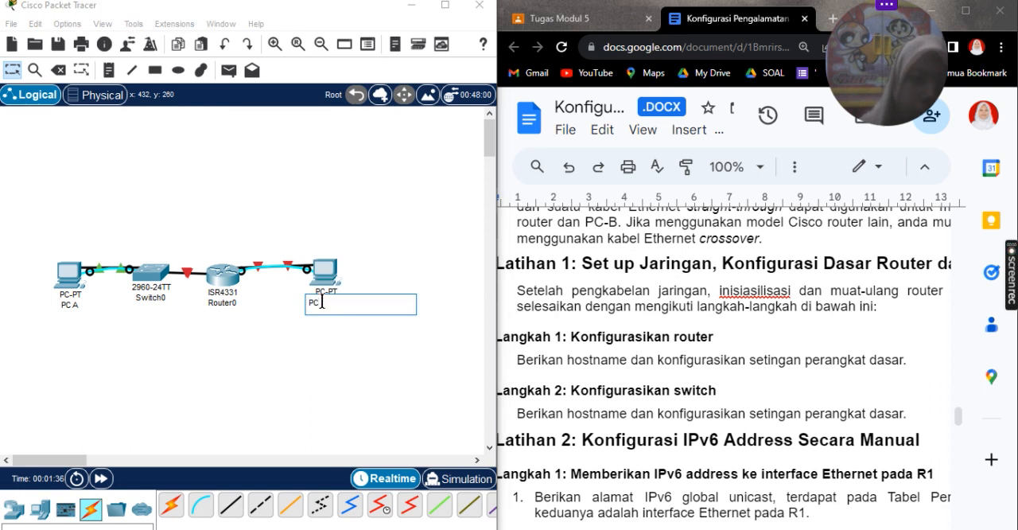
{"action": "type", "text": "B"}
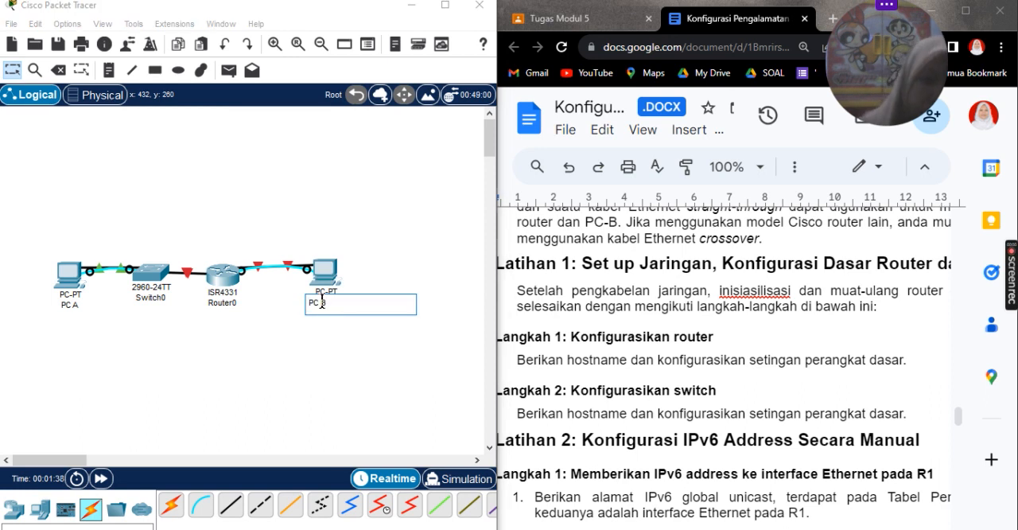
{"action": "key", "text": "Return"}
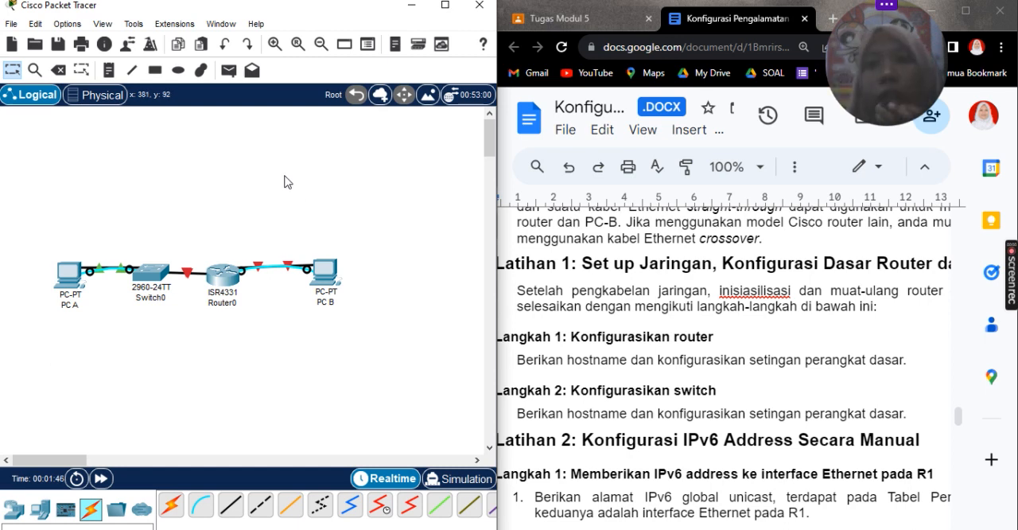
Step: Start a console terminal session from PC A to the switch using the default port settings
{"action": "left_click", "coordinate": [70, 274]}
{"action": "left_click", "coordinate": [415, 82]}
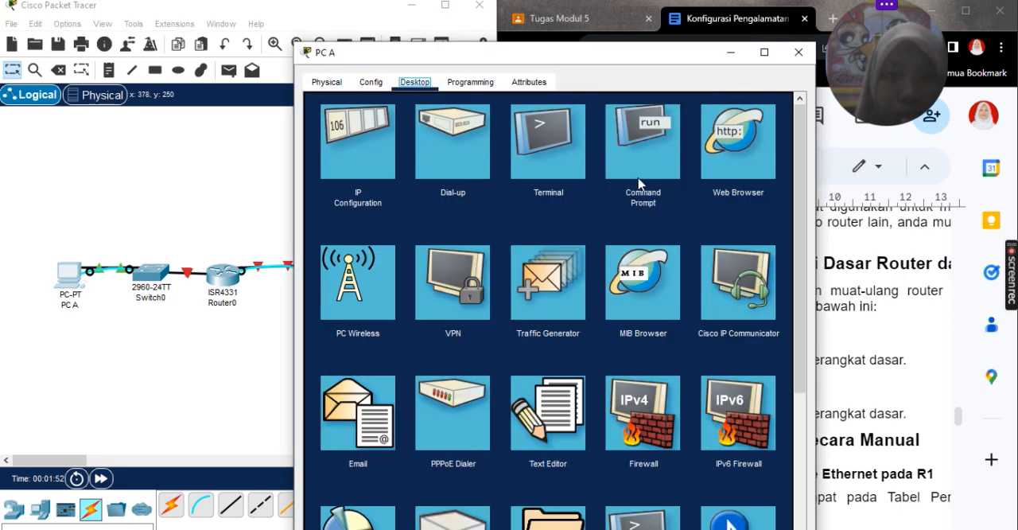
{"action": "left_click", "coordinate": [584, 163]}
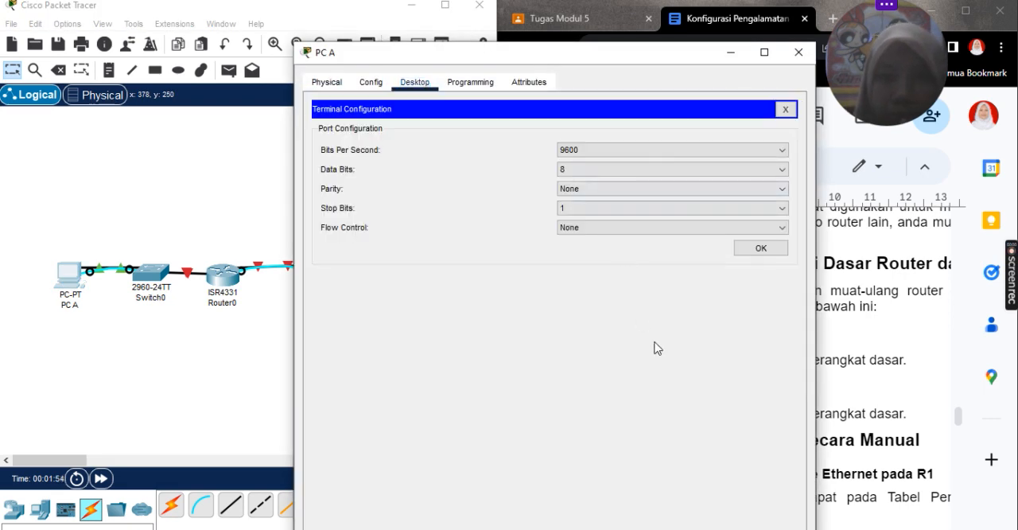
{"action": "left_click", "coordinate": [759, 249]}
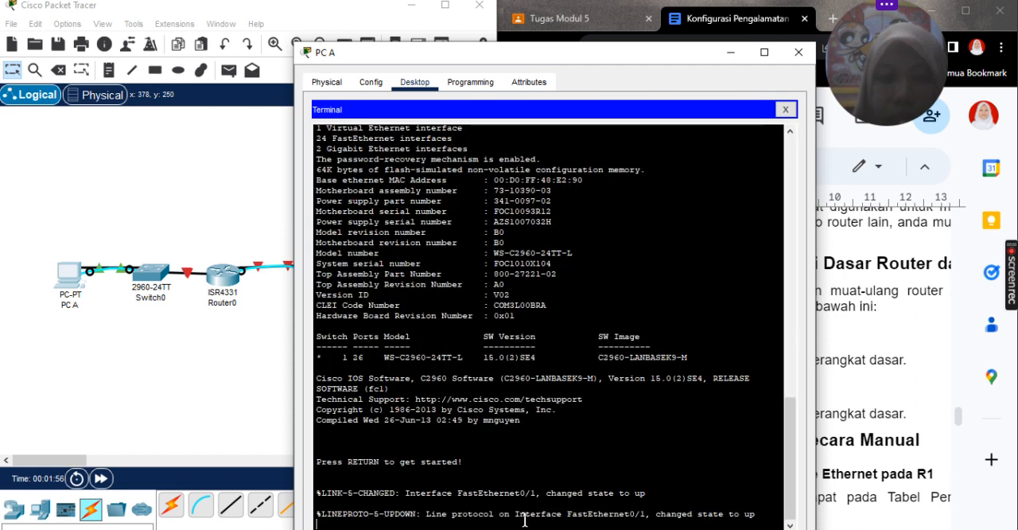
{"action": "key", "text": "Return"}
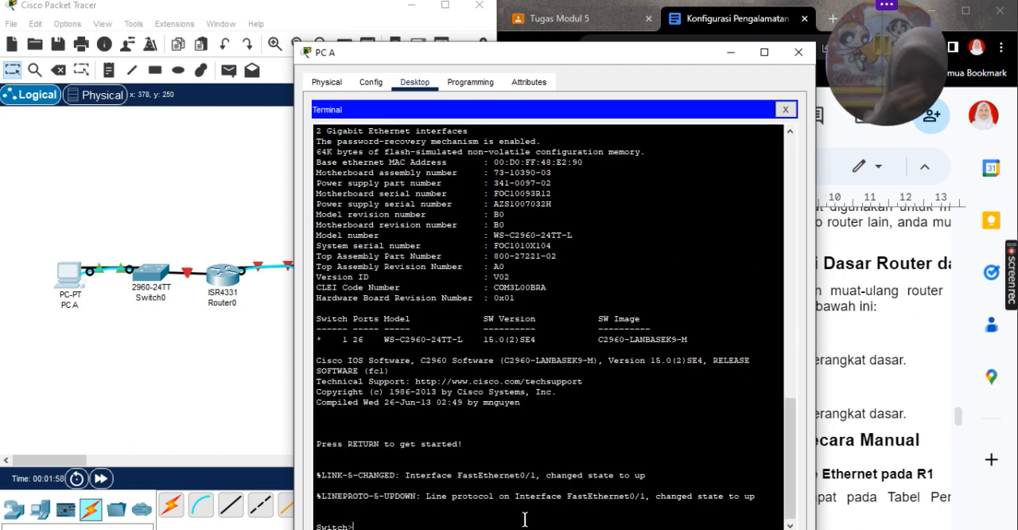
Step: Enter privileged EXEC mode and global configuration mode on the switch
{"action": "type", "text": "en"}
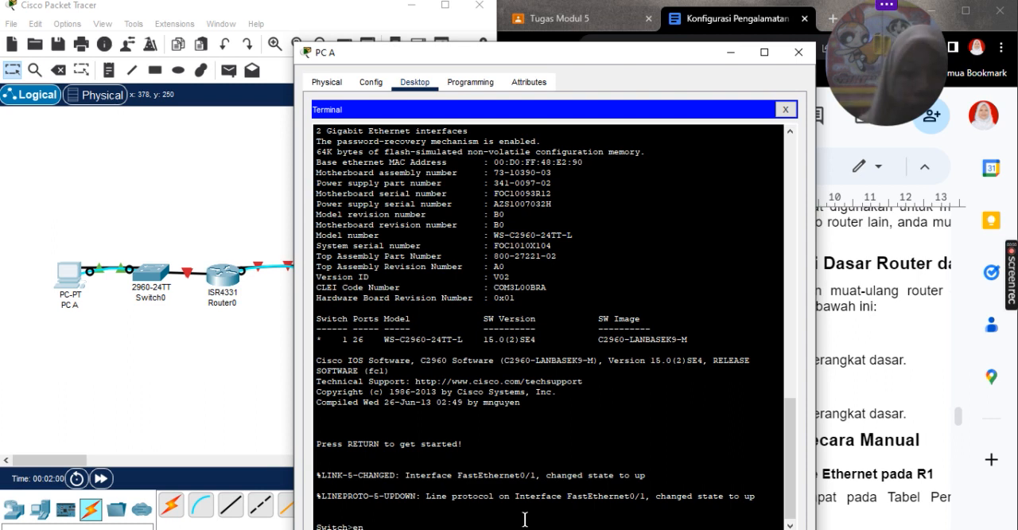
{"action": "key", "text": "Return"}
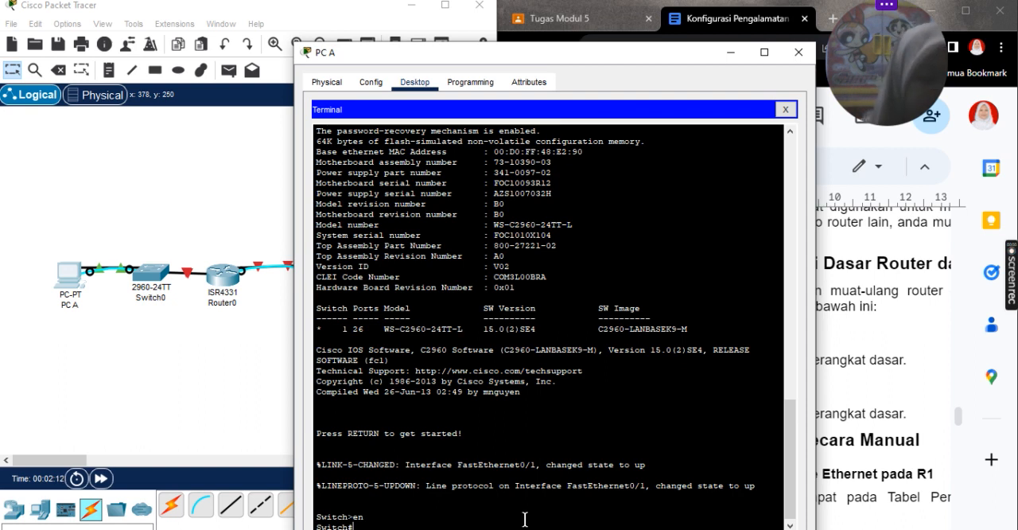
{"action": "type", "text": "onf "}
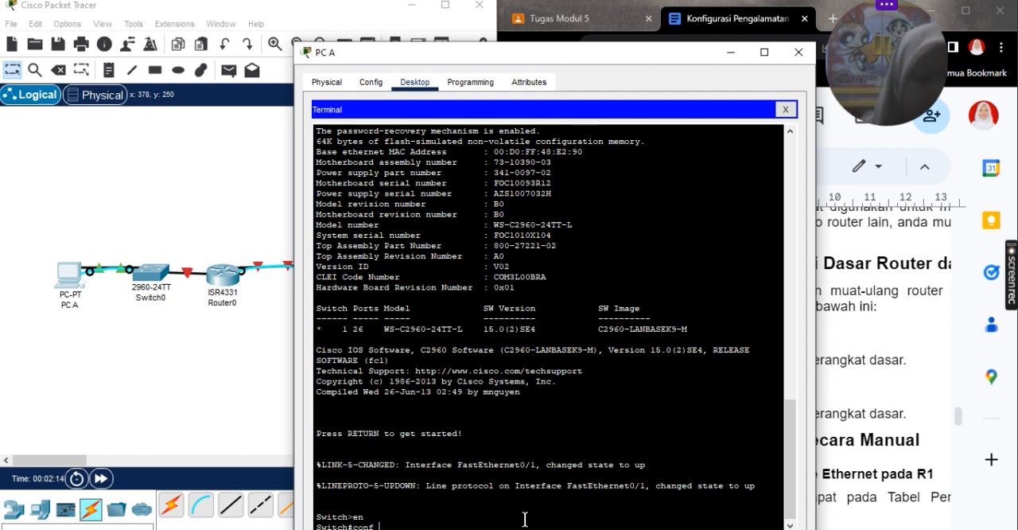
{"action": "type", "text": "t"}
{"action": "key", "text": "Return"}
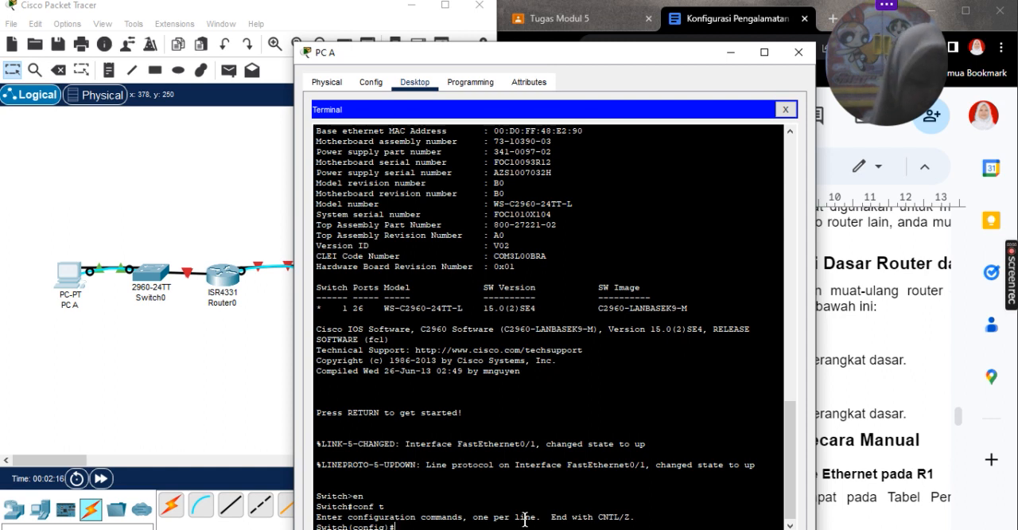
Step: Set the switch's hostname to S1
{"action": "type", "text": "hostnam"}
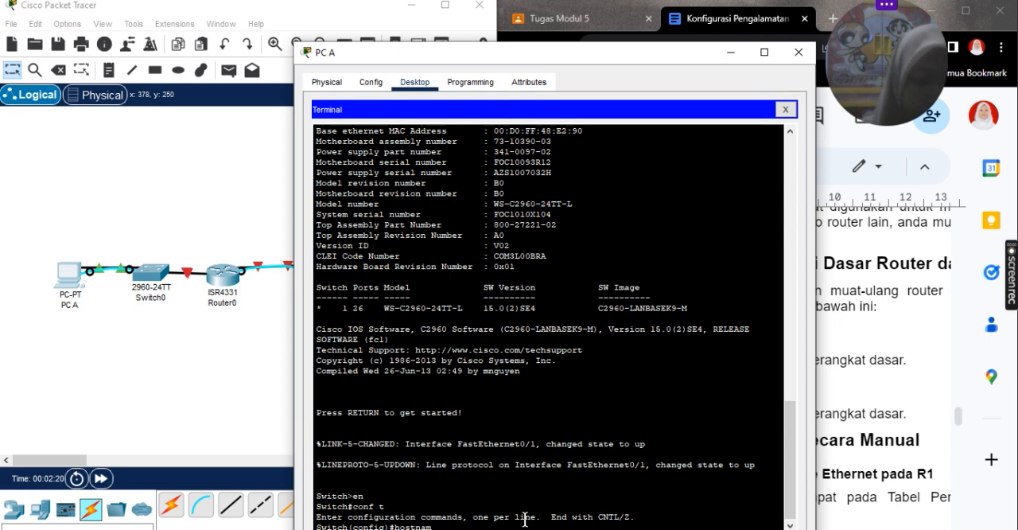
{"action": "type", "text": "e S1"}
{"action": "key", "text": "Return"}
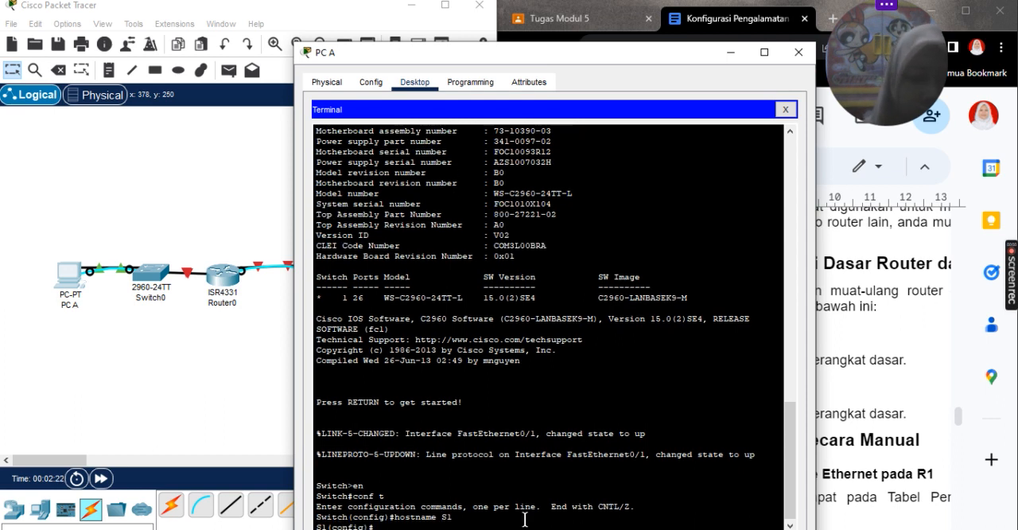
Step: Set the enable secret password for privileged mode on the switch
{"action": "type", "text": "e"}
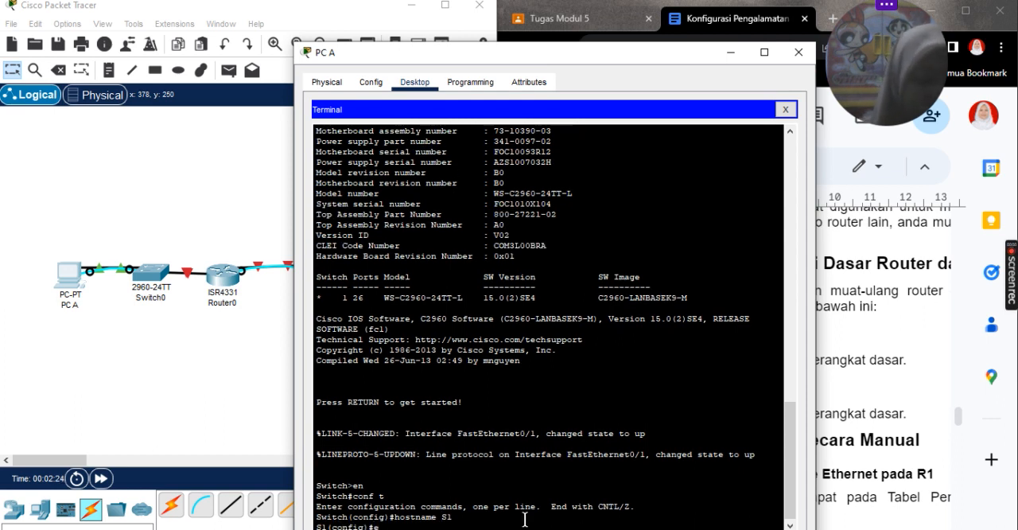
{"action": "type", "text": "nable secrer"}
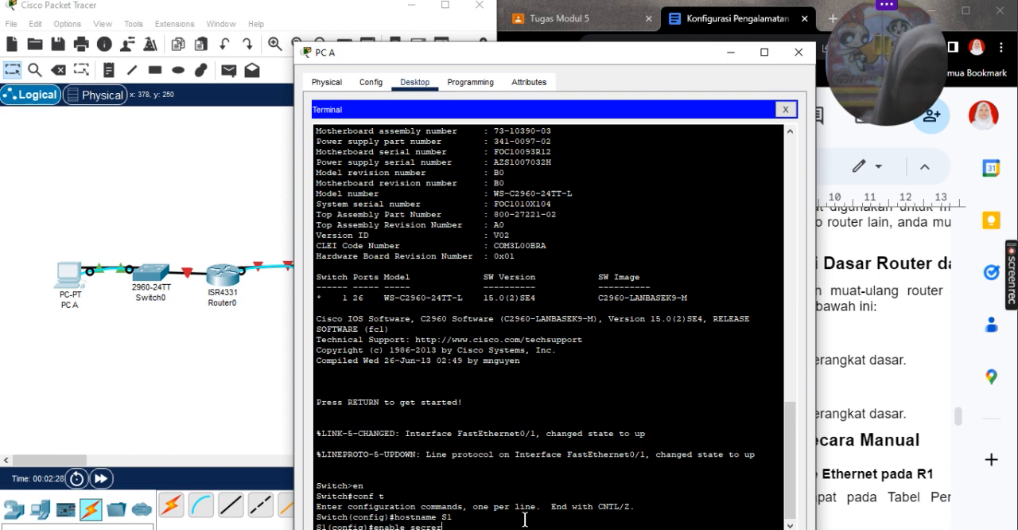
{"action": "key", "text": "BackSpace"}
{"action": "type", "text": "t class"}
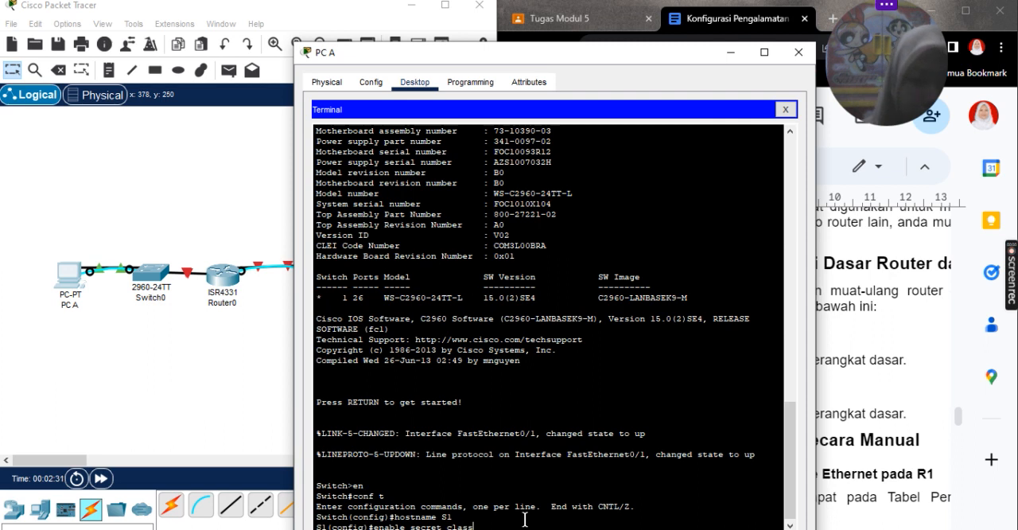
{"action": "key", "text": "Return"}
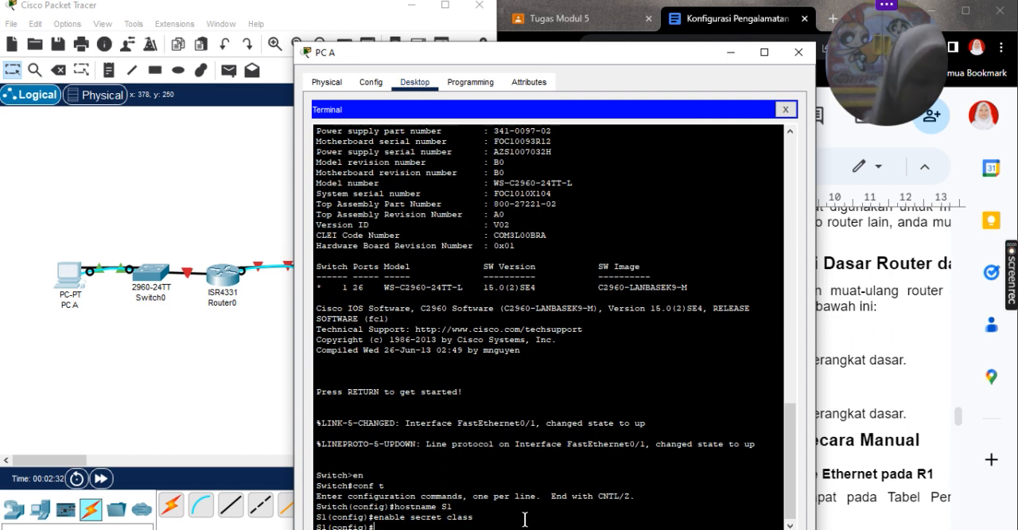
Step: Set the switch's message-of-the-day banner to "login kak", using # as the delimiter
{"action": "type", "text": "bann"}
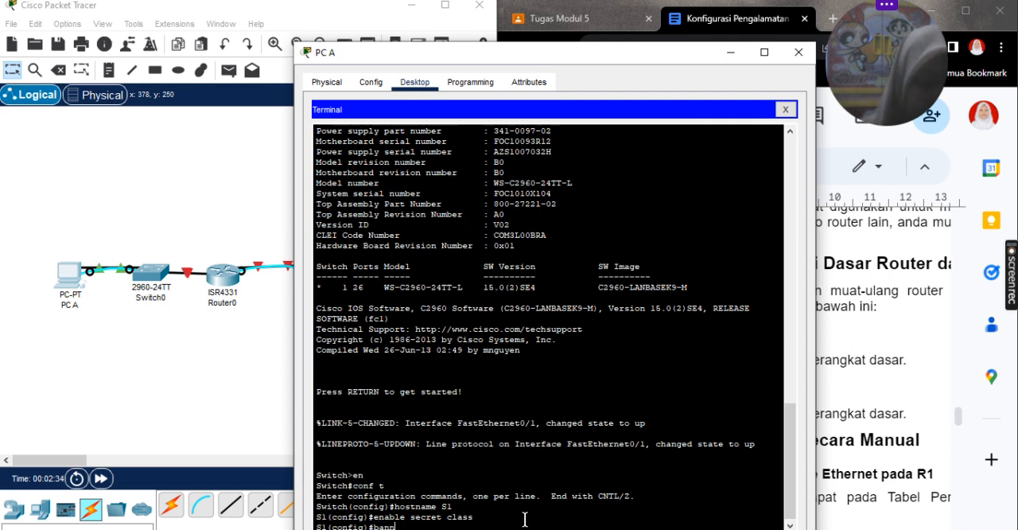
{"action": "type", "text": "er motd"}
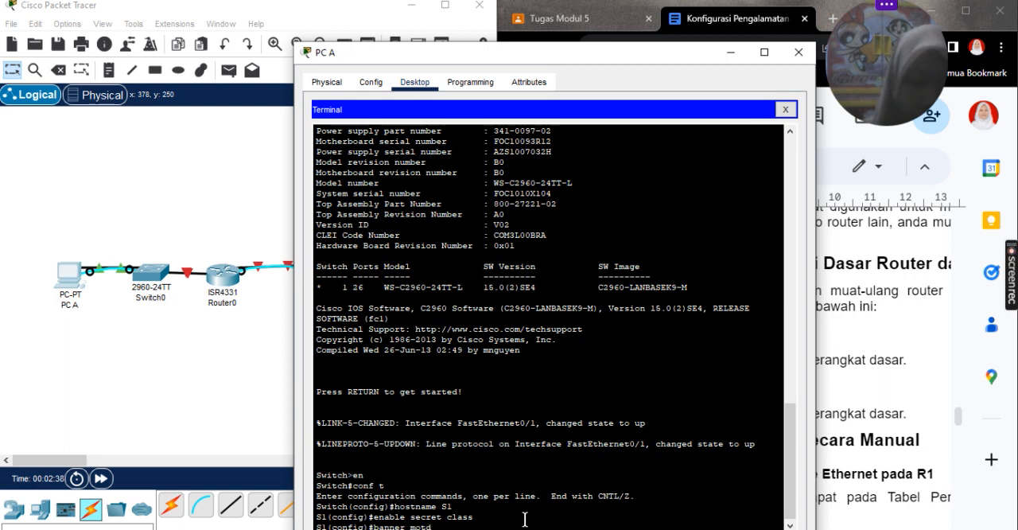
{"action": "type", "text": " #logi"}
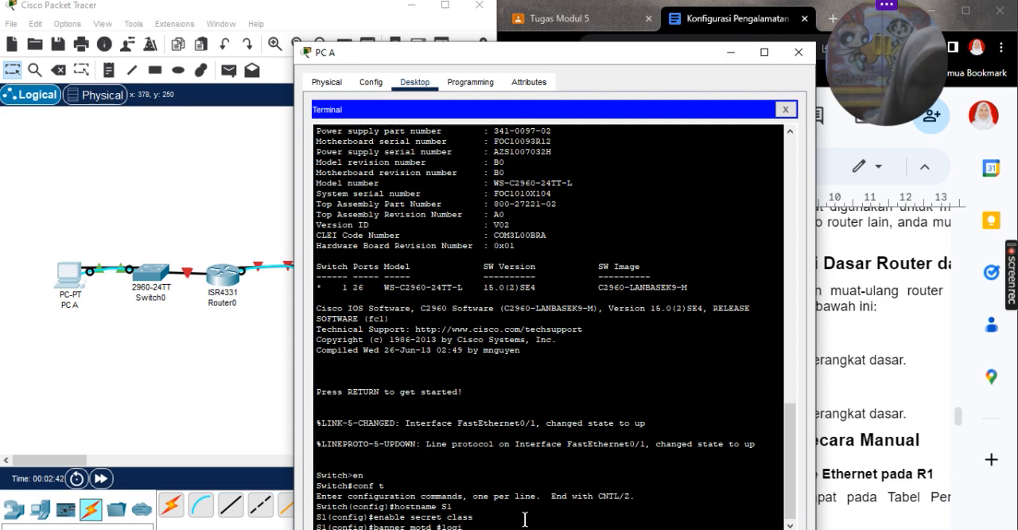
{"action": "type", "text": "n kak"}
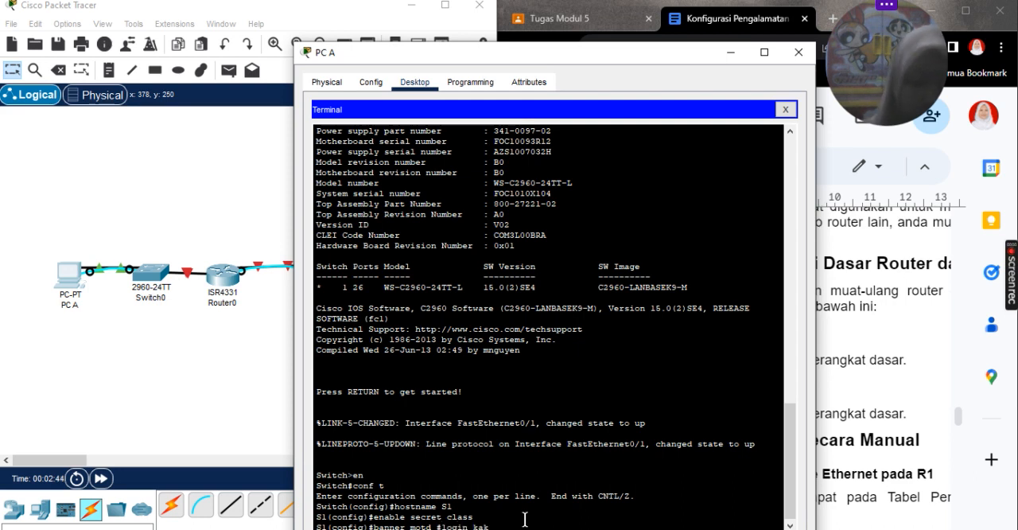
{"action": "type", "text": " #"}
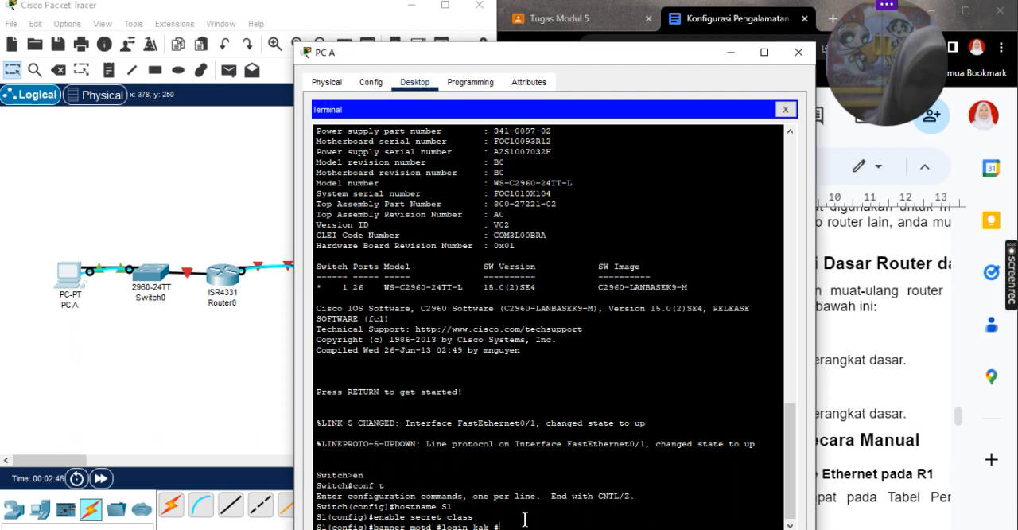
{"action": "key", "text": "Return"}
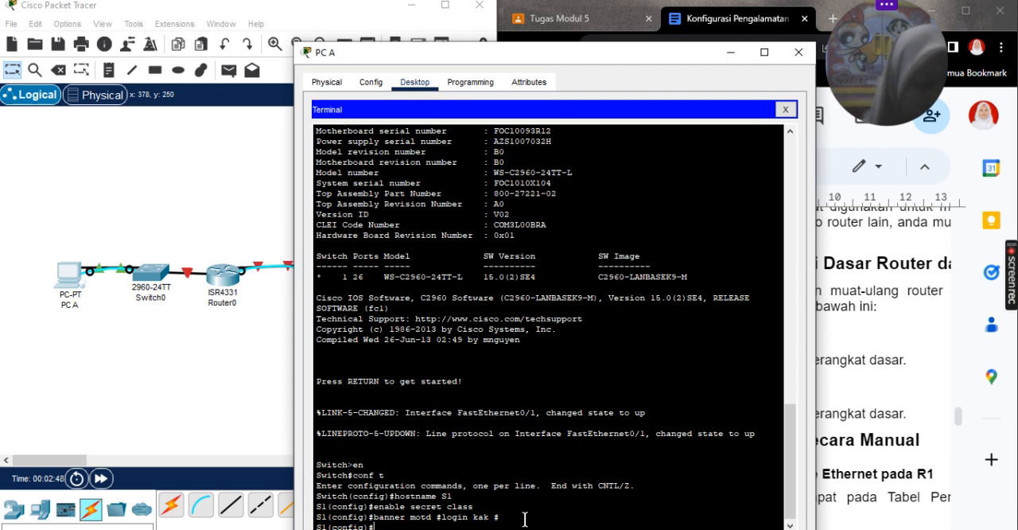
Step: Set the access password on console line 0 and require login for it
{"action": "type", "text": "line con 0"}
{"action": "key", "text": "Return"}
{"action": "type", "text": "password c"}
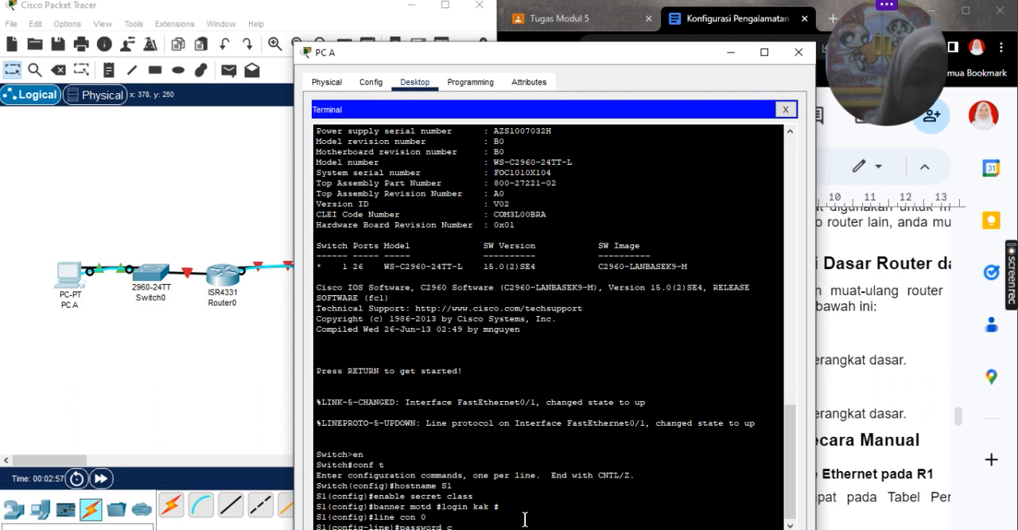
{"action": "type", "text": "isco"}
{"action": "key", "text": "Return"}
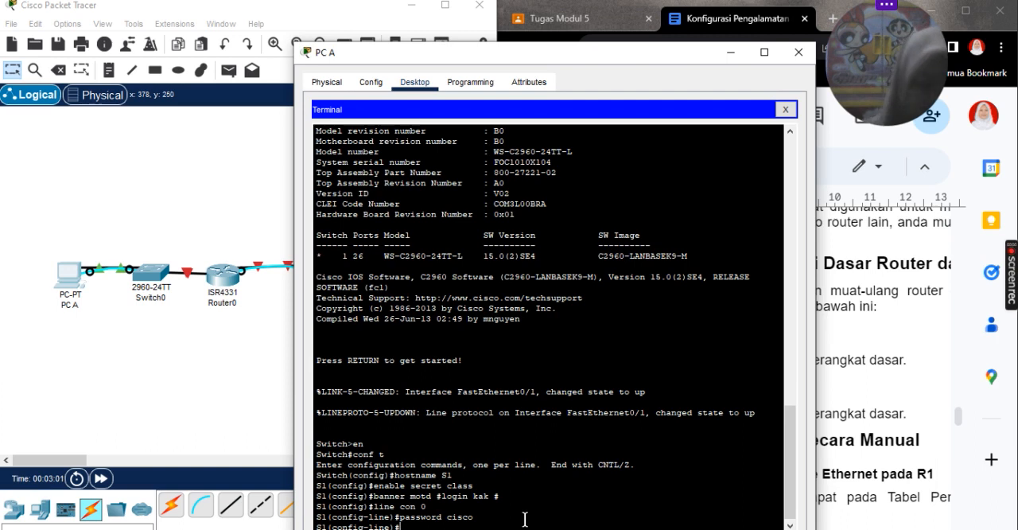
{"action": "type", "text": "l"}
{"action": "key", "text": "BackSpace"}
{"action": "type", "text": "login"}
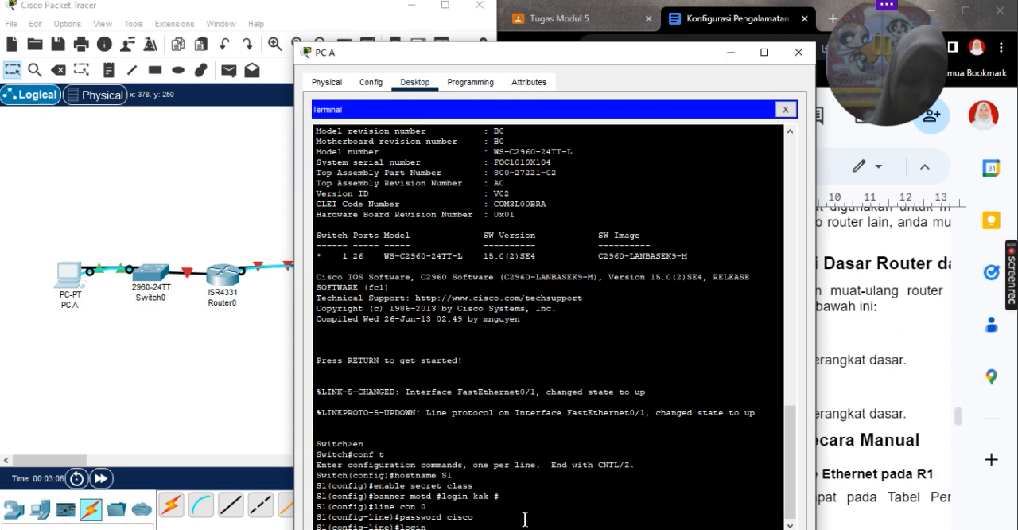
{"action": "key", "text": "Return"}
{"action": "type", "text": "passwo"}
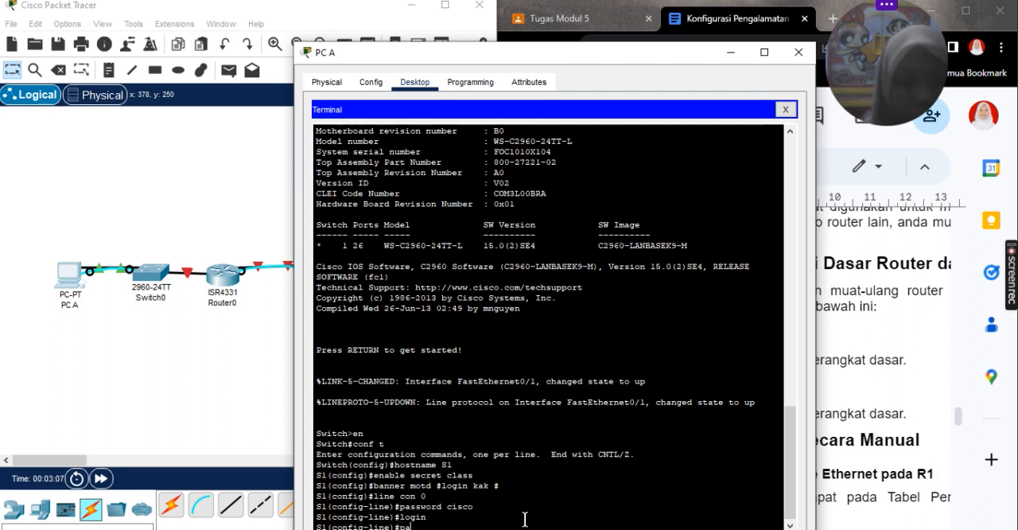
{"action": "key", "text": "BackSpace"}
{"action": "key", "text": "BackSpace"}
{"action": "key", "text": "BackSpace"}
{"action": "key", "text": "BackSpace"}
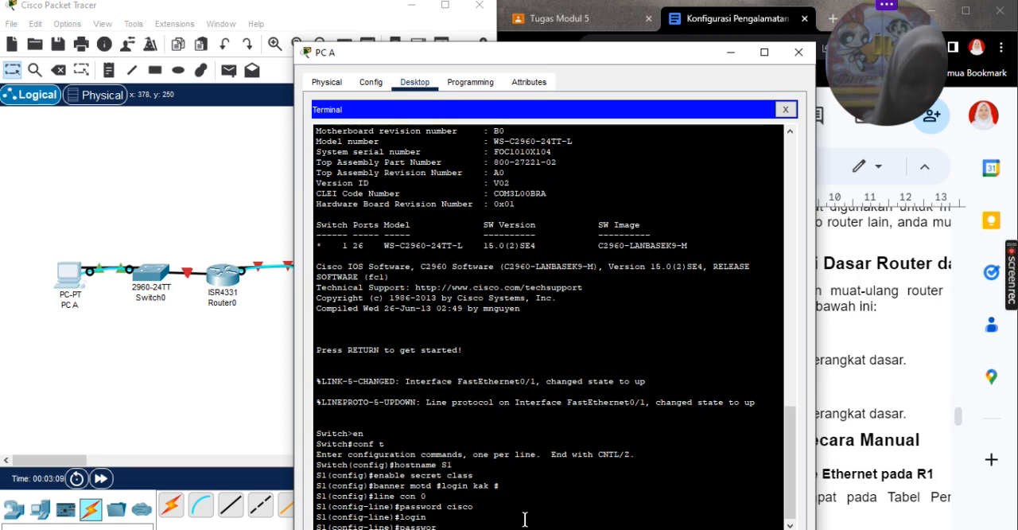
{"action": "key", "text": "BackSpace"}
{"action": "key", "text": "BackSpace"}
Step: Set the access password on the switch's VTY lines 0 to 15 and require login for them
{"action": "type", "text": "lin"}
{"action": "type", "text": "e co"}
{"action": "key", "text": "BackSpace"}
{"action": "key", "text": "BackSpace"}
{"action": "type", "text": "v"}
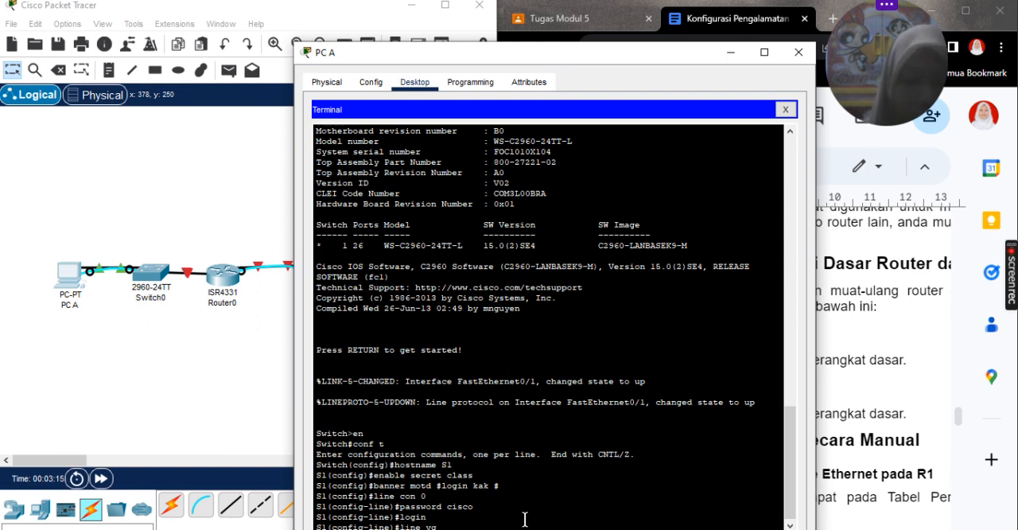
{"action": "type", "text": "ty"}
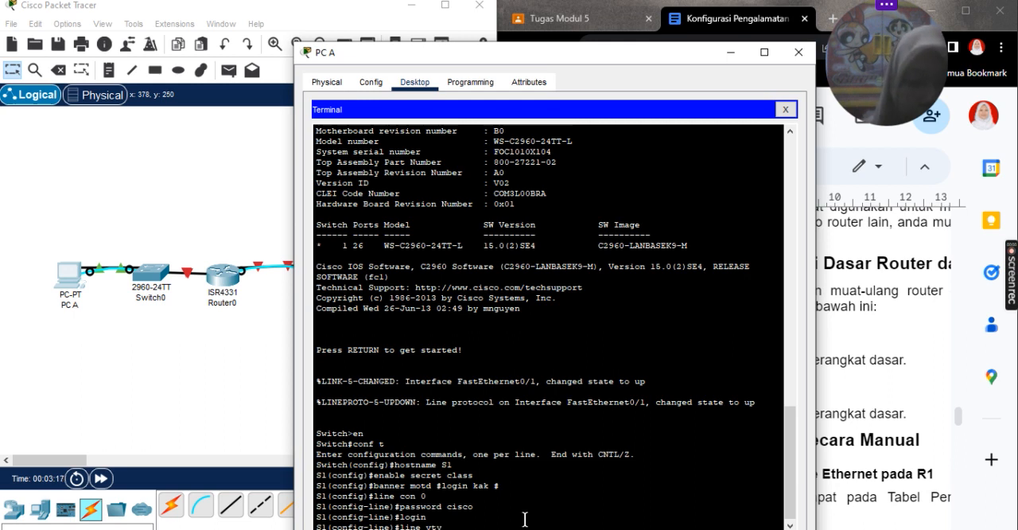
{"action": "type", "text": " 0 15"}
{"action": "key", "text": "Return"}
{"action": "type", "text": "pa"}
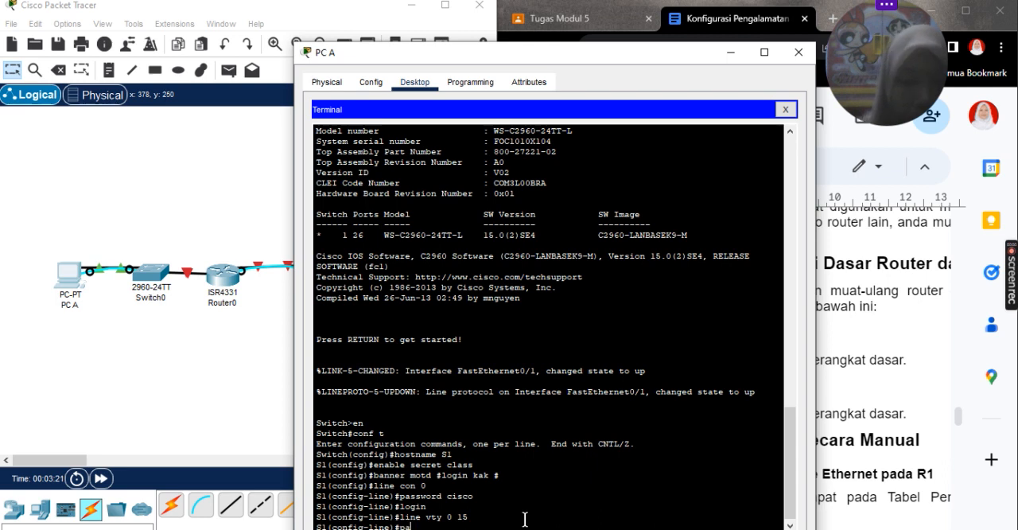
{"action": "type", "text": "ssword"}
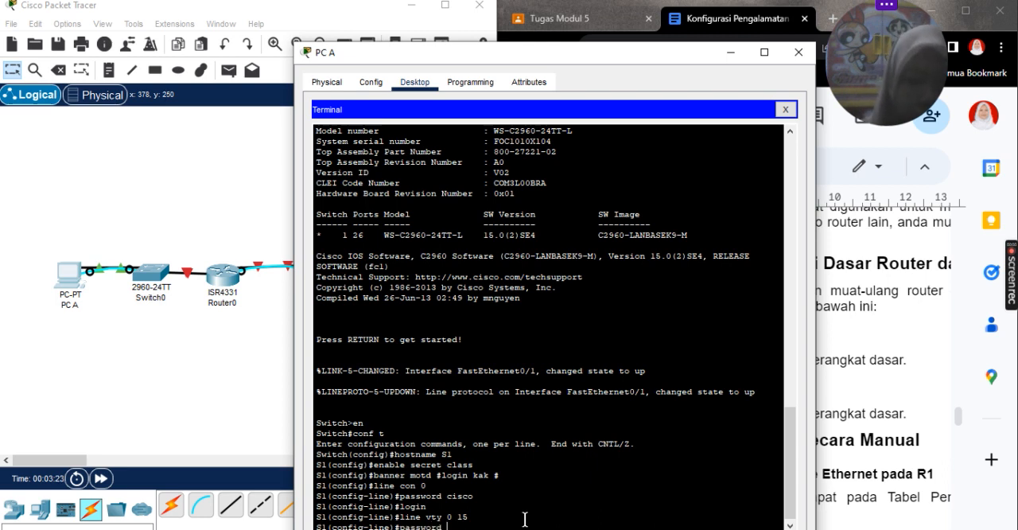
{"action": "type", "text": " cisco"}
{"action": "key", "text": "Return"}
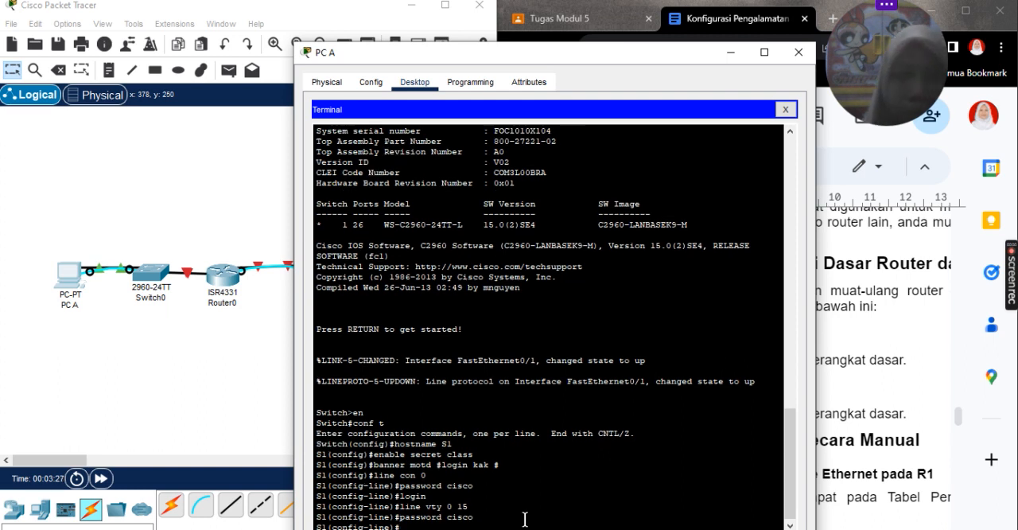
{"action": "type", "text": "lo"}
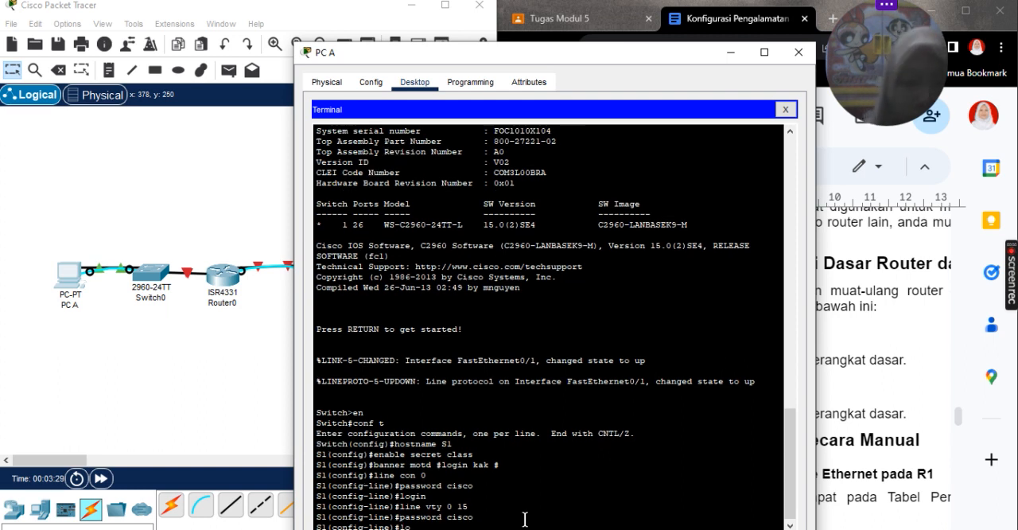
{"action": "type", "text": "gin"}
{"action": "key", "text": "Return"}
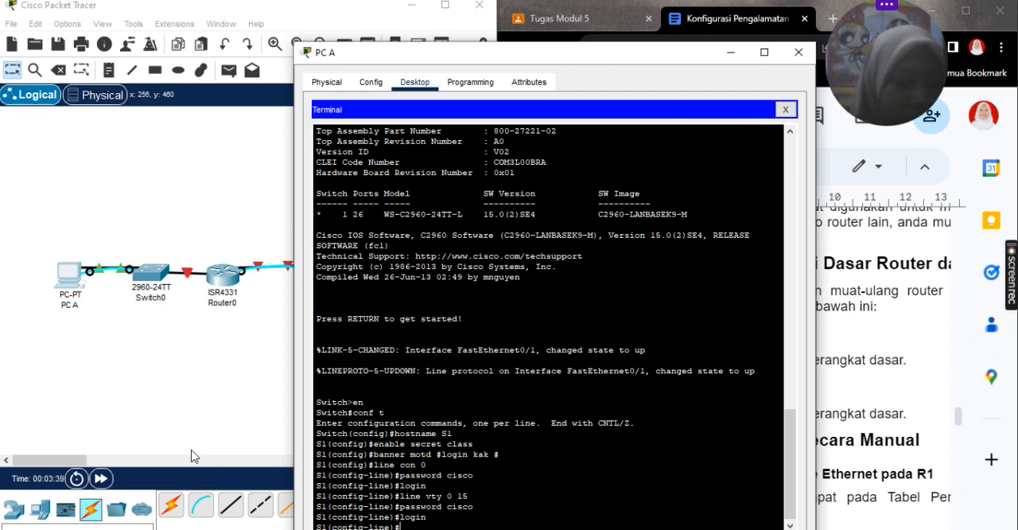
Step: Enable the password-encryption service on the switch so its plain-text passwords are encrypted
{"action": "type", "text": "ser"}
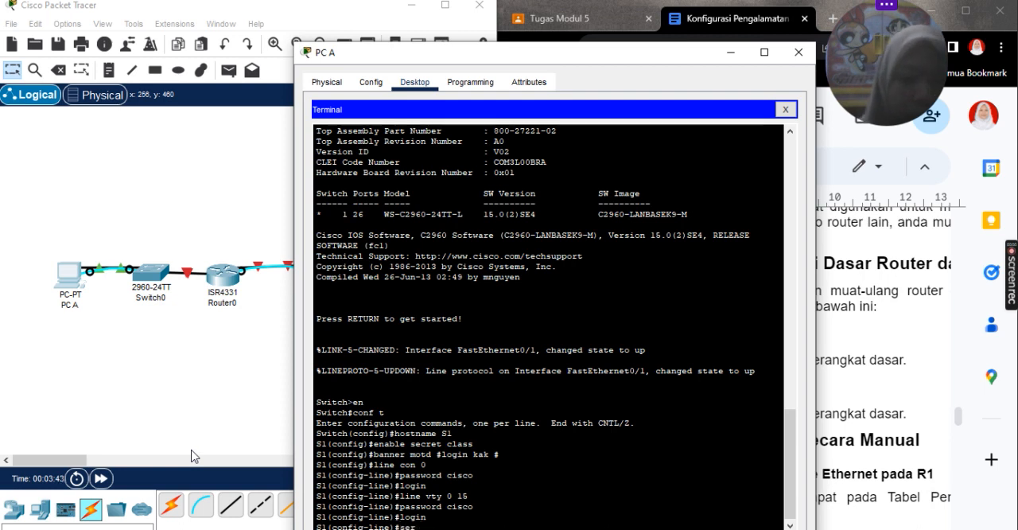
{"action": "type", "text": "vice"}
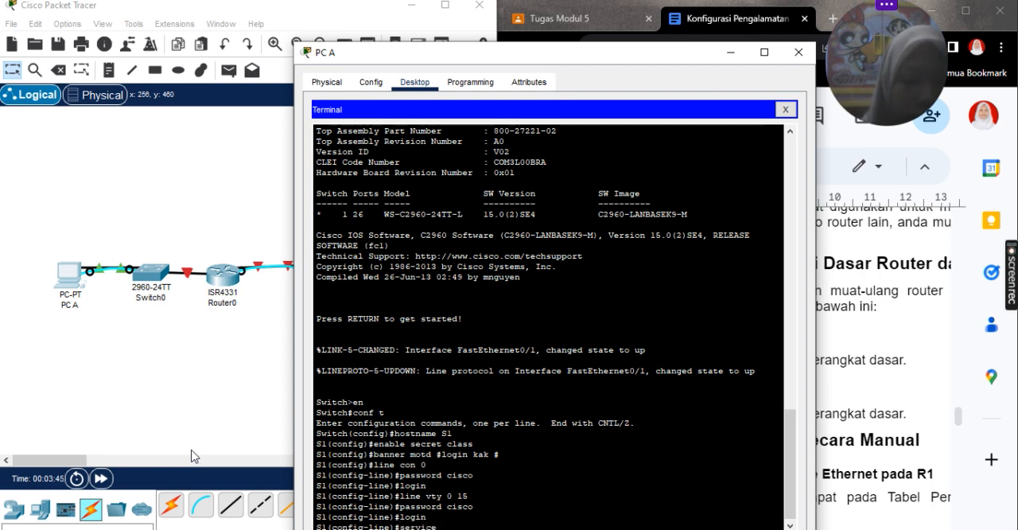
{"action": "type", "text": " p"}
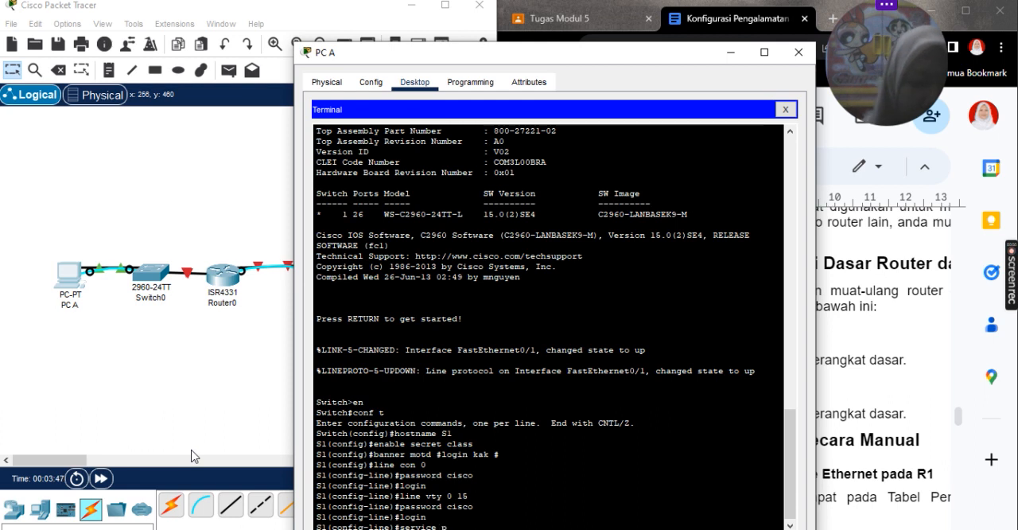
{"action": "type", "text": "assword-e"}
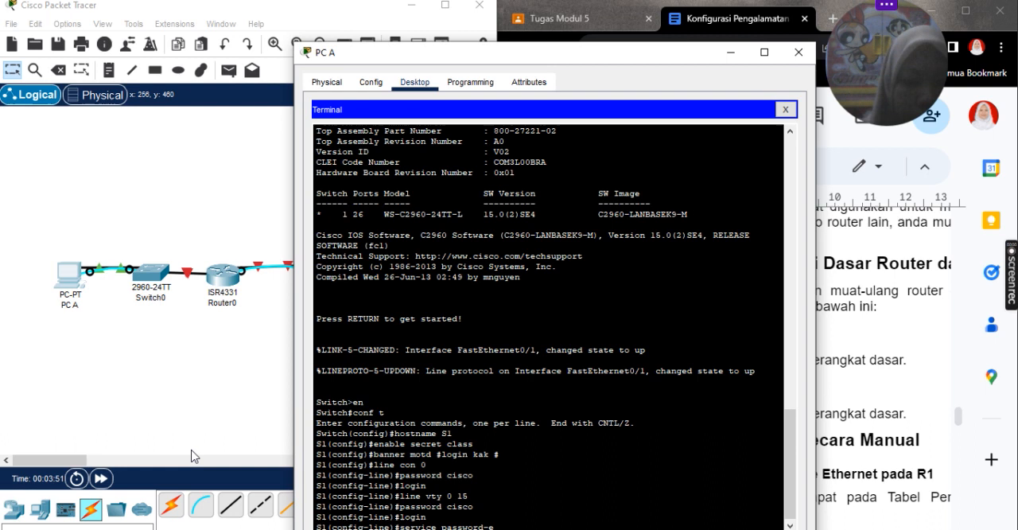
{"action": "type", "text": "ncryption"}
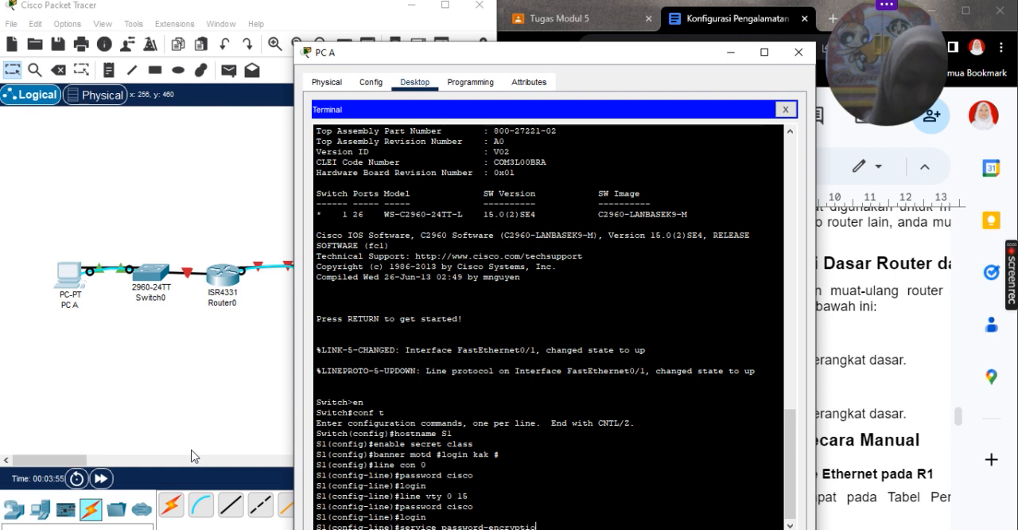
{"action": "key", "text": "Return"}
Step: Disable IP domain lookup on the switch
{"action": "type", "text": "no ip"}
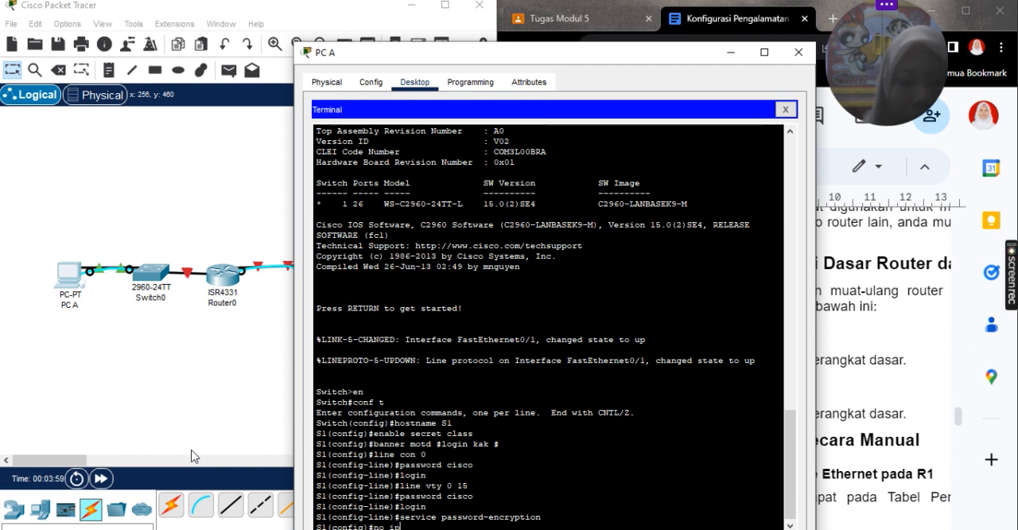
{"action": "type", "text": " dom"}
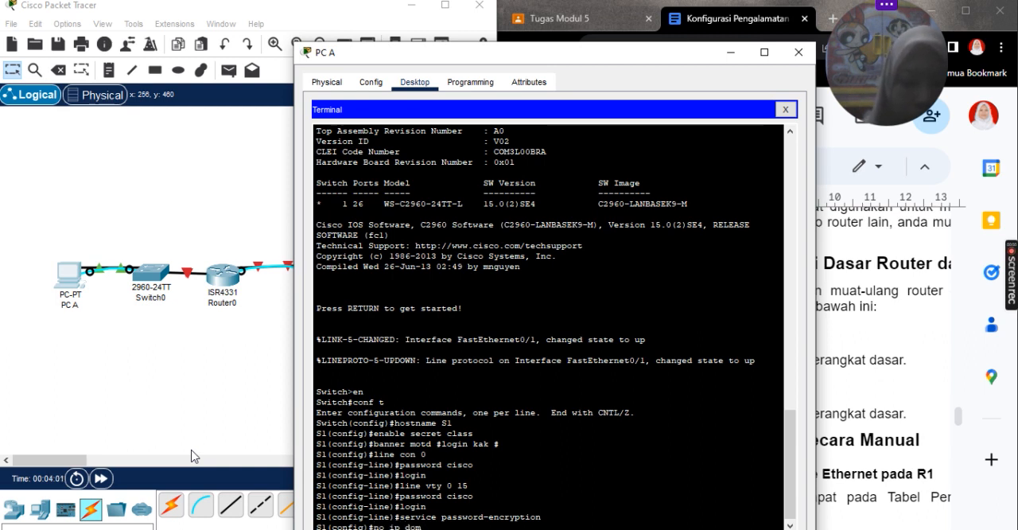
{"action": "type", "text": "ain-lookup"}
{"action": "key", "text": "Return"}
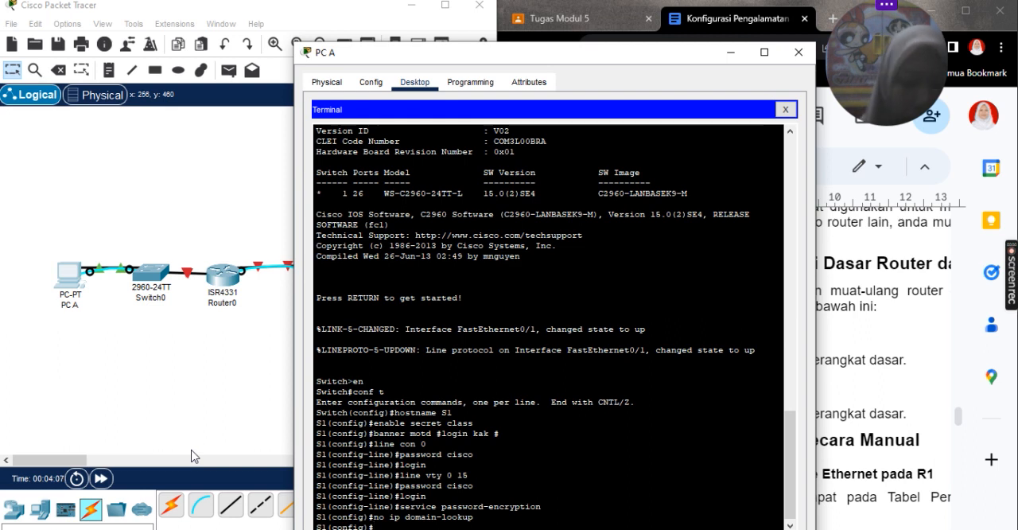
Step: Leave the switch's global configuration mode and return to its privileged prompt
{"action": "type", "text": "en"}
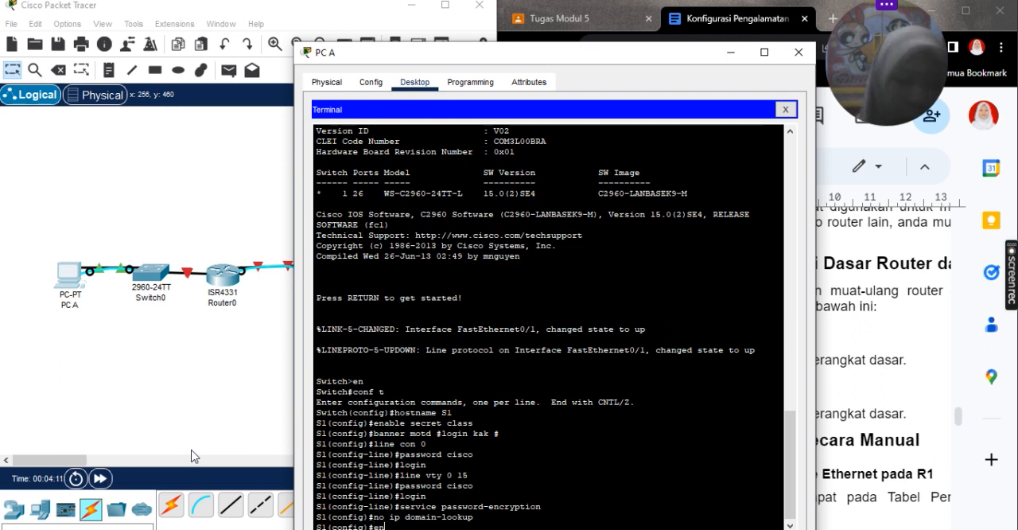
{"action": "key", "text": "Return"}
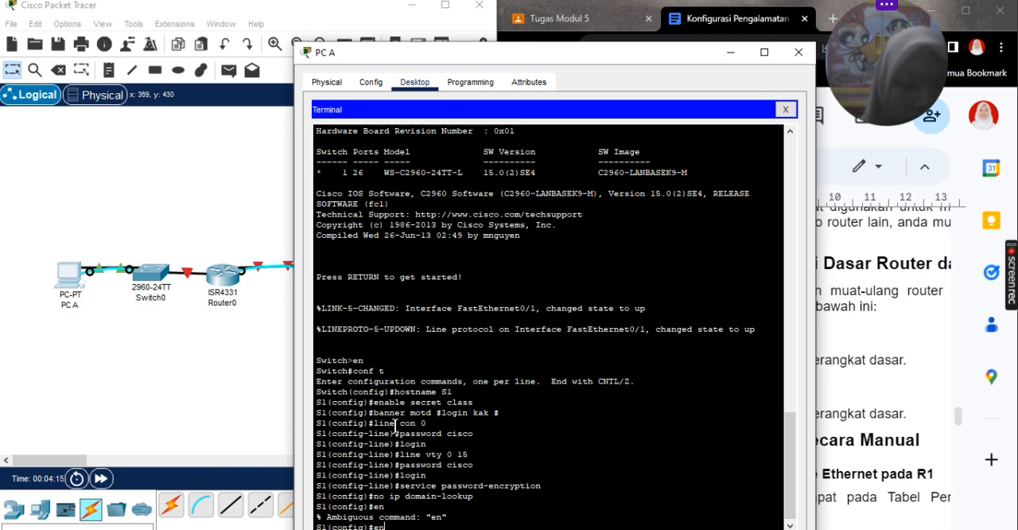
{"action": "type", "text": "end"}
{"action": "key", "text": "Return"}
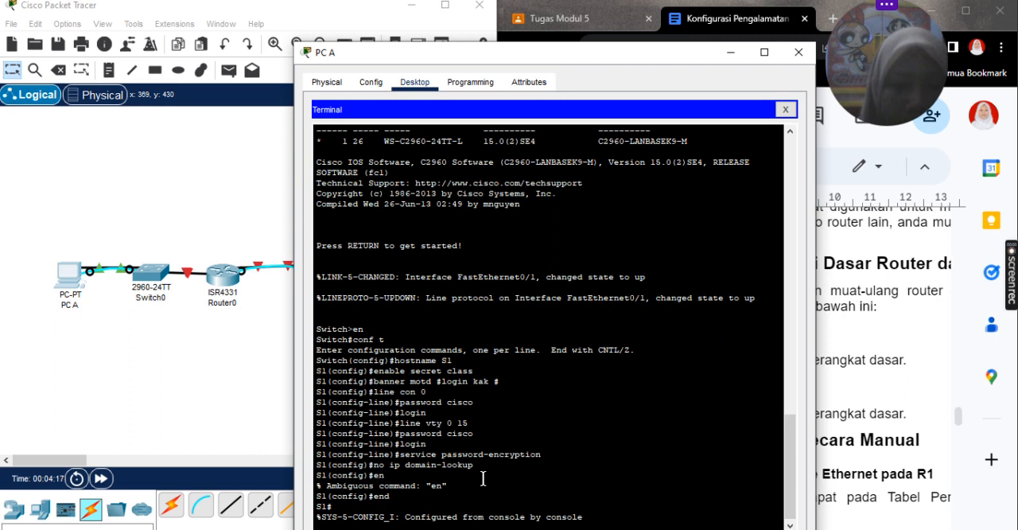
{"action": "key", "text": "Return"}
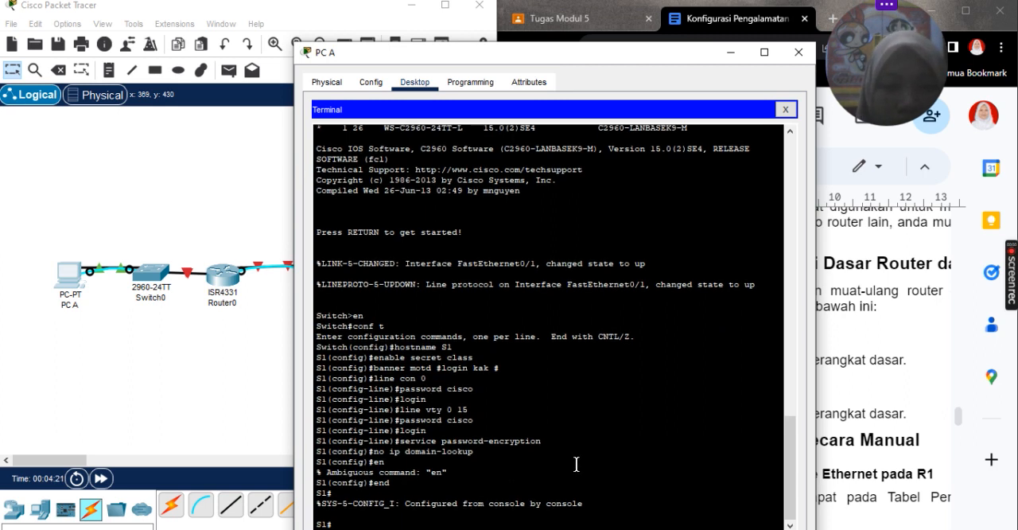
Step: Open a terminal session on PC B to the router's console, placing its window beside the lab document
{"action": "left_click", "coordinate": [183, 364]}
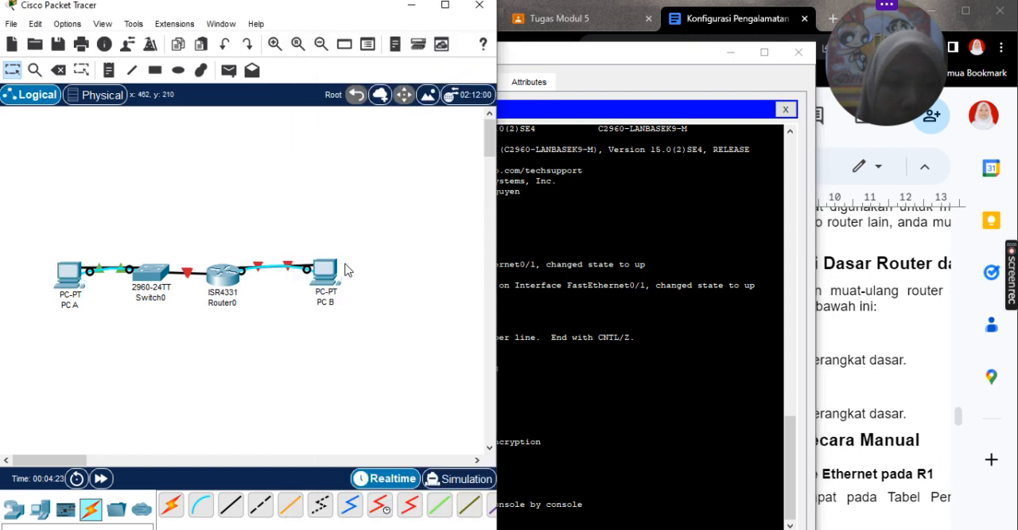
{"action": "left_click", "coordinate": [319, 285]}
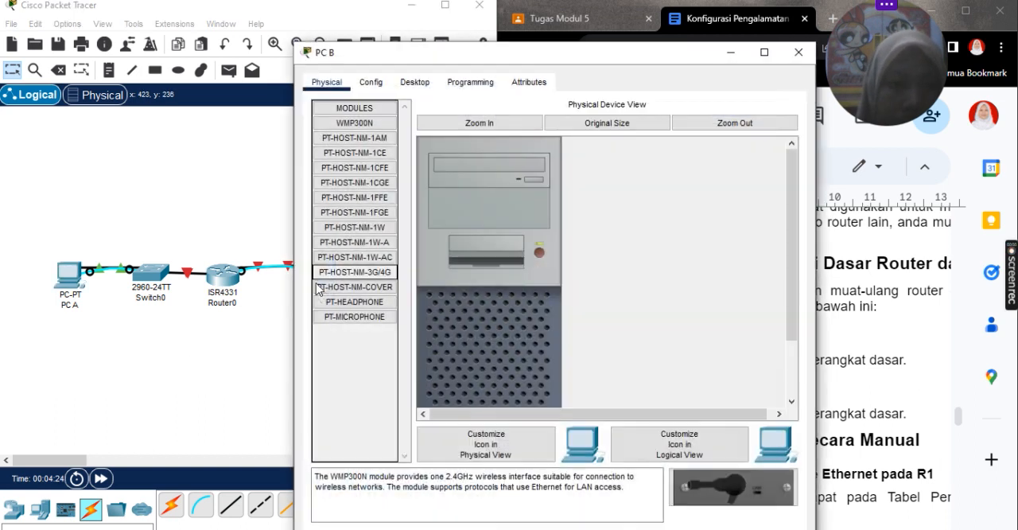
{"action": "left_click_drag", "start_coordinate": [638, 53], "coordinate": [389, 63]}
{"action": "left_click_drag", "start_coordinate": [684, 59], "coordinate": [429, 66]}
{"action": "left_click", "coordinate": [554, 107]}
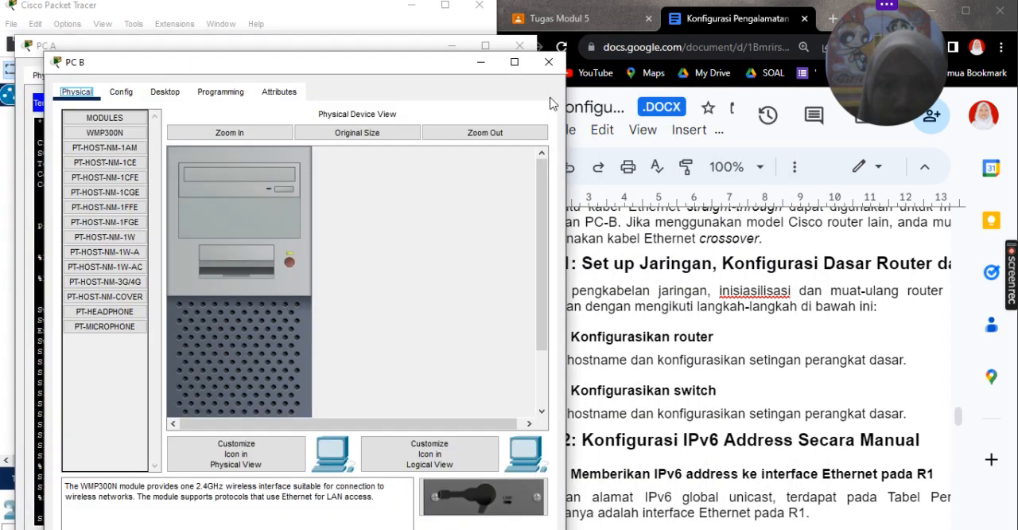
{"action": "left_click", "coordinate": [164, 92]}
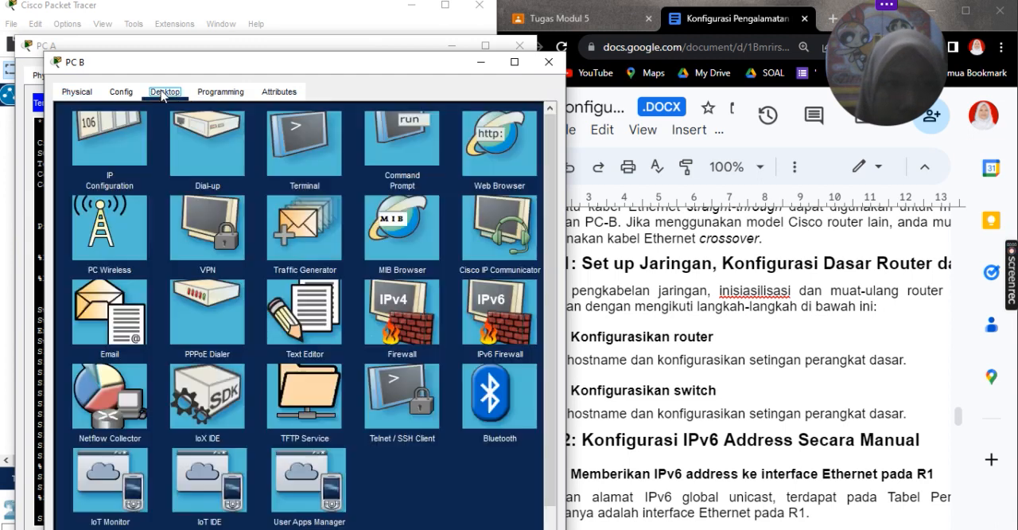
{"action": "left_click", "coordinate": [325, 159]}
{"action": "left_click", "coordinate": [509, 256]}
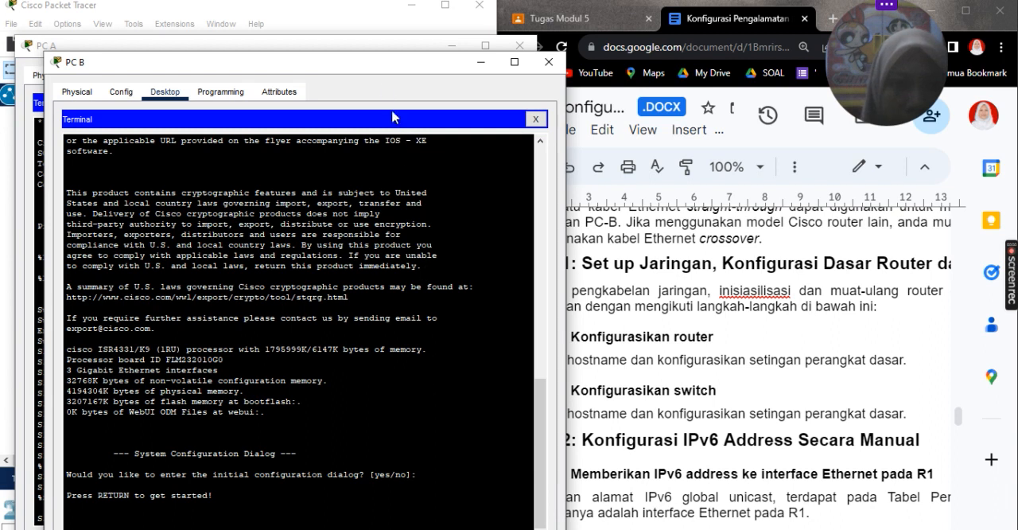
{"action": "left_click_drag", "start_coordinate": [375, 63], "coordinate": [366, 13]}
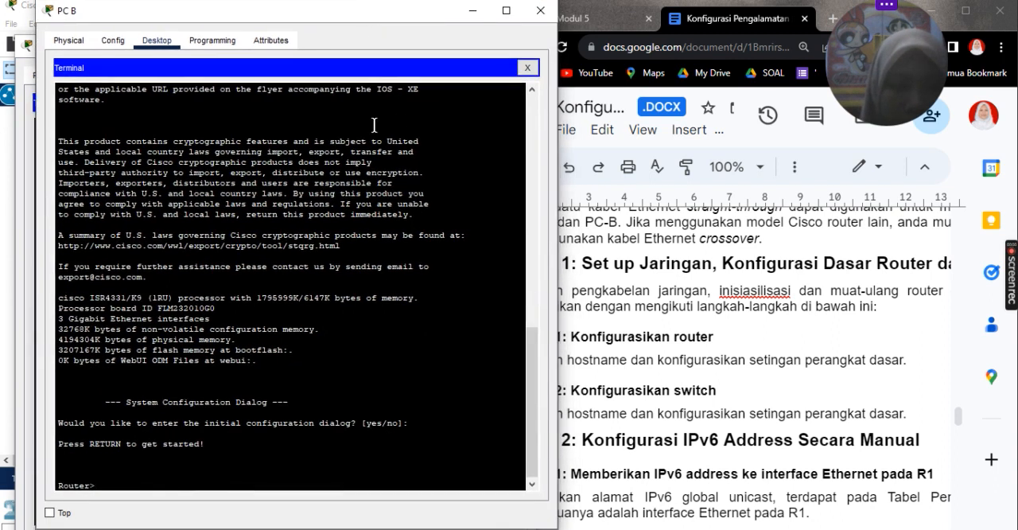
Step: Enter privileged mode on the router and start global configuration from the terminal
{"action": "type", "text": "e"}
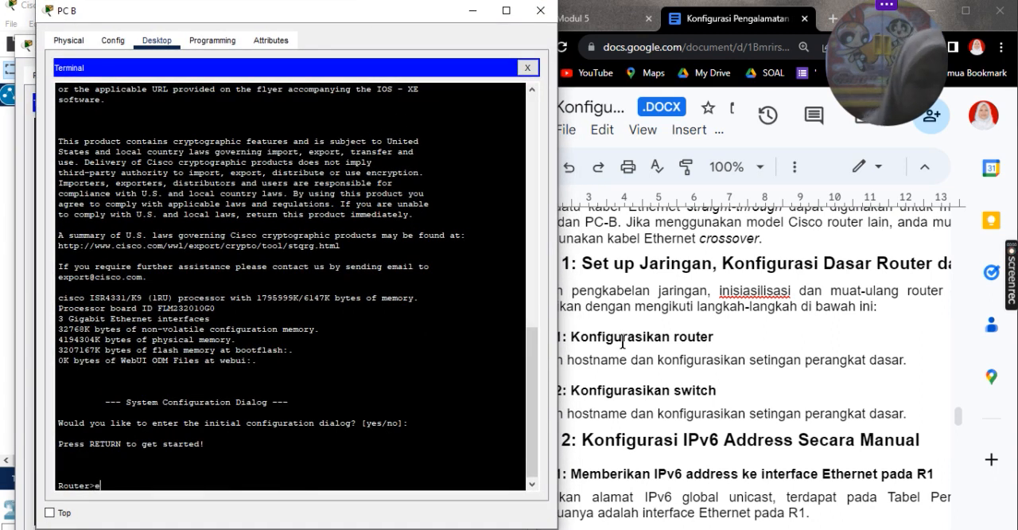
{"action": "type", "text": "n"}
{"action": "key", "text": "Return"}
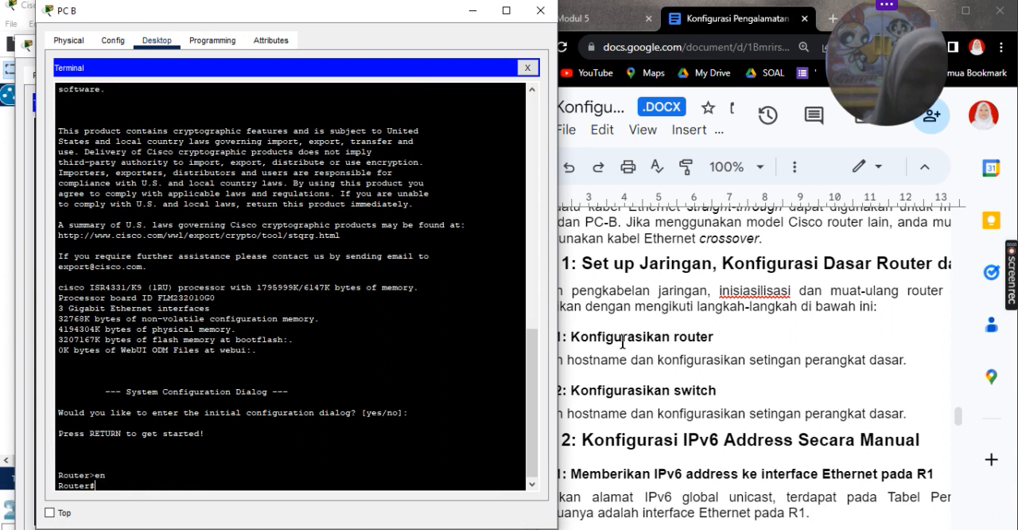
{"action": "type", "text": "conf"}
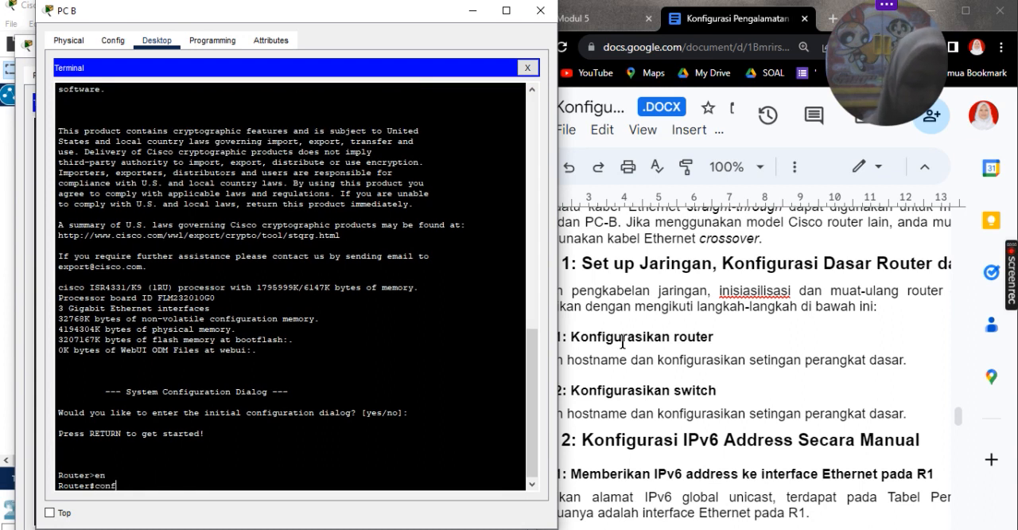
{"action": "type", "text": " t"}
{"action": "key", "text": "Return"}
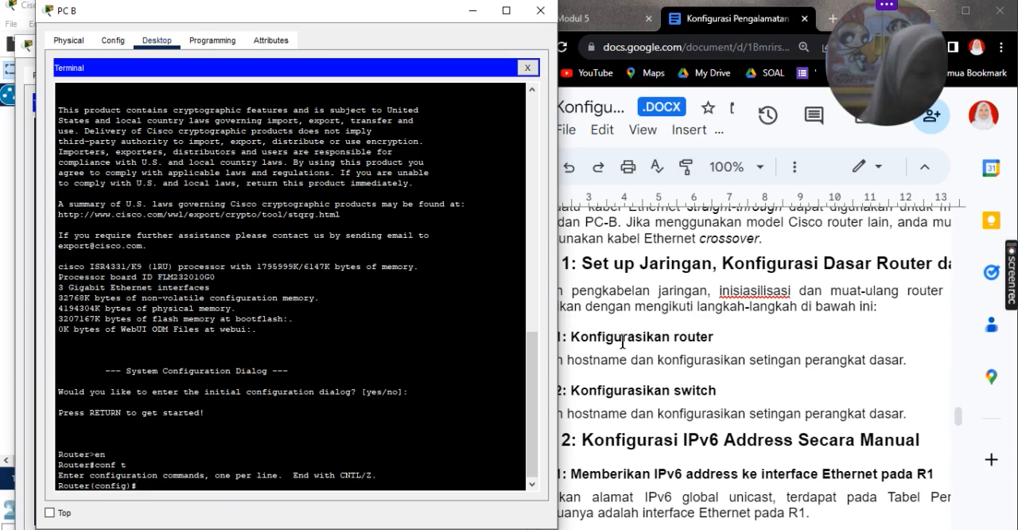
Step: Set the router's hostname to R1
{"action": "type", "text": "hpstname"}
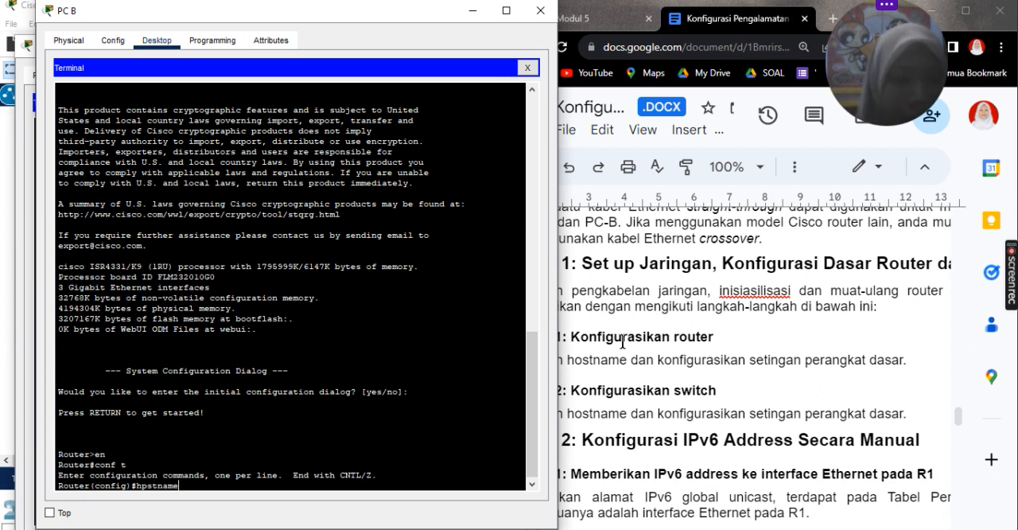
{"action": "key", "text": "BackSpace"}
{"action": "key", "text": "BackSpace"}
{"action": "key", "text": "BackSpace"}
{"action": "key", "text": "BackSpace"}
{"action": "key", "text": "BackSpace"}
{"action": "key", "text": "BackSpace"}
{"action": "key", "text": "BackSpace"}
{"action": "type", "text": "os"}
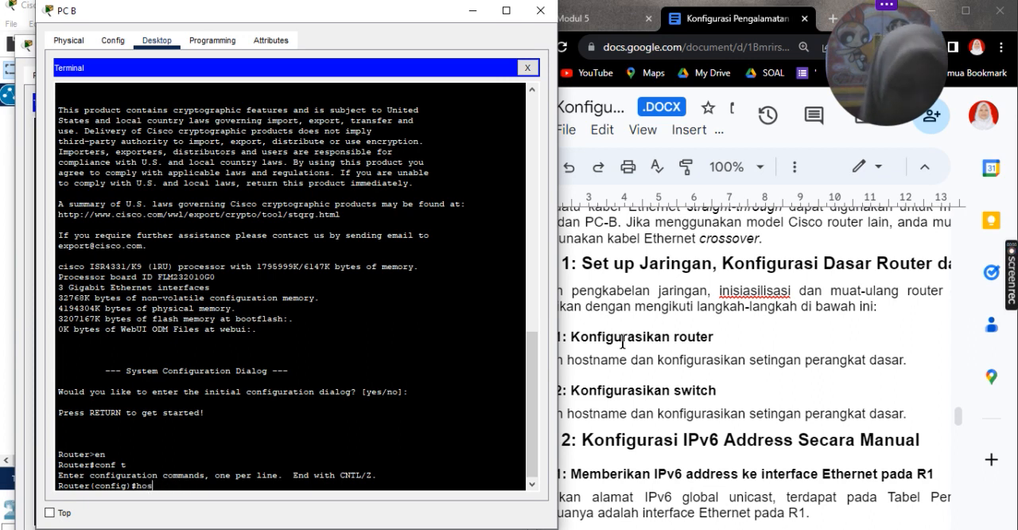
{"action": "type", "text": "tname R1"}
{"action": "key", "text": "Return"}
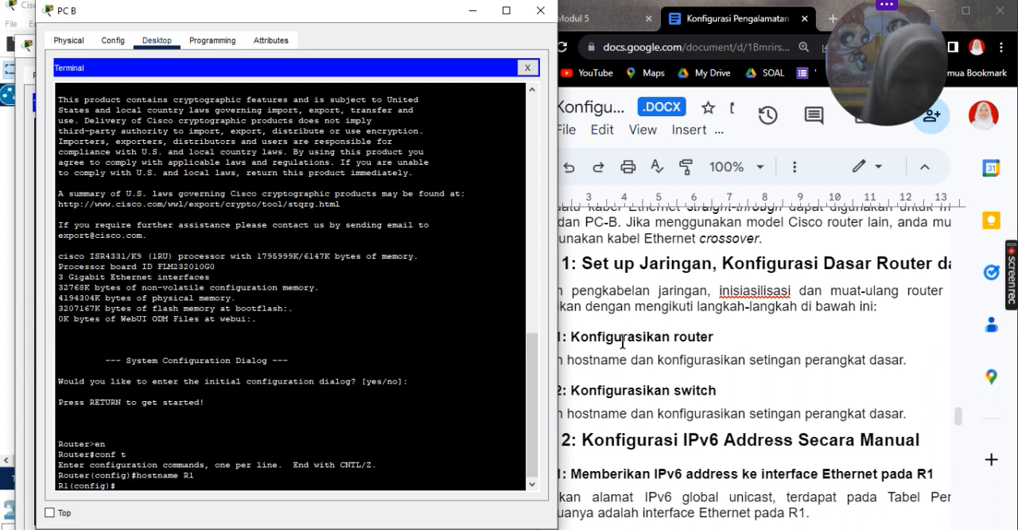
Step: Set the router's encrypted enable secret password in global configuration
{"action": "type", "text": "enab"}
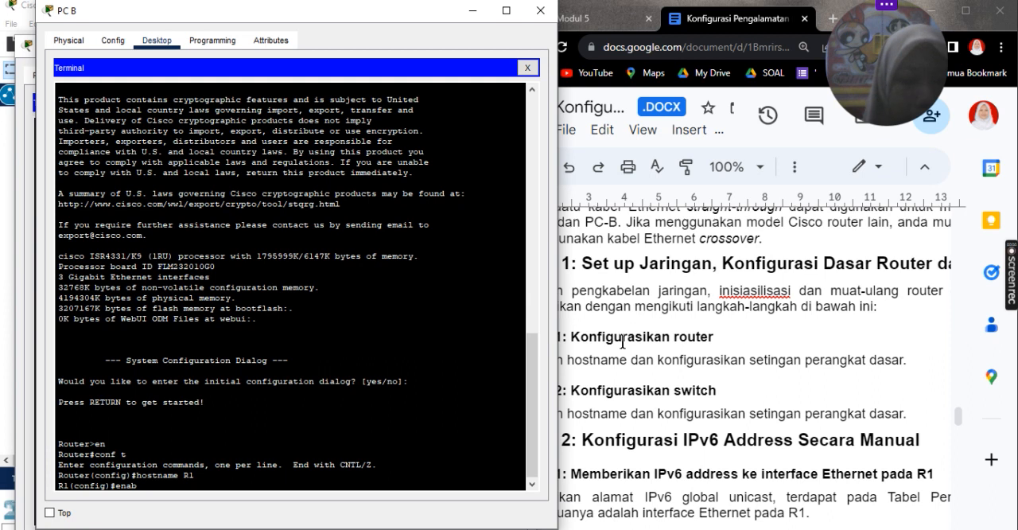
{"action": "type", "text": "le secre"}
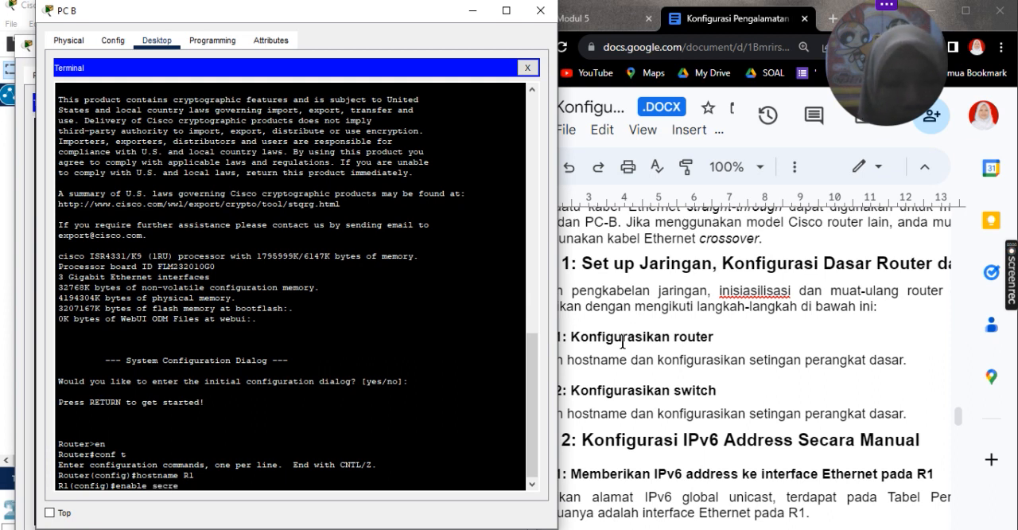
{"action": "type", "text": "t class"}
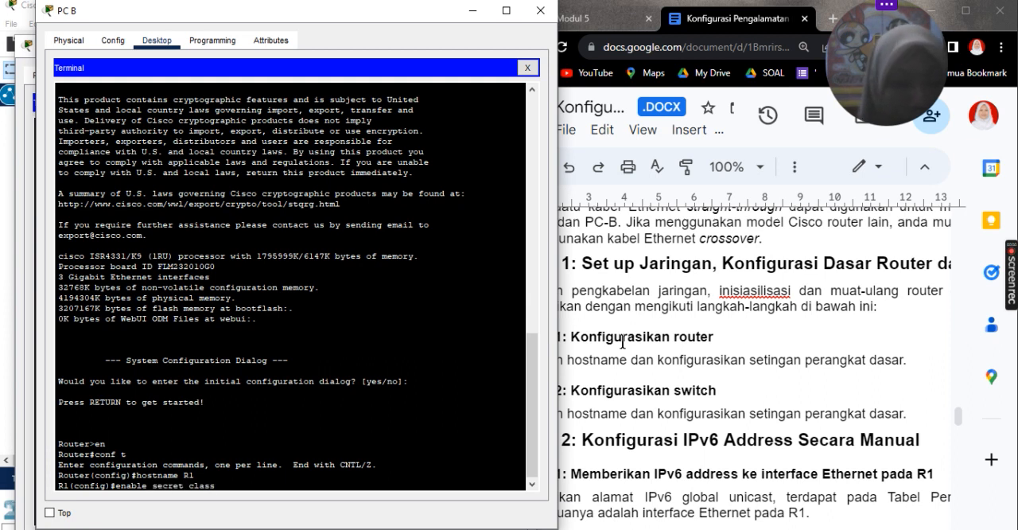
{"action": "key", "text": "Return"}
Step: Set the router's message-of-the-day banner to "login bro", ending the text with the # delimiter
{"action": "type", "text": "banner"}
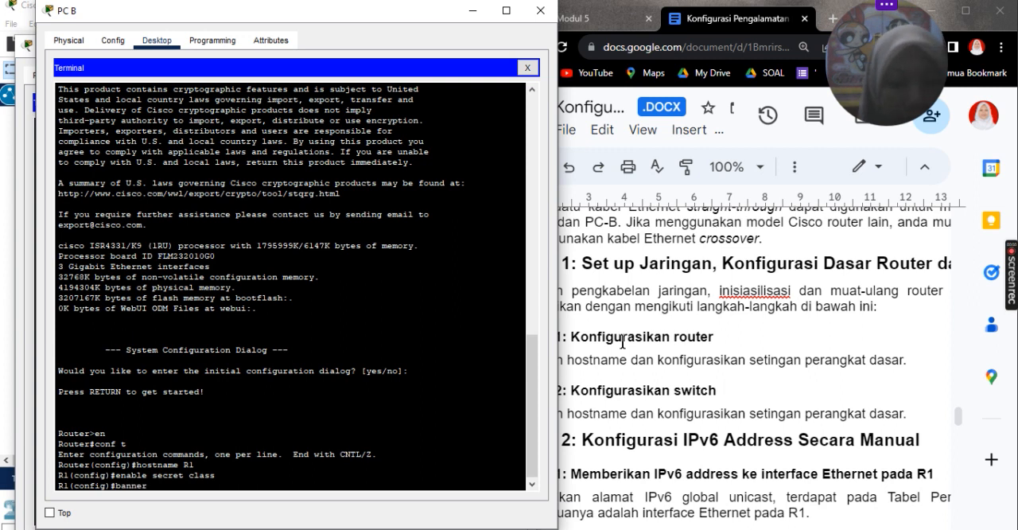
{"action": "type", "text": " motd"}
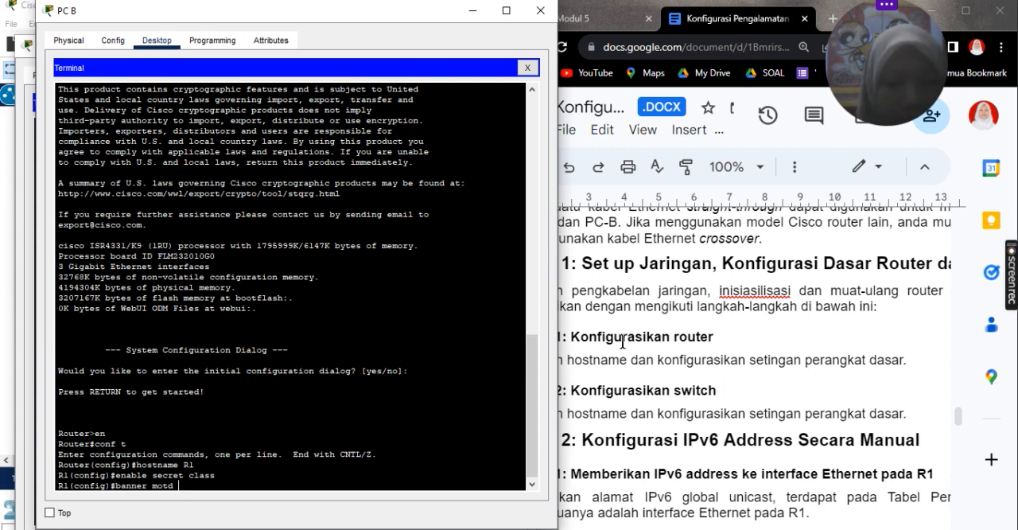
{"action": "type", "text": " $logi"}
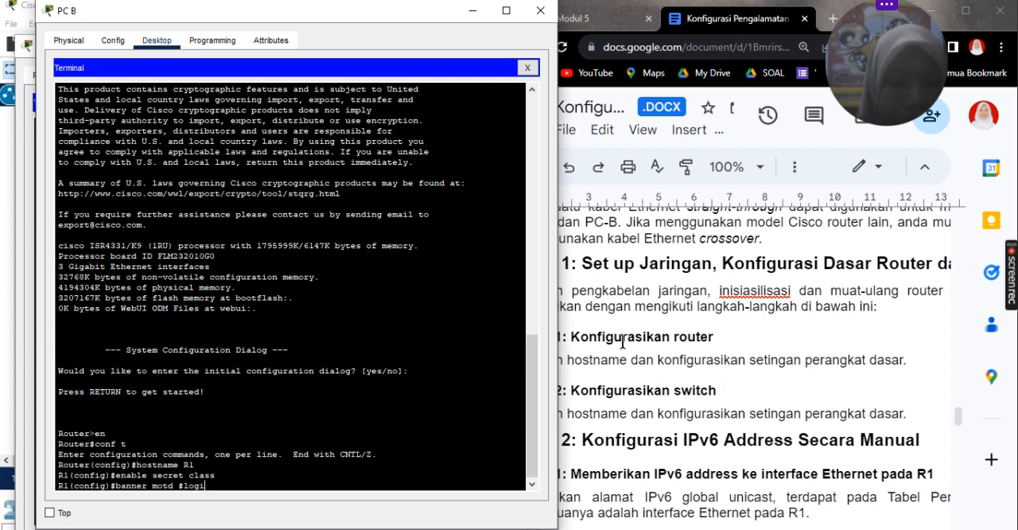
{"action": "type", "text": "n bro"}
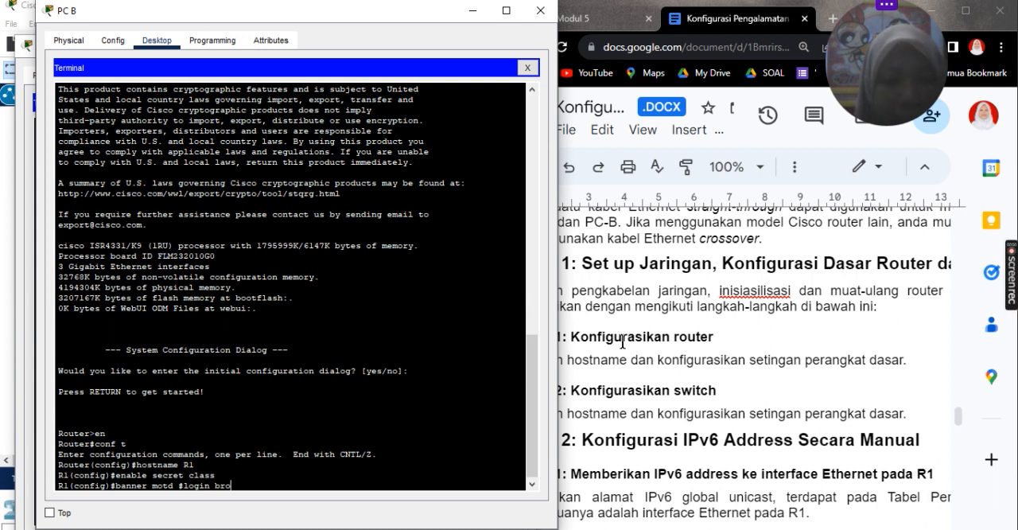
{"action": "type", "text": "$3"}
{"action": "key", "text": "Return"}
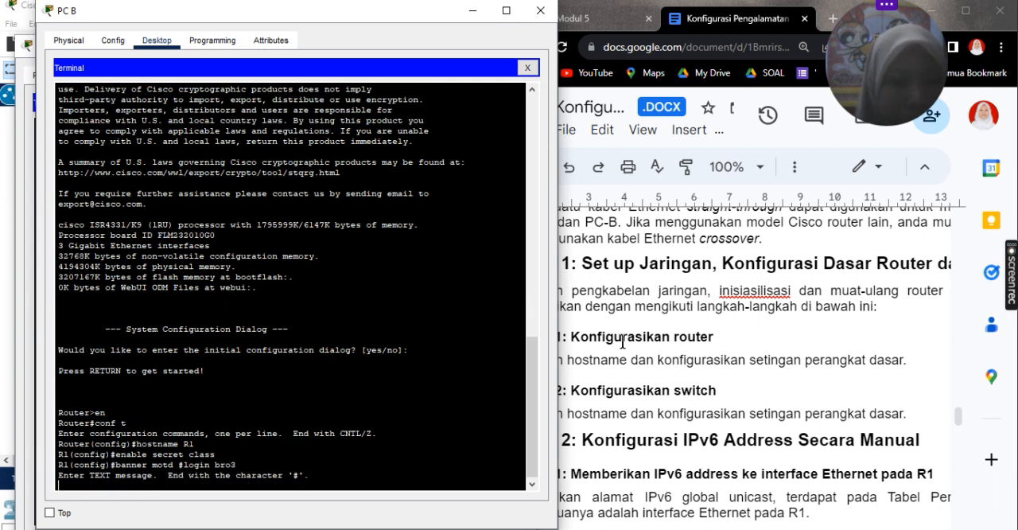
{"action": "type", "text": "banner motd #login bro3"}
{"action": "key", "text": "BackSpace"}
{"action": "type", "text": "#"}
{"action": "key", "text": "Return"}
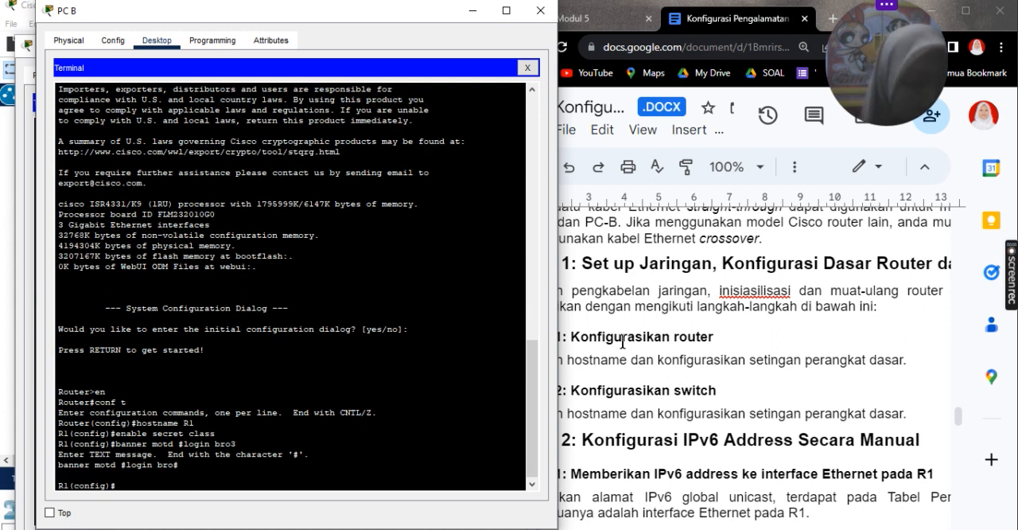
Step: Configure router console line 0 with the line password and enable login on it
{"action": "type", "text": "line con 0"}
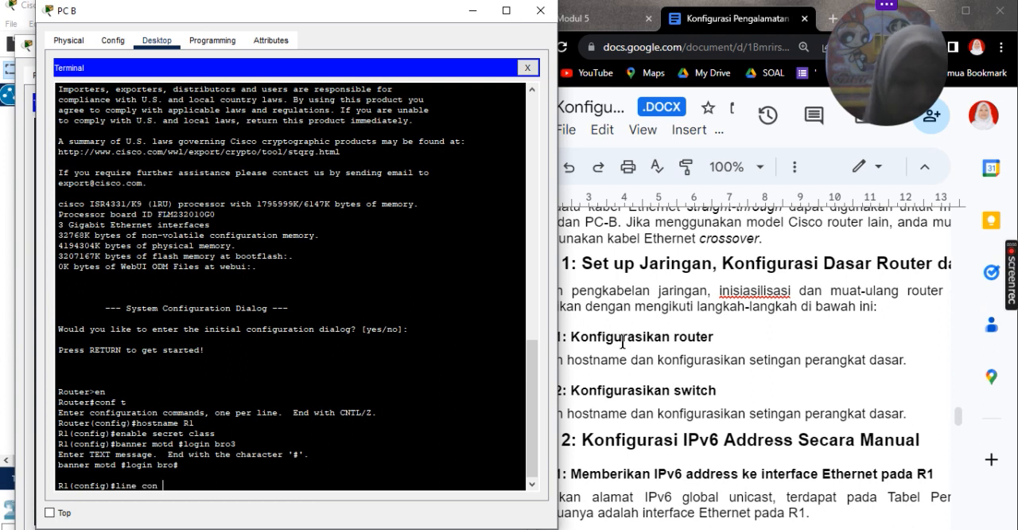
{"action": "key", "text": "Return"}
{"action": "type", "text": "passwprd"}
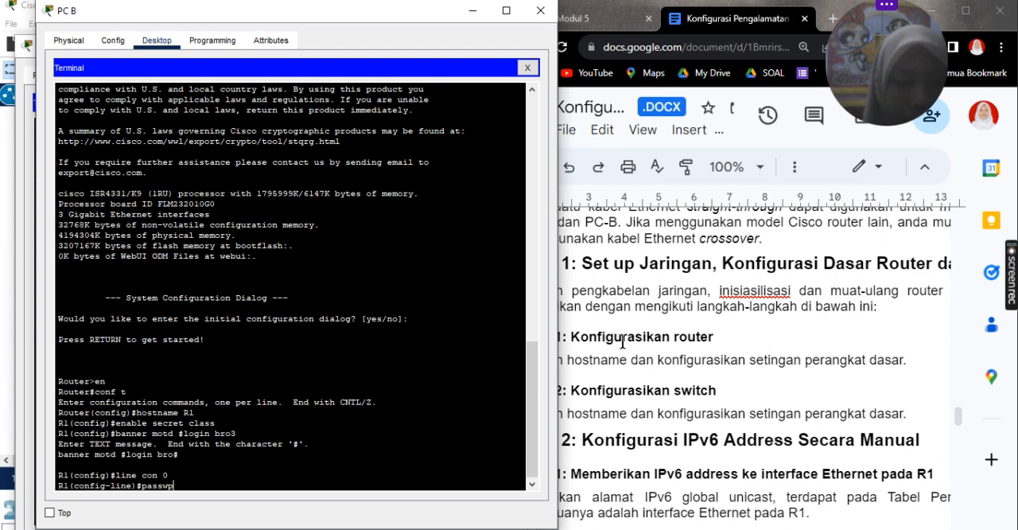
{"action": "key", "text": "BackSpace"}
{"action": "key", "text": "BackSpace"}
{"action": "type", "text": "ord cisco"}
{"action": "key", "text": "Return"}
{"action": "type", "text": "login"}
{"action": "key", "text": "Return"}
Step: Configure router virtual terminal lines 0 to 4 with the line password and enable login on them
{"action": "type", "text": "p"}
{"action": "type", "text": "line vty 04"}
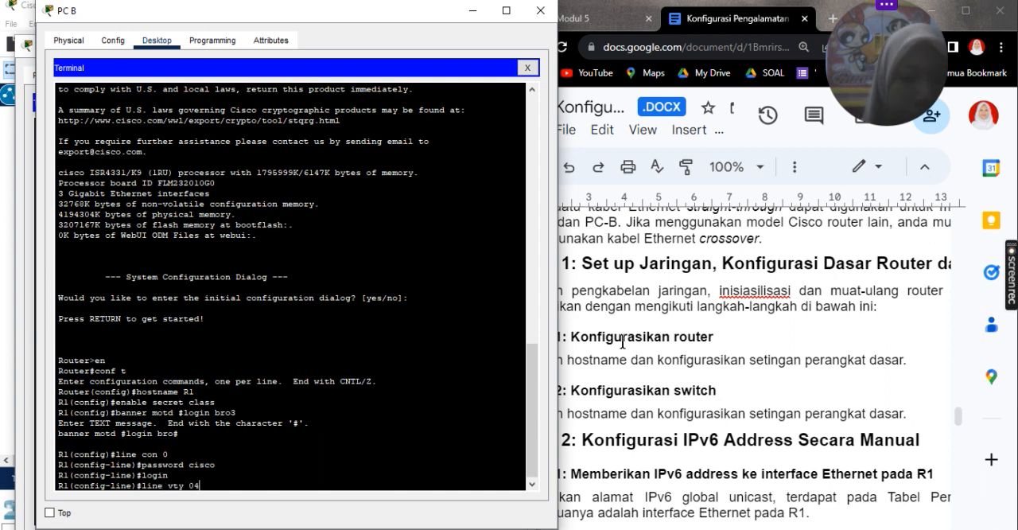
{"action": "key", "text": "BackSpace"}
{"action": "type", "text": "4"}
{"action": "key", "text": "Return"}
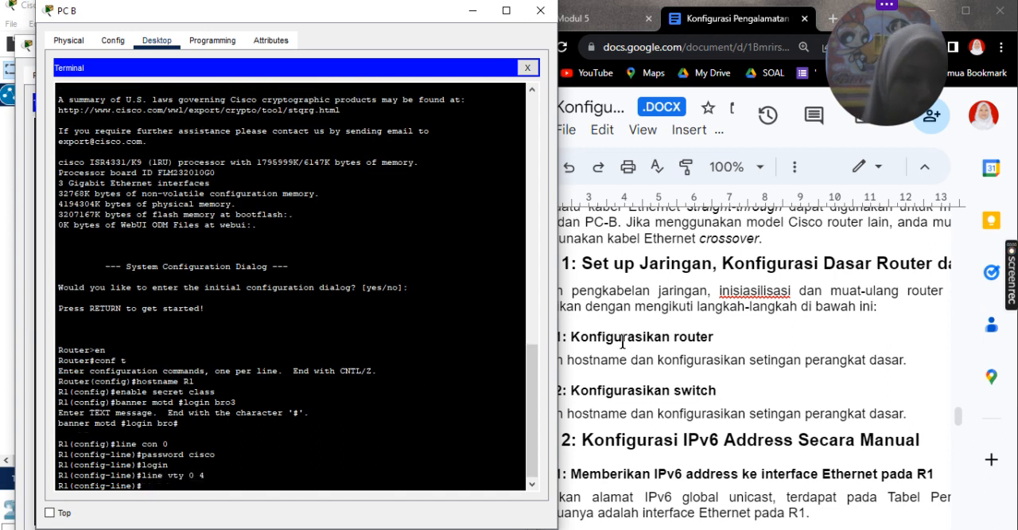
{"action": "type", "text": "pas"}
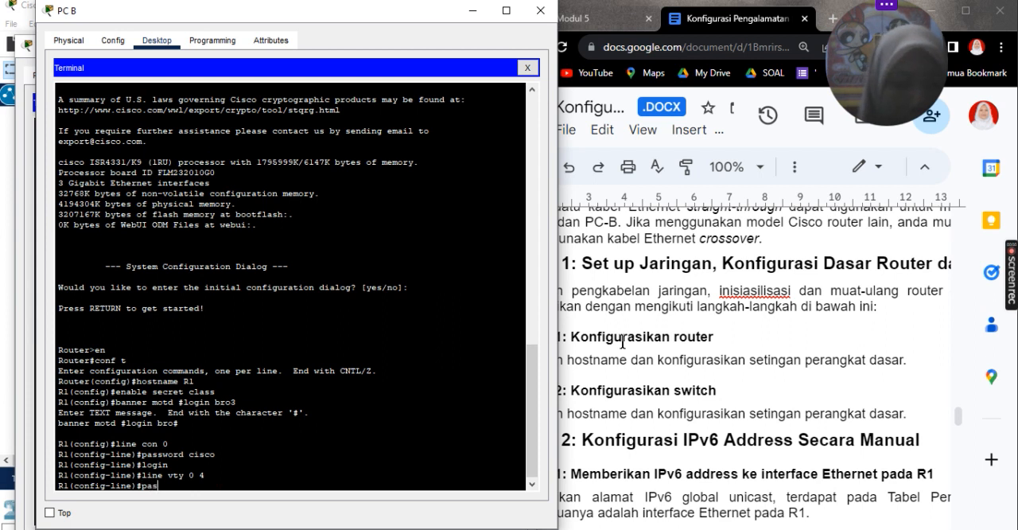
{"action": "type", "text": "sword cisco"}
{"action": "key", "text": "Return"}
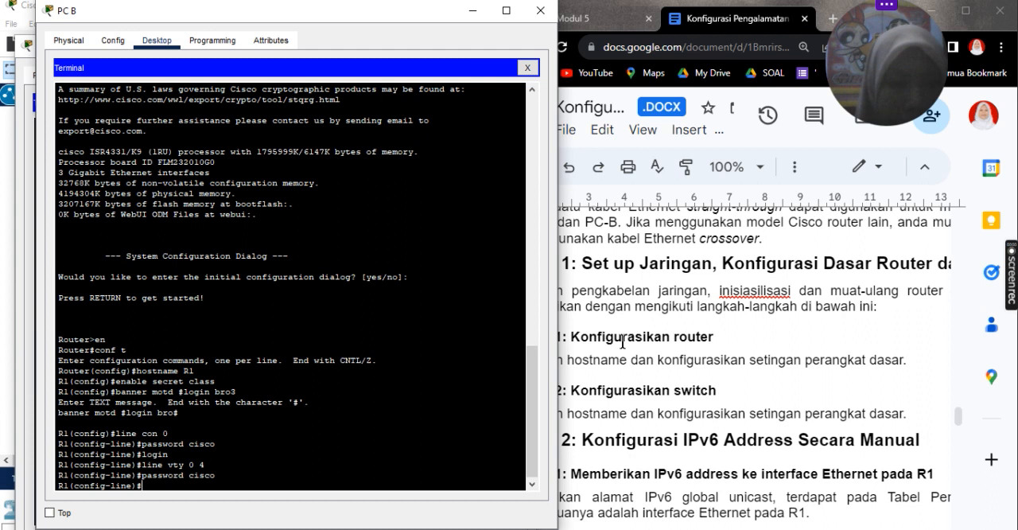
{"action": "type", "text": "login"}
{"action": "key", "text": "Return"}
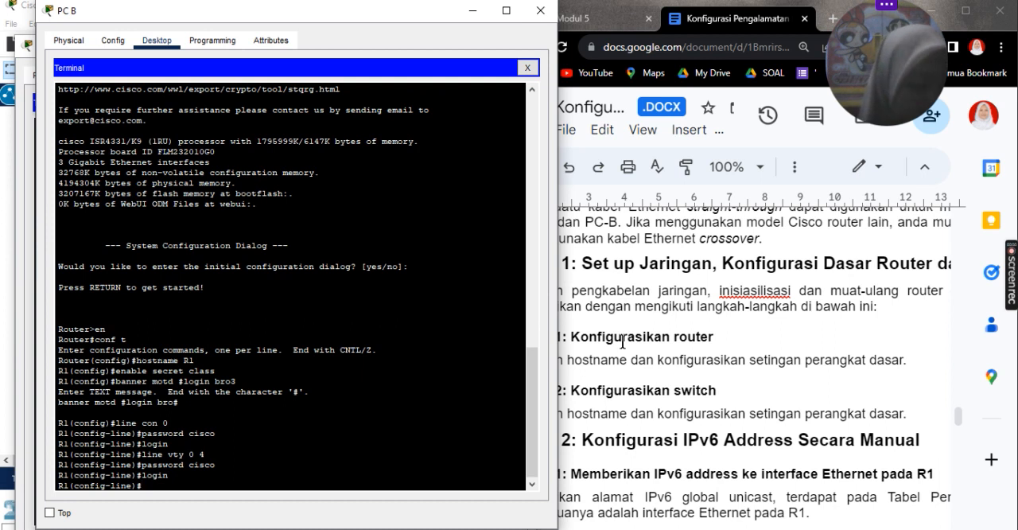
Step: Enable the password-encryption service on the router
{"action": "type", "text": "servi"}
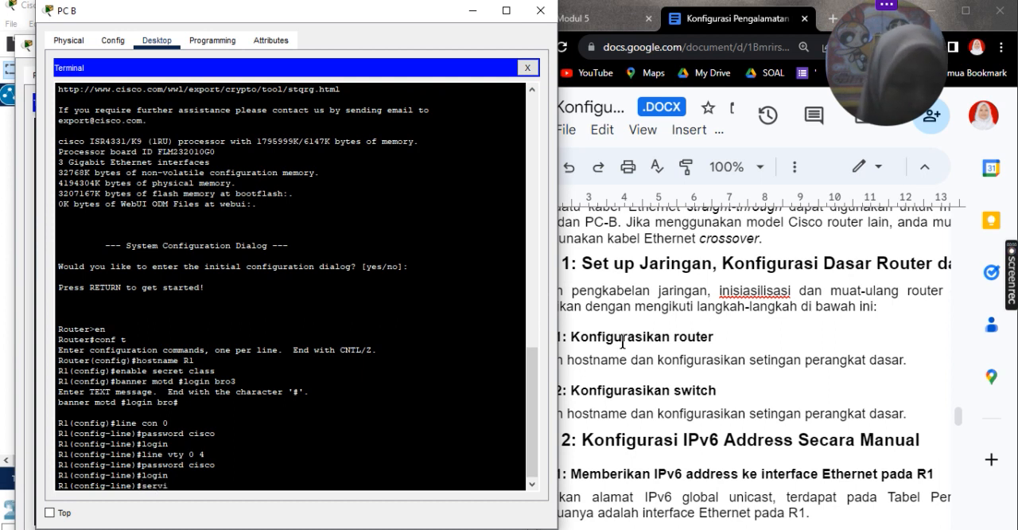
{"action": "type", "text": "ce pa"}
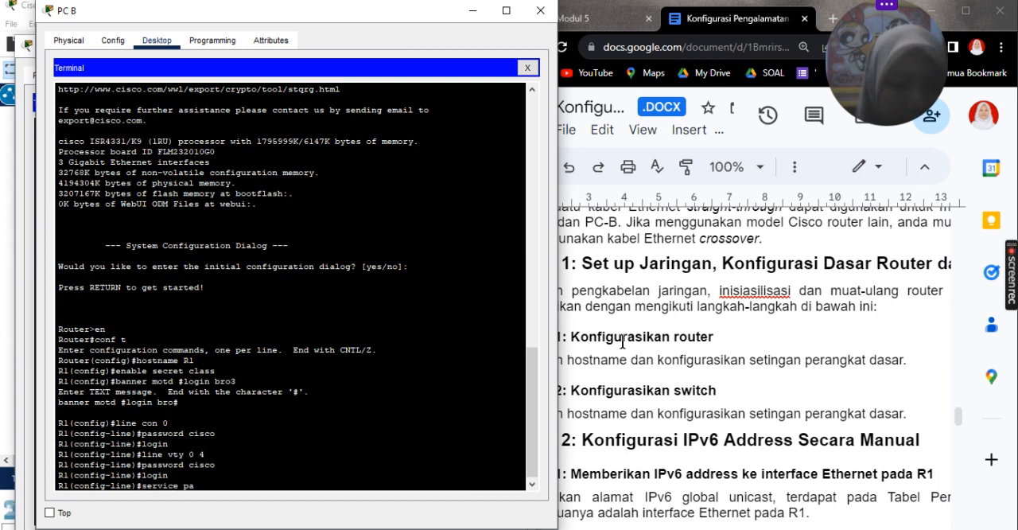
{"action": "type", "text": "ssword-"}
{"action": "type", "text": "encryption"}
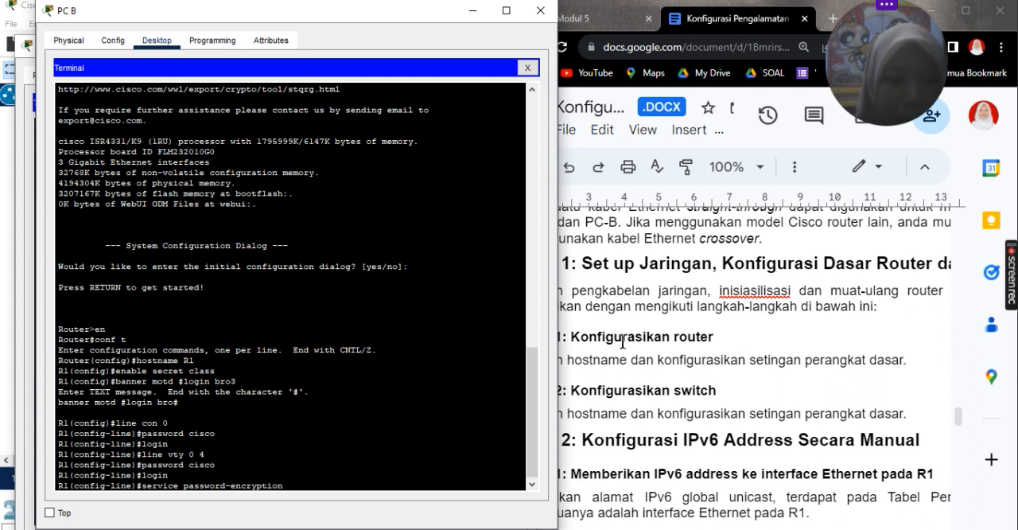
{"action": "key", "text": "Return"}
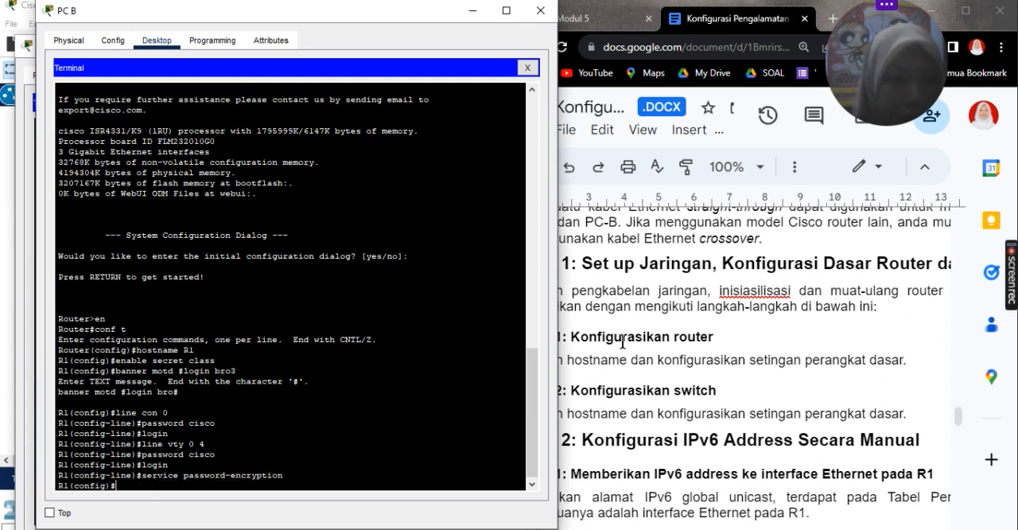
Step: Disable IP domain lookup on the router and leave configuration mode
{"action": "type", "text": "no ip dom"}
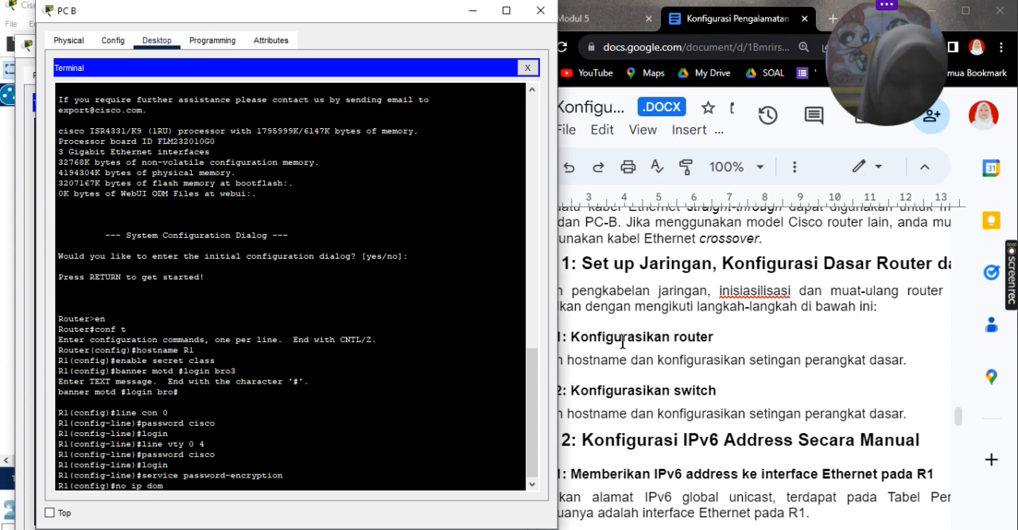
{"action": "type", "text": "ain-look"}
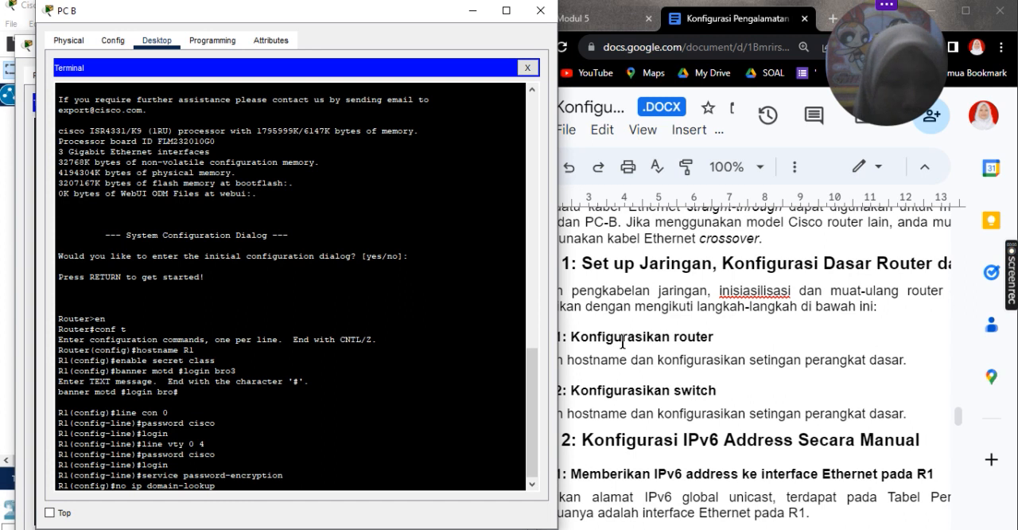
{"action": "type", "text": "up"}
{"action": "key", "text": "Return"}
{"action": "type", "text": "end"}
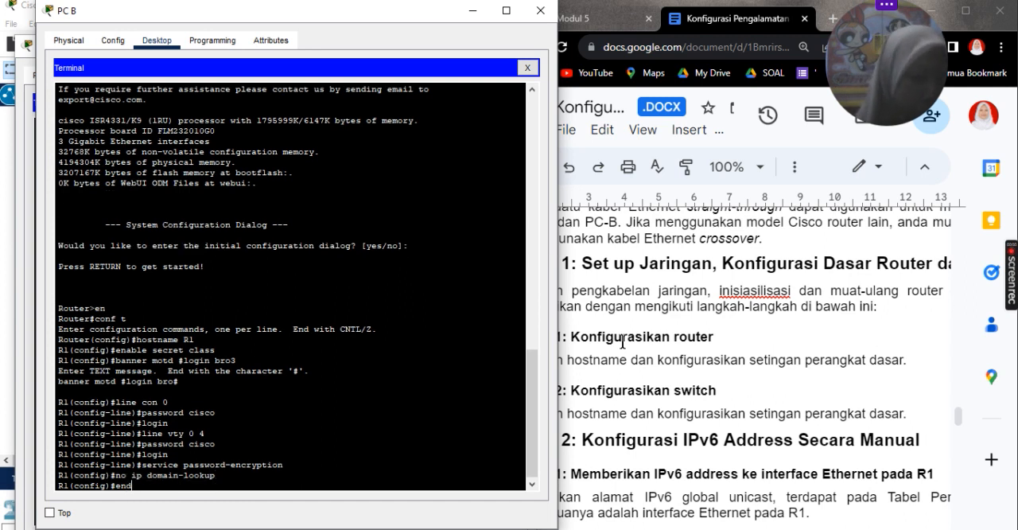
{"action": "key", "text": "Return"}
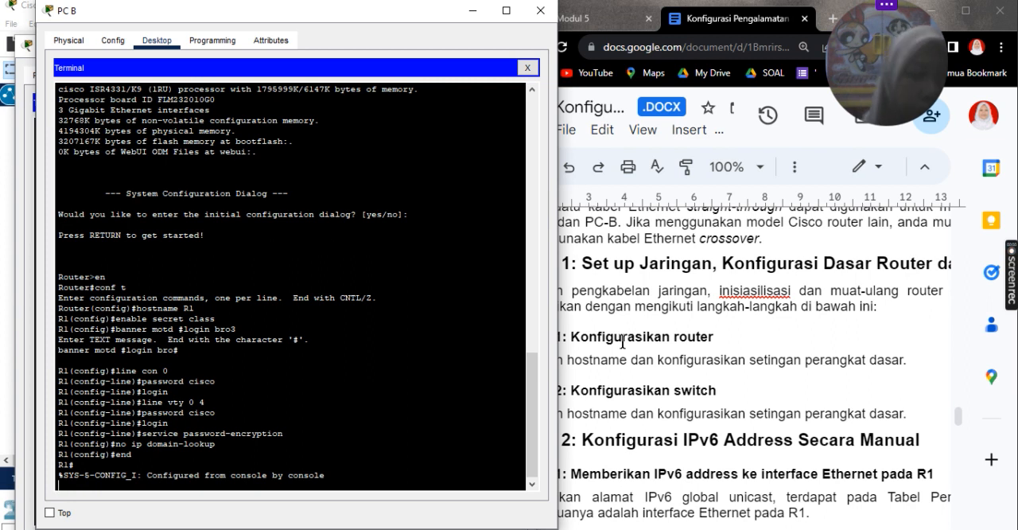
Step: Read the lab document's exercise 2 instructions on assigning IPv6 global unicast and link-local addresses to R1's Ethernet interfaces
{"action": "scroll", "coordinate": [708, 405], "scroll_direction": "down", "scroll_amount": 3}
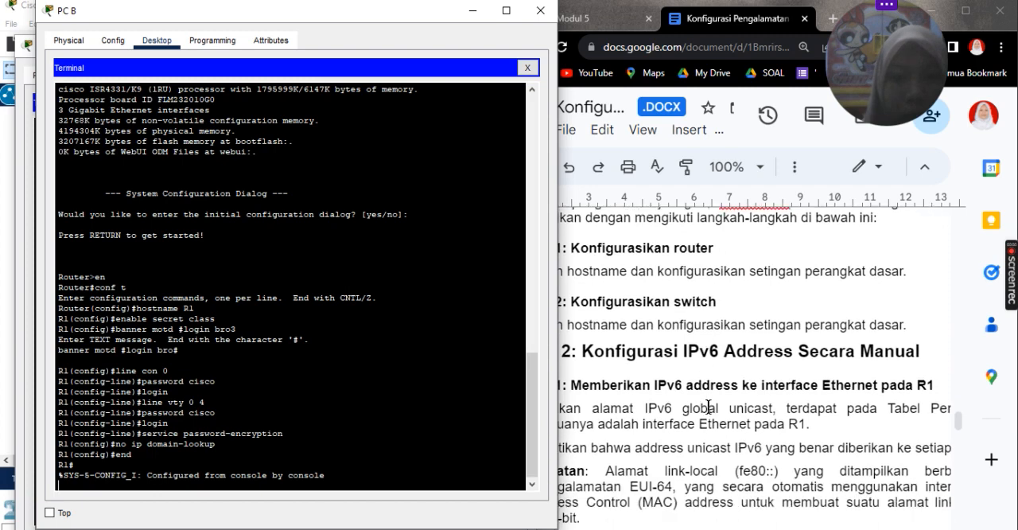
{"action": "scroll", "coordinate": [708, 405], "scroll_direction": "down", "scroll_amount": 1}
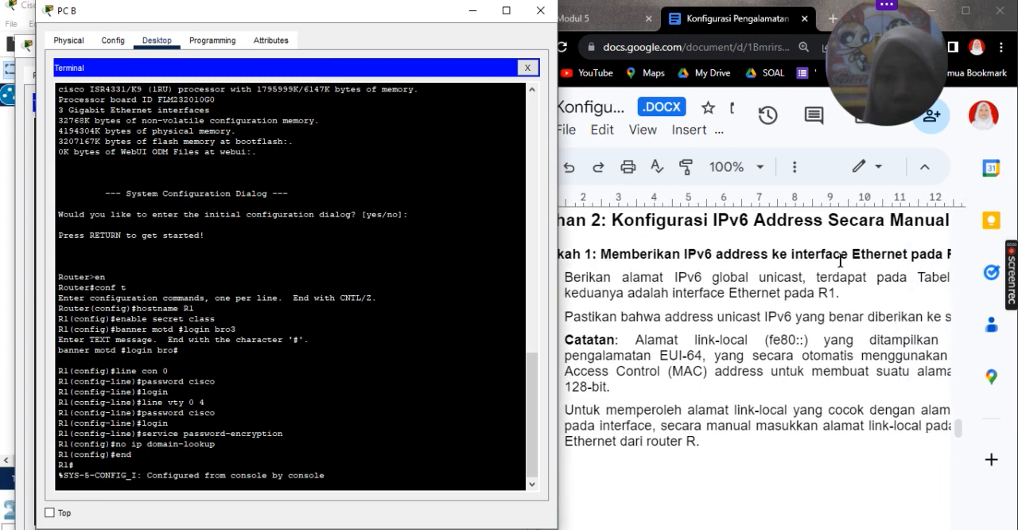
{"action": "scroll", "coordinate": [827, 254], "scroll_direction": "right", "scroll_amount": 3}
{"action": "scroll", "coordinate": [835, 259], "scroll_direction": "left", "scroll_amount": 6}
{"action": "scroll", "coordinate": [840, 261], "scroll_direction": "down", "scroll_amount": 1}
{"action": "scroll", "coordinate": [835, 262], "scroll_direction": "right", "scroll_amount": 5}
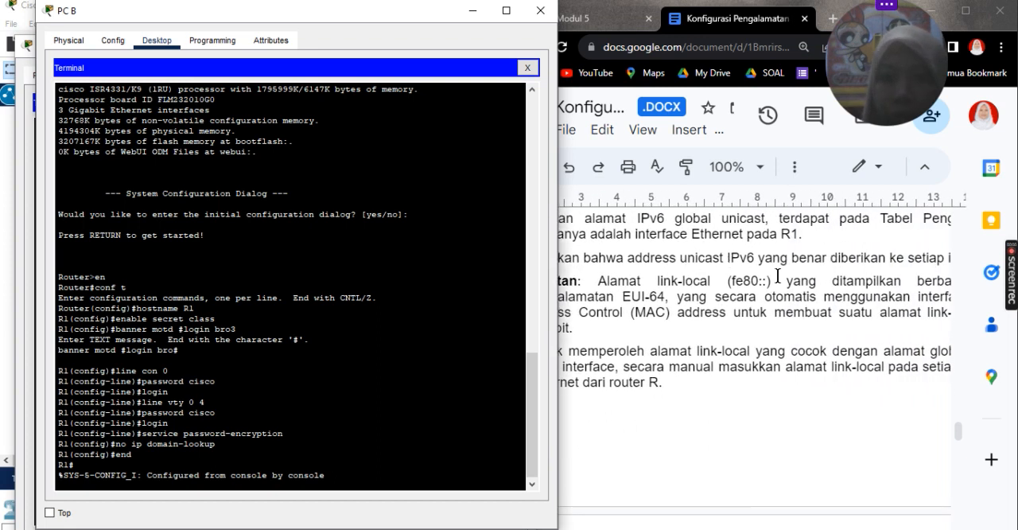
{"action": "scroll", "coordinate": [740, 271], "scroll_direction": "down", "scroll_amount": 3}
{"action": "scroll", "coordinate": [775, 275], "scroll_direction": "left", "scroll_amount": 5}
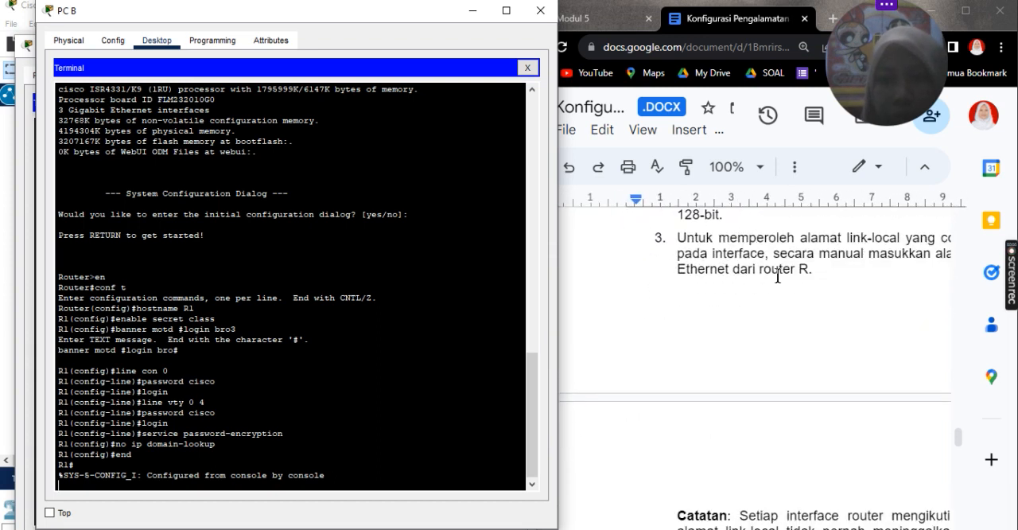
{"action": "scroll", "coordinate": [777, 277], "scroll_direction": "up", "scroll_amount": 3}
{"action": "scroll", "coordinate": [777, 277], "scroll_direction": "right", "scroll_amount": 3}
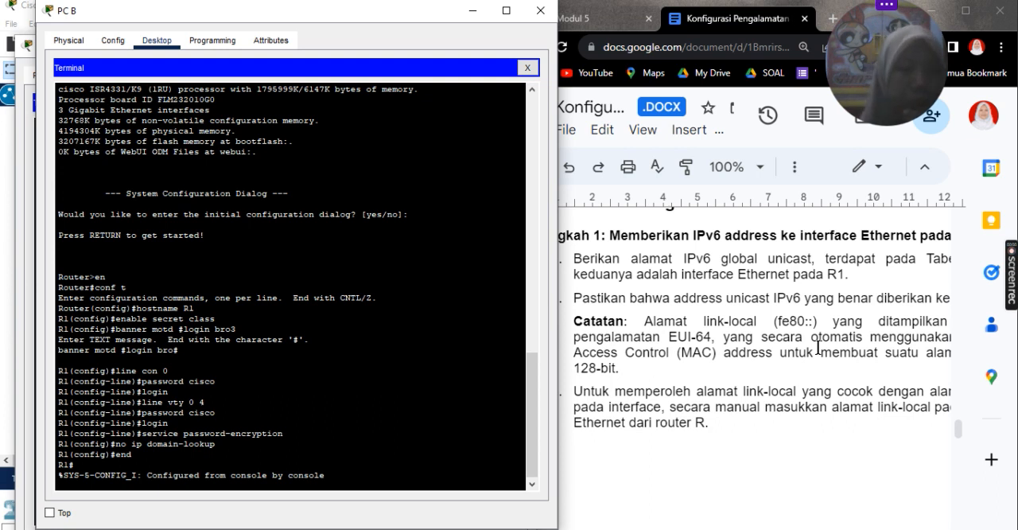
{"action": "key", "text": "Return"}
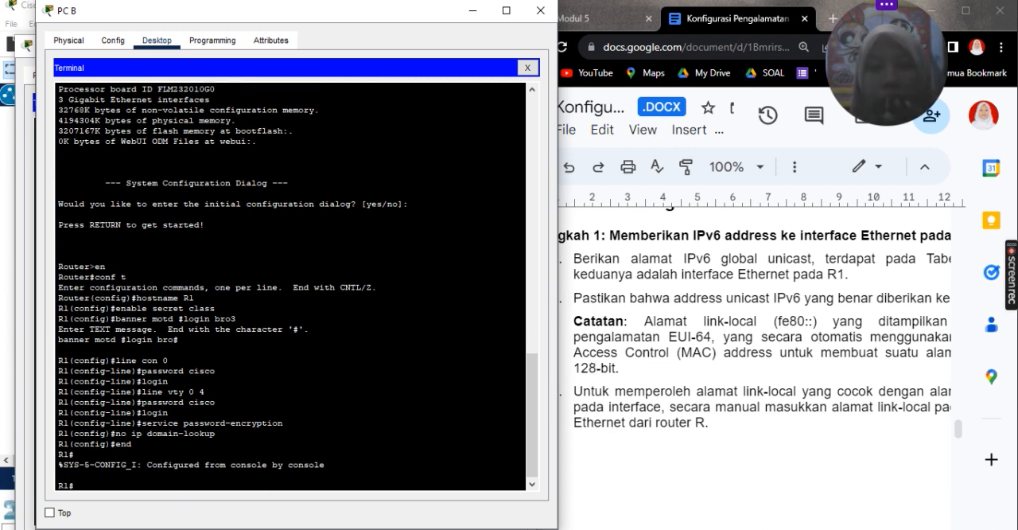
{"action": "scroll", "coordinate": [705, 355], "scroll_direction": "up", "scroll_amount": 8}
{"action": "scroll", "coordinate": [708, 350], "scroll_direction": "down", "scroll_amount": 2}
{"action": "scroll", "coordinate": [707, 350], "scroll_direction": "down", "scroll_amount": 3}
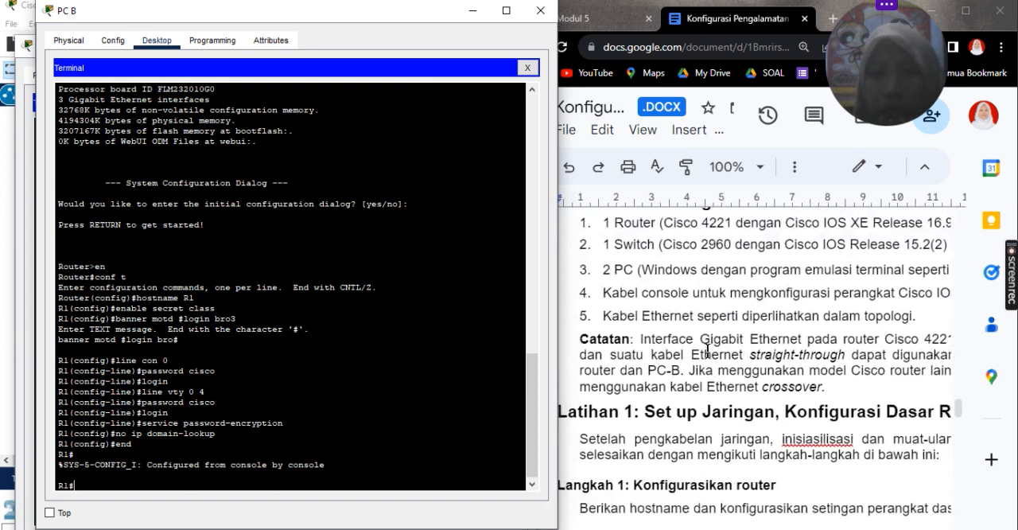
{"action": "scroll", "coordinate": [707, 350], "scroll_direction": "down", "scroll_amount": 4}
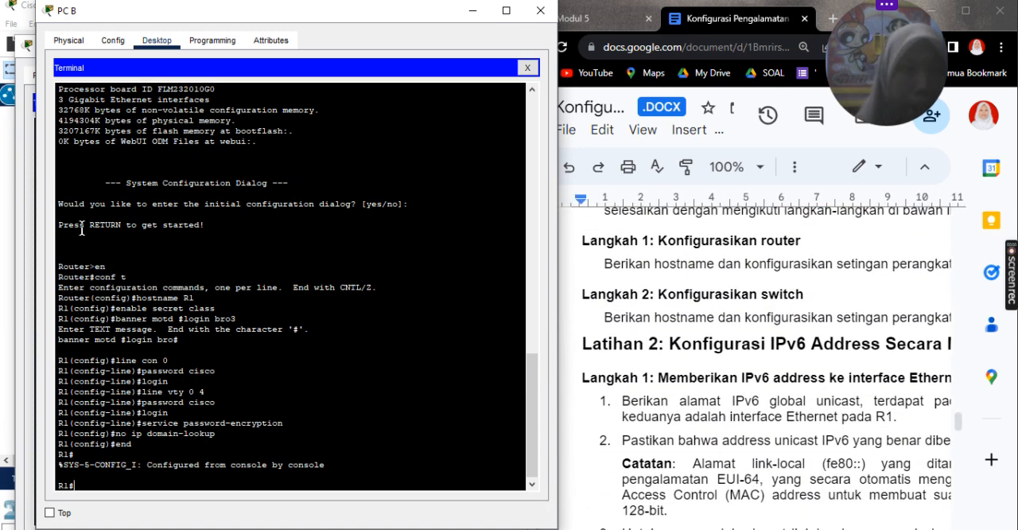
Step: Check the S1 prompt in PC A's terminal and minimize the PC A window
{"action": "left_click", "coordinate": [32, 173]}
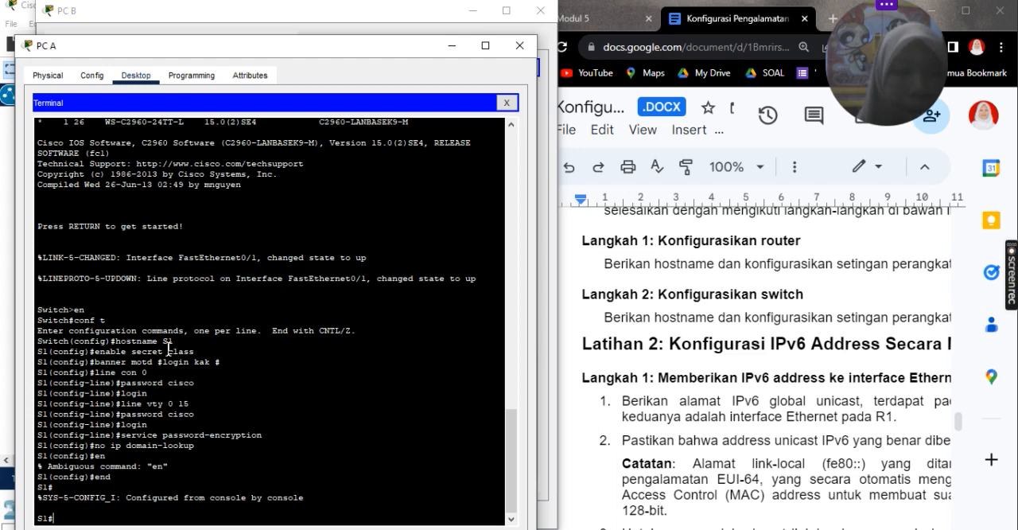
{"action": "key", "text": "Return"}
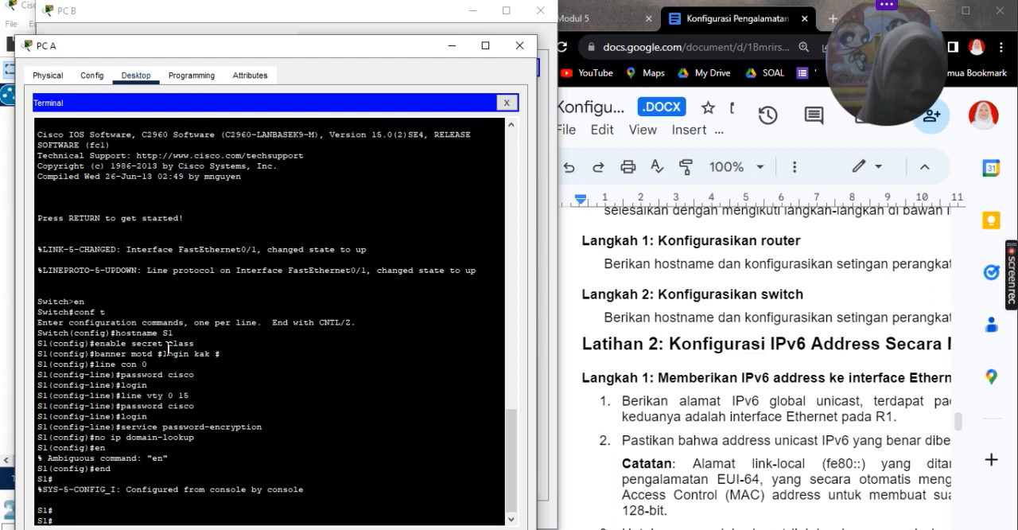
{"action": "left_click", "coordinate": [451, 52]}
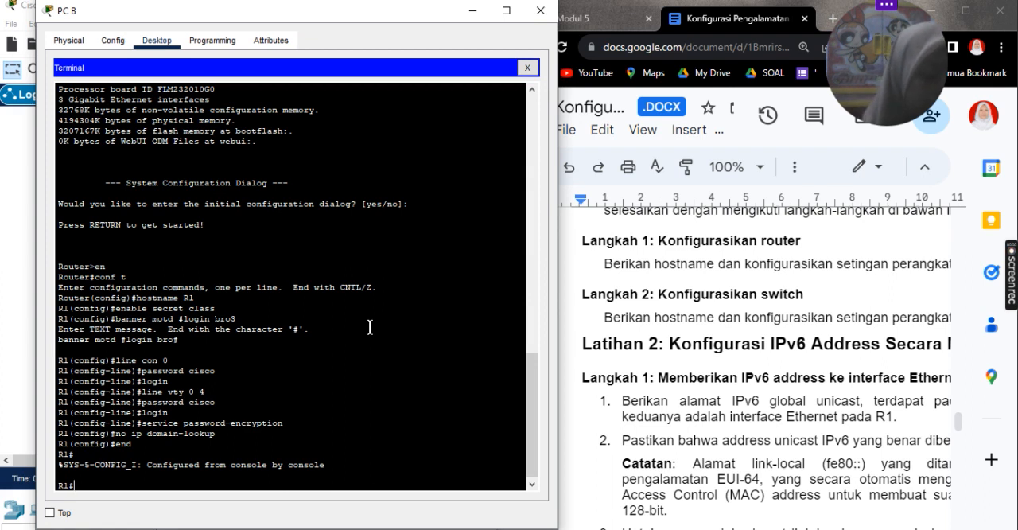
Step: Enter global configuration mode on R1 and open interface g0/0/0 for configuration
{"action": "type", "text": "conf t"}
{"action": "key", "text": "Return"}
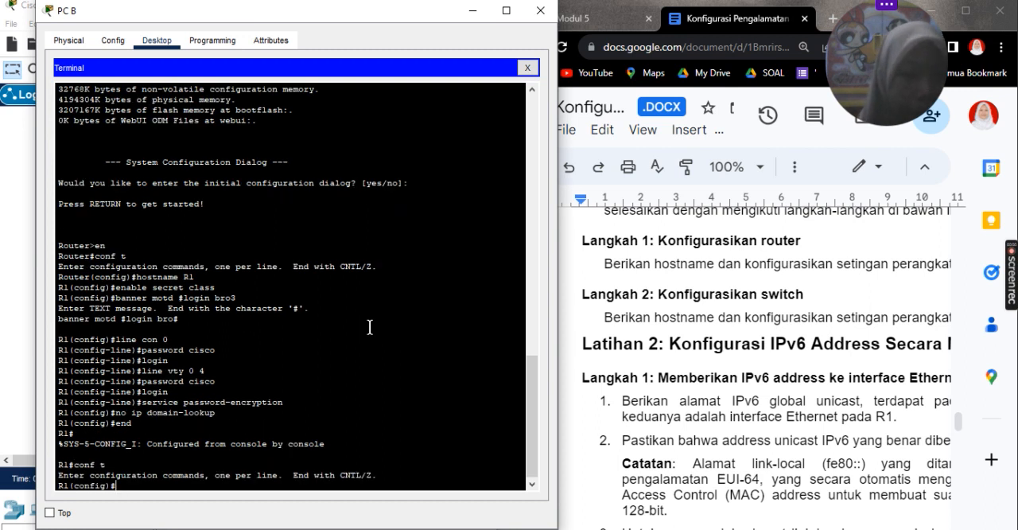
{"action": "type", "text": "ip"}
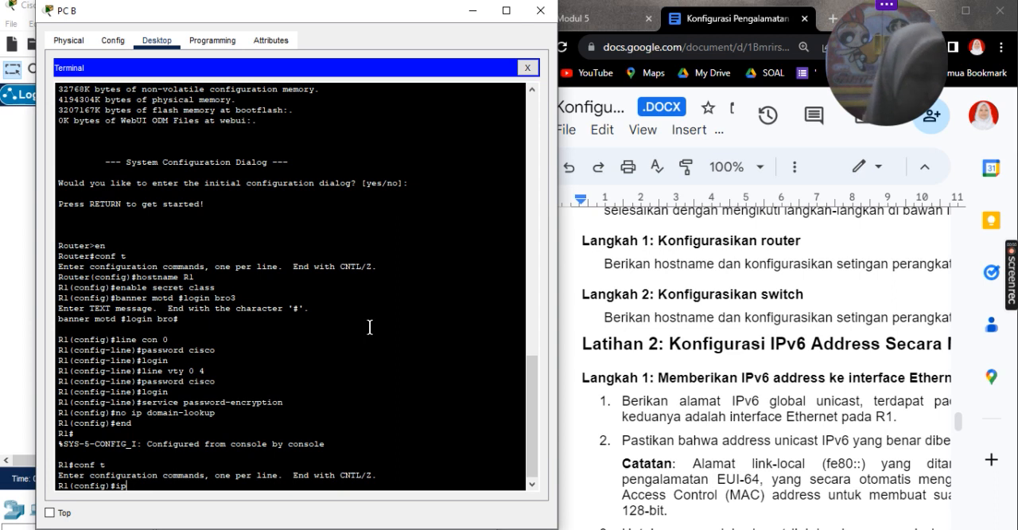
{"action": "key", "text": "BackSpace"}
{"action": "type", "text": "t"}
{"action": "key", "text": "BackSpace"}
{"action": "type", "text": "nt g"}
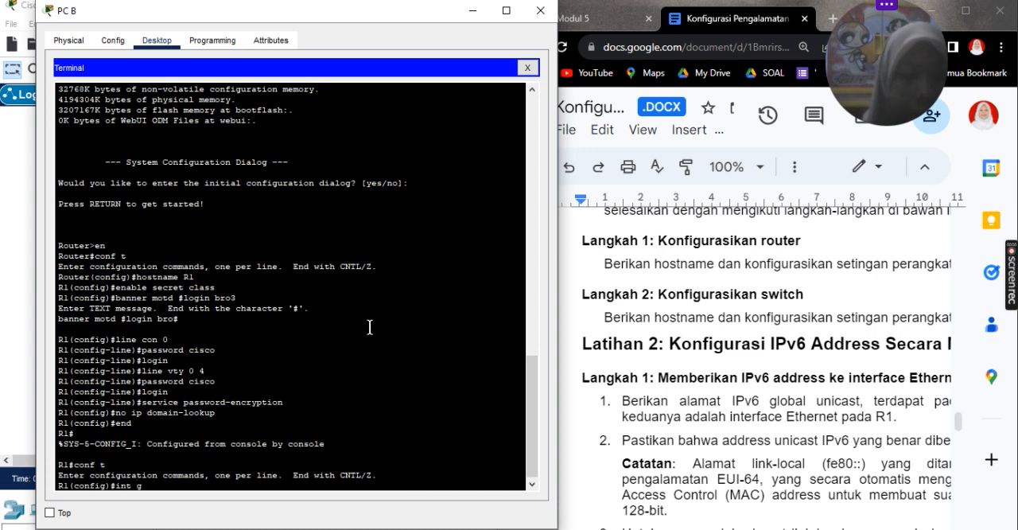
{"action": "type", "text": "0"}
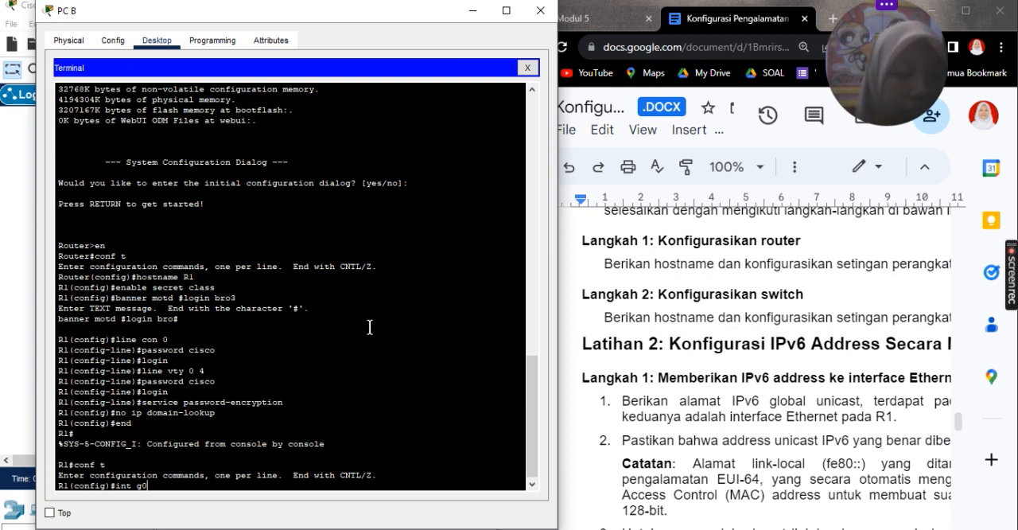
{"action": "scroll", "coordinate": [785, 315], "scroll_direction": "down", "scroll_amount": 10}
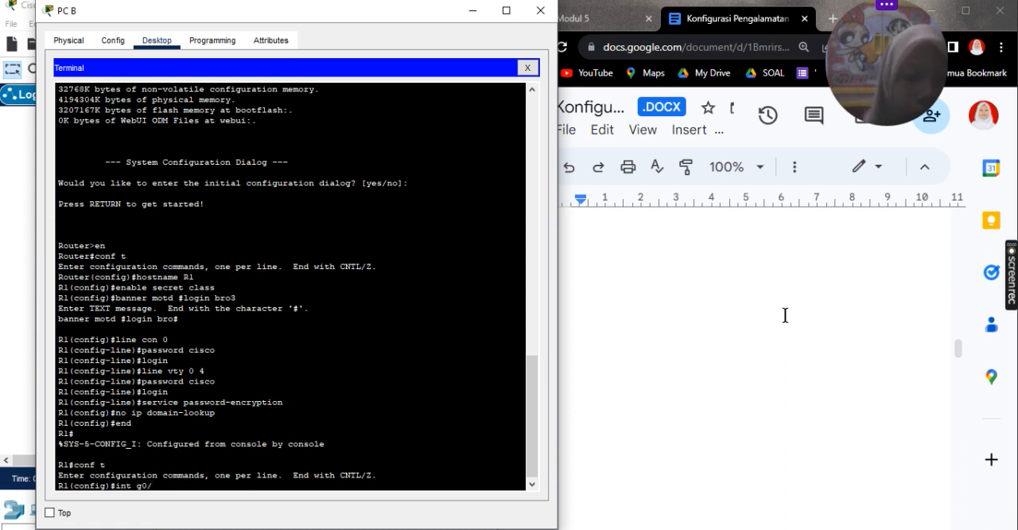
{"action": "type", "text": "0/0"}
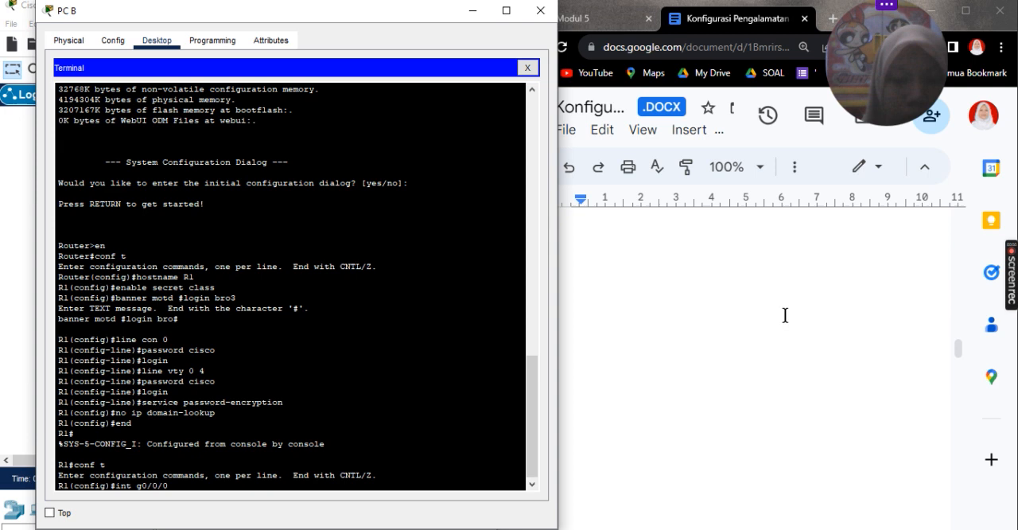
{"action": "key", "text": "Return"}
Step: Assign IPv6 address 2001:db8:acad:a::1/64 to interface g0/0/0, following the lab document's addressing table
{"action": "type", "text": "ipv6 add"}
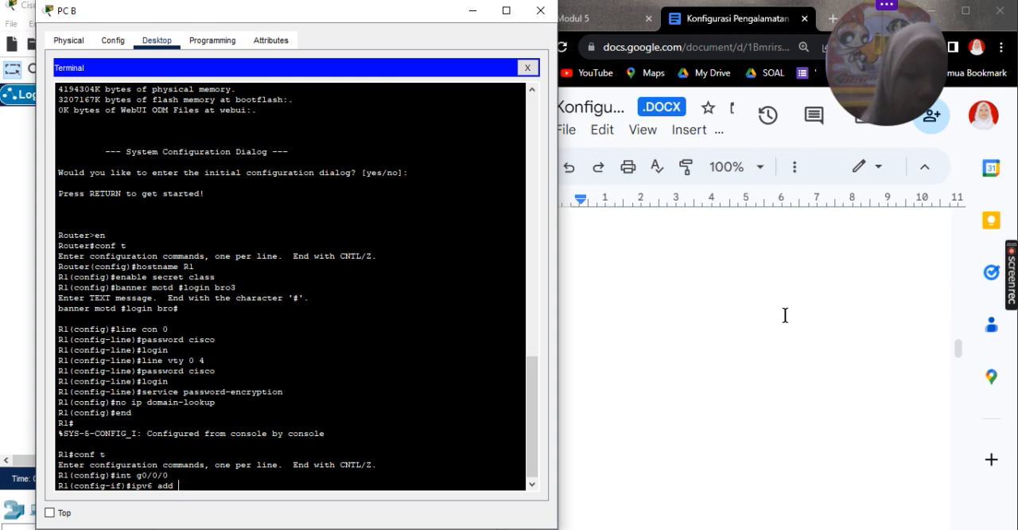
{"action": "scroll", "coordinate": [785, 315], "scroll_direction": "up", "scroll_amount": 10}
{"action": "scroll", "coordinate": [785, 315], "scroll_direction": "down", "scroll_amount": 5}
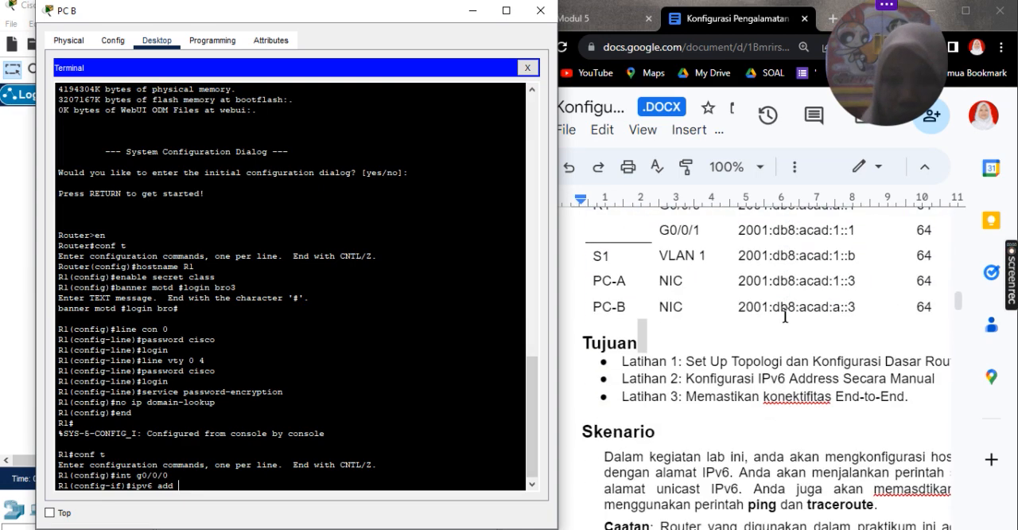
{"action": "scroll", "coordinate": [785, 315], "scroll_direction": "up", "scroll_amount": 3}
{"action": "type", "text": "2001"}
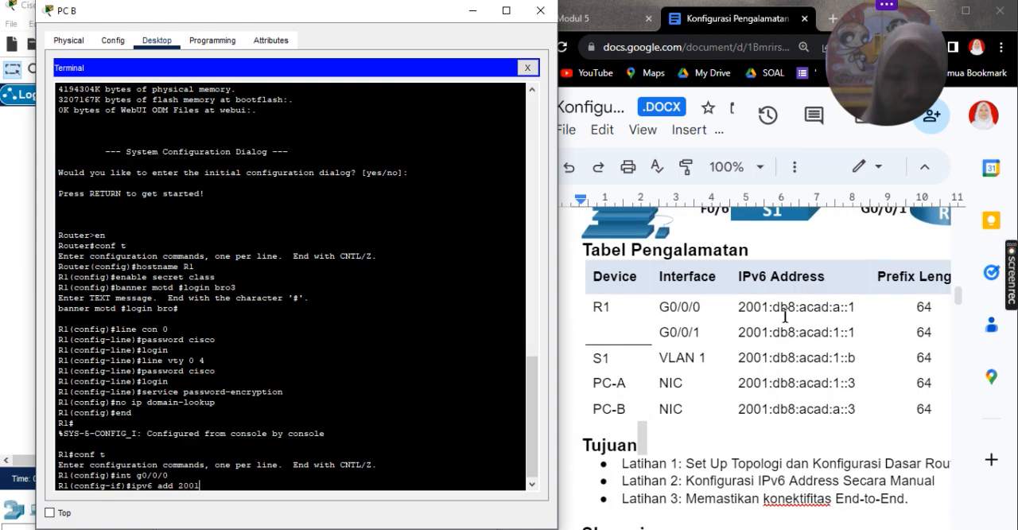
{"action": "type", "text": ":db:"}
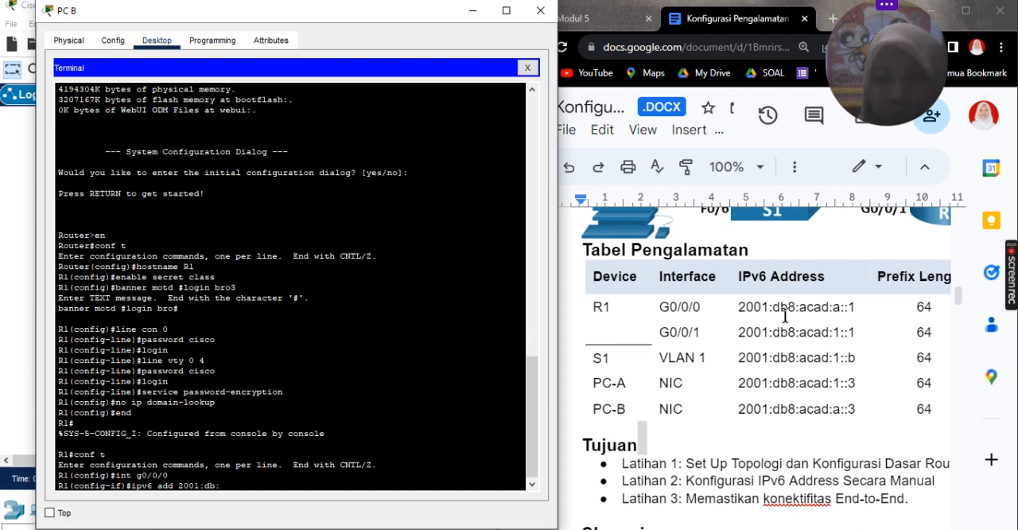
{"action": "key", "text": "BackSpace"}
{"action": "type", "text": "8:aca"}
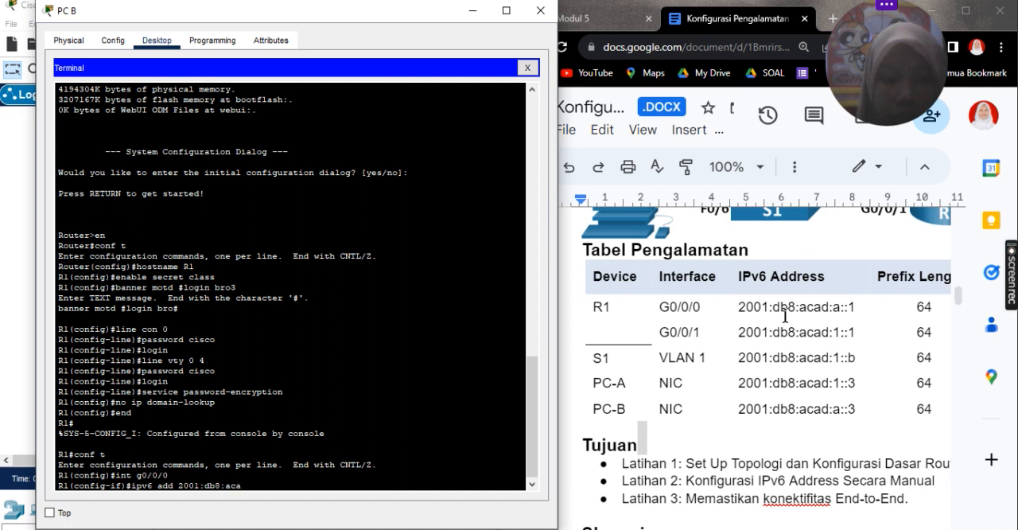
{"action": "type", "text": "d:a::"}
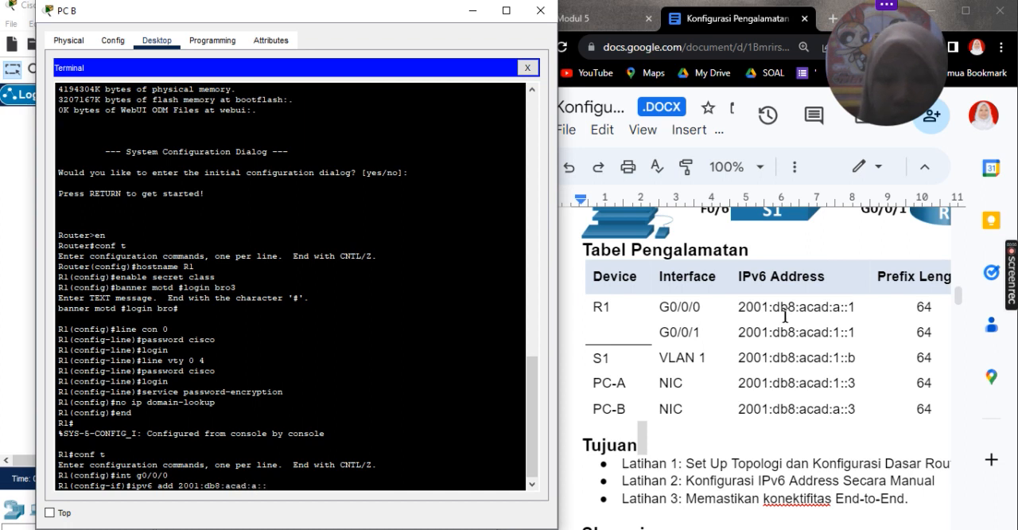
{"action": "type", "text": "1/64"}
{"action": "key", "text": "Return"}
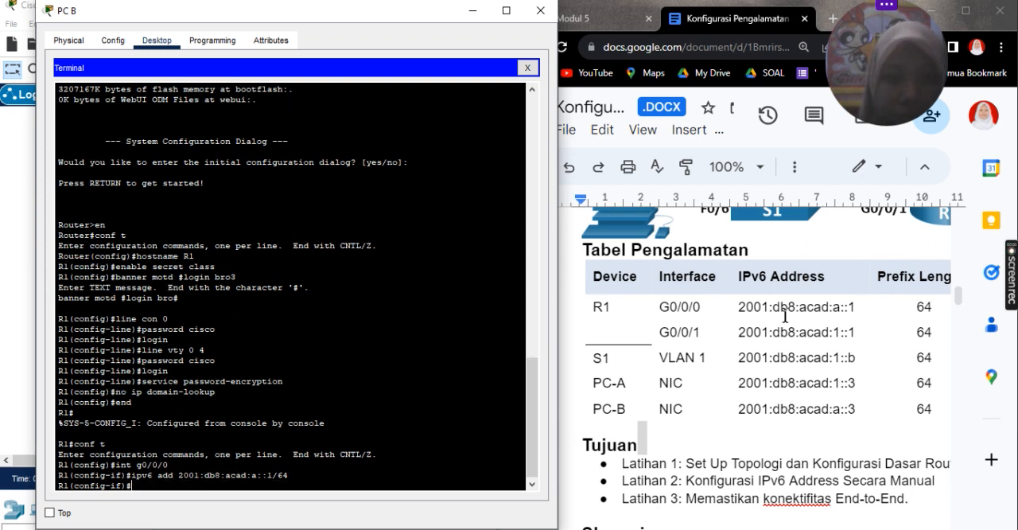
Step: Enable interface g0/0/0 with no shutdown
{"action": "type", "text": "no shutdoen"}
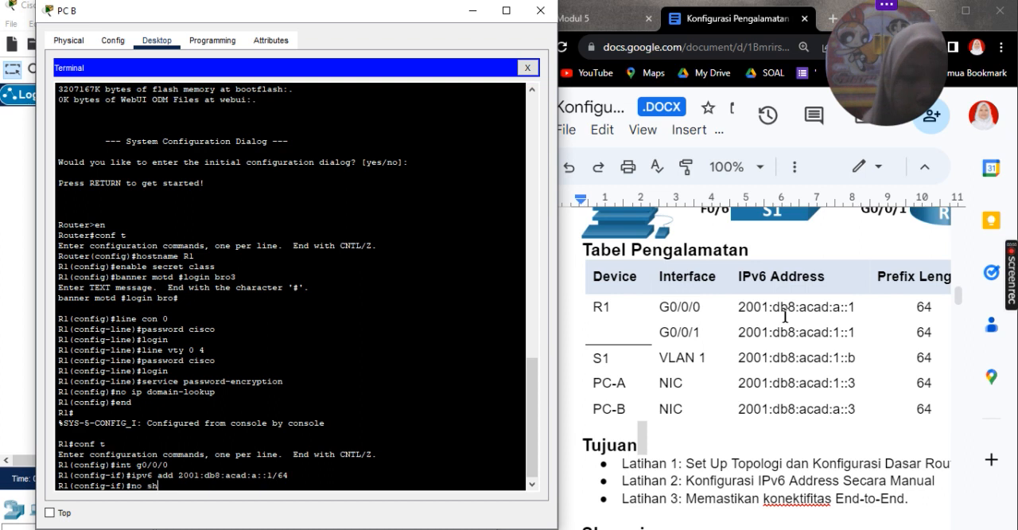
{"action": "key", "text": "BackSpace"}
{"action": "key", "text": "BackSpace"}
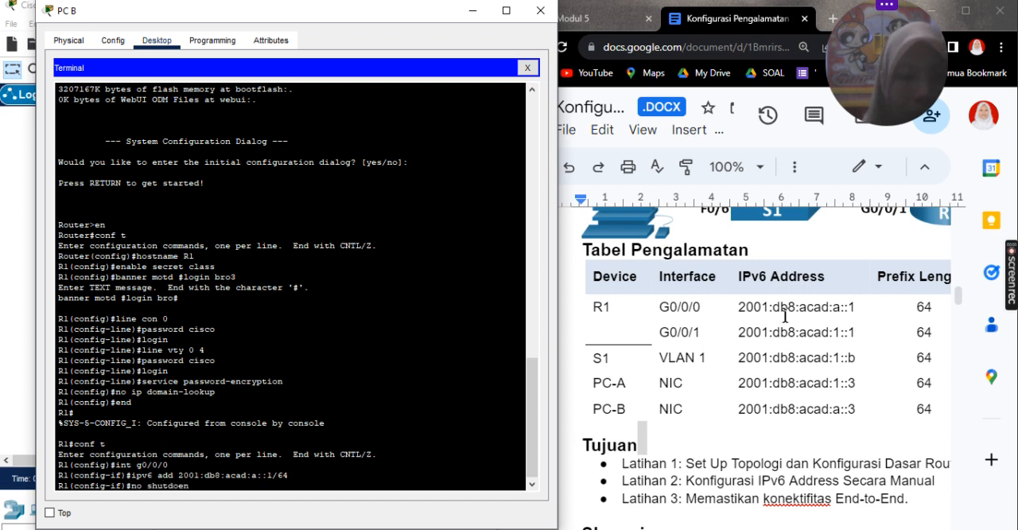
{"action": "type", "text": "wn"}
{"action": "key", "text": "Return"}
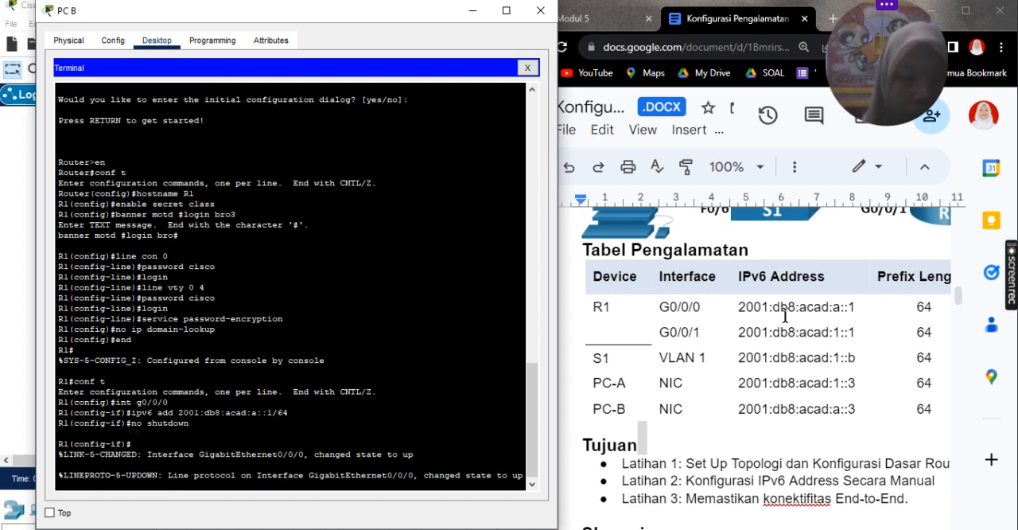
{"action": "key", "text": "Return"}
Step: Add IPv6 address 2001:db8:acad:1::1/64 while still configuring interface g0/0/0
{"action": "key", "text": "Up"}
{"action": "key", "text": "Up"}
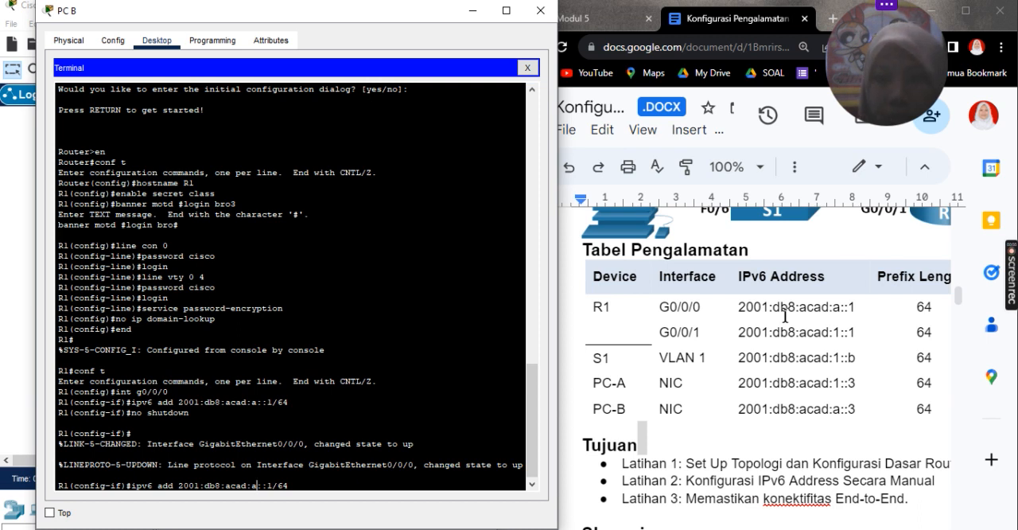
{"action": "key", "text": "BackSpace"}
{"action": "type", "text": "1"}
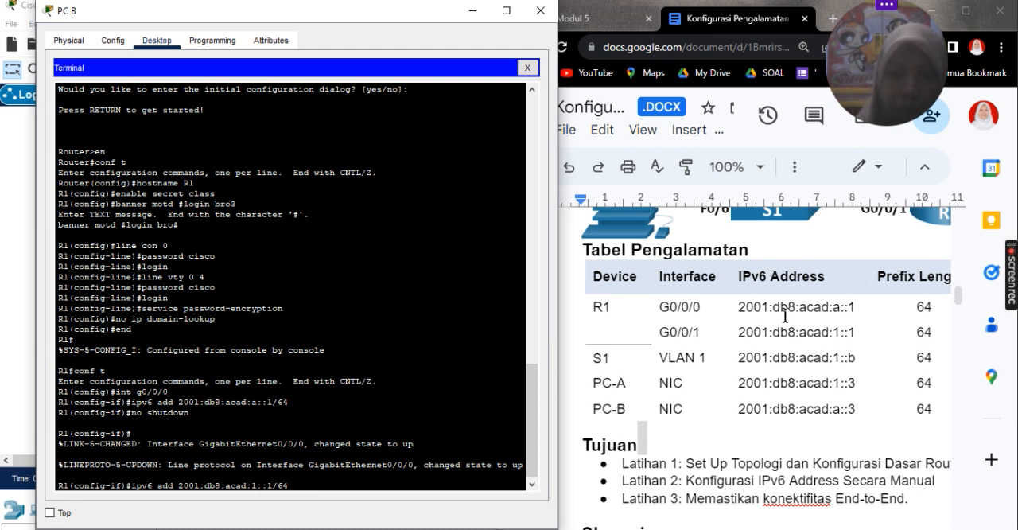
{"action": "key", "text": "Return"}
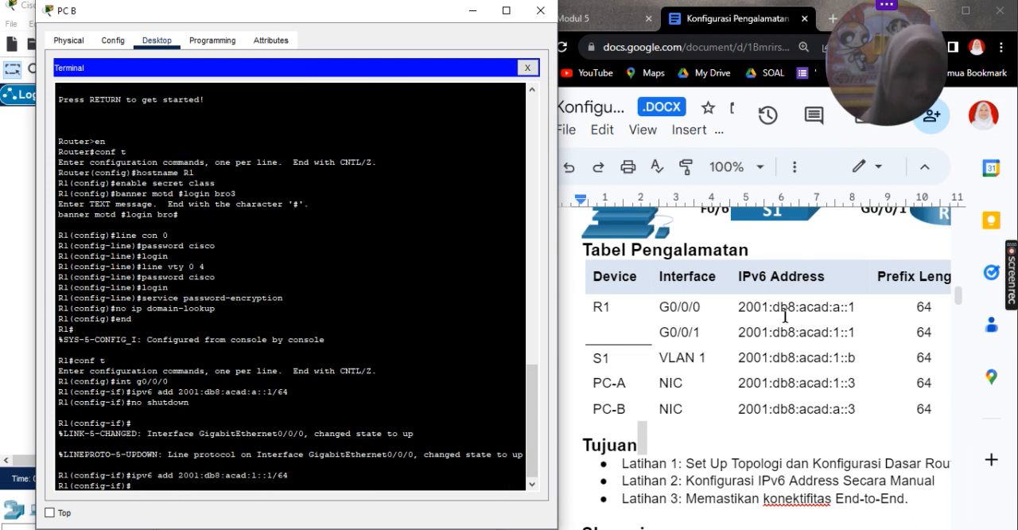
Step: Switch the router configuration to interface g0/0/1
{"action": "key", "text": "Up"}
{"action": "key", "text": "Up"}
{"action": "key", "text": "Up"}
{"action": "key", "text": "Up"}
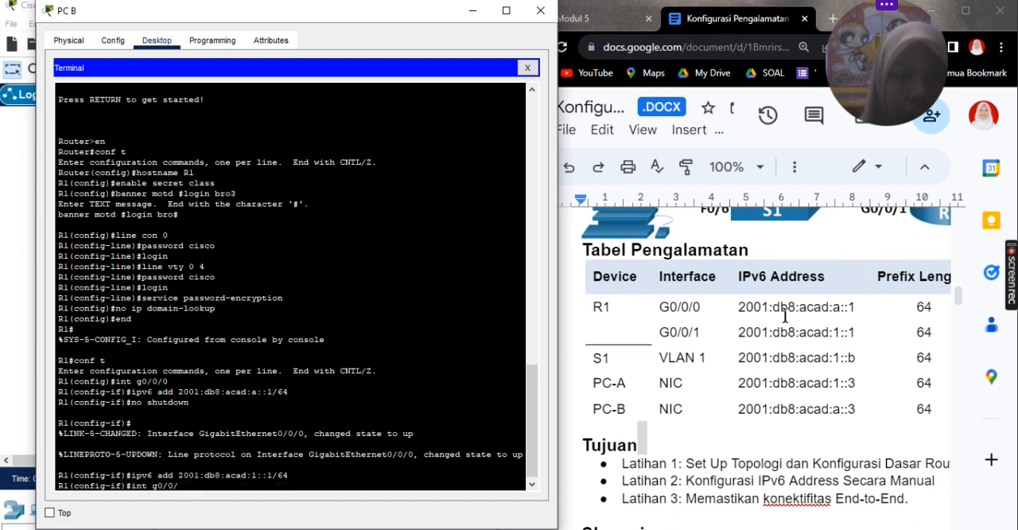
{"action": "key", "text": "BackSpace"}
{"action": "type", "text": "1"}
{"action": "key", "text": "Return"}
Step: Try to assign IPv6 address 2001:db8:acad:1::1/64 to interface g0/0/1
{"action": "key", "text": "Up"}
{"action": "key", "text": "Up"}
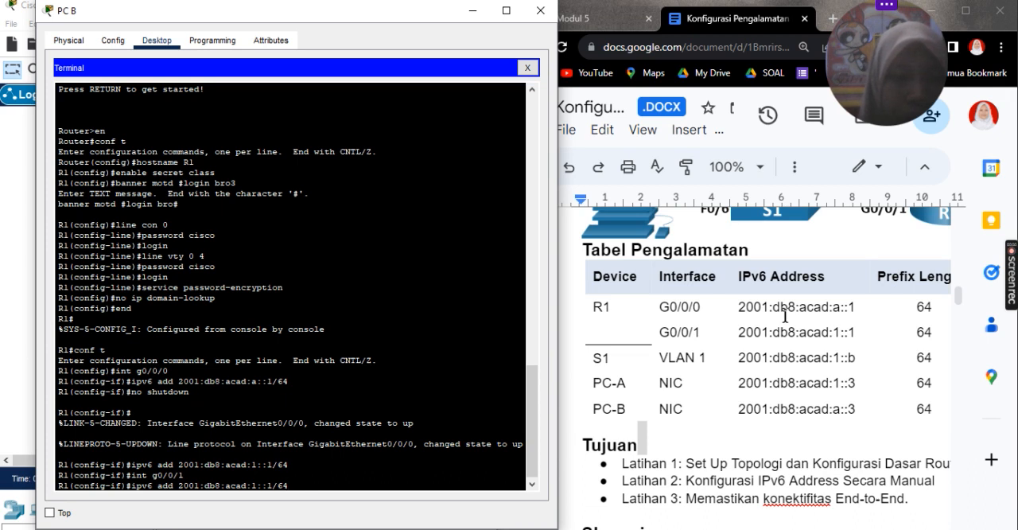
{"action": "key", "text": "Return"}
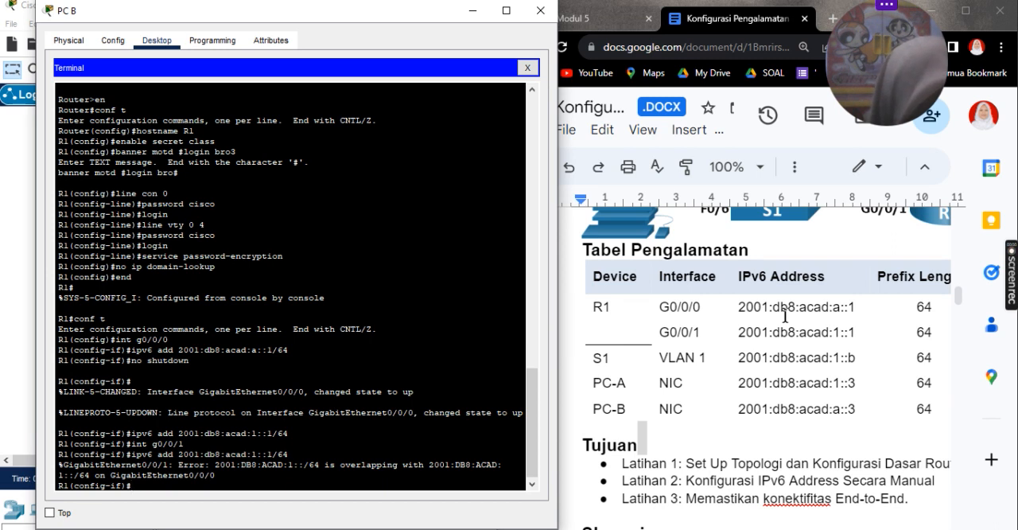
Step: Select interface g0/0/1 again and assign it IPv6 address 2001:db8:acad::1/64
{"action": "key", "text": "Up"}
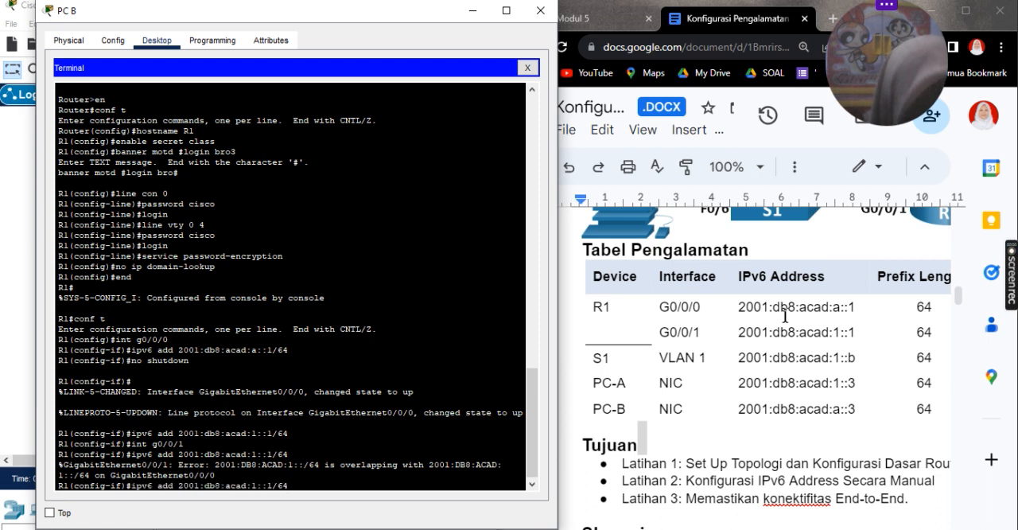
{"action": "key", "text": "Up"}
{"action": "key", "text": "Return"}
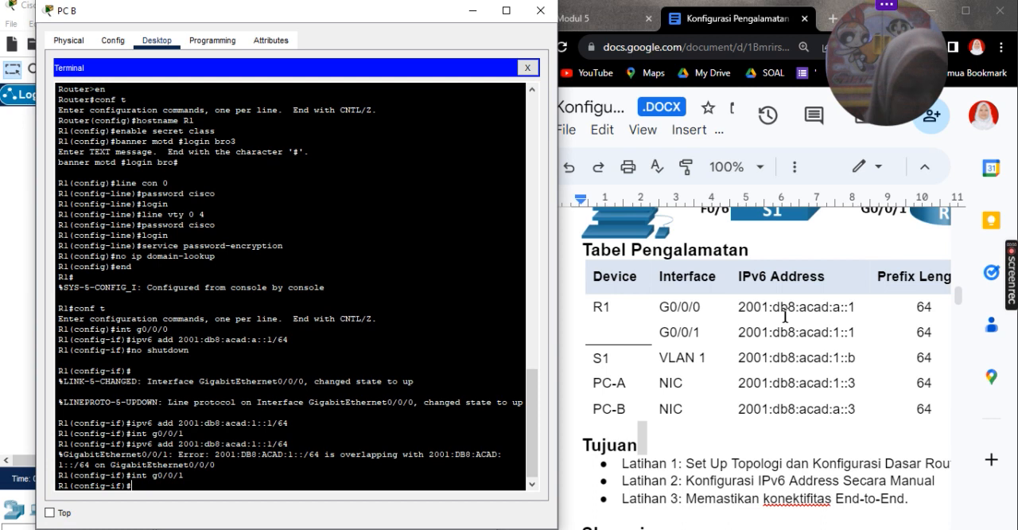
{"action": "type", "text": "ipv"}
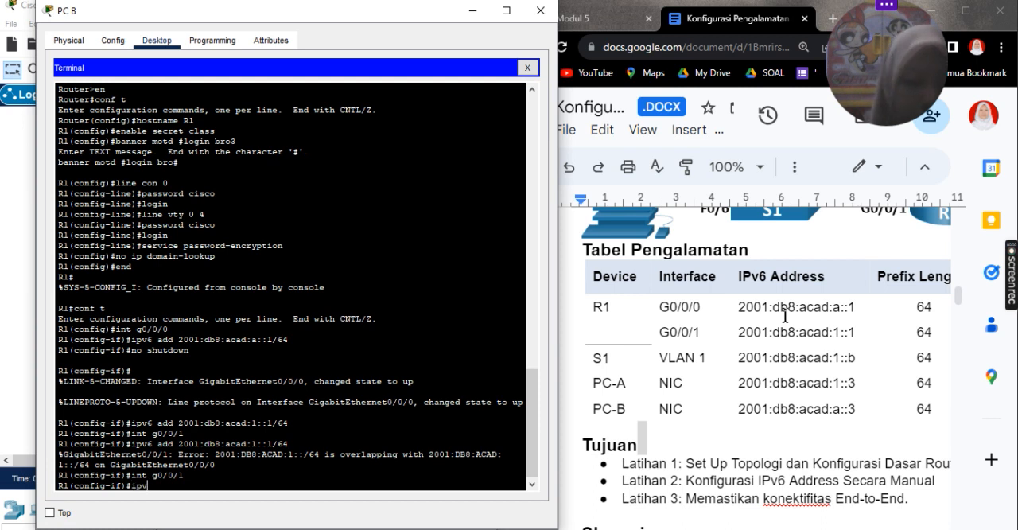
{"action": "type", "text": "6 add "}
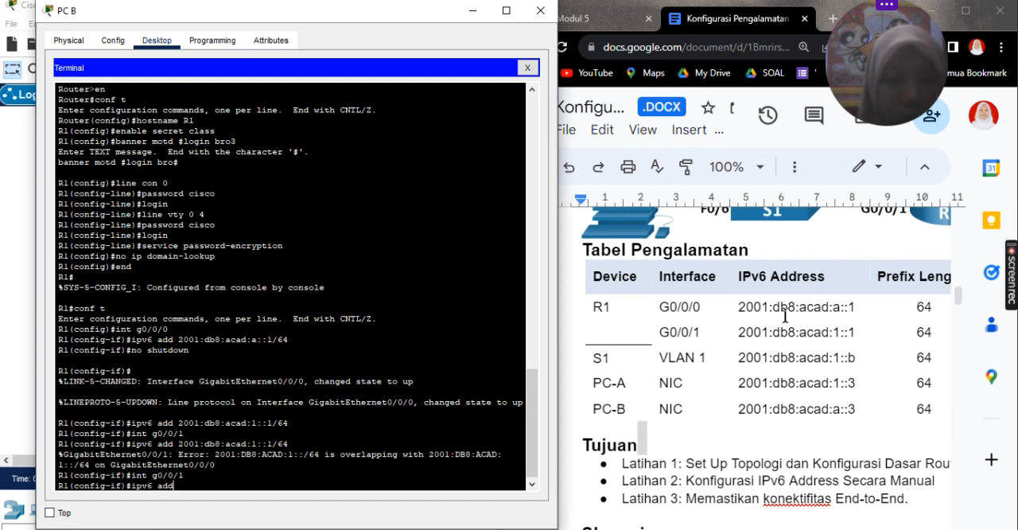
{"action": "type", "text": "20"}
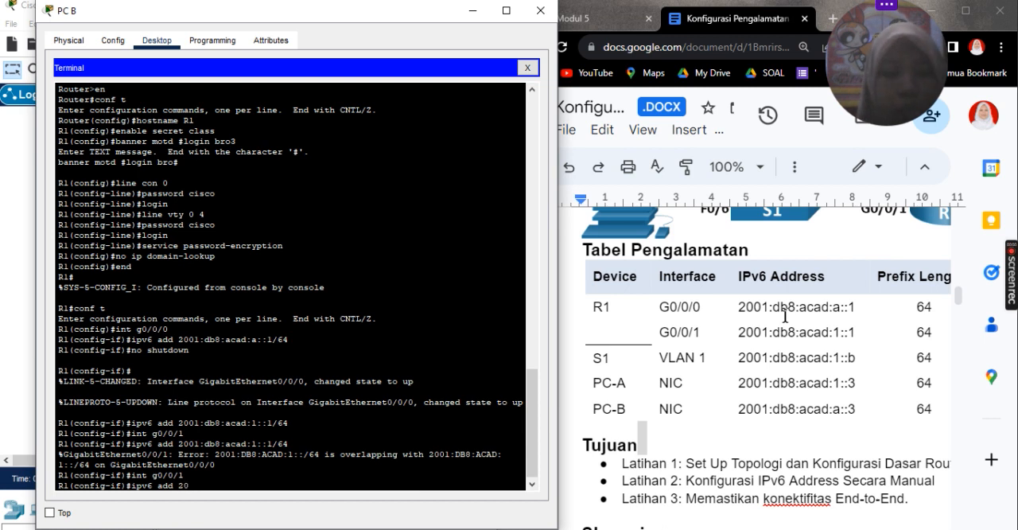
{"action": "type", "text": "01:db"}
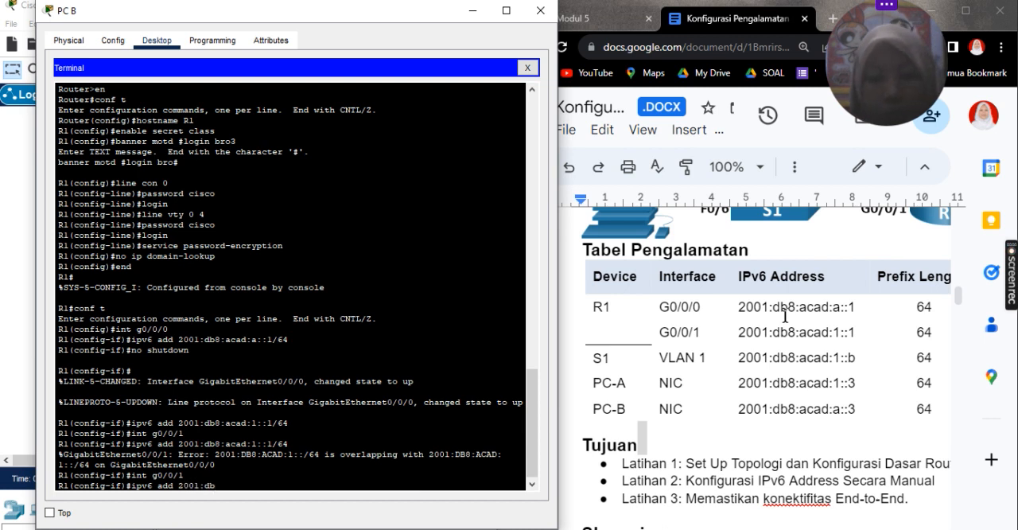
{"action": "type", "text": "8:acad"}
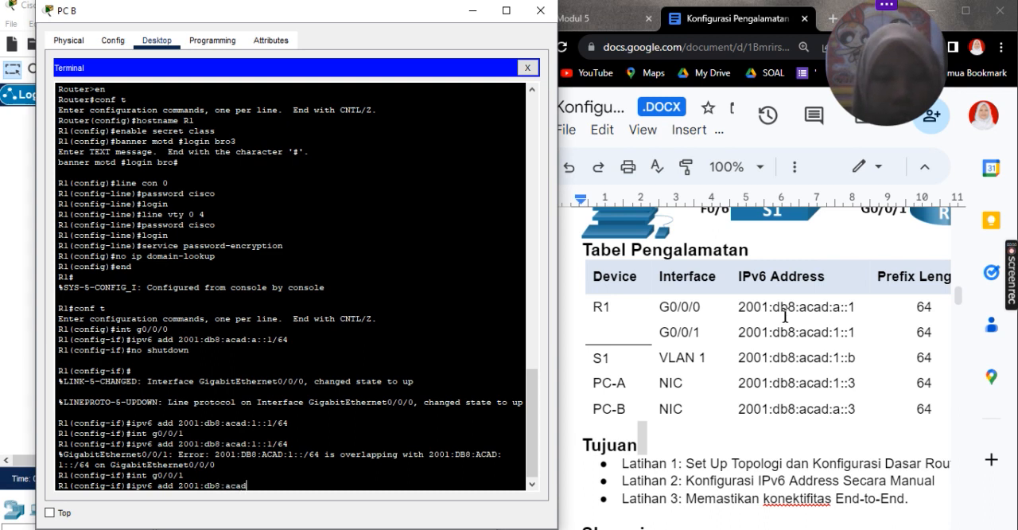
{"action": "type", "text": "::a"}
{"action": "key", "text": "BackSpace"}
{"action": "type", "text": "1"}
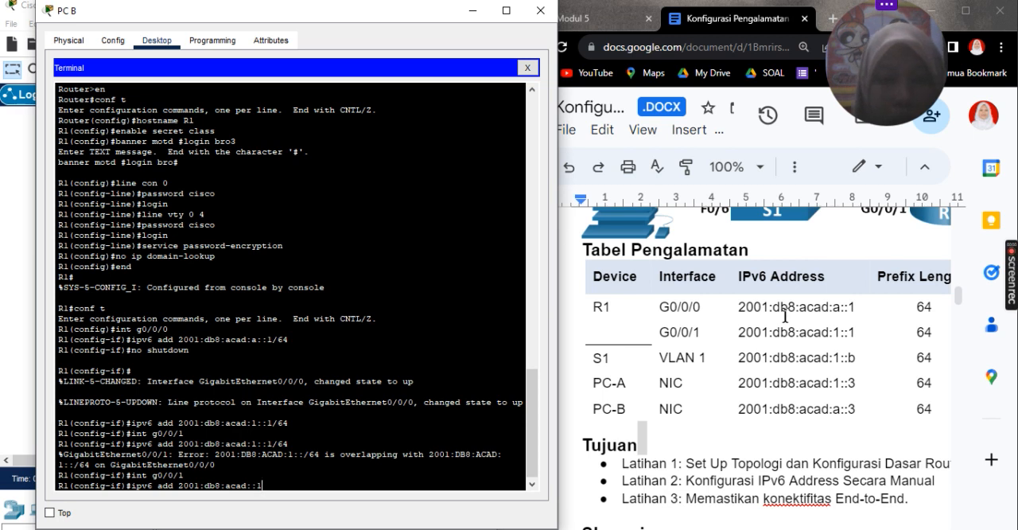
{"action": "type", "text": "/"}
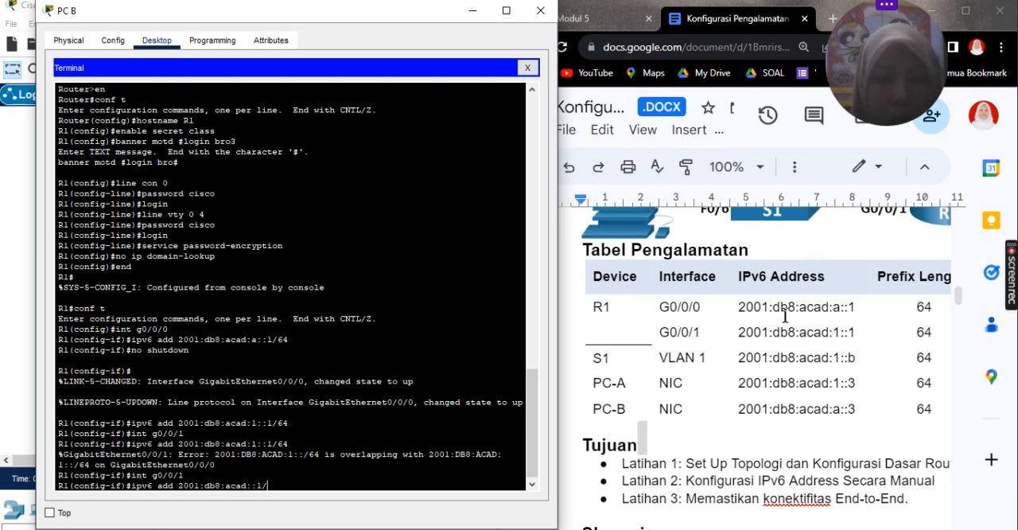
{"action": "type", "text": "64"}
{"action": "key", "text": "Return"}
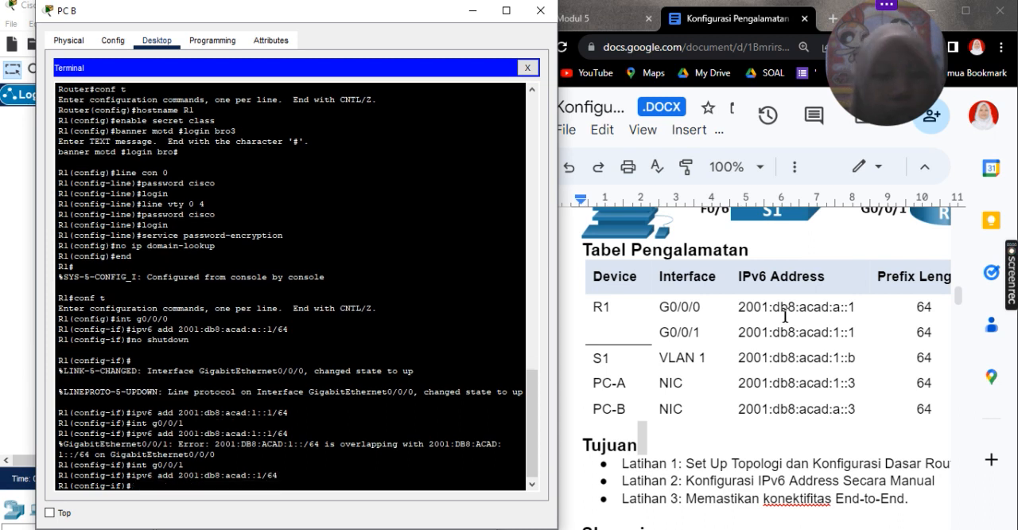
Step: Enable interface g0/0/1 with no shutdown
{"action": "type", "text": "no "}
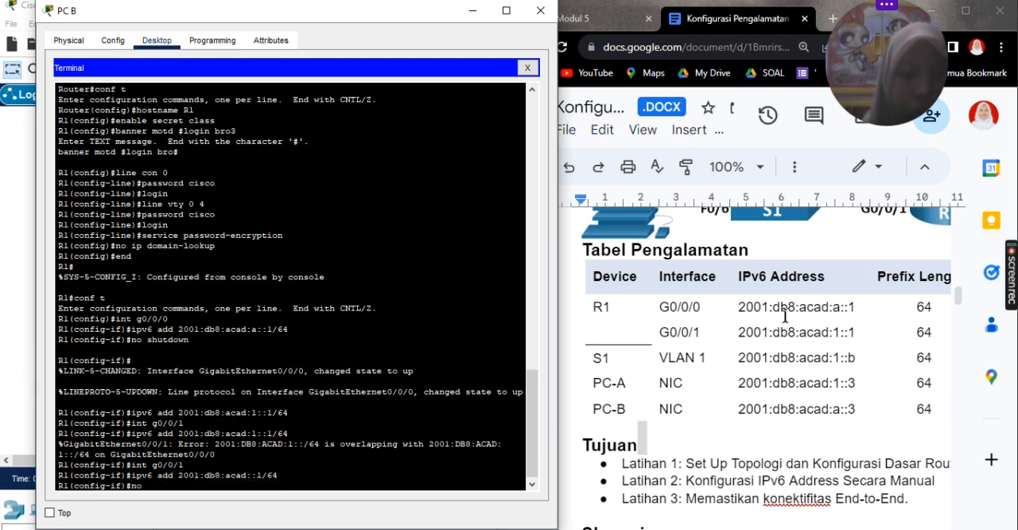
{"action": "type", "text": "shu"}
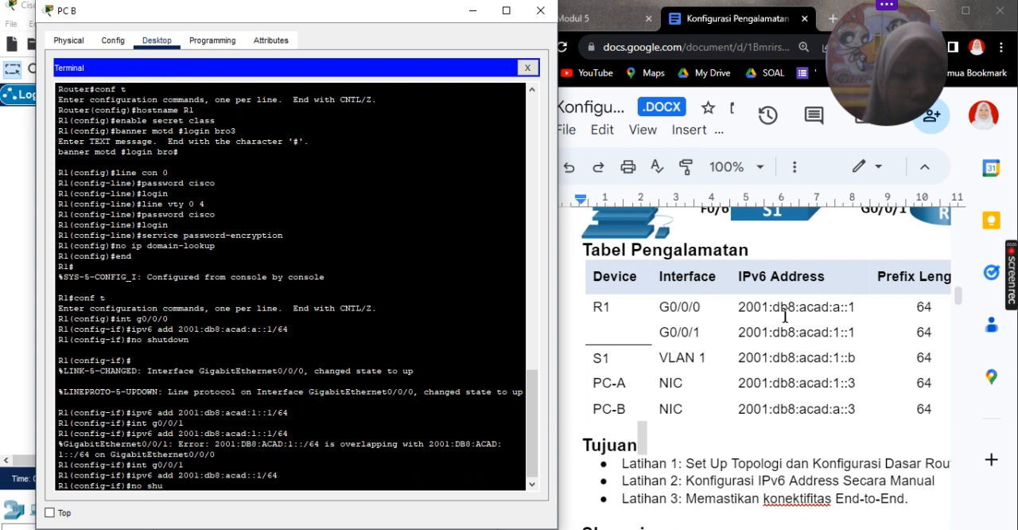
{"action": "type", "text": "tdown"}
{"action": "key", "text": "Return"}
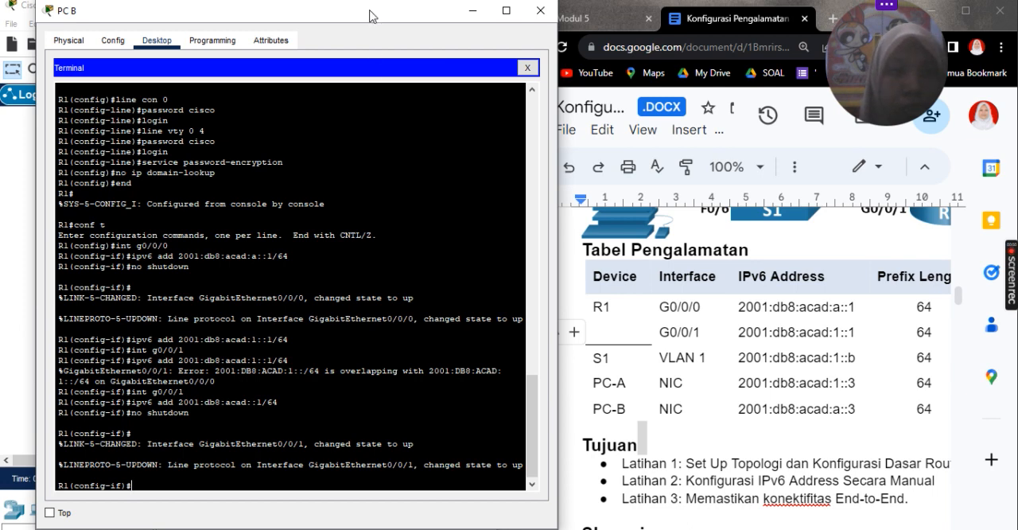
Step: Check S1's console in the PC A terminal, and return to R1's console in the PC B terminal
{"action": "left_click_drag", "start_coordinate": [370, 17], "coordinate": [517, 67]}
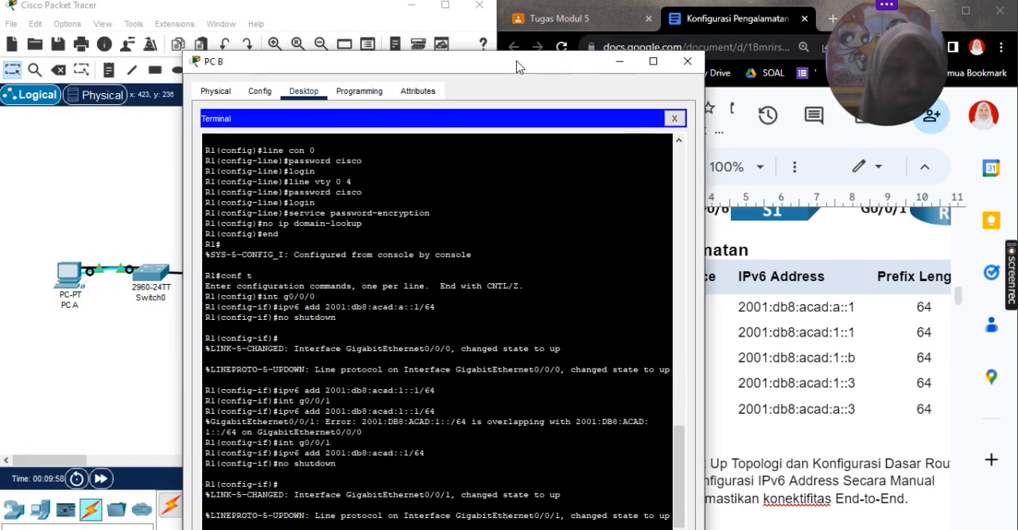
{"action": "left_click", "coordinate": [65, 284]}
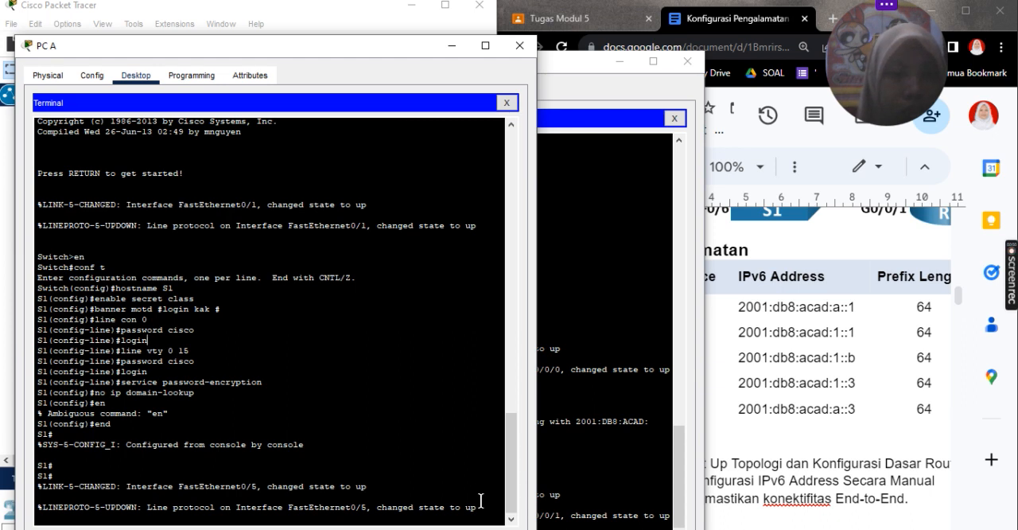
{"action": "key", "text": "Return"}
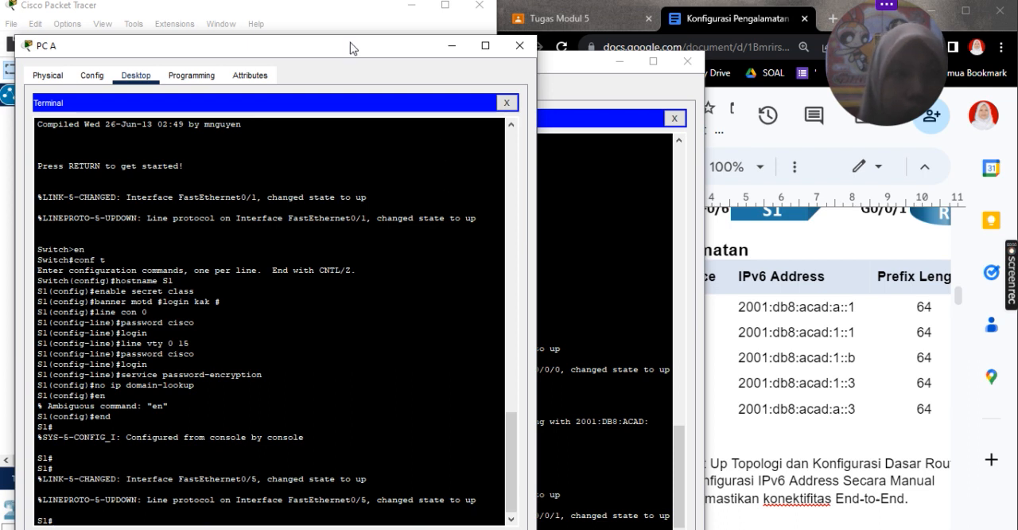
{"action": "key", "text": "Return"}
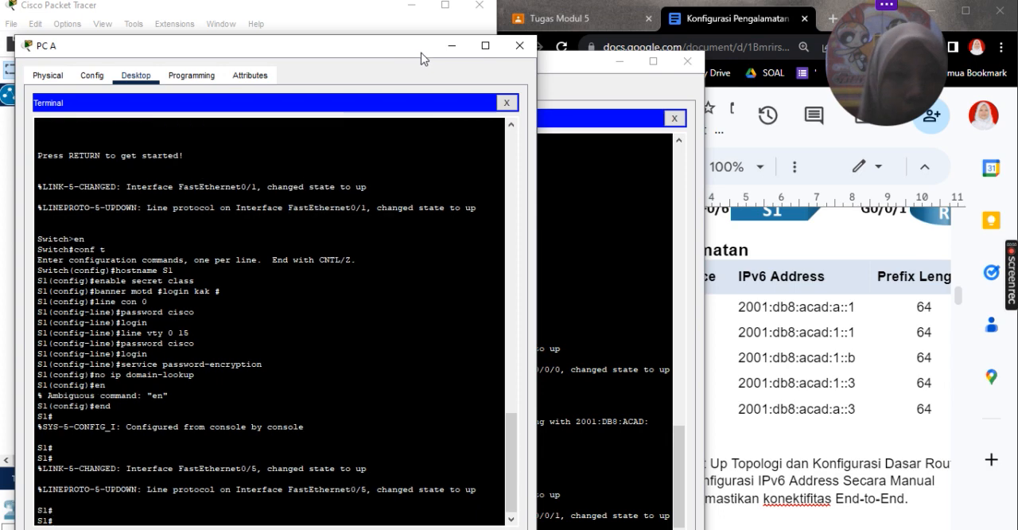
{"action": "left_click", "coordinate": [465, 51]}
{"action": "left_click", "coordinate": [539, 70]}
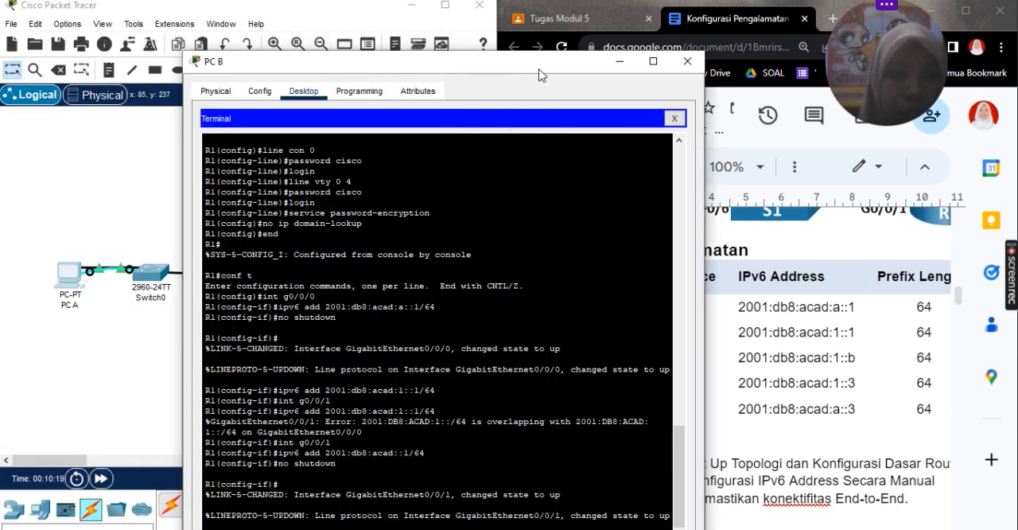
{"action": "left_click_drag", "start_coordinate": [432, 75], "coordinate": [285, 23]}
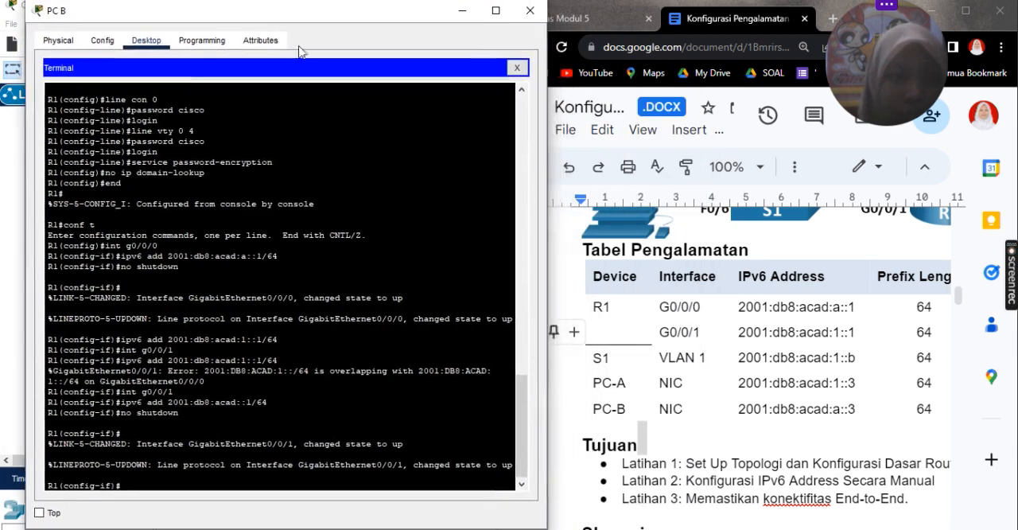
Step: End interface configuration on R1 and return to the privileged EXEC prompt
{"action": "scroll", "coordinate": [744, 320], "scroll_direction": "down", "scroll_amount": 3}
{"action": "scroll", "coordinate": [745, 320], "scroll_direction": "down", "scroll_amount": 15}
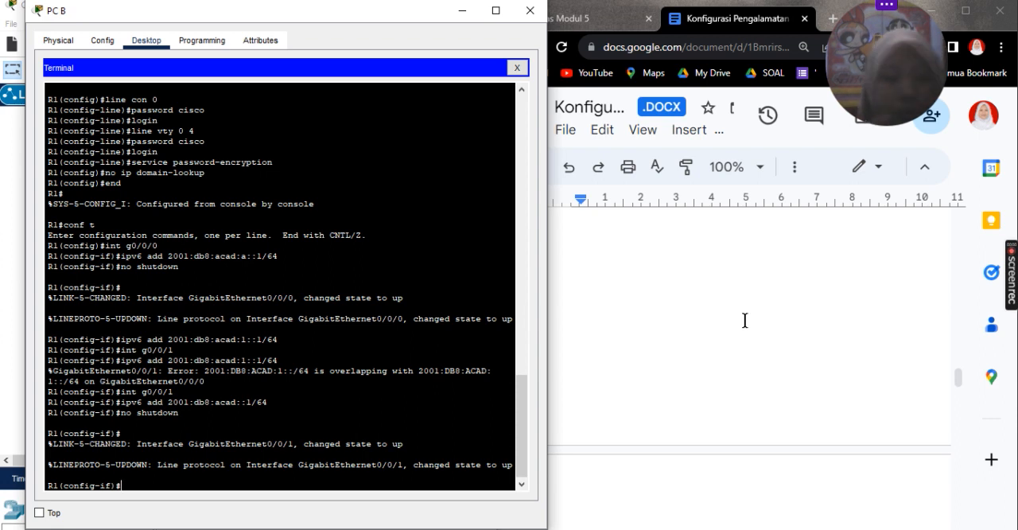
{"action": "type", "text": "end"}
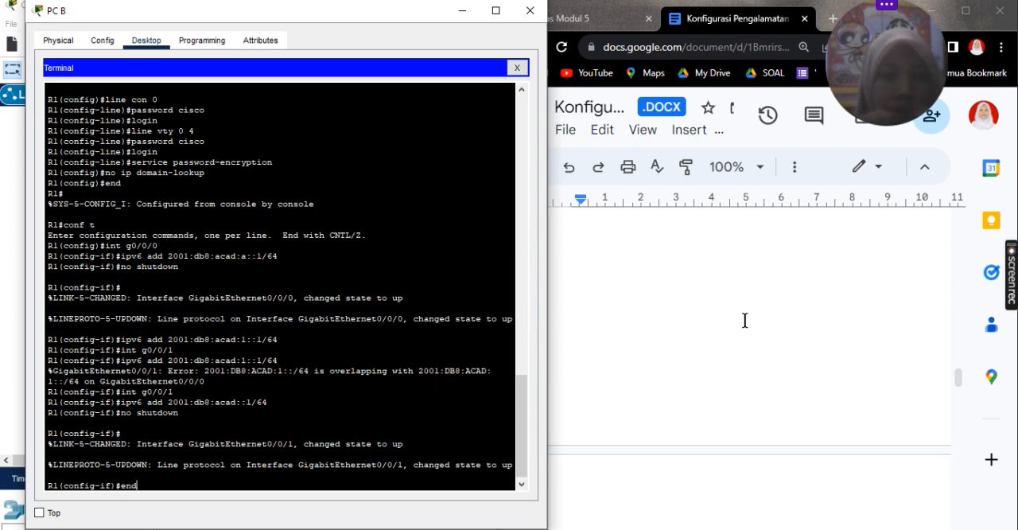
{"action": "key", "text": "Return"}
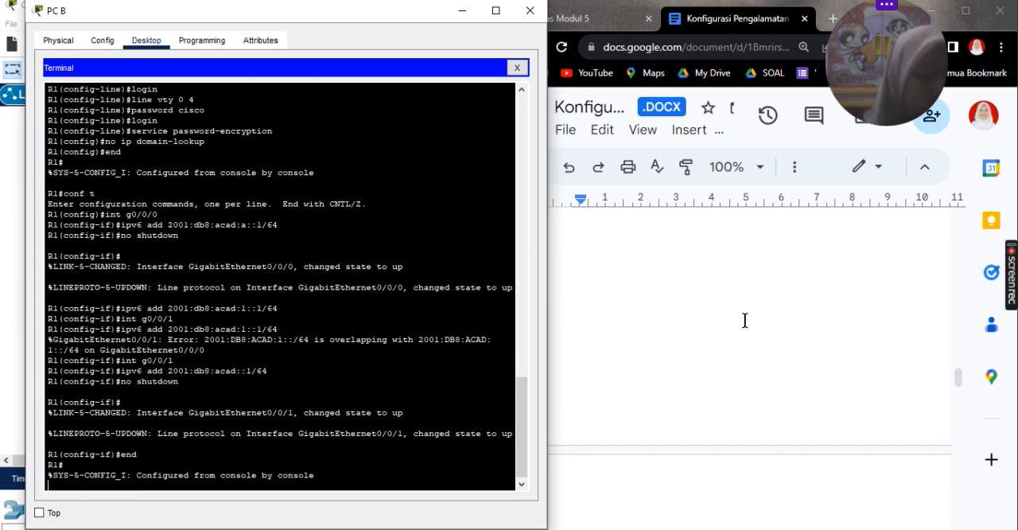
{"action": "key", "text": "Return"}
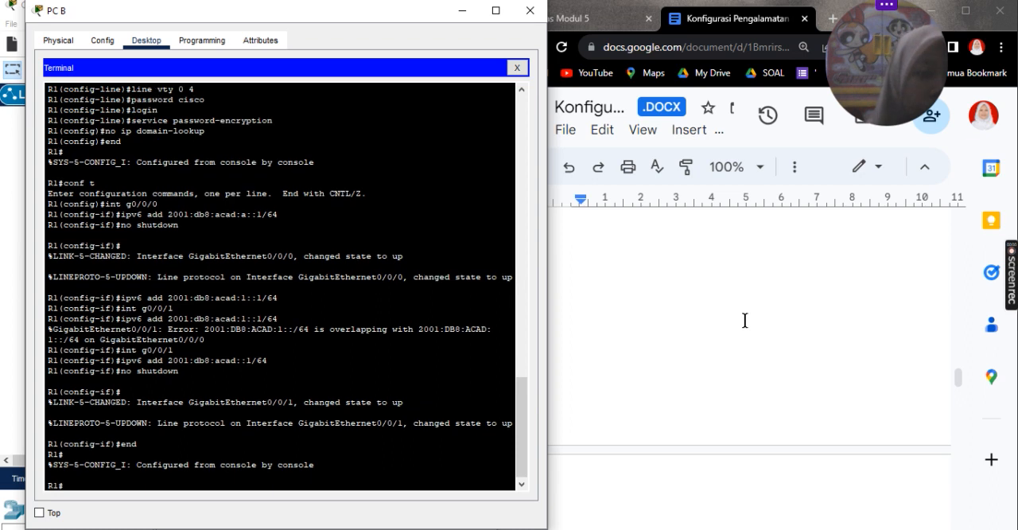
Step: Run show ipv6 interface brief on R1 and examine the addresses of GigabitEthernet0/0/0 and GigabitEthernet0/0/1
{"action": "type", "text": "sho"}
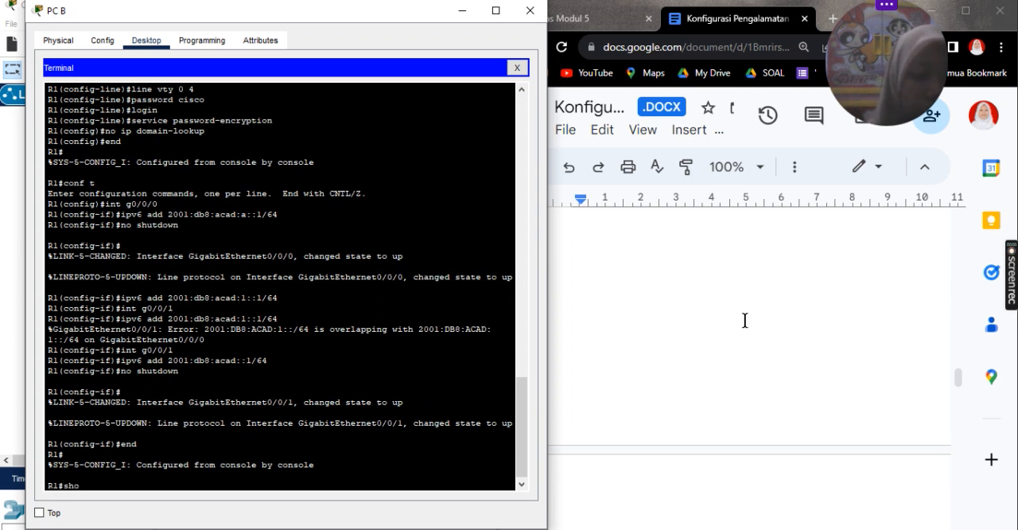
{"action": "type", "text": "w inter"}
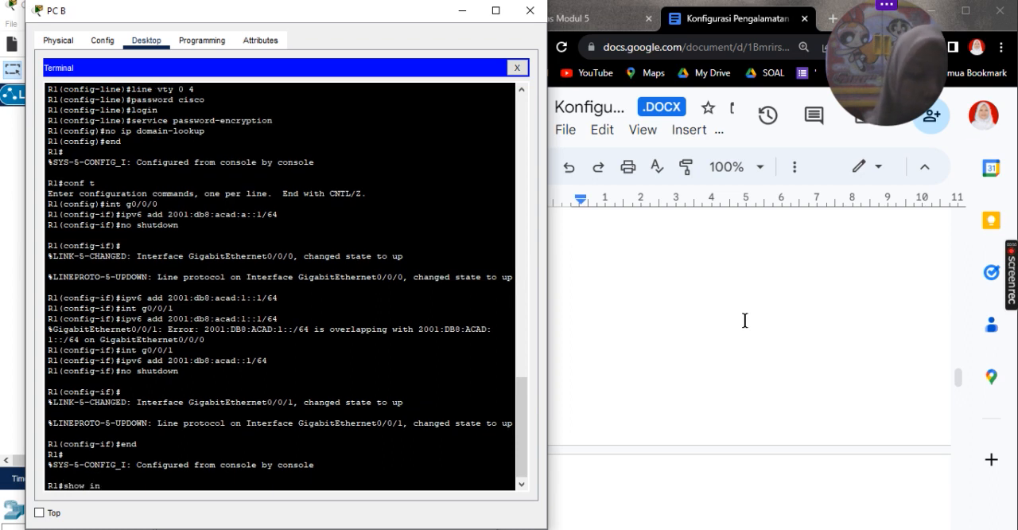
{"action": "key", "text": "BackSpace"}
{"action": "key", "text": "BackSpace"}
{"action": "key", "text": "BackSpace"}
{"action": "key", "text": "BackSpace"}
{"action": "type", "text": "pv6 interface"}
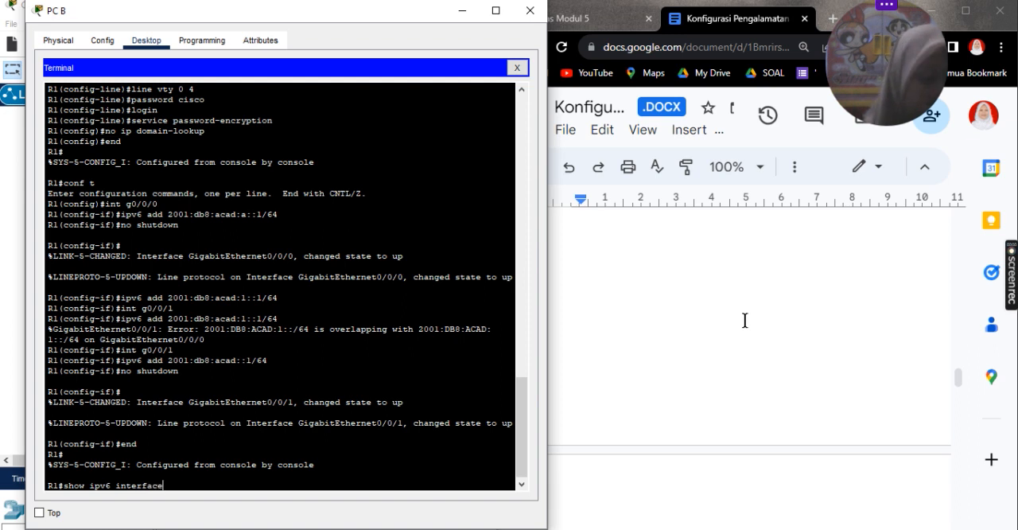
{"action": "type", "text": " brief"}
{"action": "key", "text": "Return"}
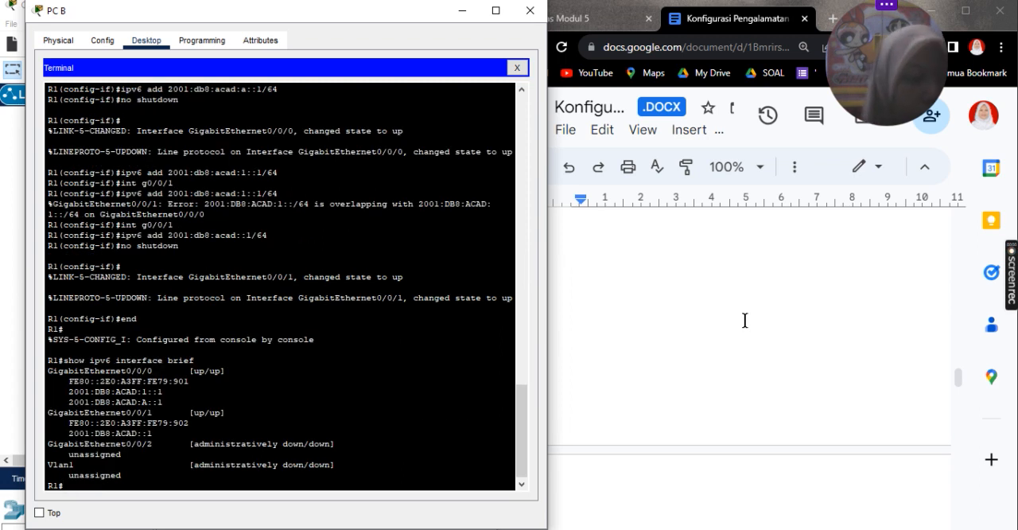
{"action": "left_click_drag", "start_coordinate": [188, 389], "coordinate": [59, 385]}
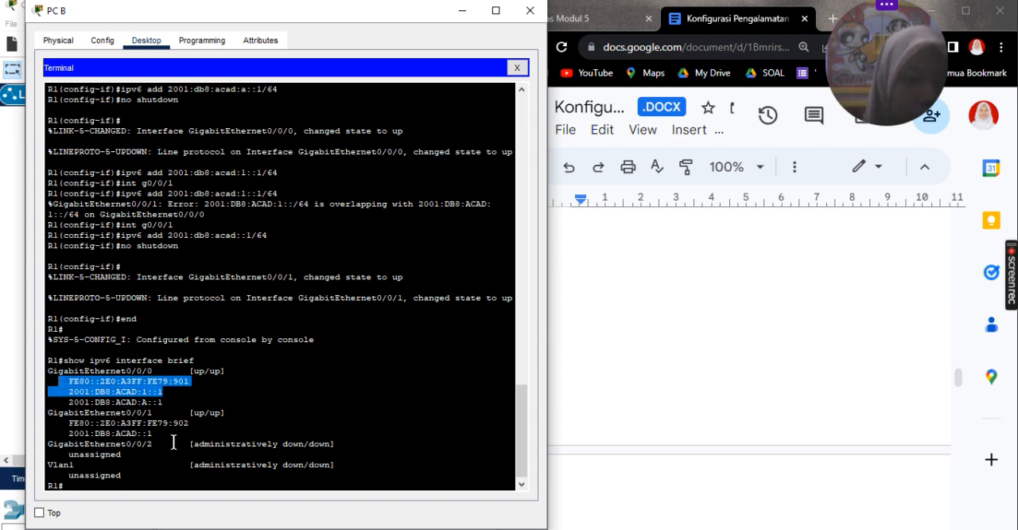
{"action": "left_click_drag", "start_coordinate": [172, 441], "coordinate": [53, 392]}
{"action": "left_click", "coordinate": [271, 427]}
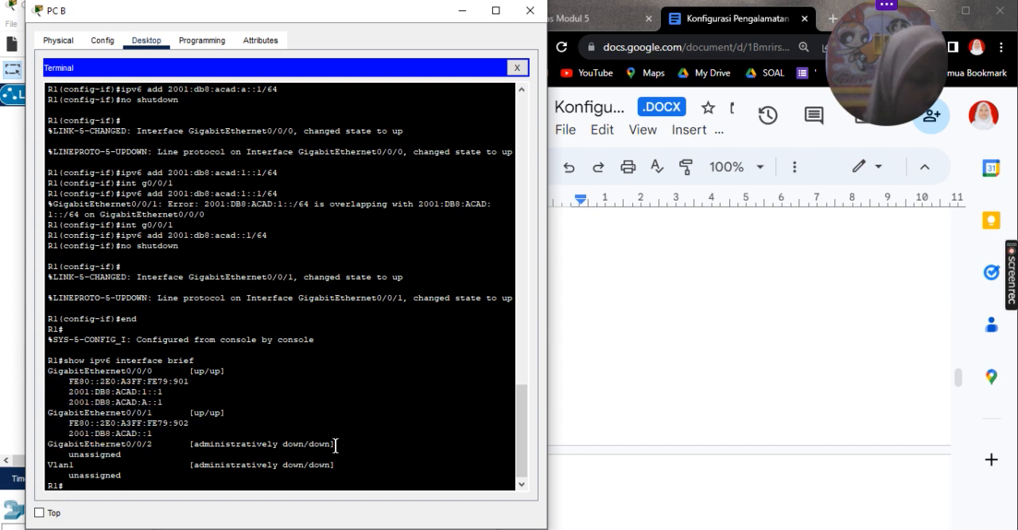
Step: Review the lab document's fe80::1 link-local instruction and the addressing table with its prefix length and default gateway columns
{"action": "scroll", "coordinate": [335, 446], "scroll_direction": "down", "scroll_amount": 1}
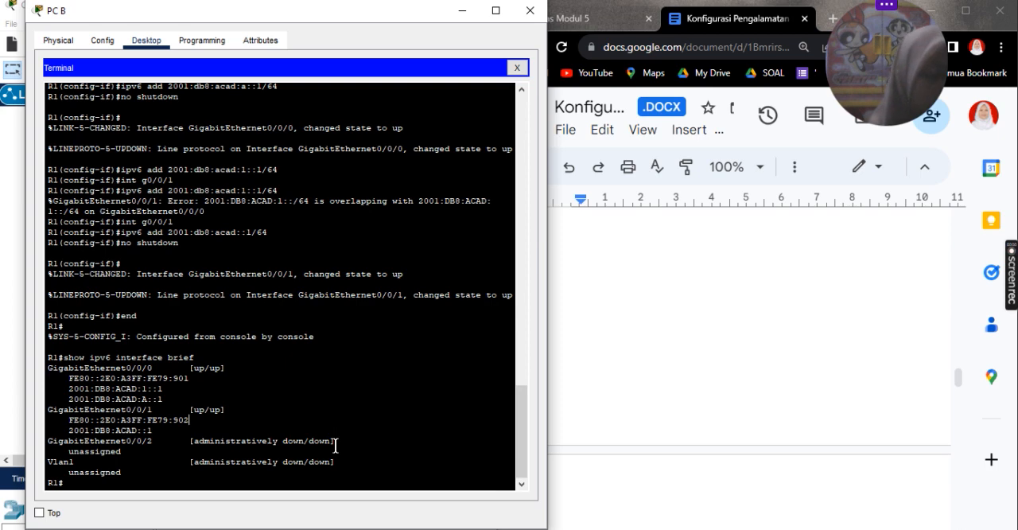
{"action": "scroll", "coordinate": [845, 489], "scroll_direction": "down", "scroll_amount": 15}
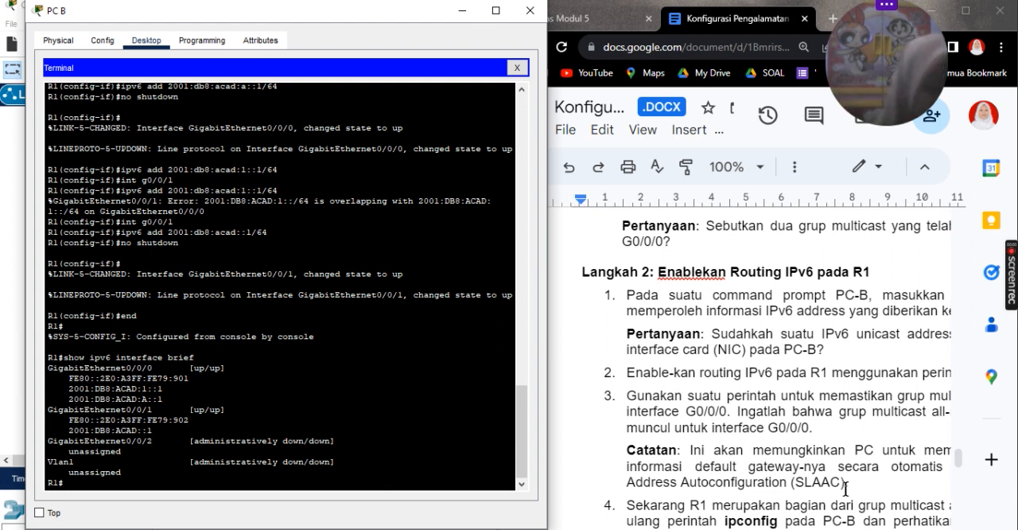
{"action": "scroll", "coordinate": [845, 489], "scroll_direction": "up", "scroll_amount": 5}
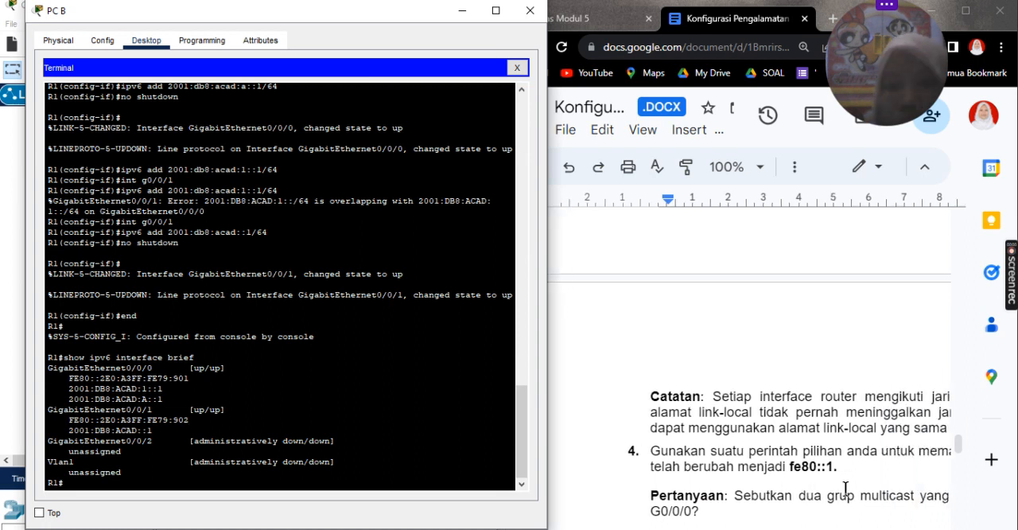
{"action": "left_click_drag", "start_coordinate": [838, 467], "coordinate": [790, 471]}
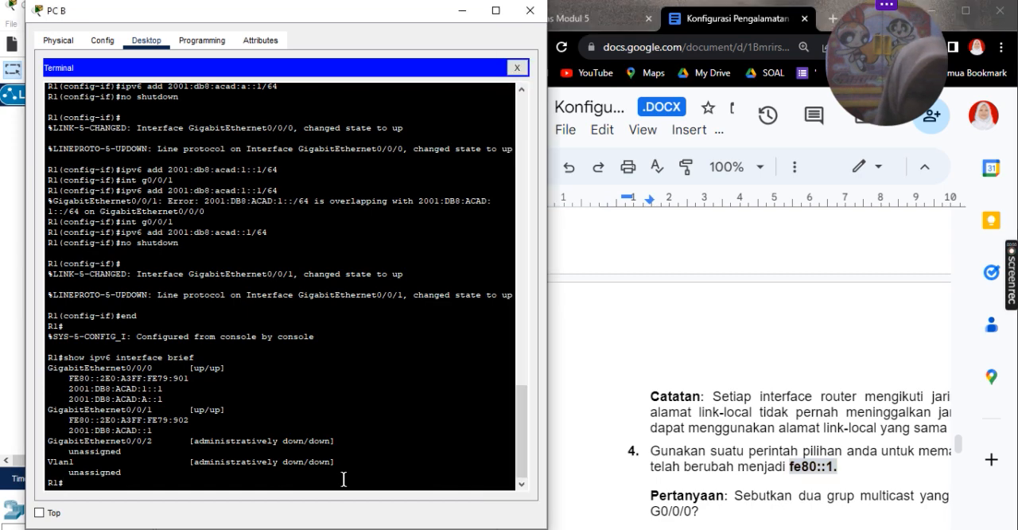
{"action": "scroll", "coordinate": [748, 396], "scroll_direction": "up", "scroll_amount": 10}
{"action": "scroll", "coordinate": [747, 396], "scroll_direction": "up", "scroll_amount": 10}
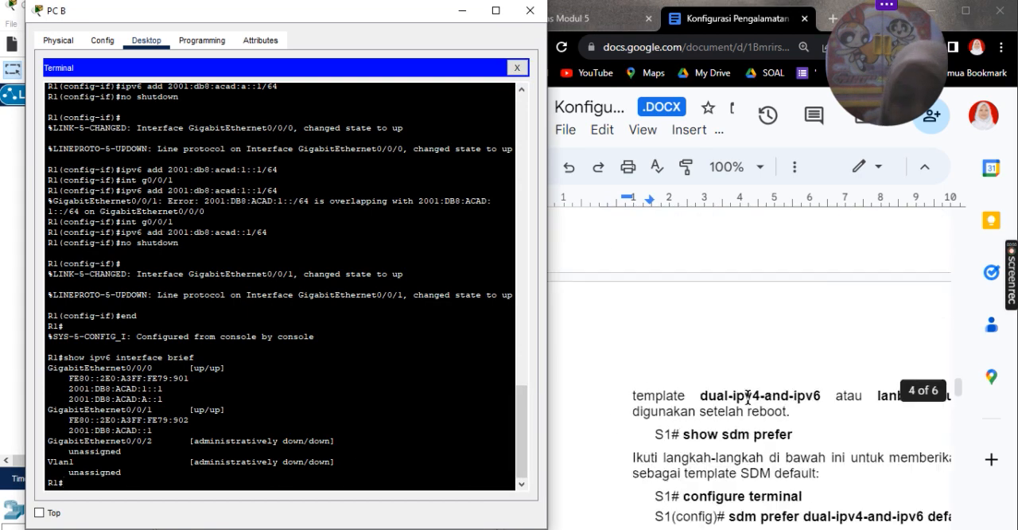
{"action": "scroll", "coordinate": [748, 396], "scroll_direction": "up", "scroll_amount": 10}
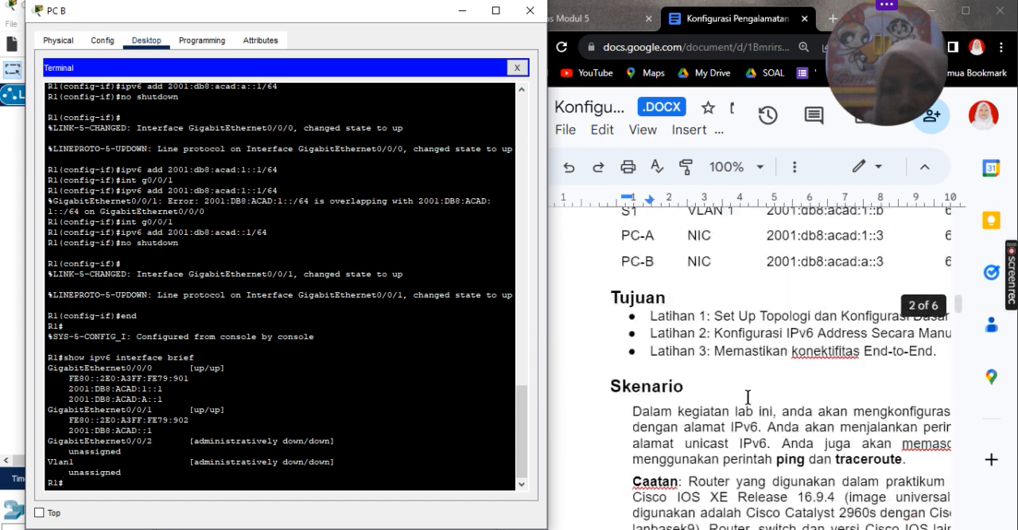
{"action": "scroll", "coordinate": [672, 384], "scroll_direction": "down", "scroll_amount": 3}
{"action": "scroll", "coordinate": [672, 384], "scroll_direction": "right", "scroll_amount": 3}
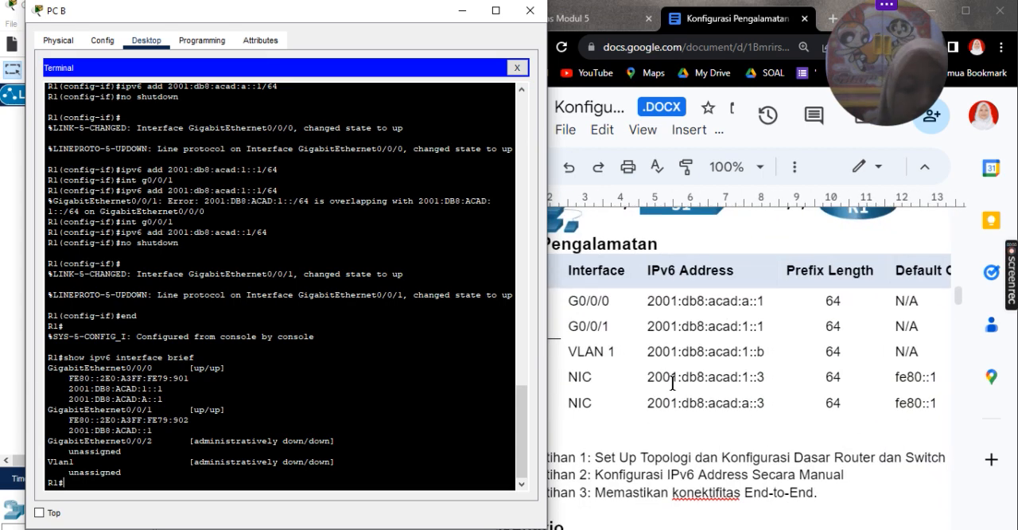
Step: Look at S1's prompt in the PC A terminal again and reopen R1's console on PC B
{"action": "left_click", "coordinate": [461, 10]}
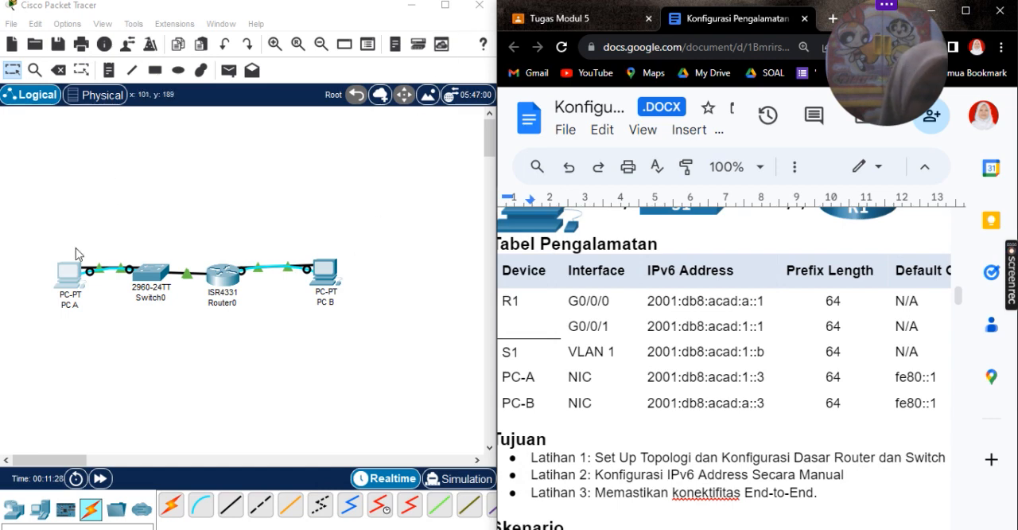
{"action": "left_click", "coordinate": [71, 270]}
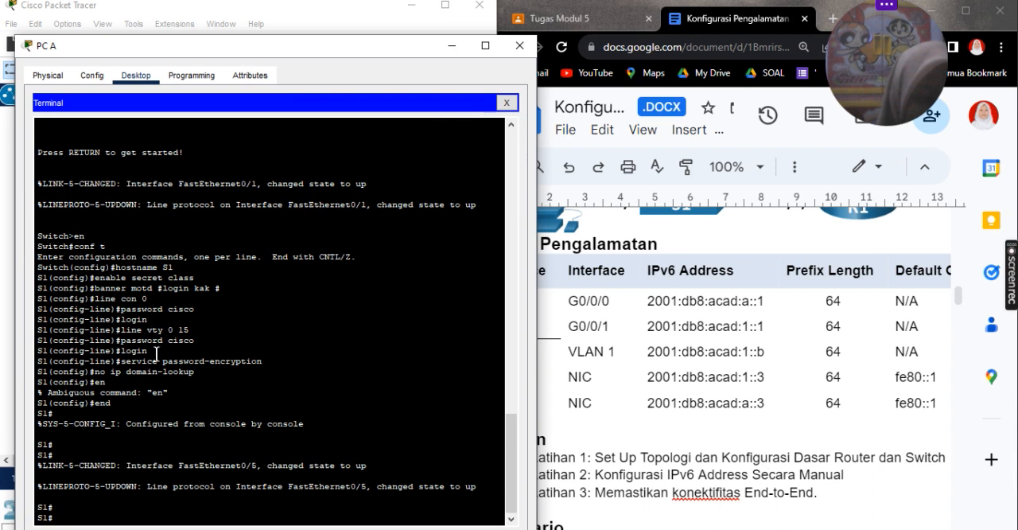
{"action": "key", "text": "Return"}
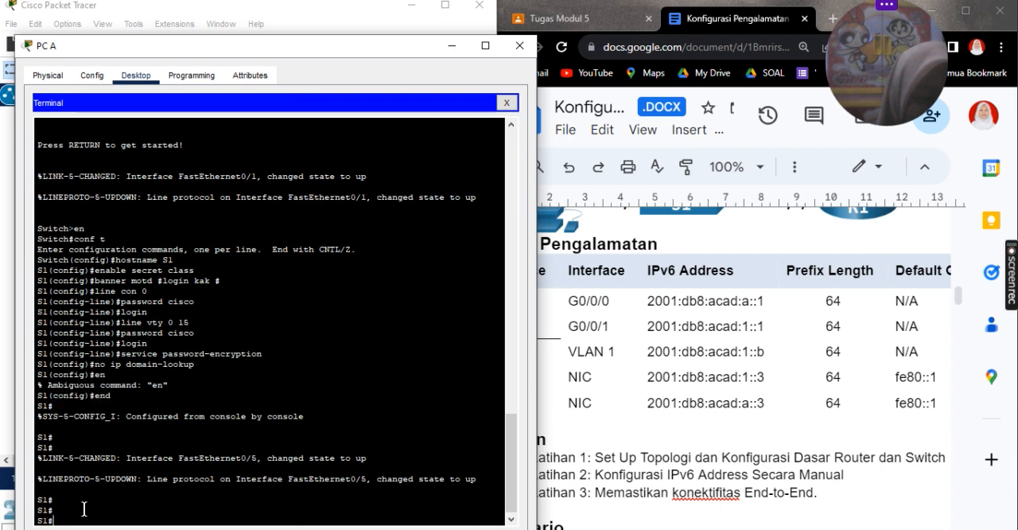
{"action": "left_click", "coordinate": [450, 46]}
{"action": "left_click", "coordinate": [326, 278]}
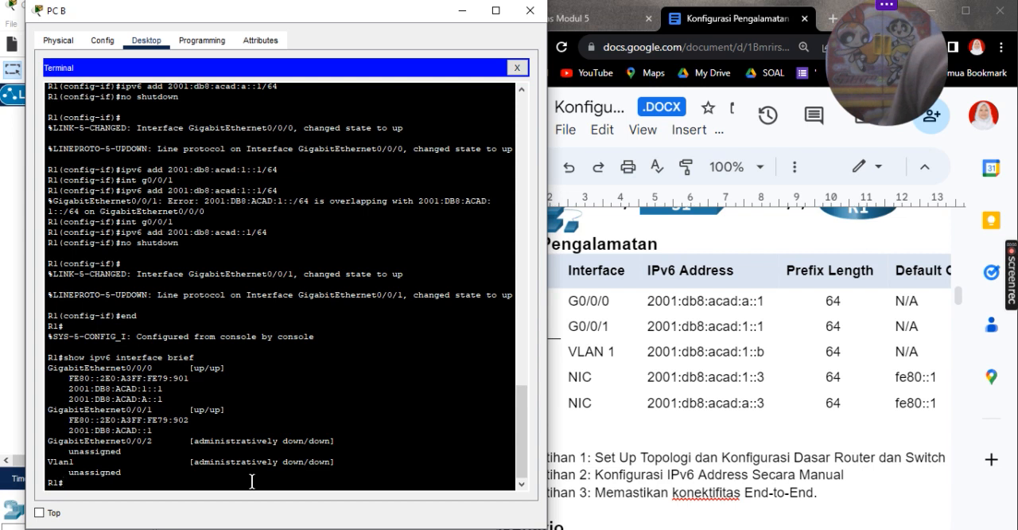
Step: Enter global configuration mode on R1 and try to assign fe80::1 as a link-local address with ipv6 add
{"action": "type", "text": "conf t"}
{"action": "key", "text": "Return"}
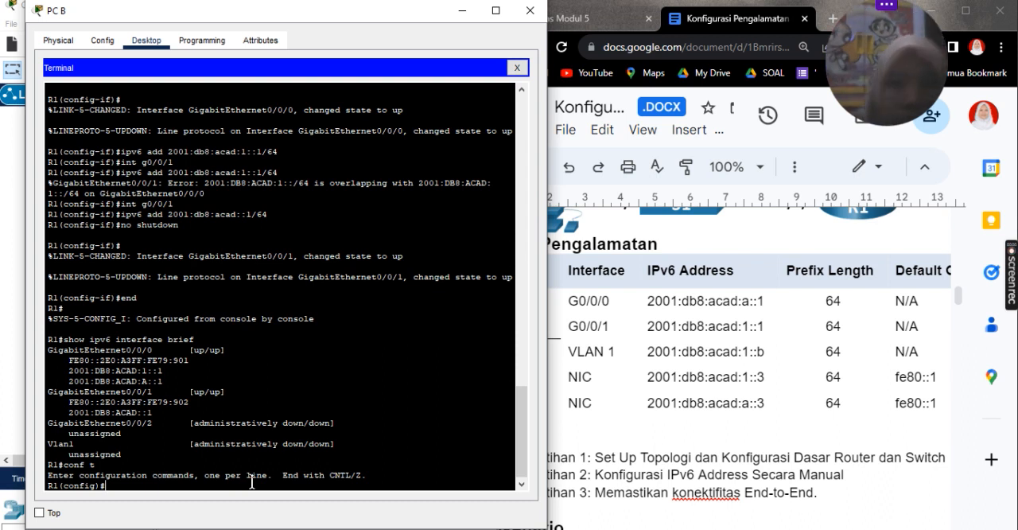
{"action": "type", "text": "ipv6 add"}
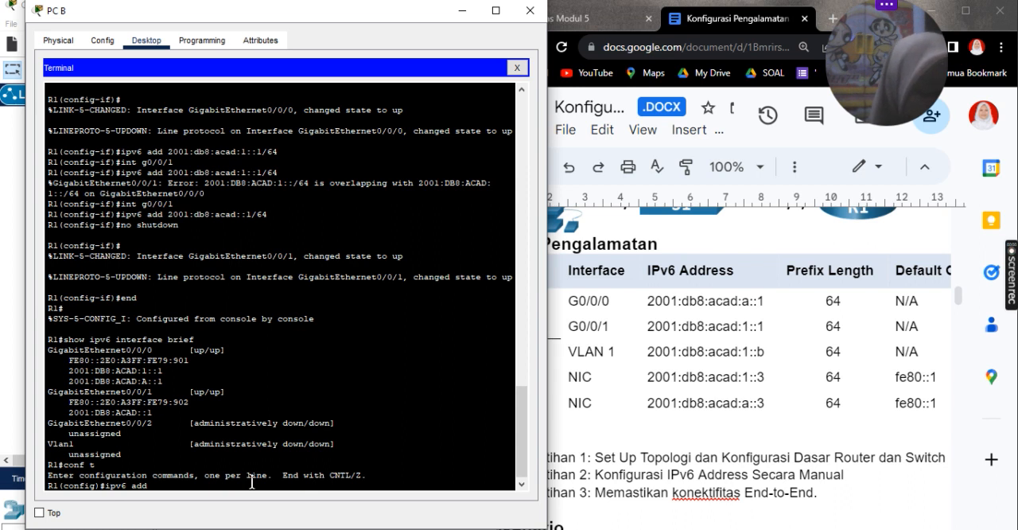
{"action": "type", "text": "fe80::1 link "}
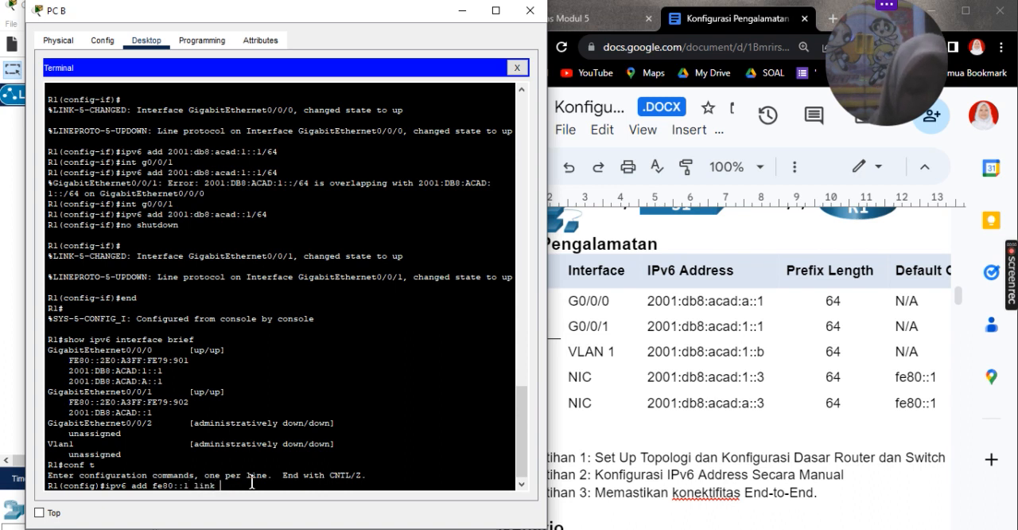
{"action": "type", "text": "local"}
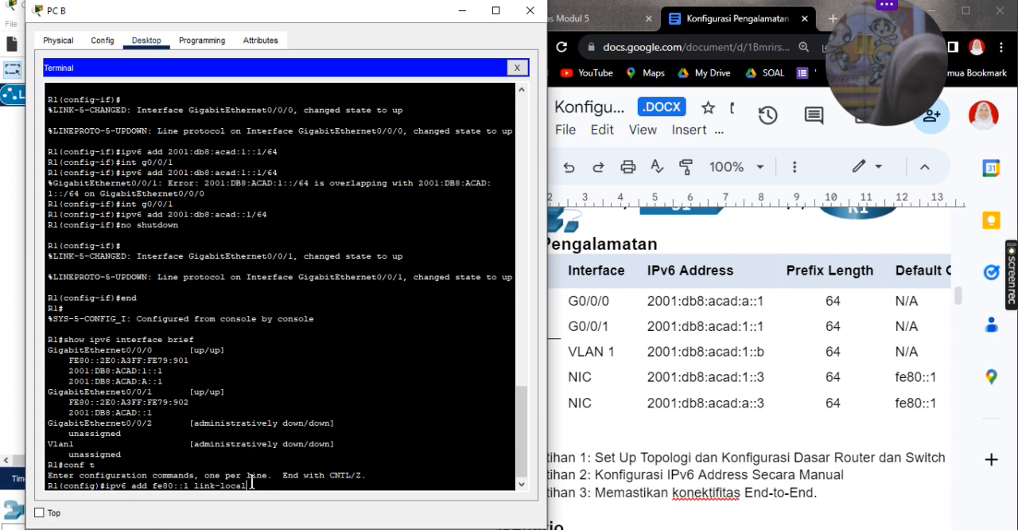
{"action": "key", "text": "Return"}
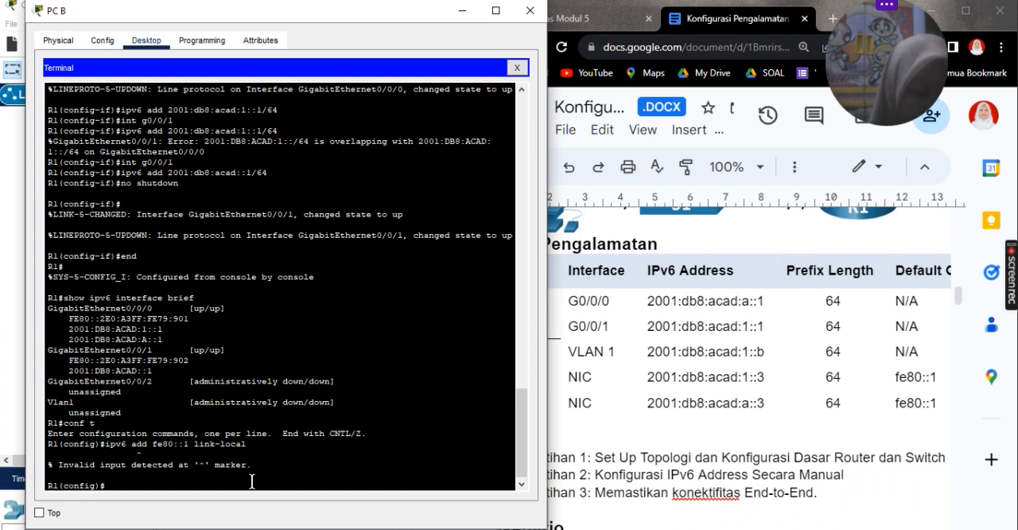
Step: Try to assign fe80::1 as a link-local address in R1's global configuration mode with the full ipv6 address command
{"action": "type", "text": "ipv"}
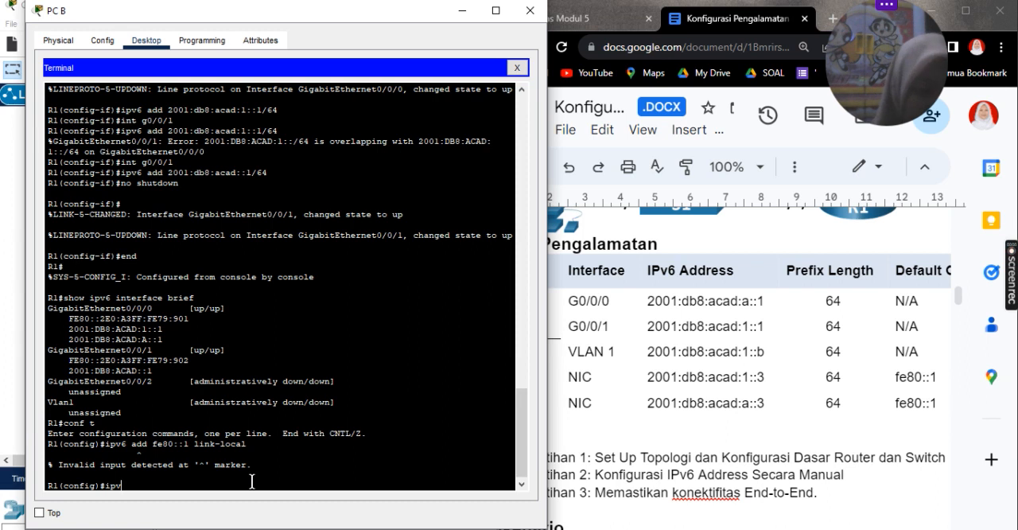
{"action": "key", "text": "Up"}
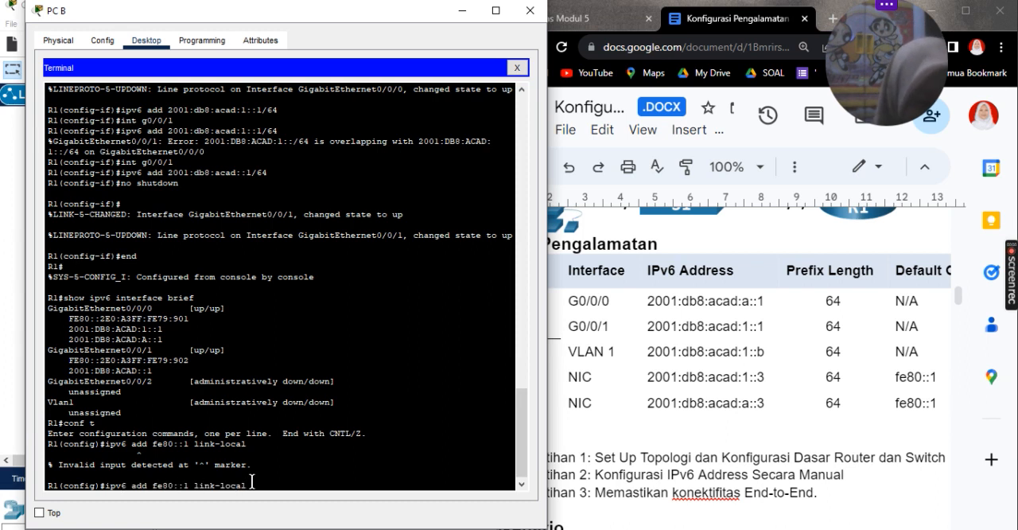
{"action": "type", "text": "ress"}
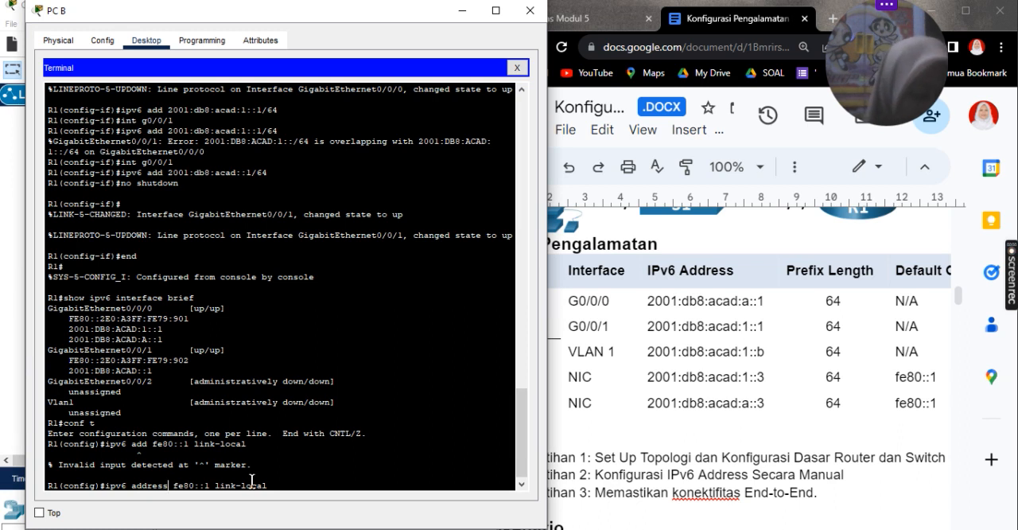
{"action": "key", "text": "Return"}
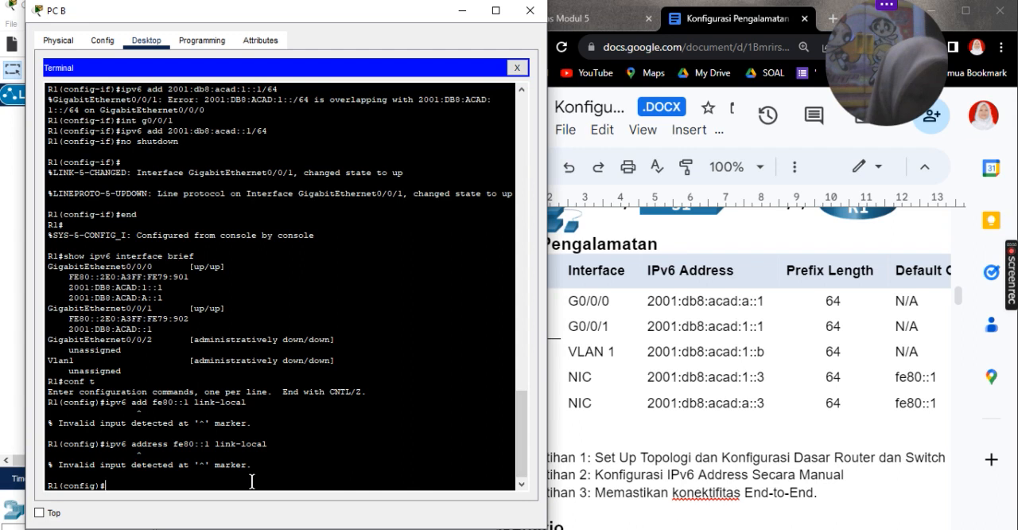
Step: Enter interface g0/0/0 on R1 and assign it the IPv6 link-local address fe80::1
{"action": "type", "text": "int"}
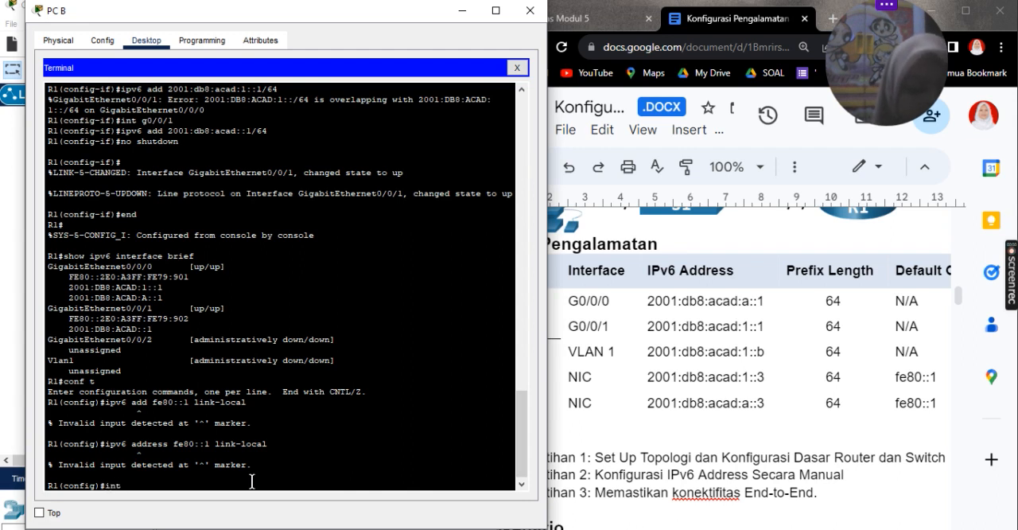
{"action": "type", "text": " g0"}
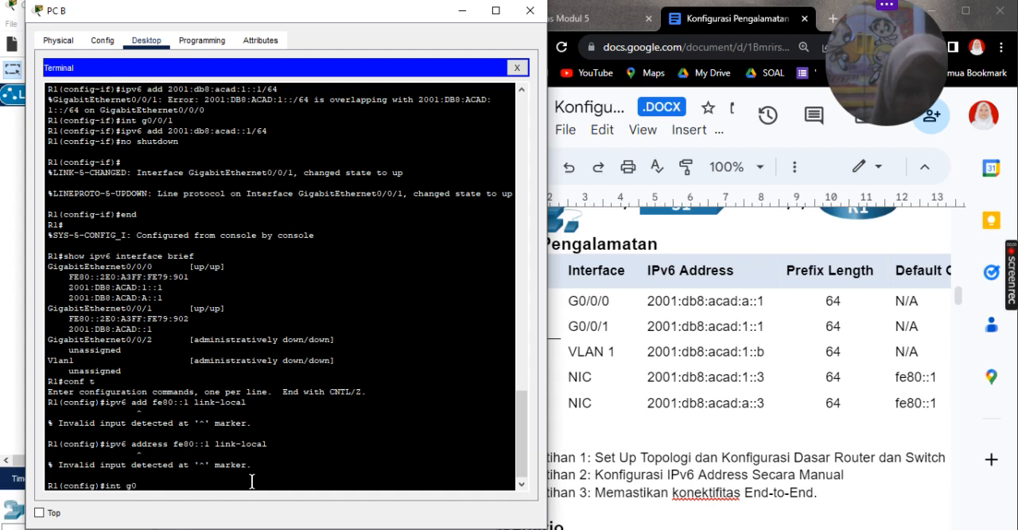
{"action": "type", "text": "/0/0"}
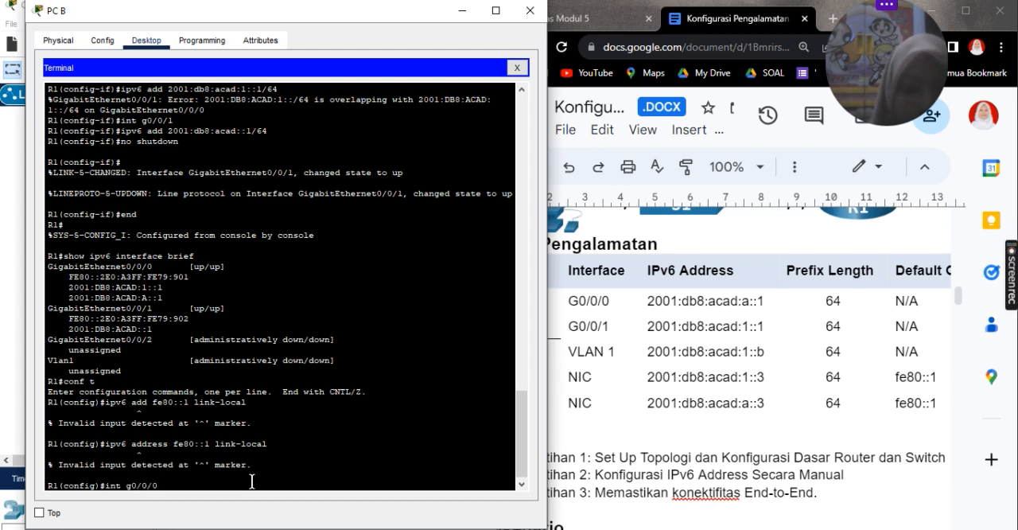
{"action": "key", "text": "Return"}
{"action": "key", "text": "Up"}
{"action": "key", "text": "Up"}
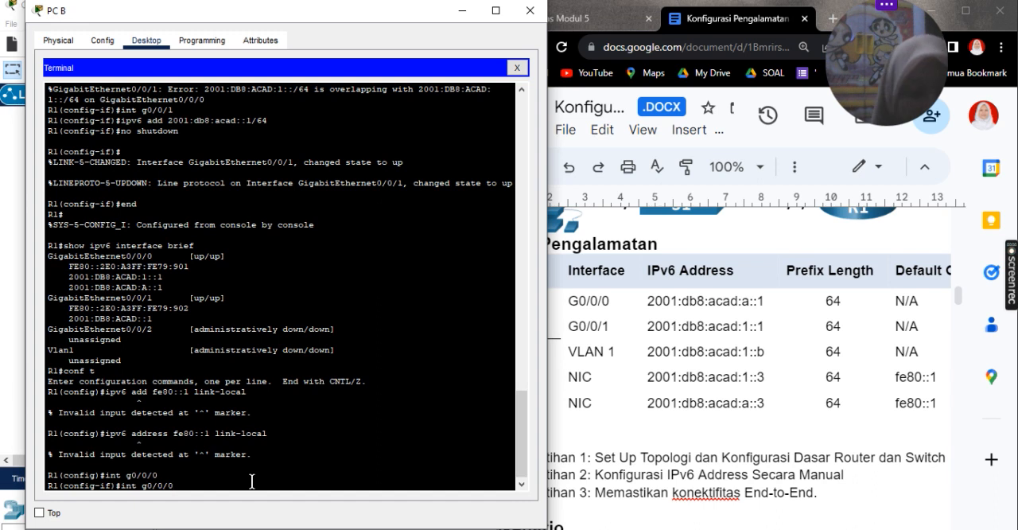
{"action": "key", "text": "Return"}
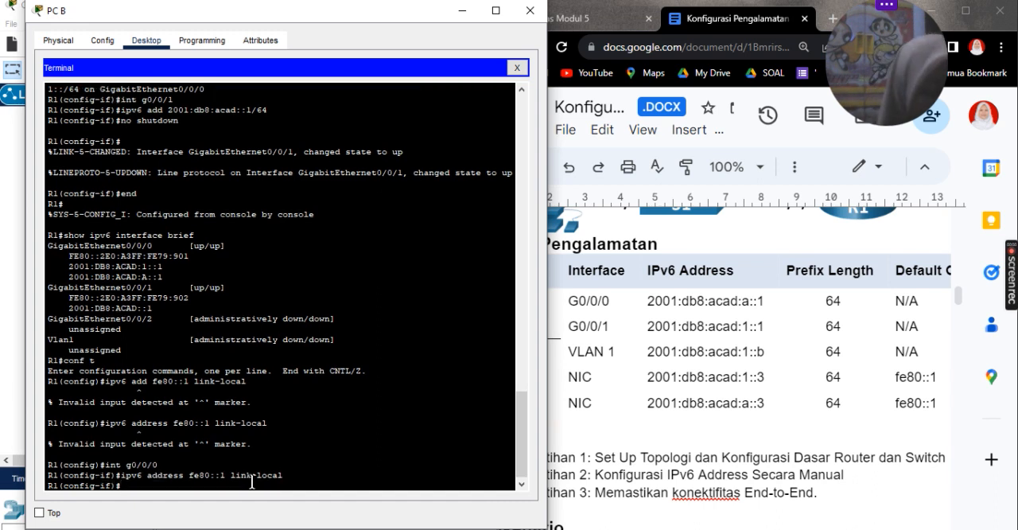
Step: Enter interface g0/0/1 on R1 and assign it the IPv6 link-local address fe80::1
{"action": "key", "text": "Up"}
{"action": "key", "text": "Up"}
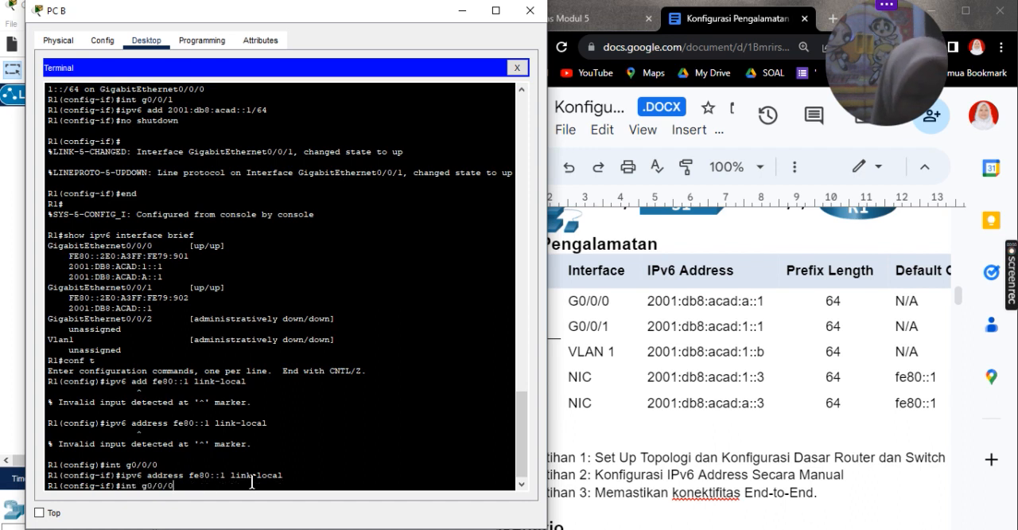
{"action": "key", "text": "BackSpace"}
{"action": "type", "text": "1"}
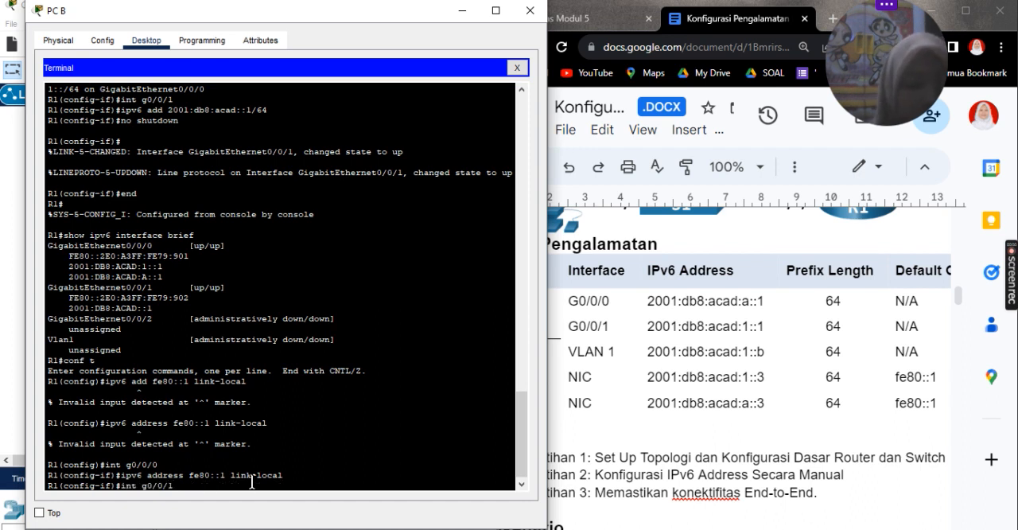
{"action": "key", "text": "Return"}
{"action": "key", "text": "Up"}
{"action": "key", "text": "Up"}
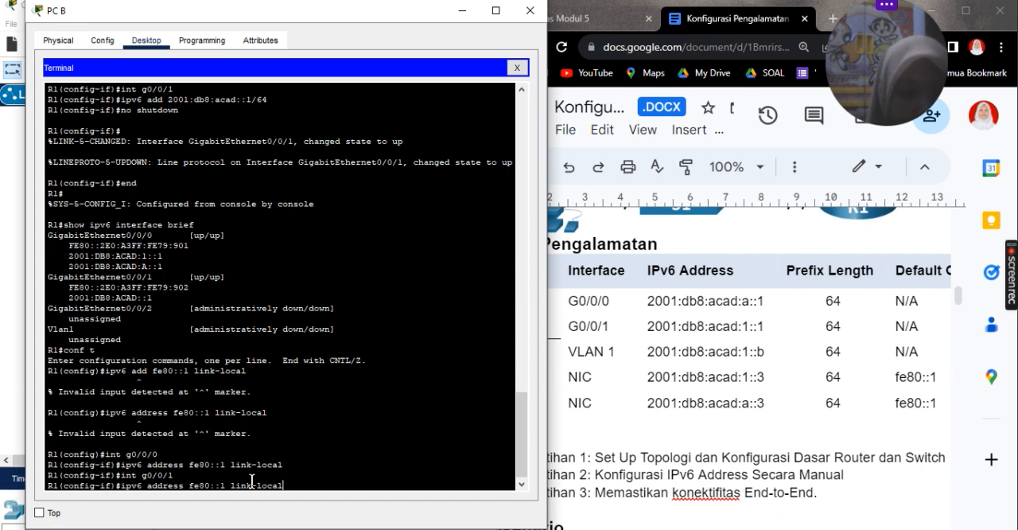
{"action": "key", "text": "Return"}
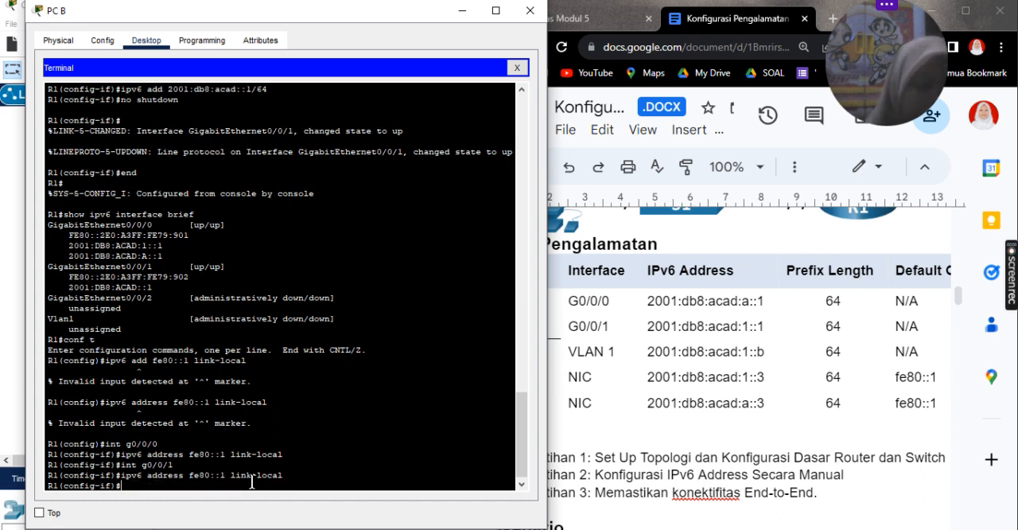
Step: End configuration mode on R1 and run show ipv6 interface brief to check the link-local addresses
{"action": "type", "text": "end"}
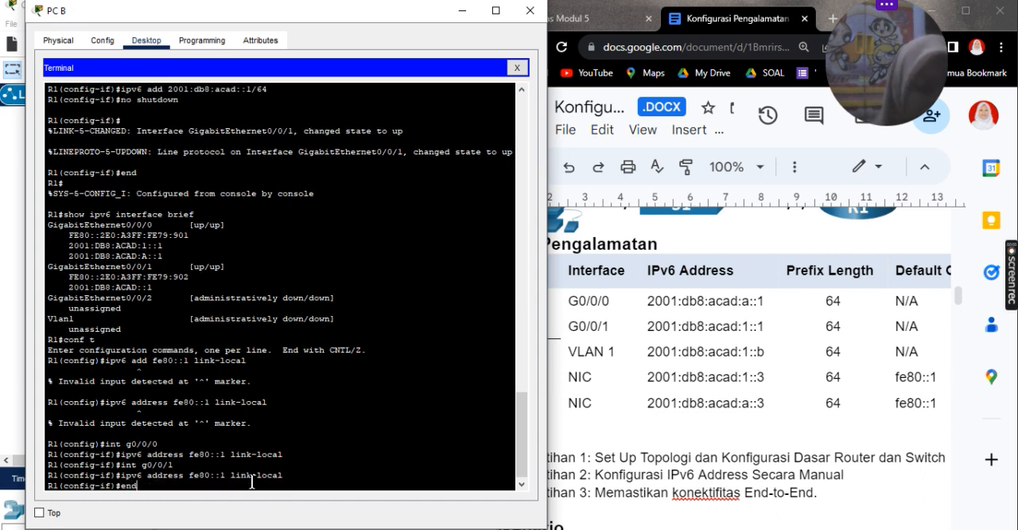
{"action": "key", "text": "Return"}
{"action": "key", "text": "Return"}
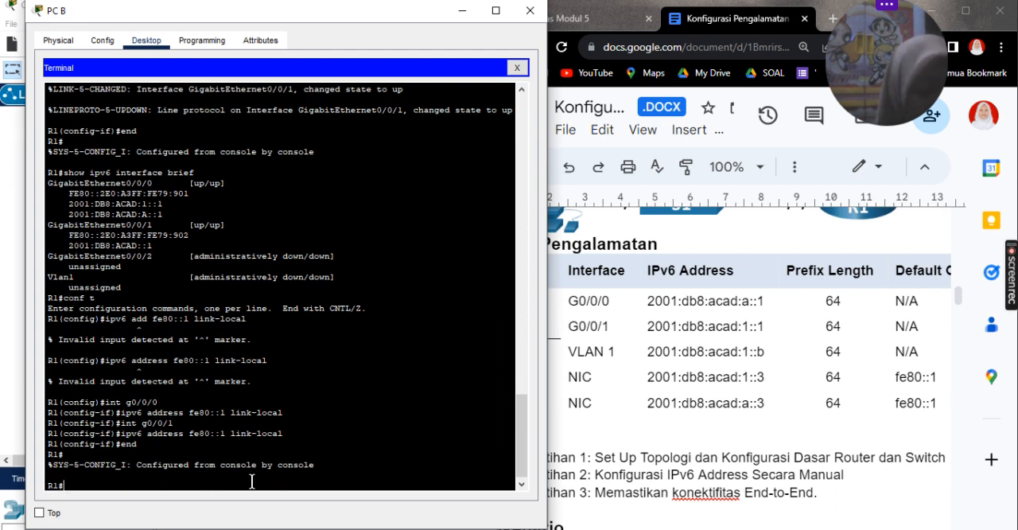
{"action": "type", "text": "show ipv6 interface brief"}
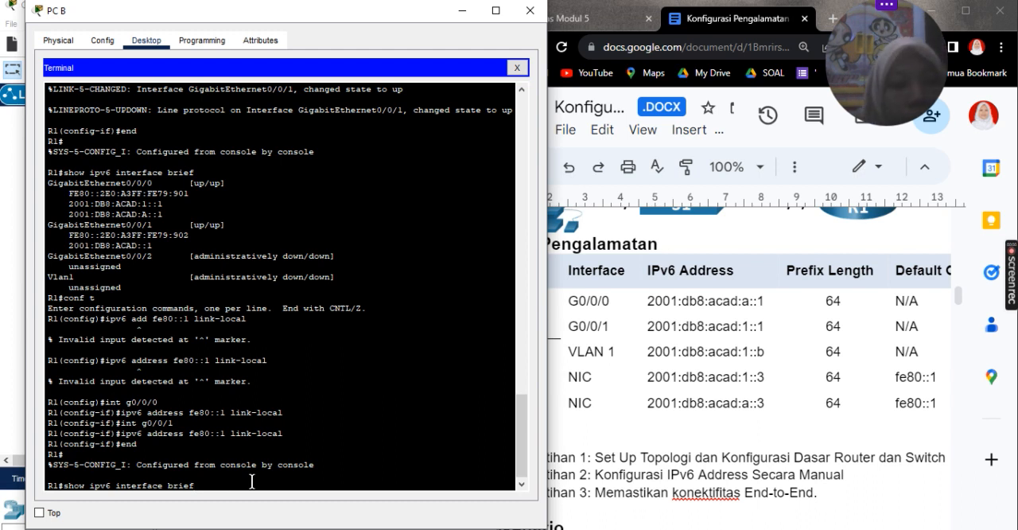
{"action": "key", "text": "Return"}
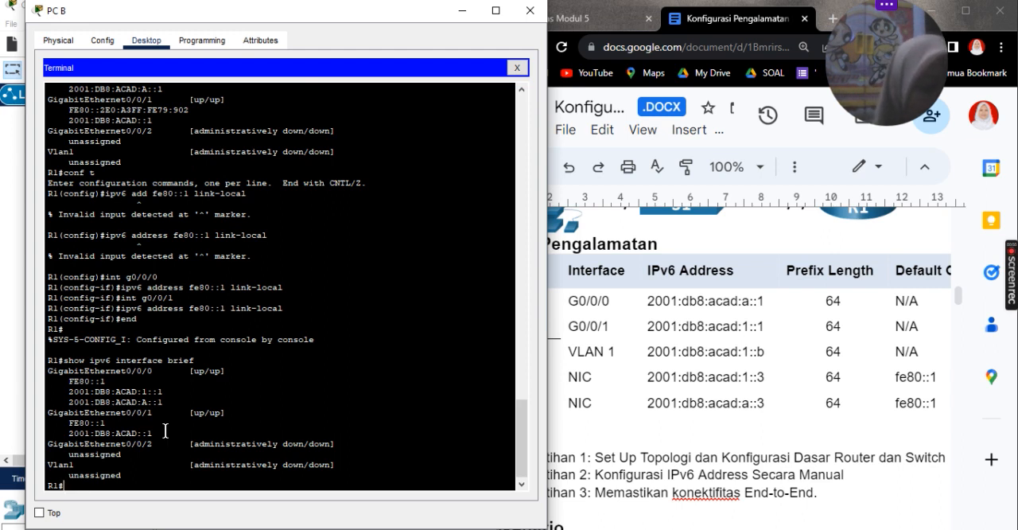
Step: Run show ipv6 interface g0/0/0 on R1 and examine its joined multicast groups and link-local address
{"action": "key", "text": "Up"}
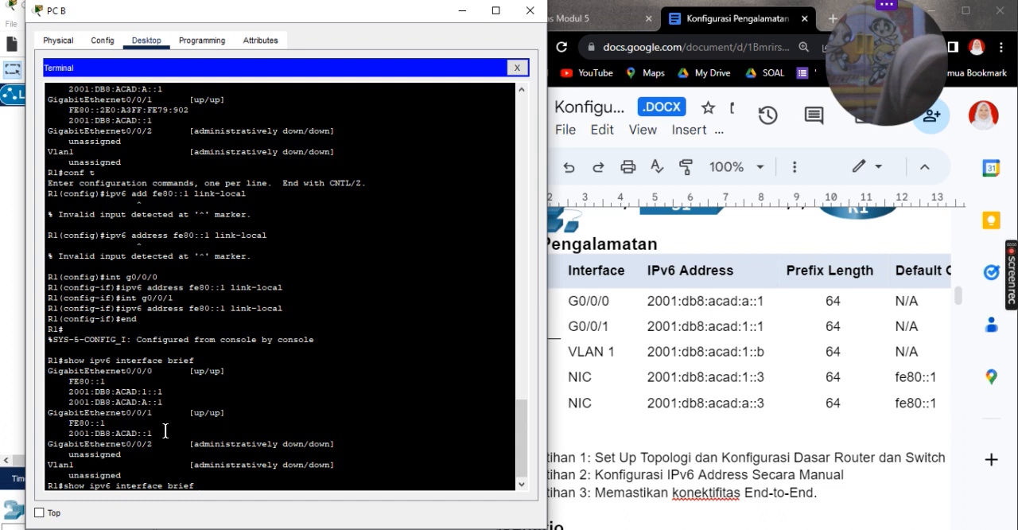
{"action": "key", "text": "BackSpace"}
{"action": "key", "text": "BackSpace"}
{"action": "key", "text": "BackSpace"}
{"action": "key", "text": "BackSpace"}
{"action": "type", "text": "g0/0/0"}
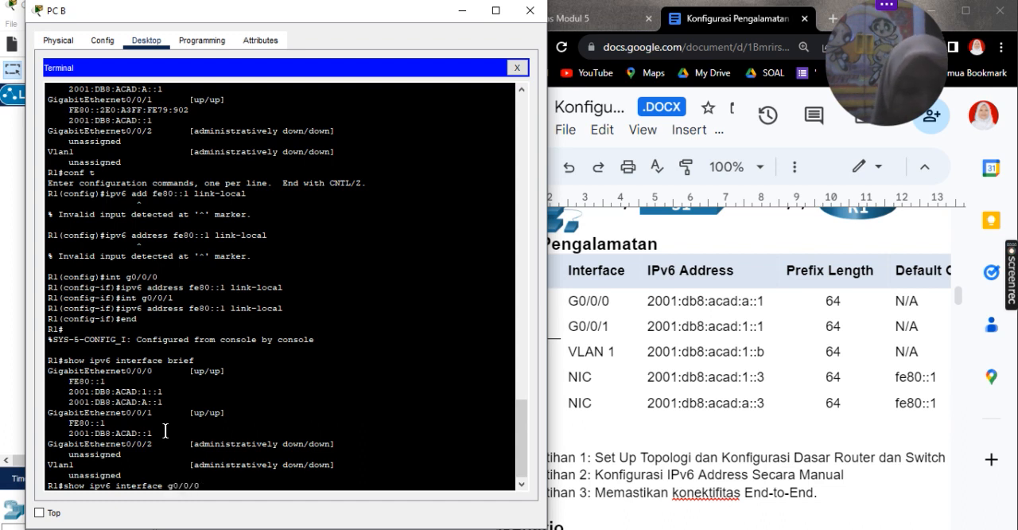
{"action": "key", "text": "Return"}
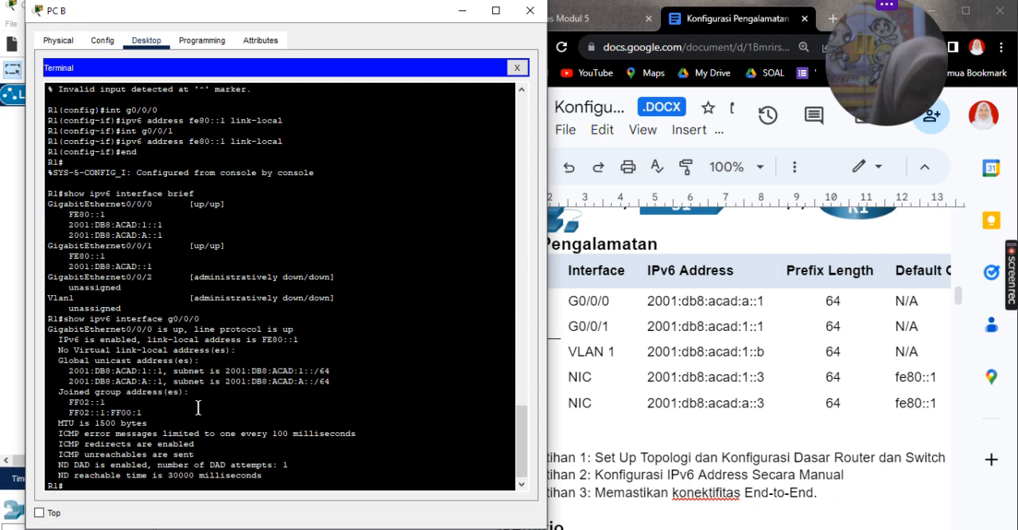
{"action": "left_click_drag", "start_coordinate": [105, 402], "coordinate": [94, 390]}
{"action": "left_click_drag", "start_coordinate": [320, 341], "coordinate": [287, 341]}
{"action": "left_click", "coordinate": [261, 340]}
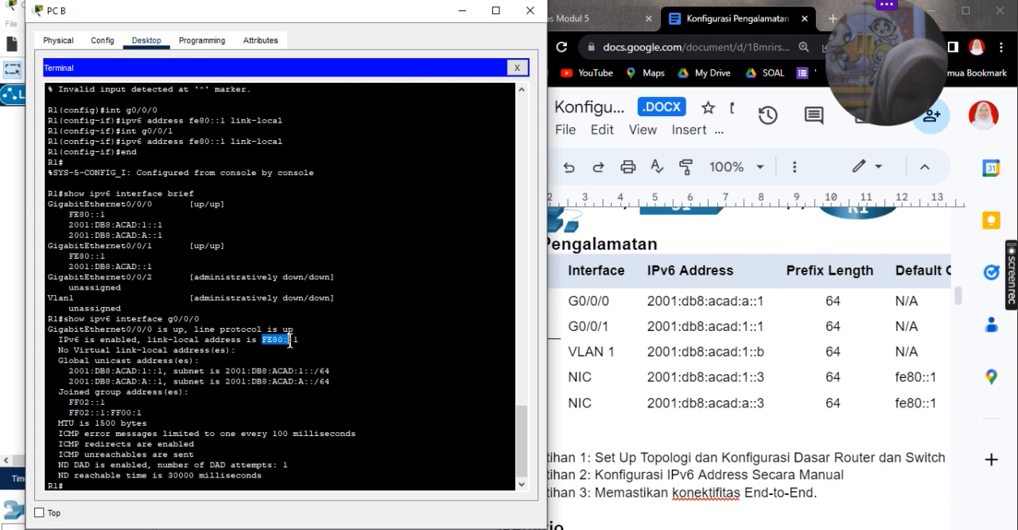
Step: Minimize the PC B window and bring up S1's privileged EXEC prompt in the PC A terminal
{"action": "left_click", "coordinate": [462, 10]}
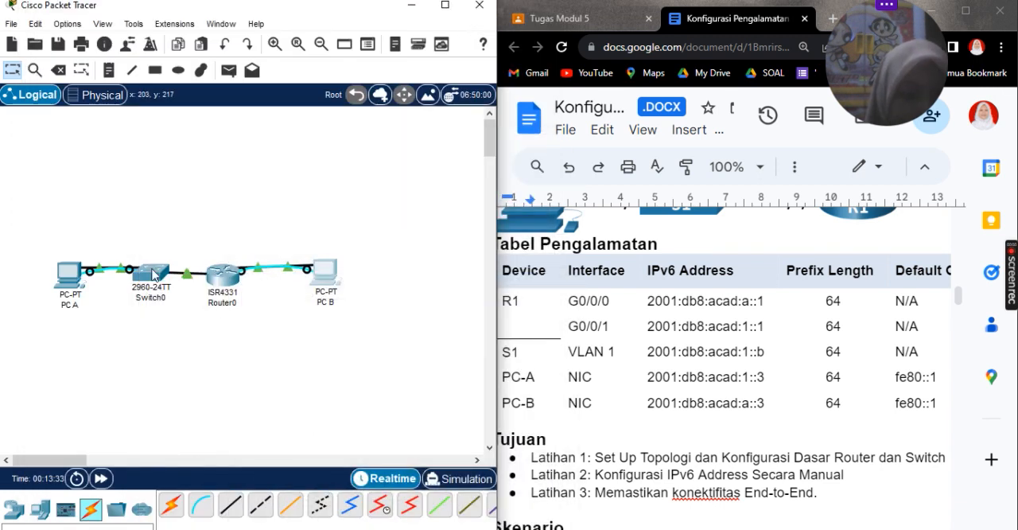
{"action": "left_click", "coordinate": [68, 278]}
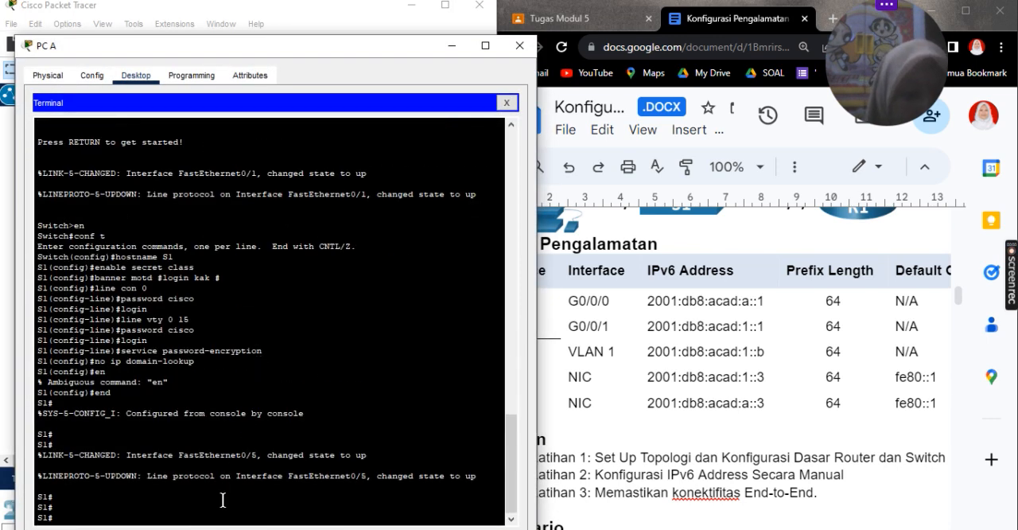
{"action": "key", "text": "Return"}
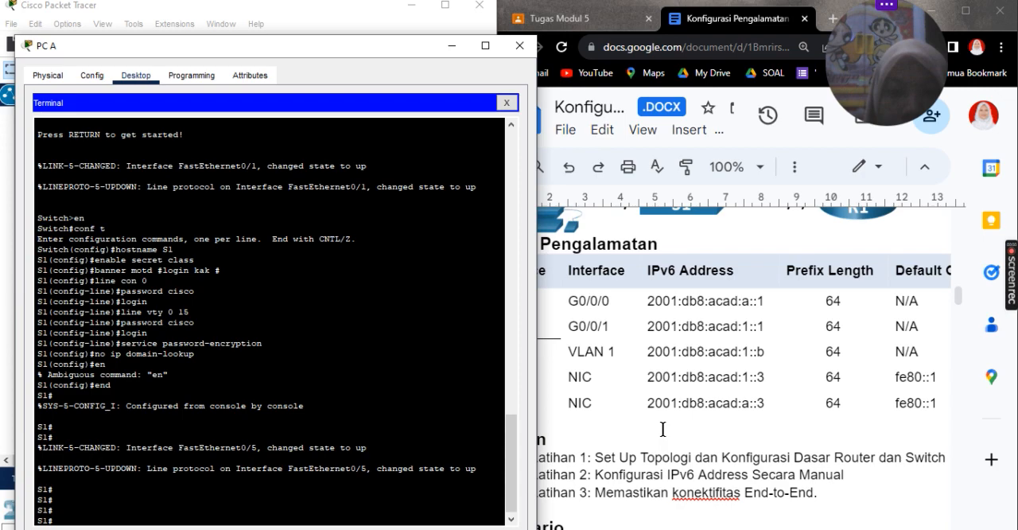
Step: Review the lab document's steps for R1 IPv6 routing, S1's management interface address, static PC addresses and end-to-end connectivity tests
{"action": "scroll", "coordinate": [663, 429], "scroll_direction": "down", "scroll_amount": 20}
{"action": "scroll", "coordinate": [663, 429], "scroll_direction": "down", "scroll_amount": 15}
{"action": "scroll", "coordinate": [665, 429], "scroll_direction": "up", "scroll_amount": 10}
{"action": "scroll", "coordinate": [628, 344], "scroll_direction": "right", "scroll_amount": 3}
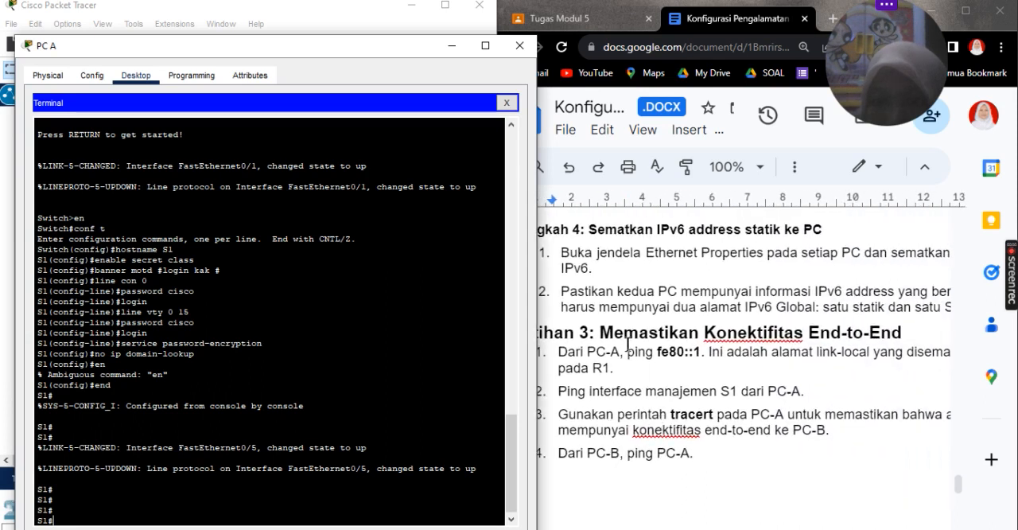
{"action": "scroll", "coordinate": [637, 334], "scroll_direction": "left", "scroll_amount": 3}
{"action": "scroll", "coordinate": [656, 278], "scroll_direction": "right", "scroll_amount": 3}
{"action": "scroll", "coordinate": [656, 271], "scroll_direction": "right", "scroll_amount": 2}
{"action": "scroll", "coordinate": [656, 271], "scroll_direction": "left", "scroll_amount": 4}
{"action": "scroll", "coordinate": [656, 272], "scroll_direction": "right", "scroll_amount": 3}
{"action": "scroll", "coordinate": [746, 357], "scroll_direction": "left", "scroll_amount": 1}
{"action": "scroll", "coordinate": [746, 356], "scroll_direction": "up", "scroll_amount": 6}
{"action": "scroll", "coordinate": [746, 357], "scroll_direction": "up", "scroll_amount": 1}
{"action": "scroll", "coordinate": [746, 357], "scroll_direction": "down", "scroll_amount": 4}
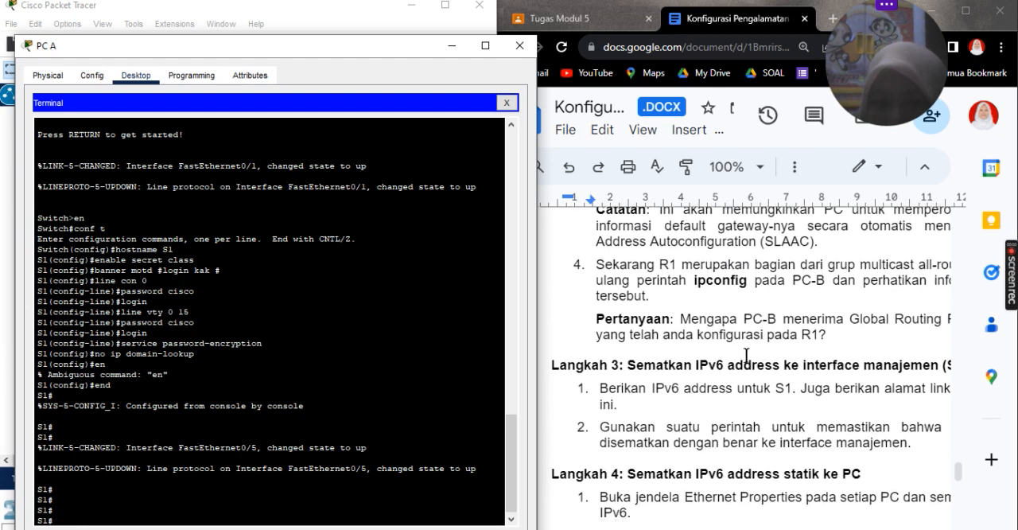
{"action": "scroll", "coordinate": [746, 356], "scroll_direction": "down", "scroll_amount": 1}
{"action": "scroll", "coordinate": [747, 356], "scroll_direction": "right", "scroll_amount": 1}
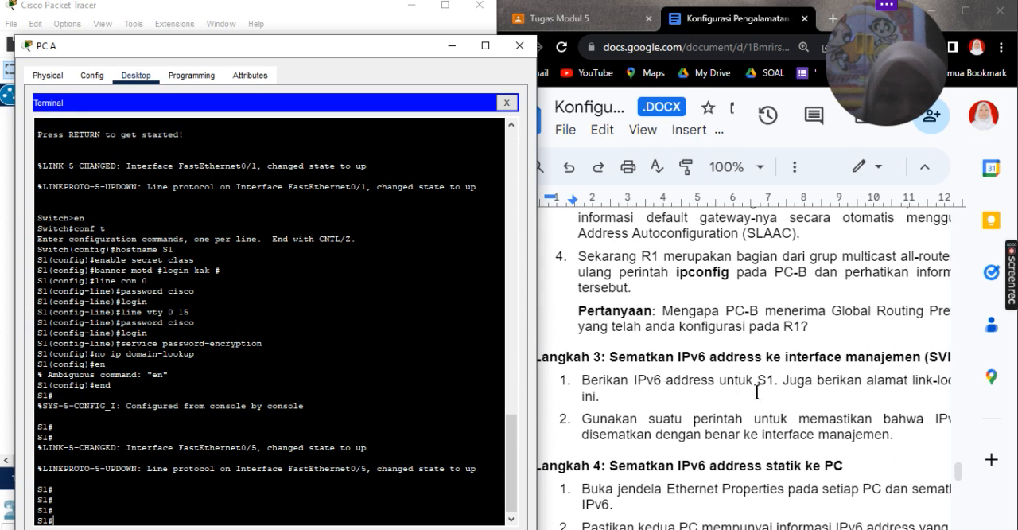
{"action": "scroll", "coordinate": [756, 392], "scroll_direction": "right", "scroll_amount": 6}
{"action": "scroll", "coordinate": [757, 391], "scroll_direction": "left", "scroll_amount": 12}
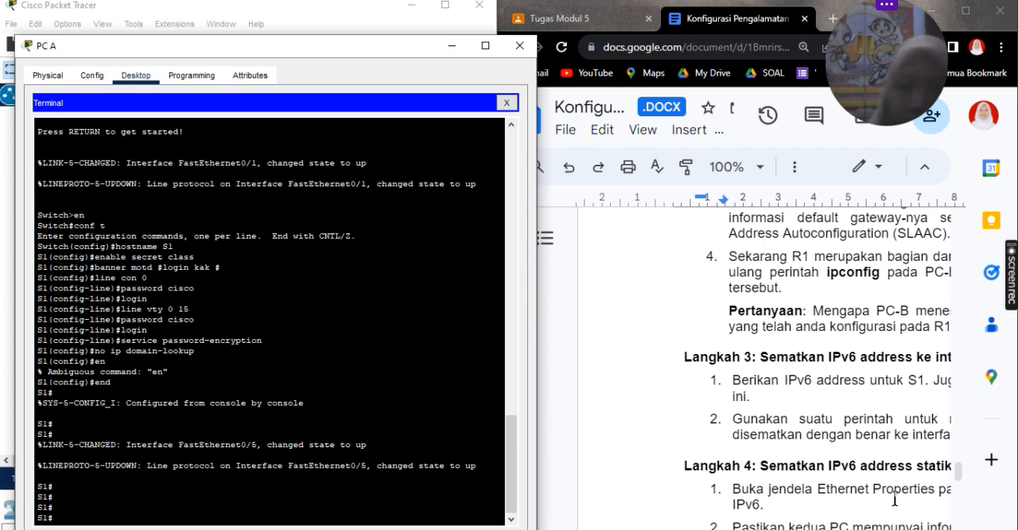
{"action": "scroll", "coordinate": [869, 356], "scroll_direction": "up", "scroll_amount": 5}
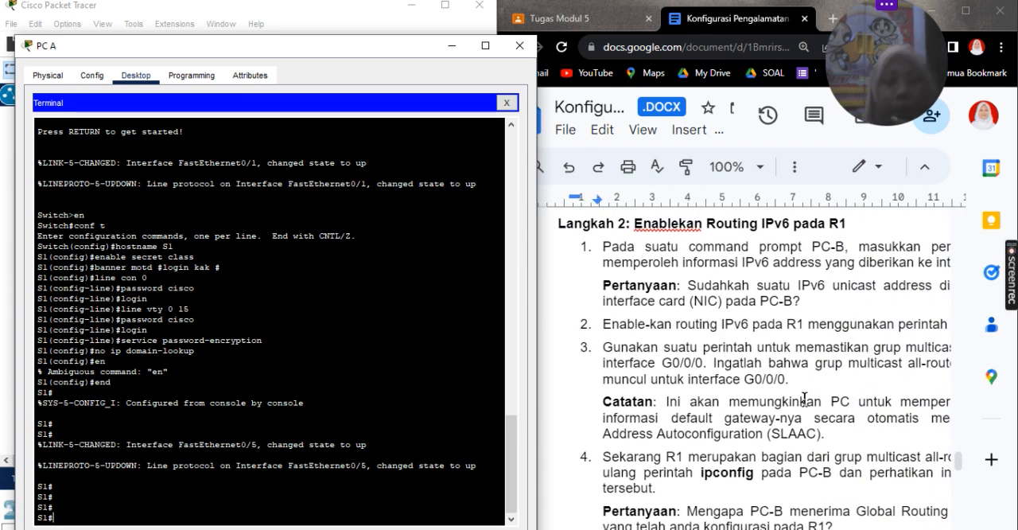
{"action": "scroll", "coordinate": [805, 398], "scroll_direction": "down", "scroll_amount": 10}
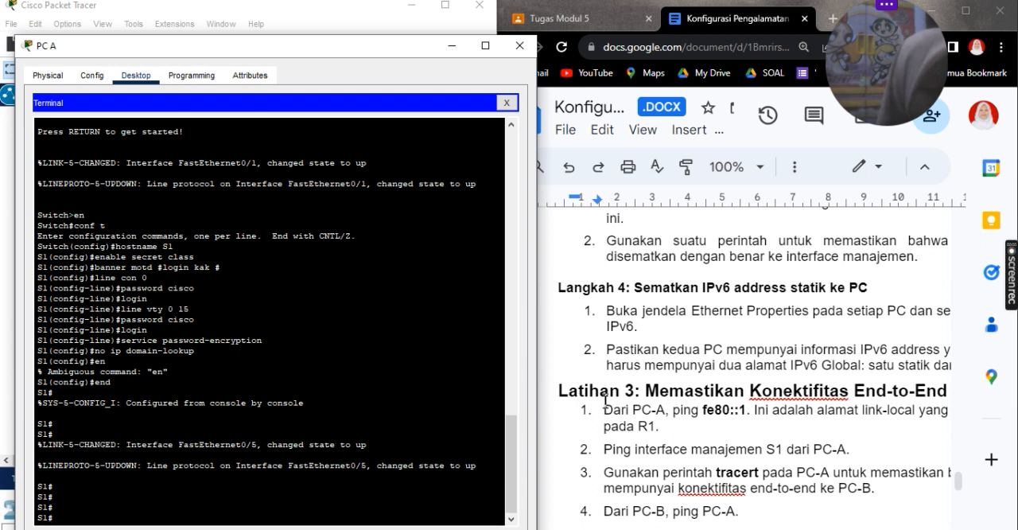
Step: Enter global configuration mode on S1 and open interface configuration for VLAN 1
{"action": "type", "text": "conf"}
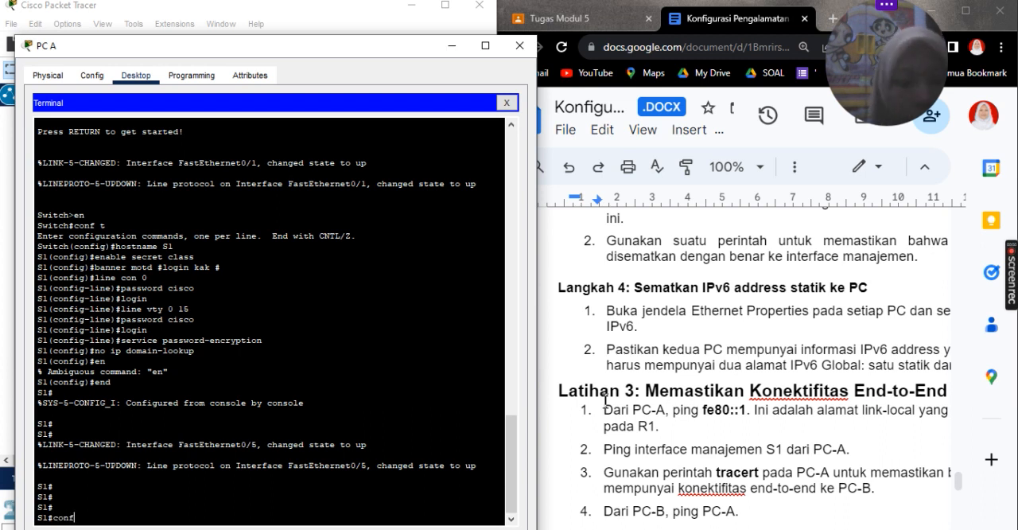
{"action": "type", "text": " t"}
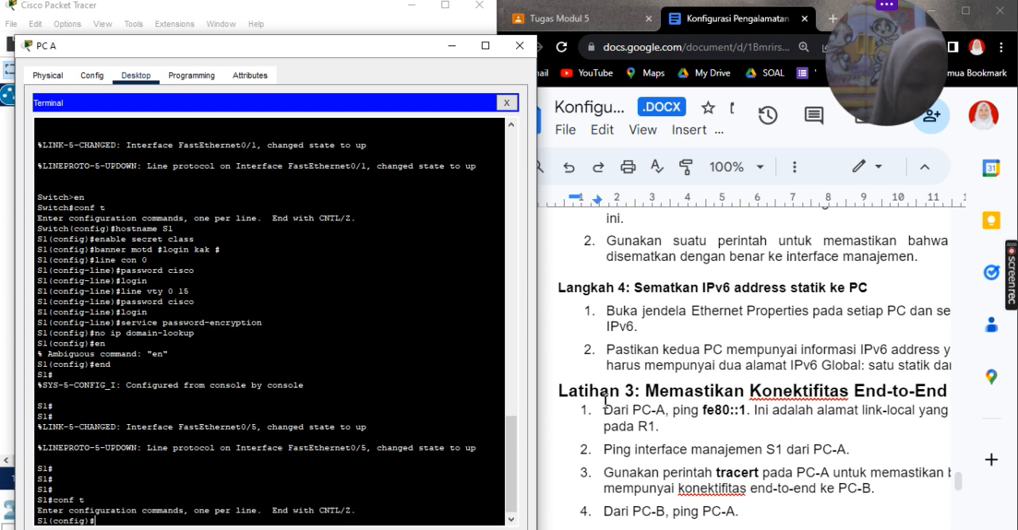
{"action": "type", "text": "in"}
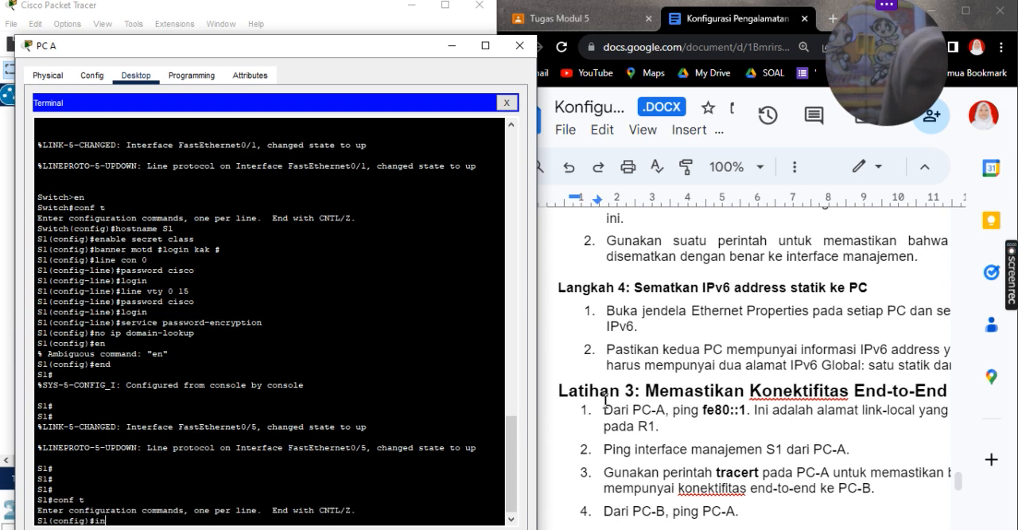
{"action": "type", "text": "t vlan"}
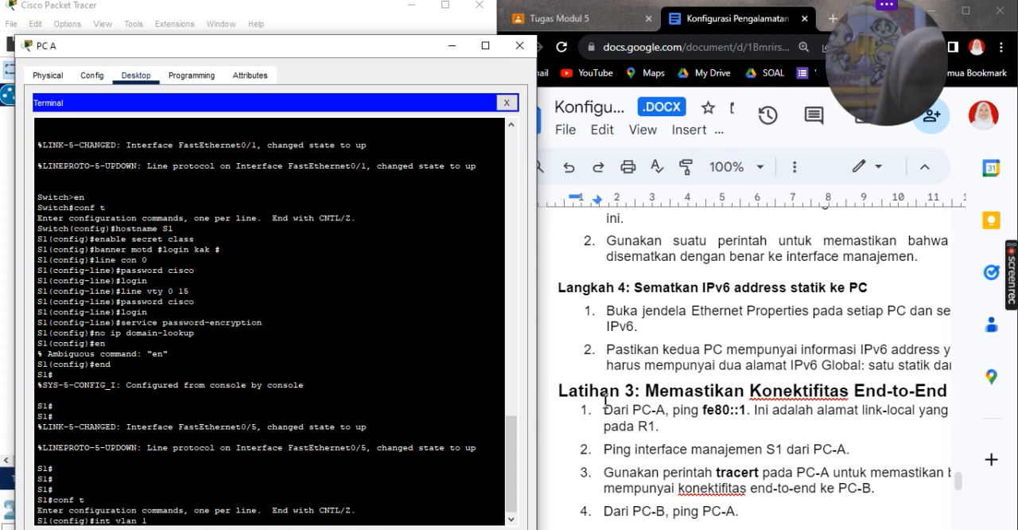
{"action": "type", "text": " 1"}
{"action": "key", "text": "Return"}
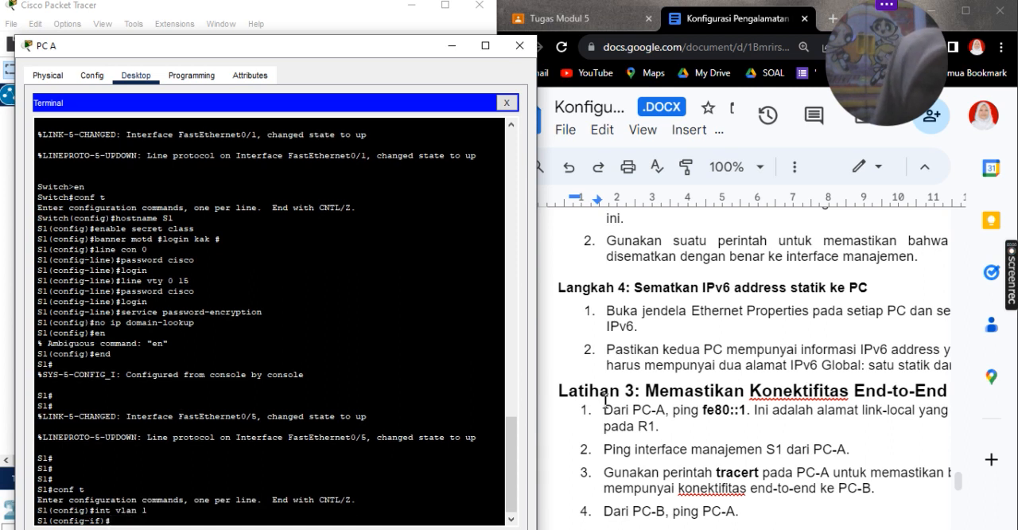
Step: Try to assign the IPv6 address 2001:db8:acad:1::b/64 from the addressing table to S1's VLAN 1 interface with the ipv6 address command
{"action": "type", "text": "ip"}
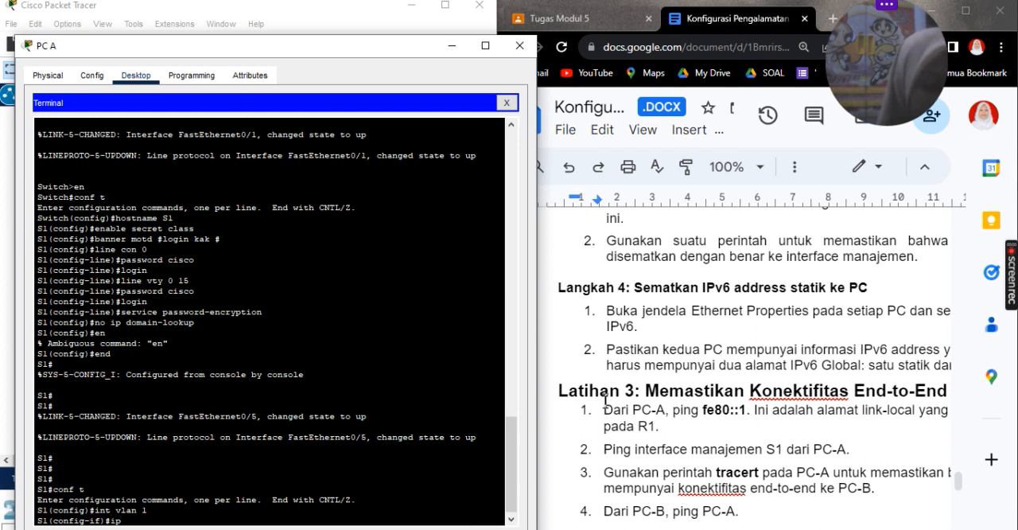
{"action": "type", "text": "v6 address"}
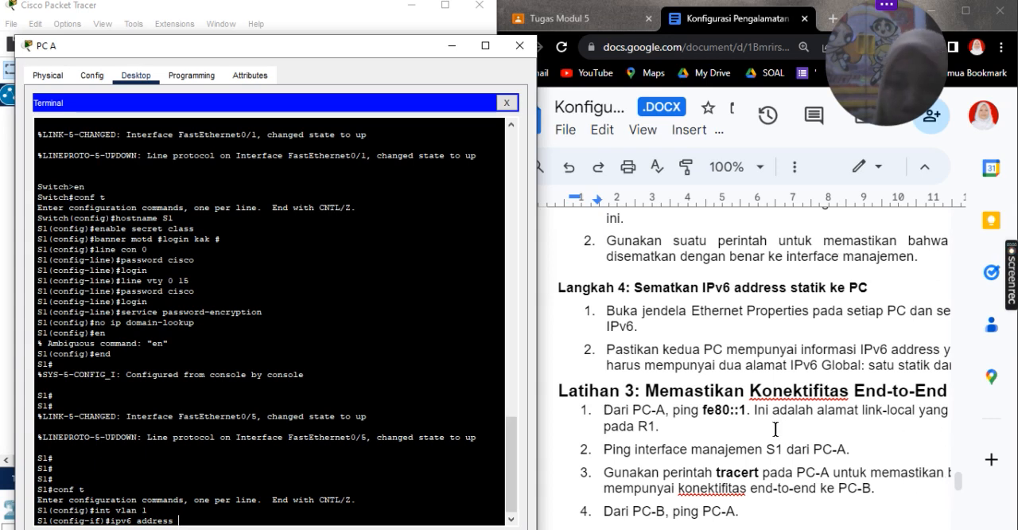
{"action": "scroll", "coordinate": [776, 429], "scroll_direction": "up", "scroll_amount": 15}
{"action": "scroll", "coordinate": [774, 423], "scroll_direction": "up", "scroll_amount": 10}
{"action": "scroll", "coordinate": [774, 423], "scroll_direction": "up", "scroll_amount": 10}
{"action": "scroll", "coordinate": [774, 426], "scroll_direction": "down", "scroll_amount": 5}
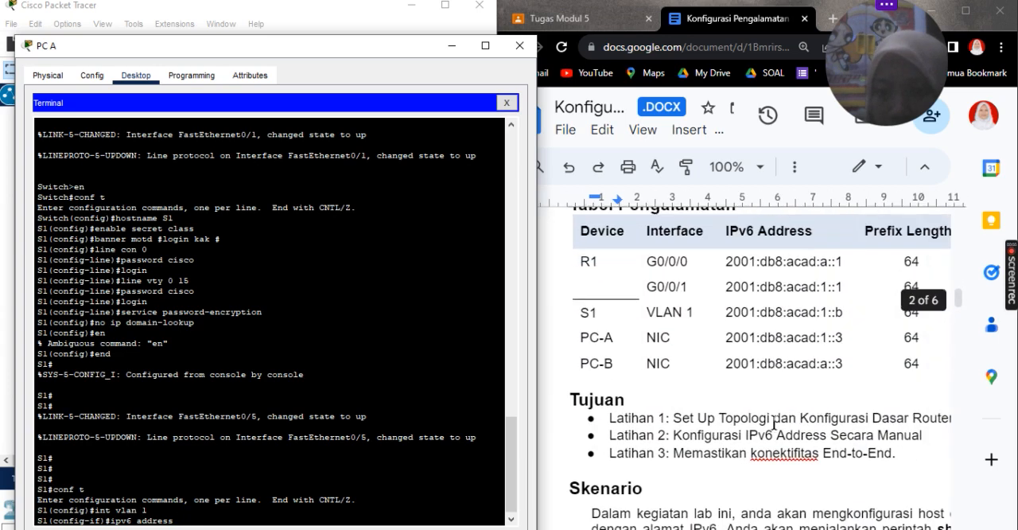
{"action": "scroll", "coordinate": [774, 425], "scroll_direction": "right", "scroll_amount": 3}
{"action": "scroll", "coordinate": [774, 426], "scroll_direction": "left", "scroll_amount": 3}
{"action": "scroll", "coordinate": [774, 426], "scroll_direction": "down", "scroll_amount": 1}
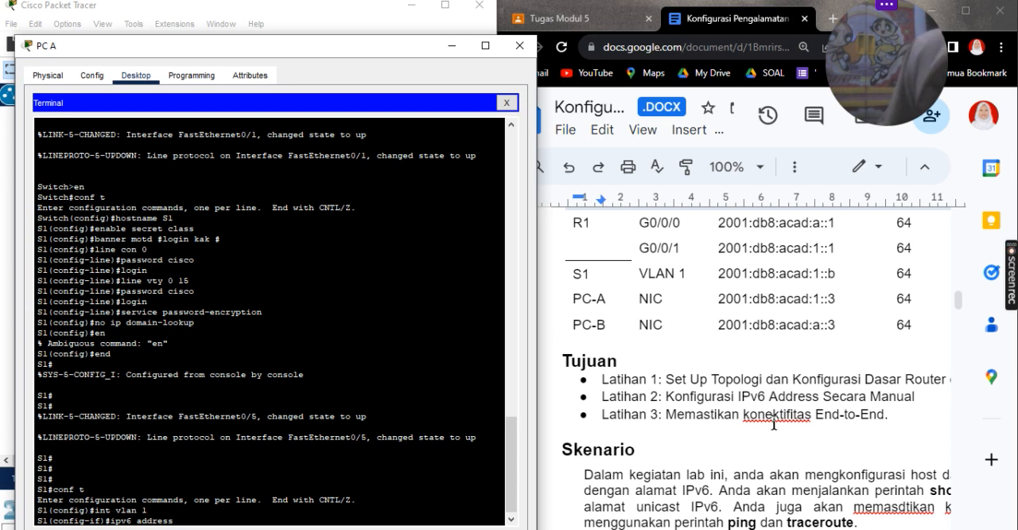
{"action": "type", "text": "2"}
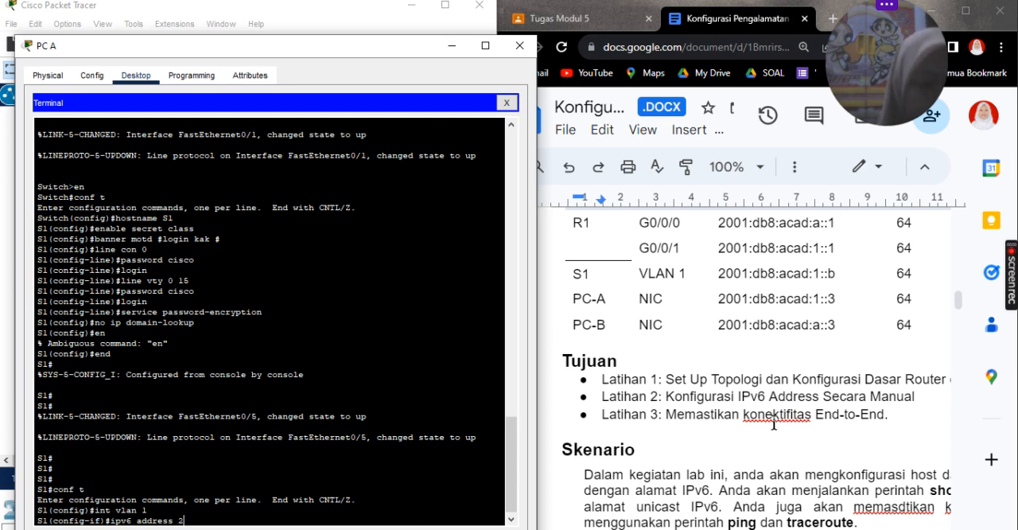
{"action": "type", "text": "00"}
{"action": "key", "text": "BackSpace"}
{"action": "key", "text": "BackSpace"}
{"action": "key", "text": "BackSpace"}
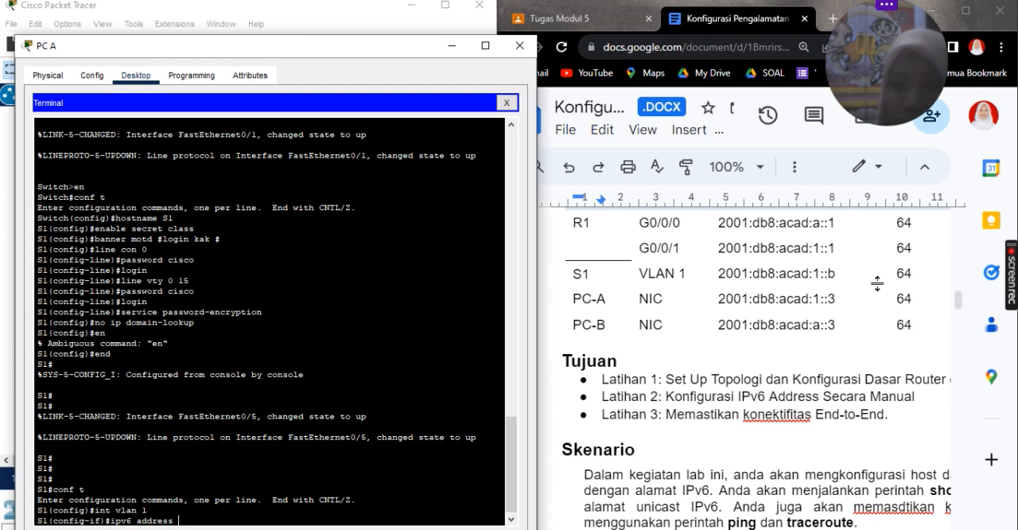
{"action": "left_click_drag", "start_coordinate": [837, 273], "coordinate": [717, 273]}
{"action": "key", "text": "ctrl+c"}
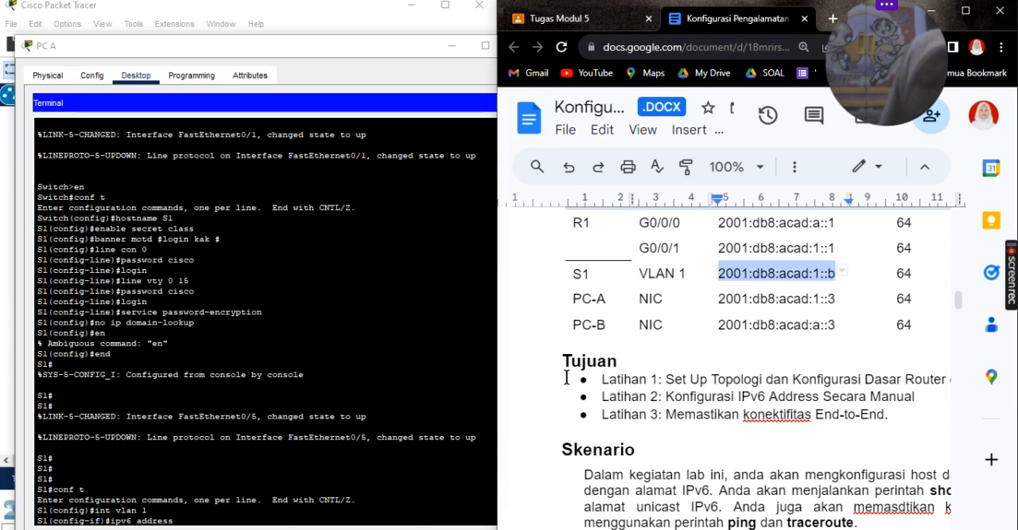
{"action": "left_click", "coordinate": [253, 514]}
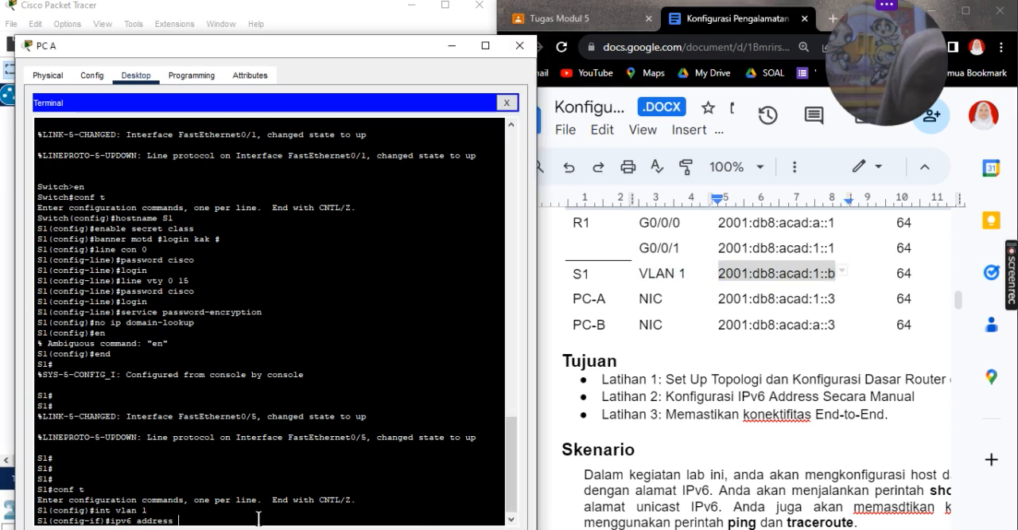
{"action": "key", "text": "ctrl+v"}
{"action": "type", "text": "/64"}
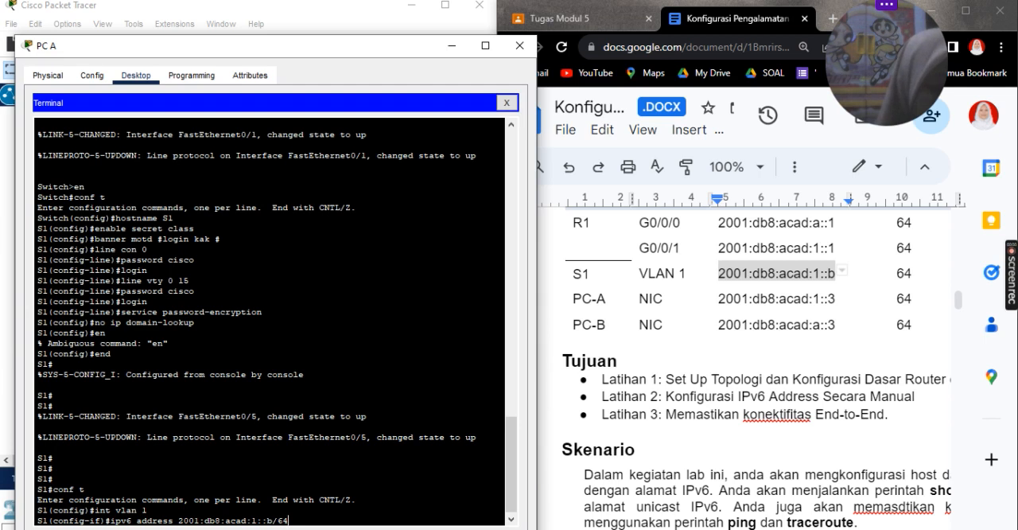
{"action": "key", "text": "Return"}
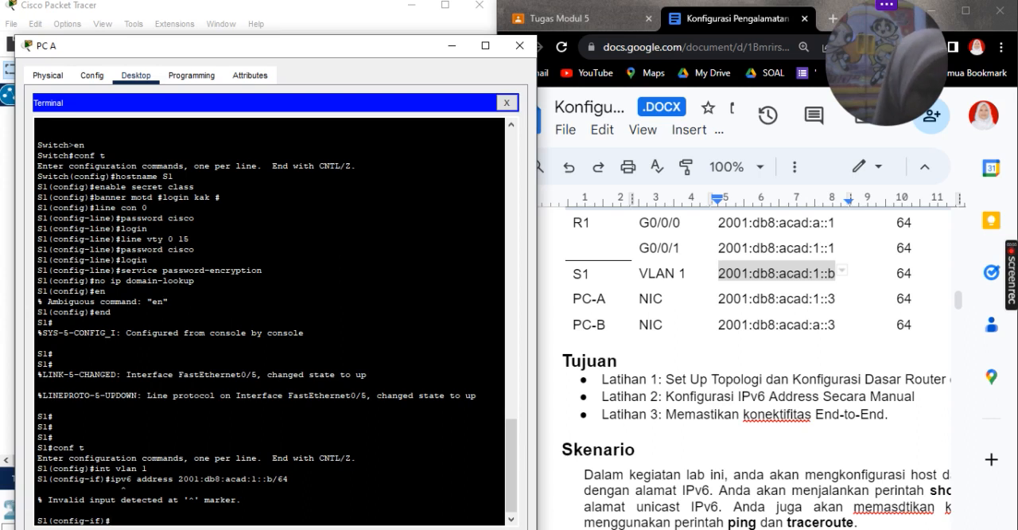
Step: Recall the rejected VLAN 1 address command and retry it shortened to ipv6 add 2001:db8:acad:1::b/64
{"action": "key", "text": "Up"}
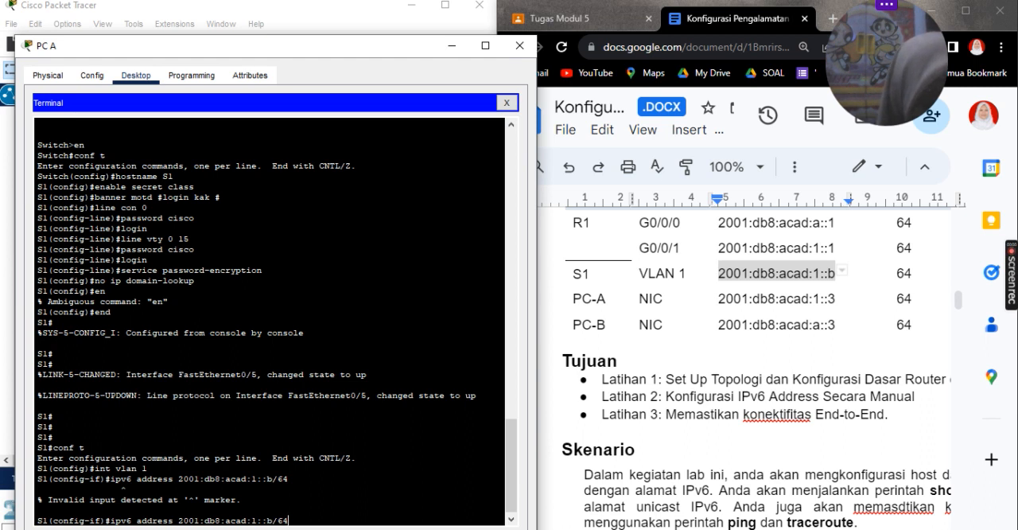
{"action": "key", "text": "Left"}
{"action": "key", "text": "Left"}
{"action": "key", "text": "Left"}
{"action": "key", "text": "Left"}
{"action": "key", "text": "Left"}
{"action": "key", "text": "Left"}
{"action": "key", "text": "Left"}
{"action": "key", "text": "Left"}
{"action": "key", "text": "Left"}
{"action": "key", "text": "Left"}
{"action": "key", "text": "Left"}
{"action": "key", "text": "Left"}
{"action": "key", "text": "Left"}
{"action": "key", "text": "Left"}
{"action": "key", "text": "Left"}
{"action": "key", "text": "Left"}
{"action": "key", "text": "Left"}
{"action": "key", "text": "Left"}
{"action": "key", "text": "Left"}
{"action": "key", "text": "Left"}
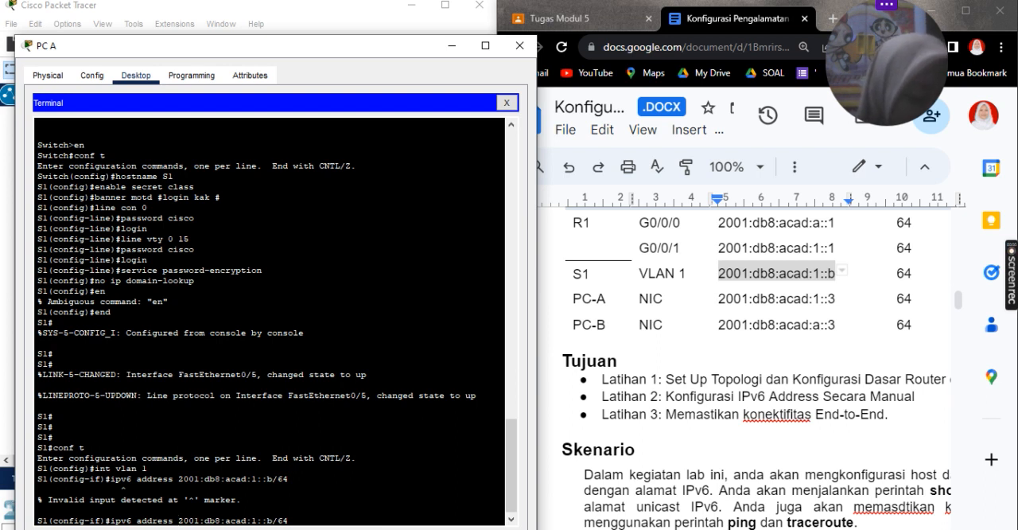
{"action": "key", "text": "BackSpace"}
{"action": "key", "text": "BackSpace"}
{"action": "key", "text": "BackSpace"}
{"action": "key", "text": "BackSpace"}
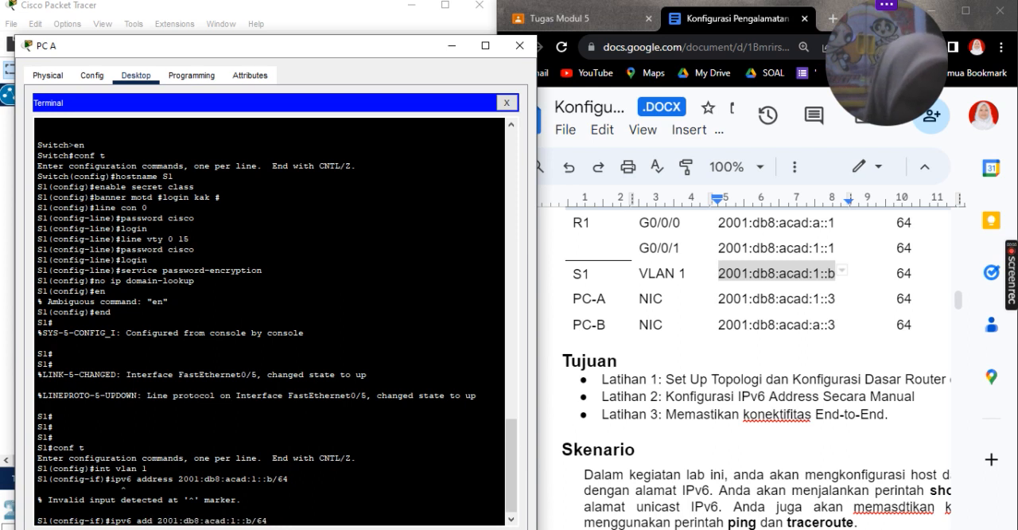
{"action": "key", "text": "Return"}
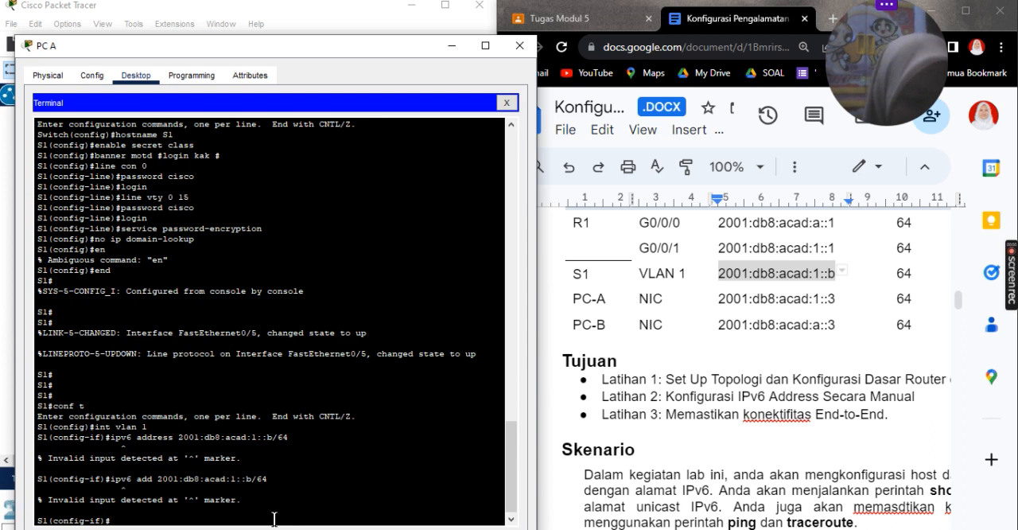
Step: Try entering ipv6 add 2001:db8:acad:1::b/64 from scratch for S1's VLAN 1 interface
{"action": "type", "text": "ipv"}
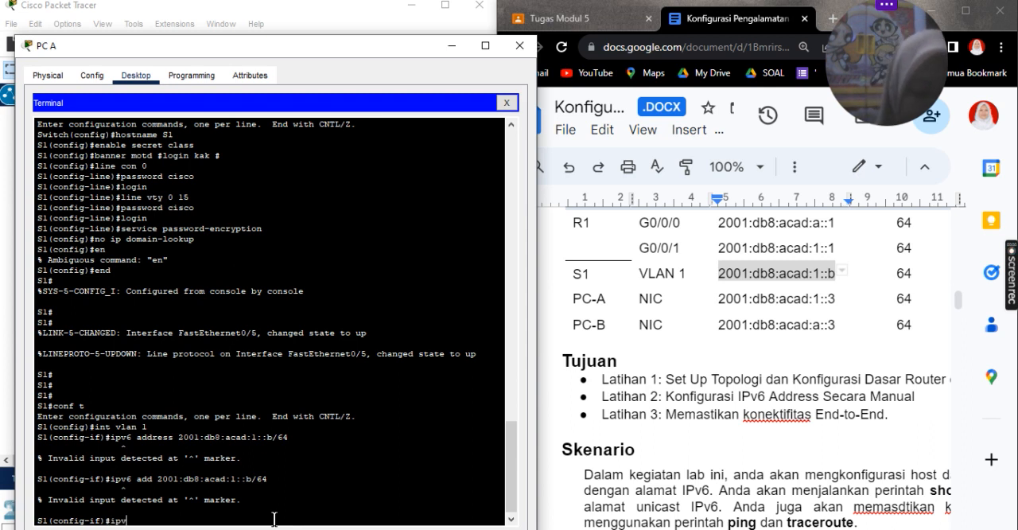
{"action": "type", "text": "6 add "}
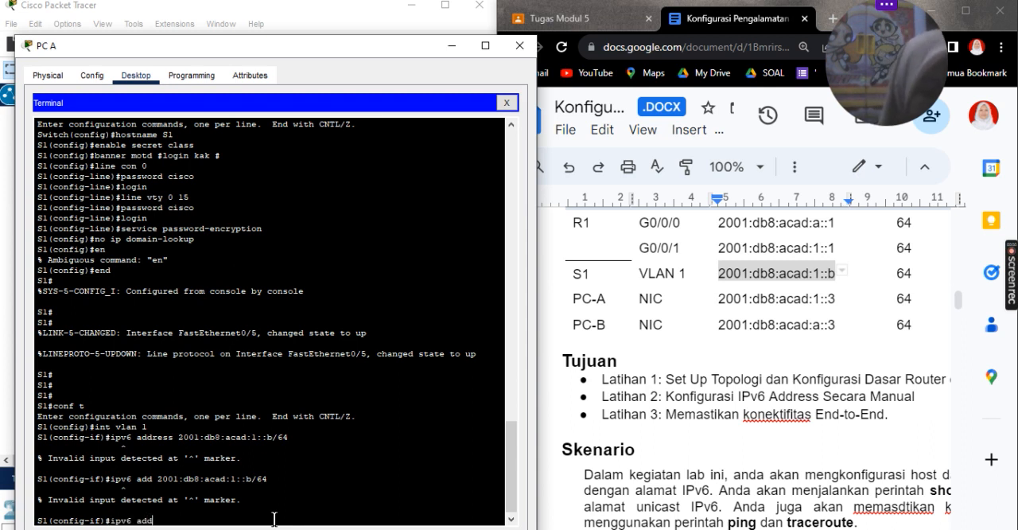
{"action": "type", "text": "2001:"}
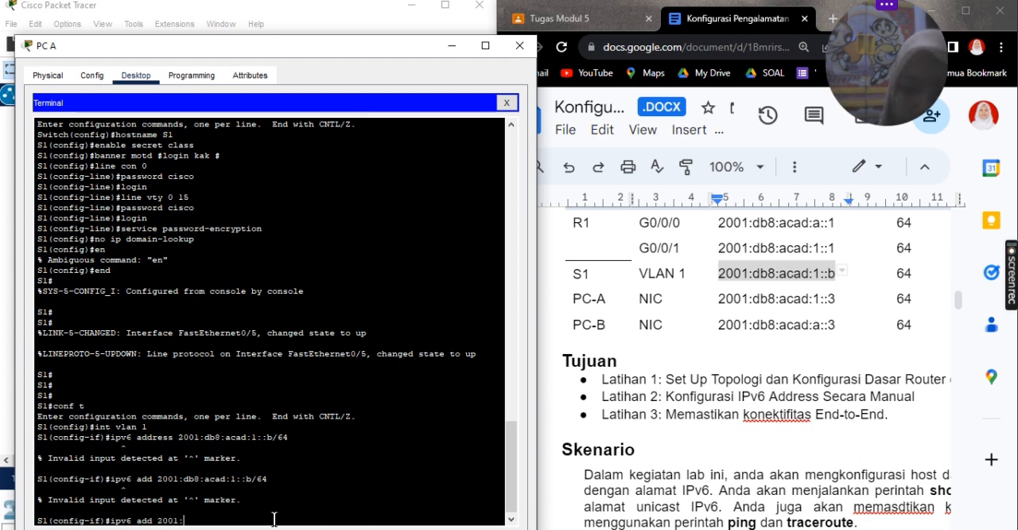
{"action": "type", "text": "db8:aca"}
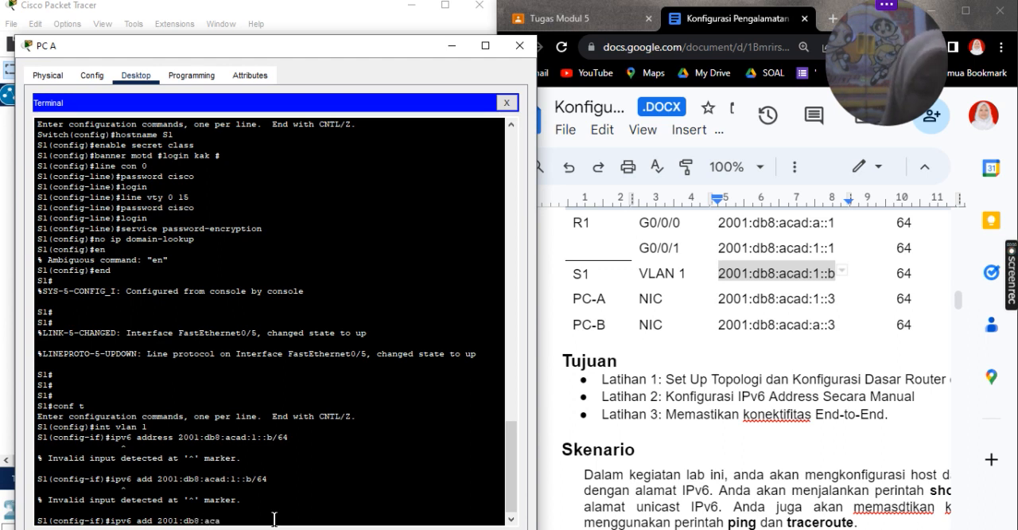
{"action": "type", "text": "d:1::"}
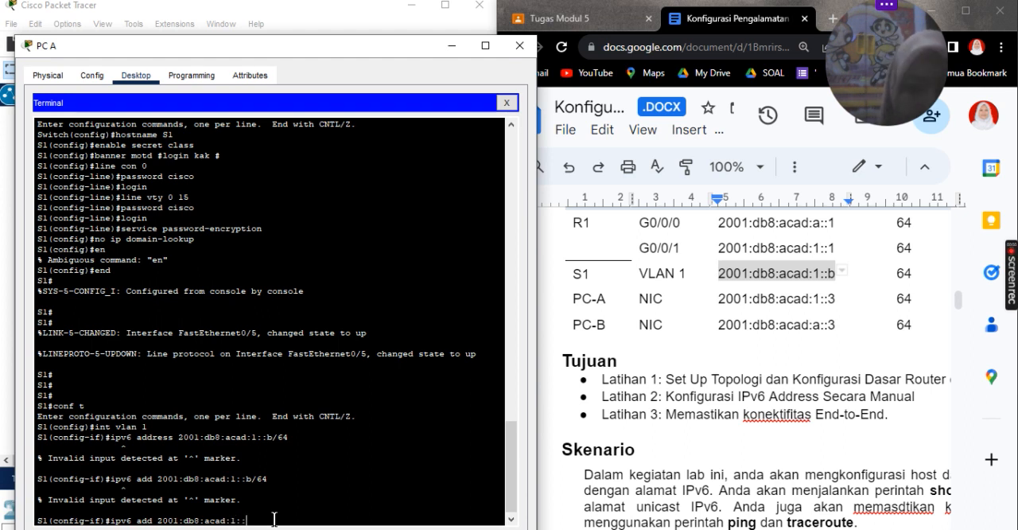
{"action": "type", "text": "b"}
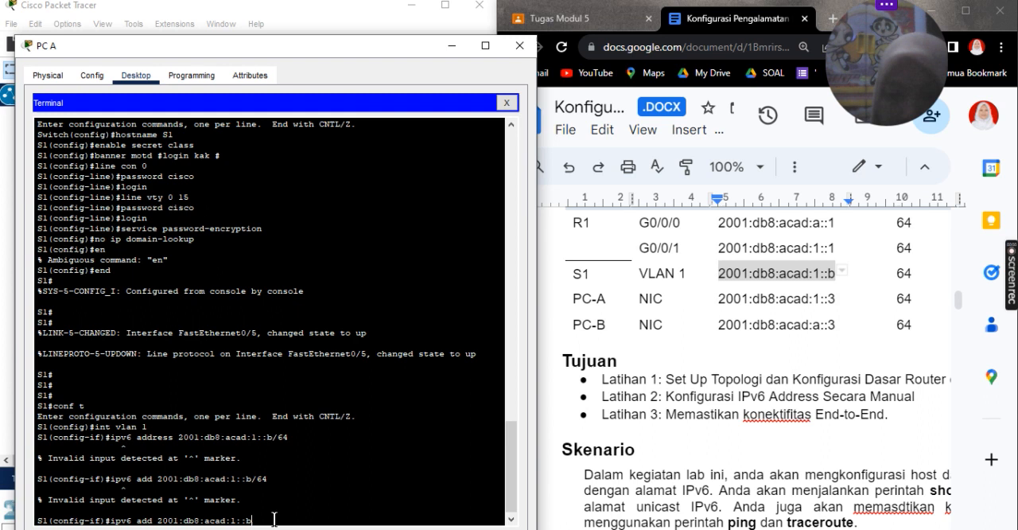
{"action": "type", "text": "/64"}
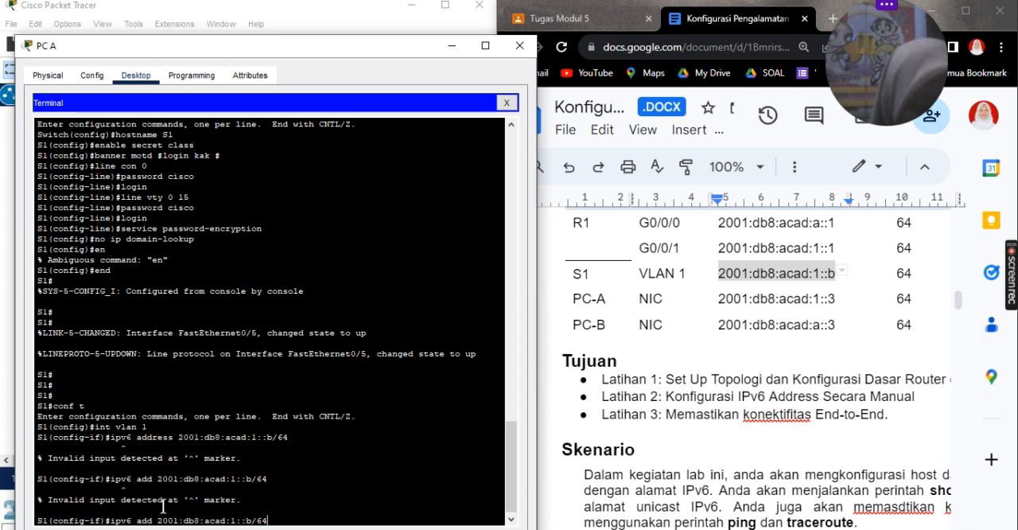
{"action": "key", "text": "Return"}
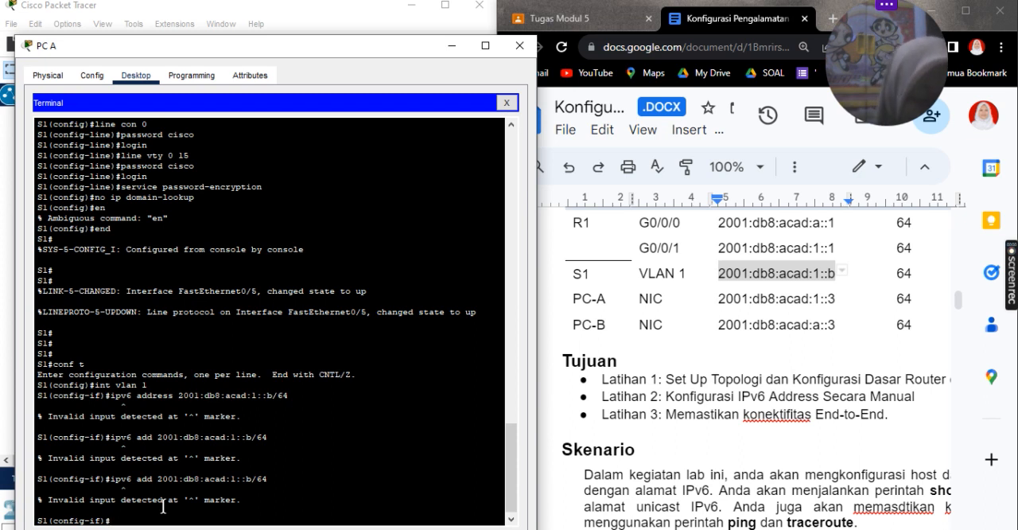
Step: Retry the recalled ipv6 add 2001:db8:acad:1::b/64 command on VLAN 1 with a space in front of it
{"action": "key", "text": "Up"}
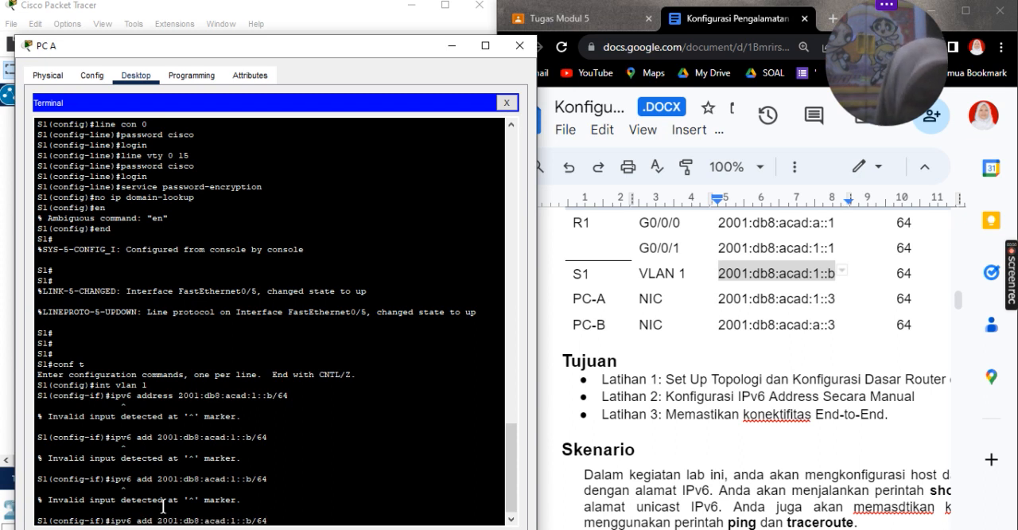
{"action": "key", "text": "Left"}
{"action": "key", "text": "Left"}
{"action": "key", "text": "Left"}
{"action": "key", "text": "Left"}
{"action": "key", "text": "Left"}
{"action": "key", "text": "Left"}
{"action": "key", "text": "Left"}
{"action": "key", "text": "Left"}
{"action": "key", "text": "Left"}
{"action": "key", "text": "Left"}
{"action": "key", "text": "Left"}
{"action": "key", "text": "Left"}
{"action": "key", "text": "Left"}
{"action": "key", "text": "Left"}
{"action": "key", "text": "Left"}
{"action": "key", "text": "Left"}
{"action": "key", "text": "Left"}
{"action": "key", "text": "Left"}
{"action": "key", "text": "Left"}
{"action": "key", "text": "Left"}
{"action": "key", "text": "Left"}
{"action": "key", "text": "Left"}
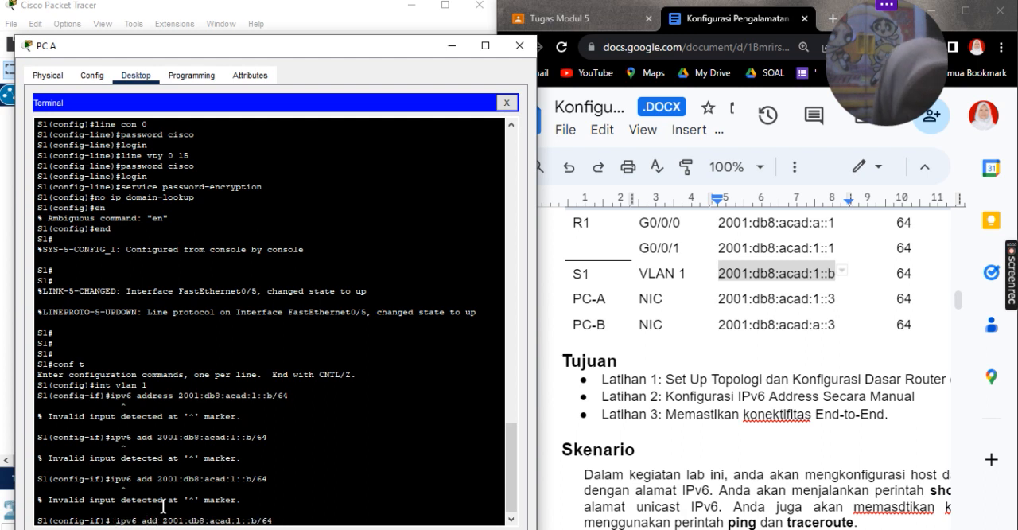
{"action": "key", "text": "Return"}
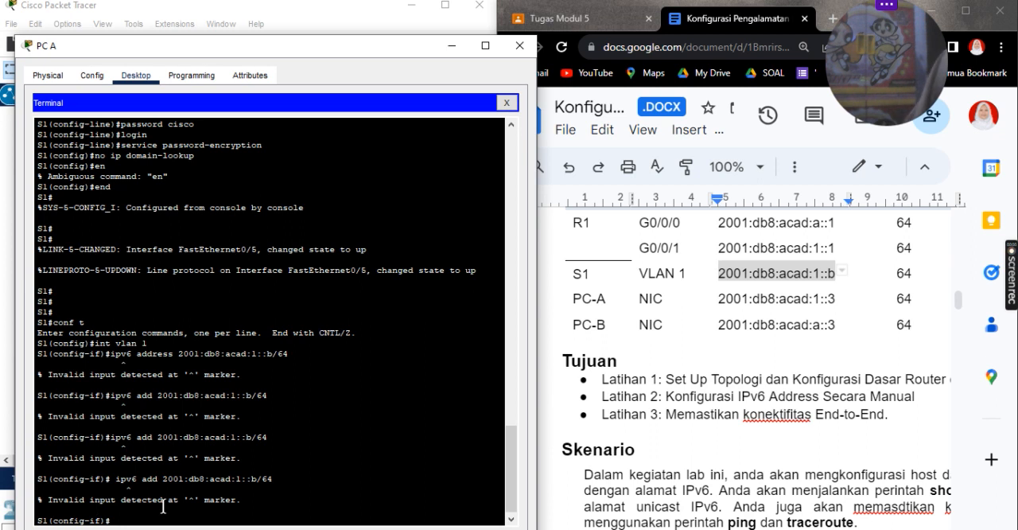
Step: Try to remove S1's VLAN database with delete flash:vlan.dat from interface configuration mode
{"action": "double_click", "coordinate": [163, 507]}
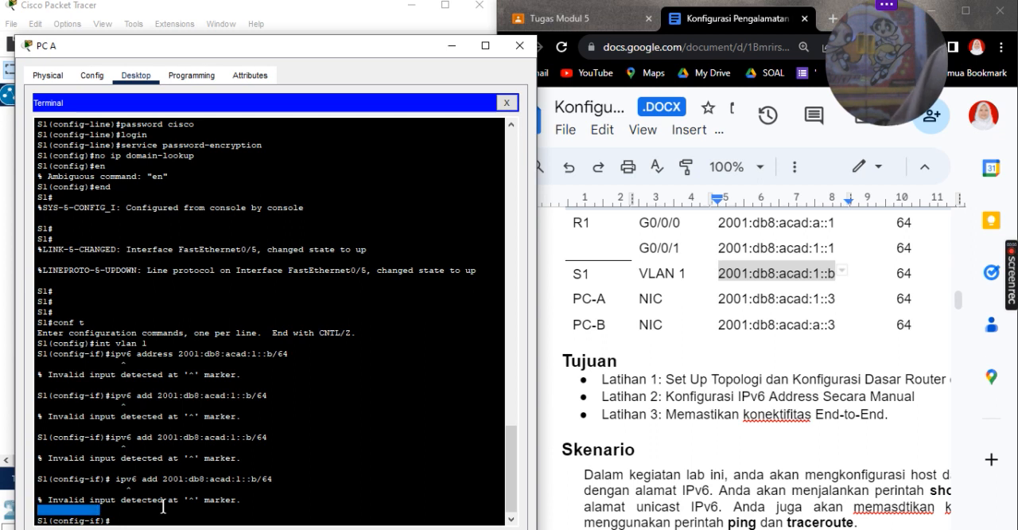
{"action": "left_click", "coordinate": [163, 507]}
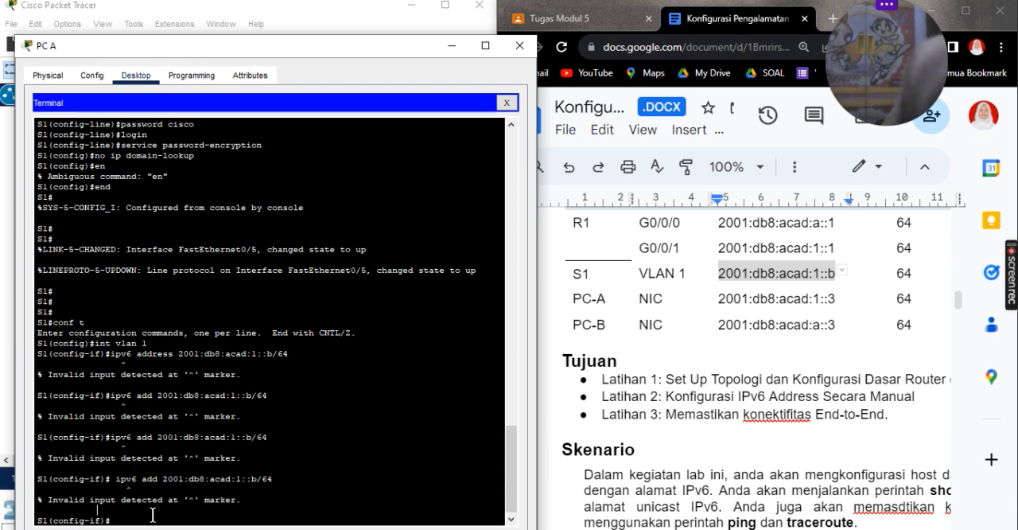
{"action": "type", "text": "delete"}
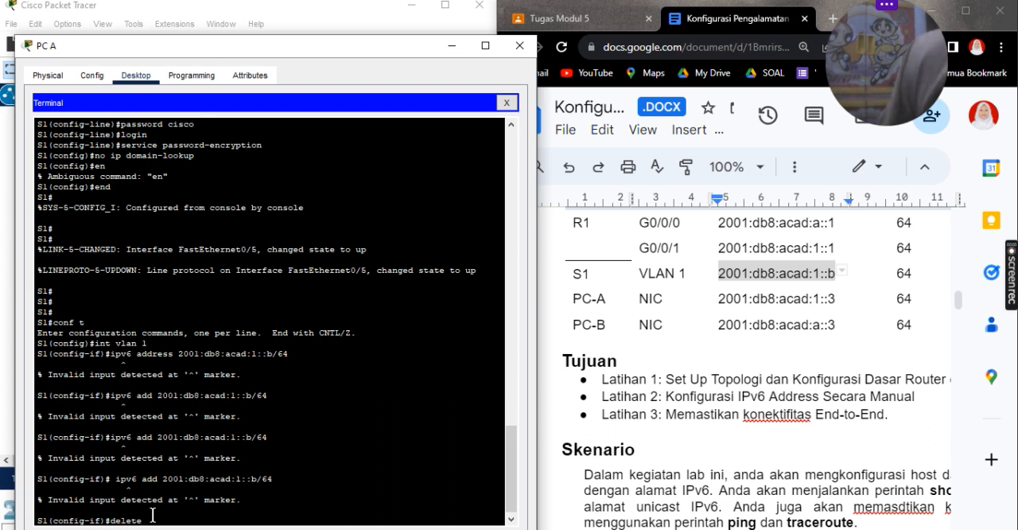
{"action": "type", "text": " sasg"}
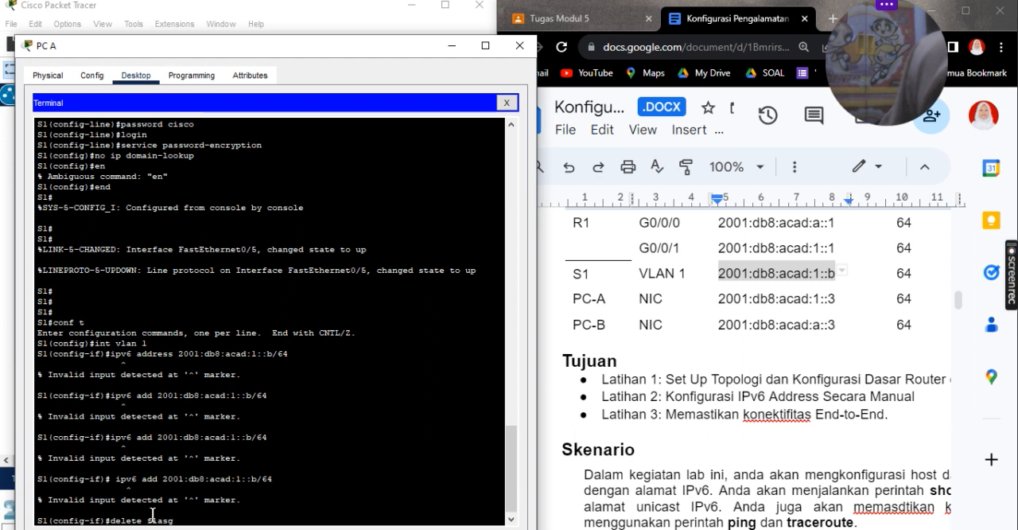
{"action": "key", "text": "BackSpace"}
{"action": "type", "text": "h"}
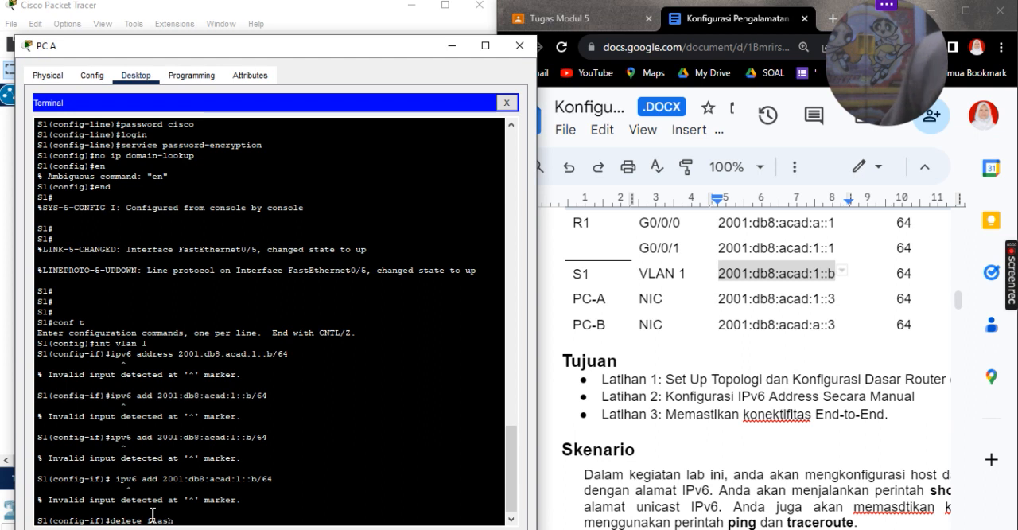
{"action": "type", "text": ":"}
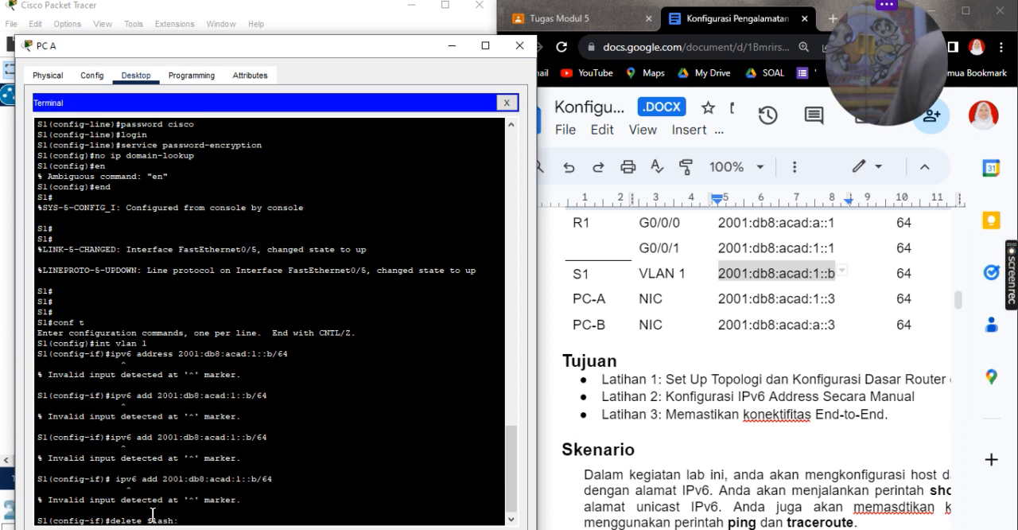
{"action": "type", "text": "v"}
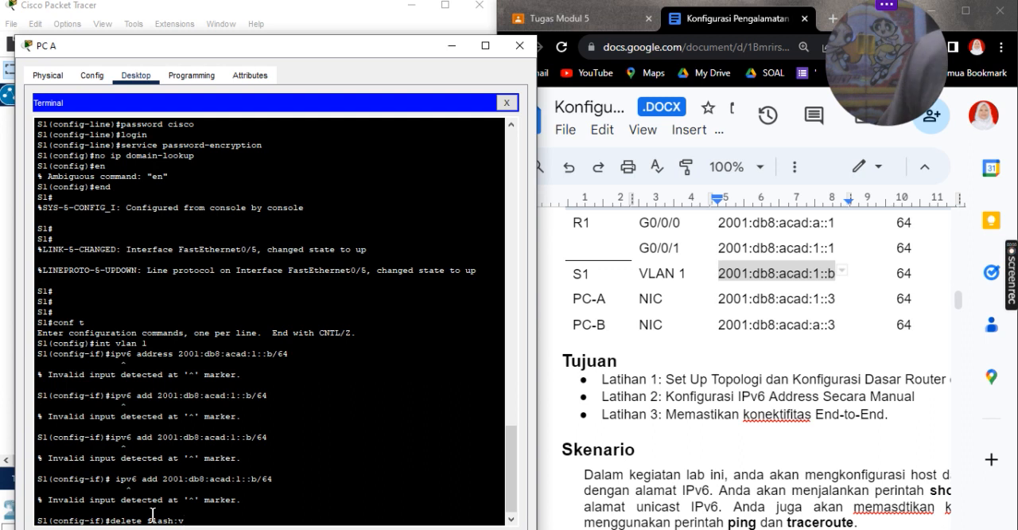
{"action": "type", "text": "lan.dat"}
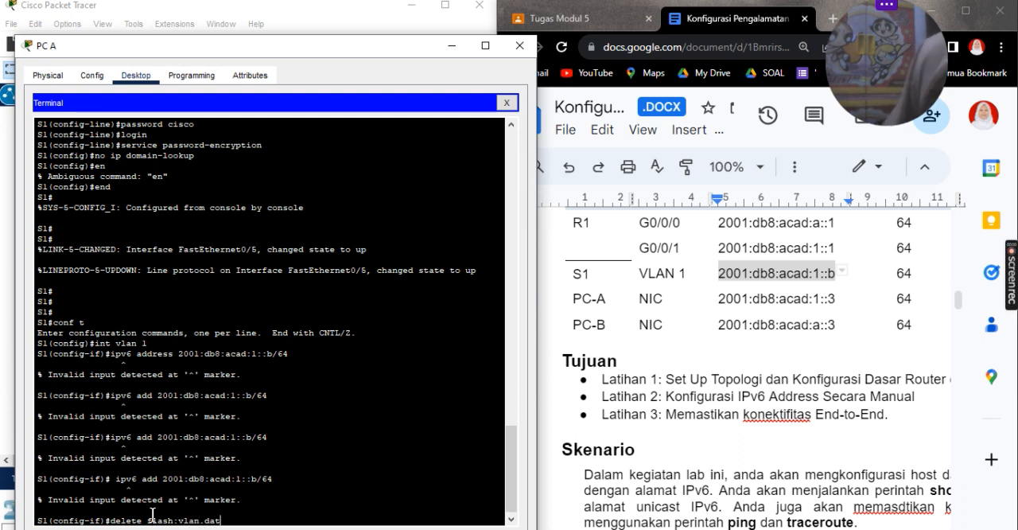
{"action": "key", "text": "Return"}
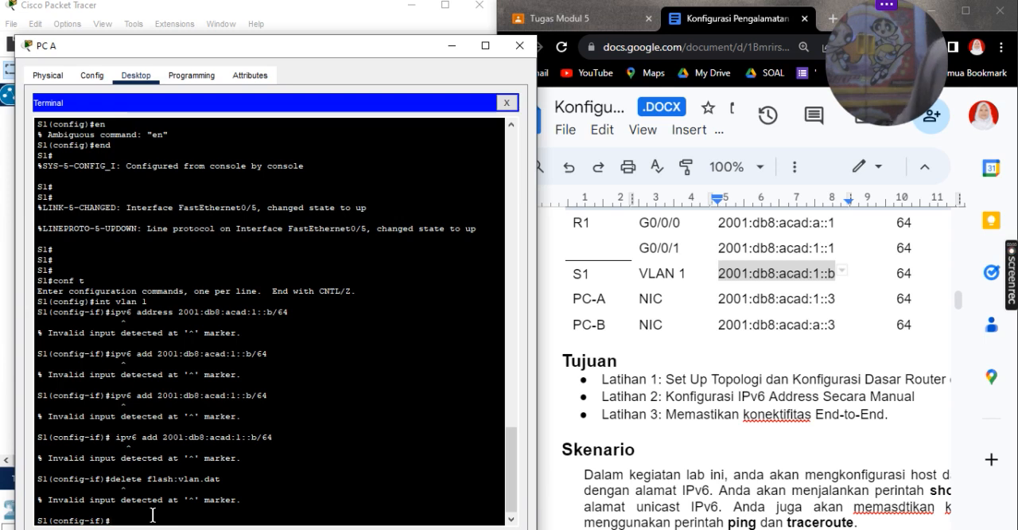
Step: Leave VLAN 1 interface configuration on S1 and return to privileged EXEC mode
{"action": "key", "text": "BackSpace"}
{"action": "type", "text": "e"}
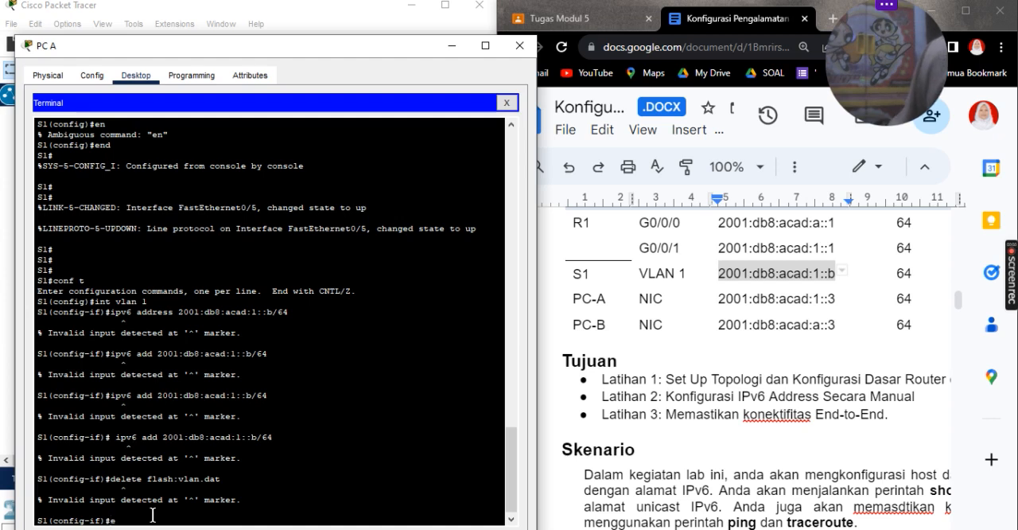
{"action": "type", "text": "nd"}
{"action": "key", "text": "Return"}
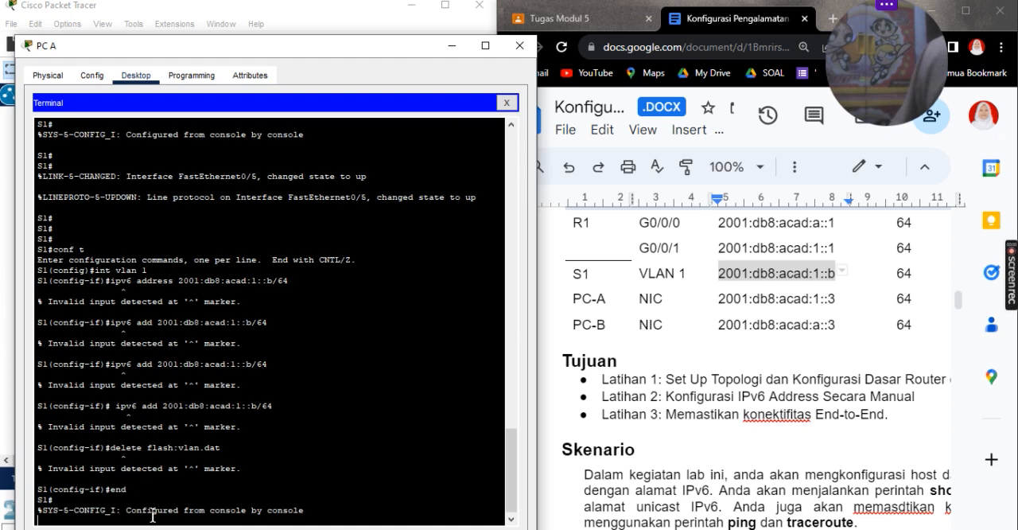
{"action": "key", "text": "Return"}
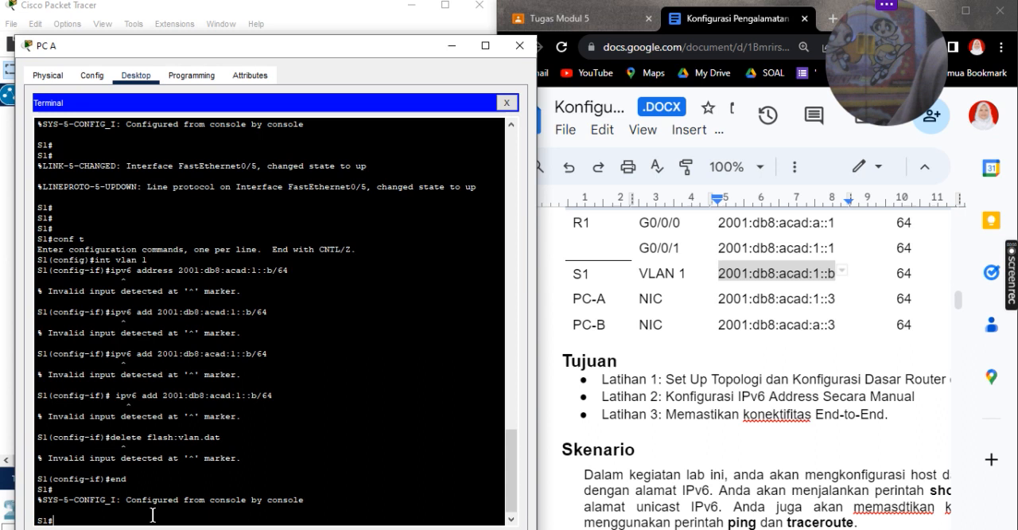
Step: Display S1's active SDM template with show sdm prefer
{"action": "type", "text": "show"}
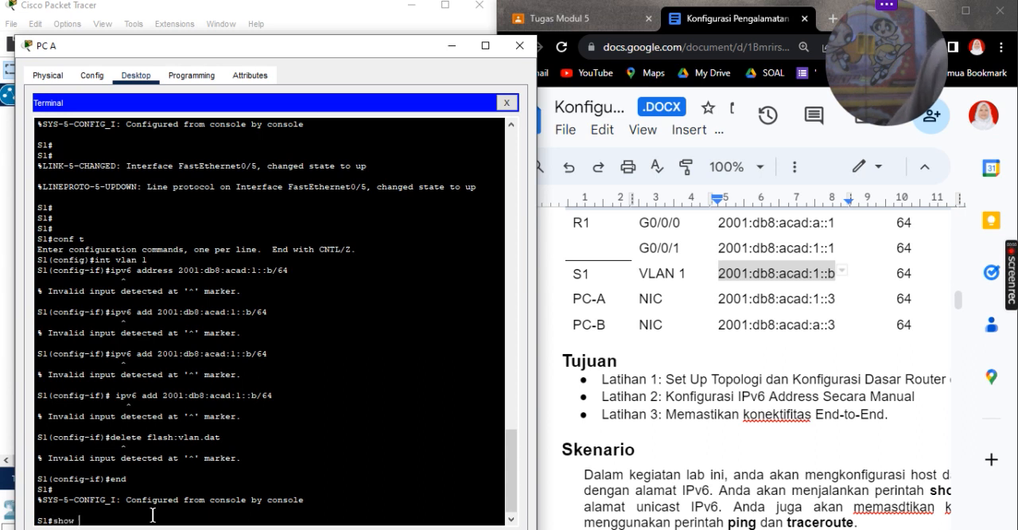
{"action": "type", "text": " sdm "}
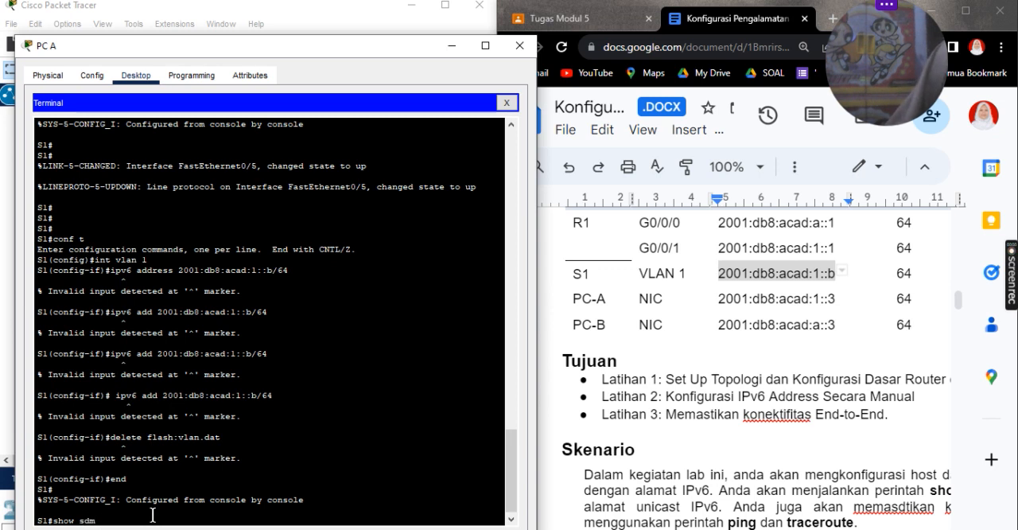
{"action": "type", "text": "prefer"}
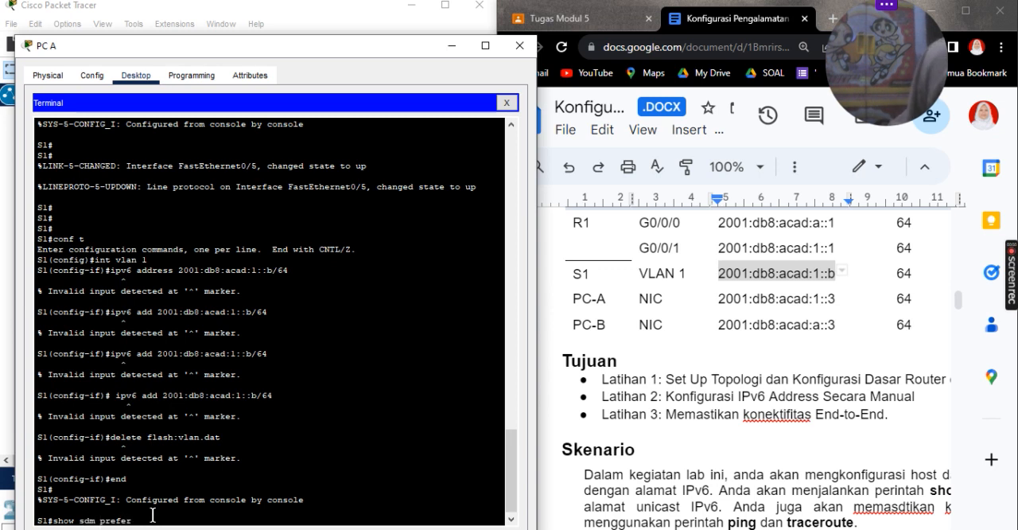
{"action": "key", "text": "Return"}
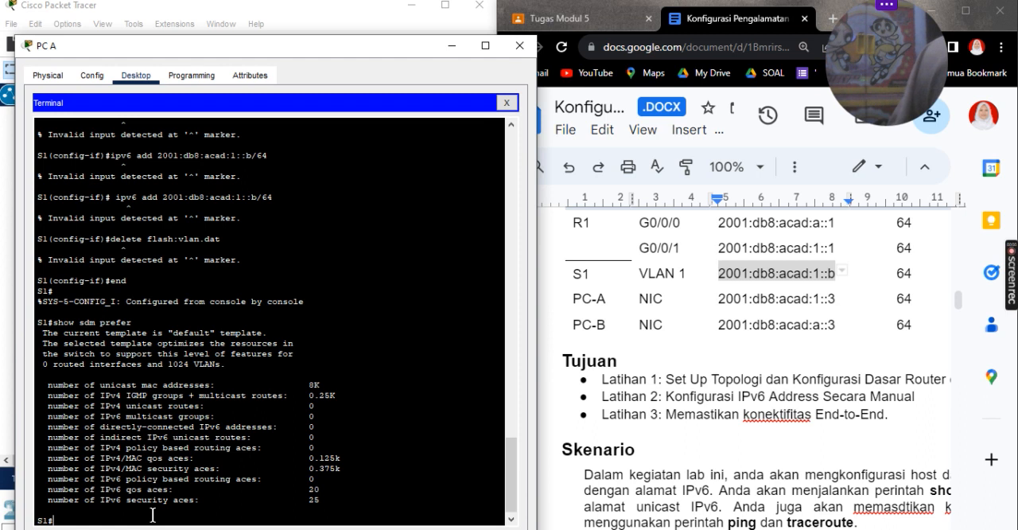
Step: Enter global configuration mode on S1 and start the SDM template command with sdm prefer dual, without submitting it
{"action": "type", "text": "conf"}
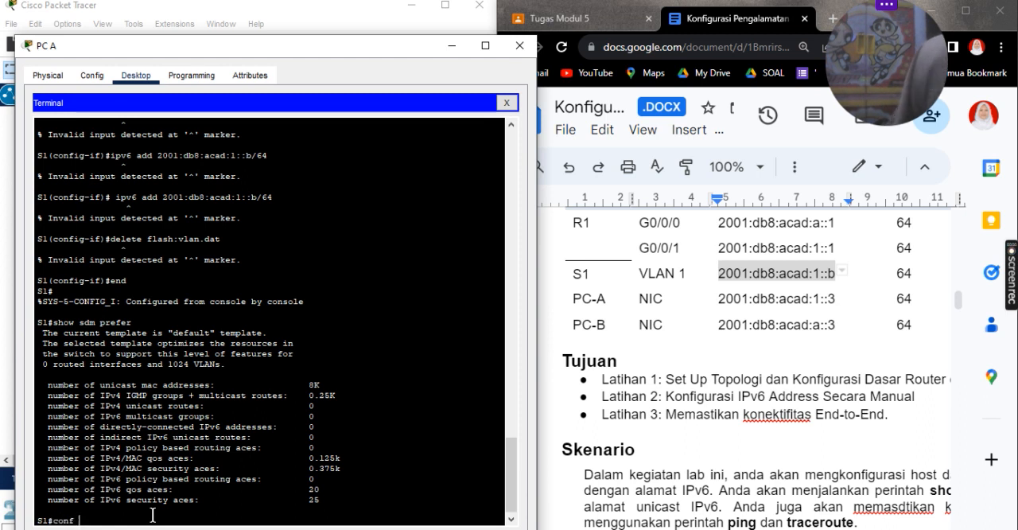
{"action": "type", "text": " t"}
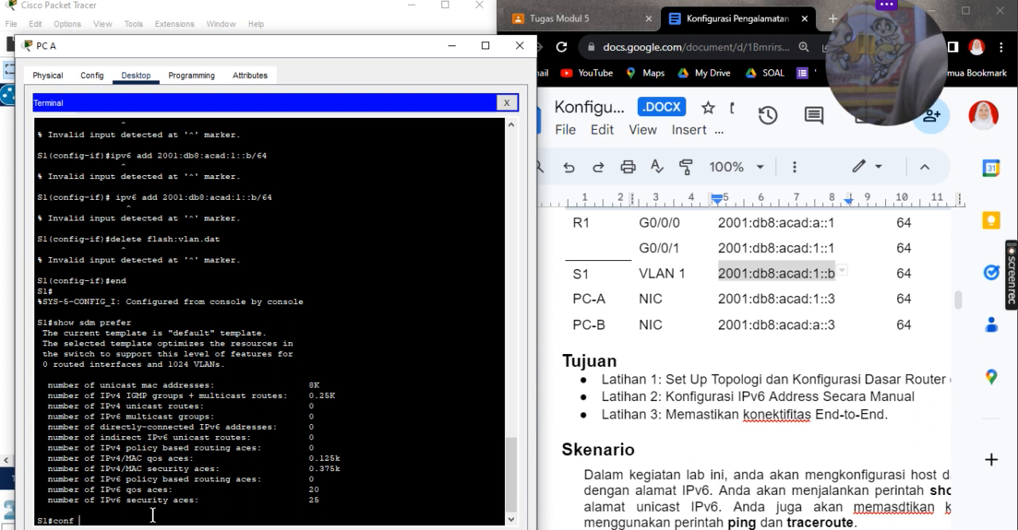
{"action": "key", "text": "Return"}
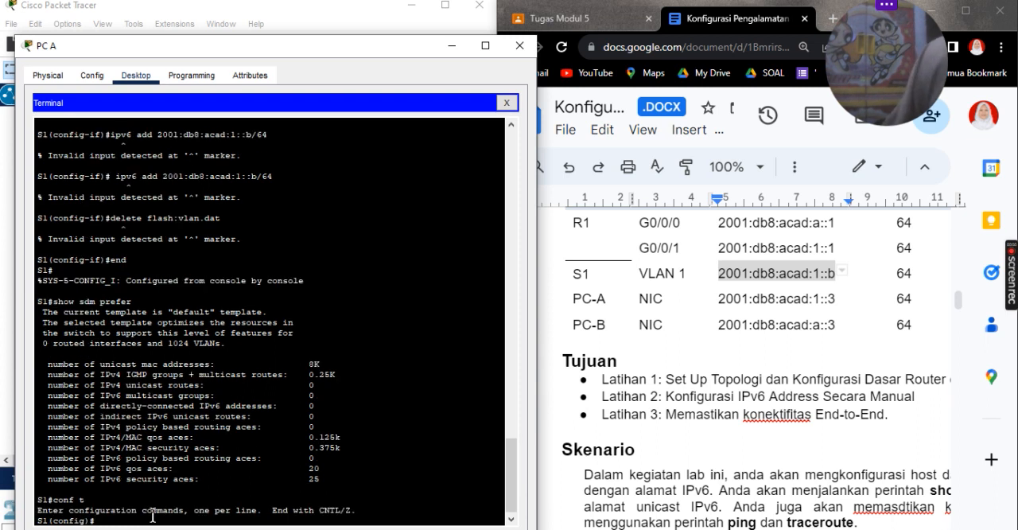
{"action": "type", "text": "sdm"}
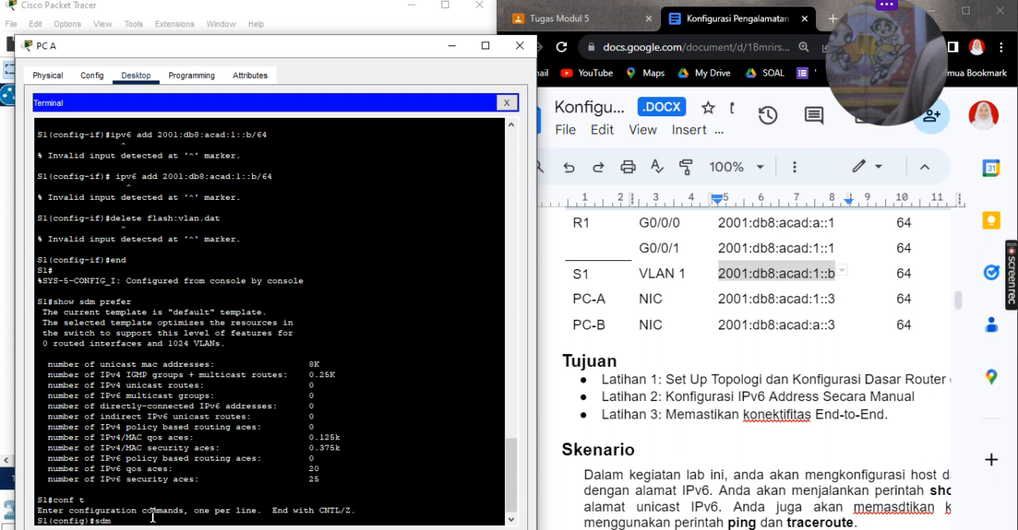
{"action": "type", "text": " prefer"}
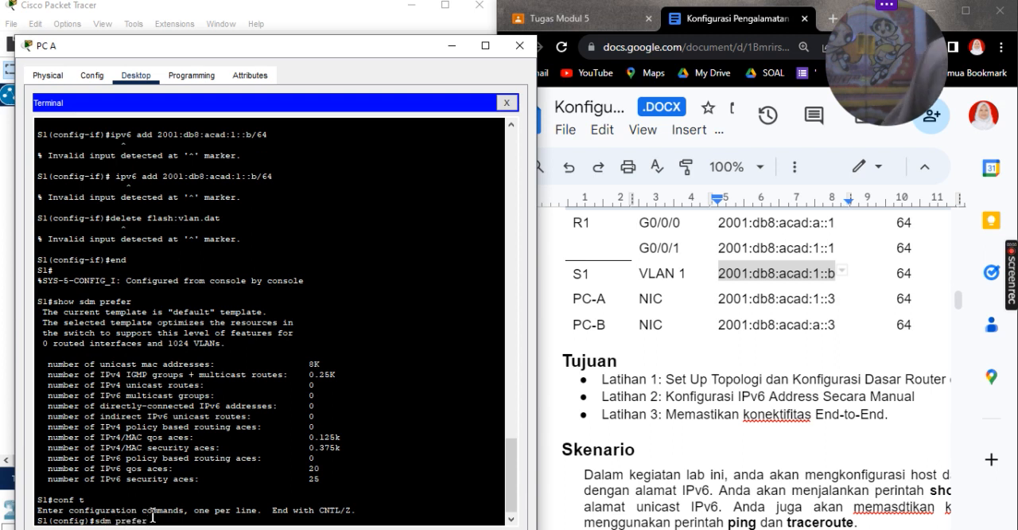
{"action": "type", "text": " dual"}
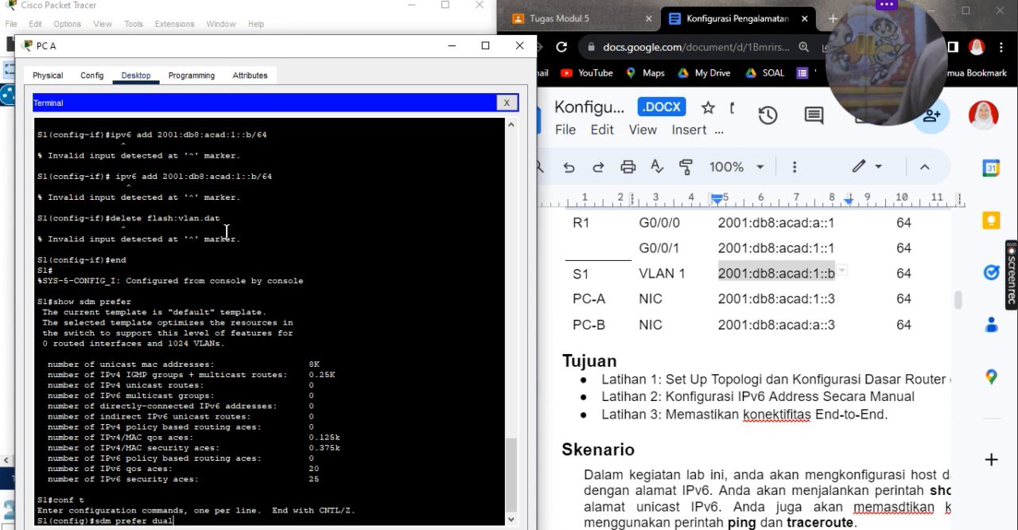
Step: Check R1's console session in PC B's terminal and minimize that window again
{"action": "mouse_move", "coordinate": [527, 528]}
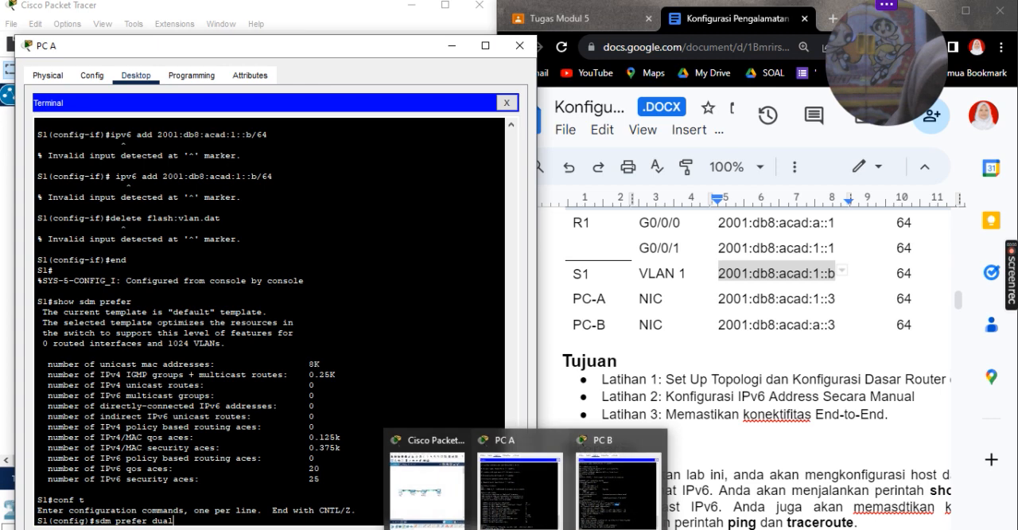
{"action": "left_click", "coordinate": [614, 498]}
{"action": "left_click", "coordinate": [614, 499]}
{"action": "scroll", "coordinate": [303, 430], "scroll_direction": "down", "scroll_amount": 10}
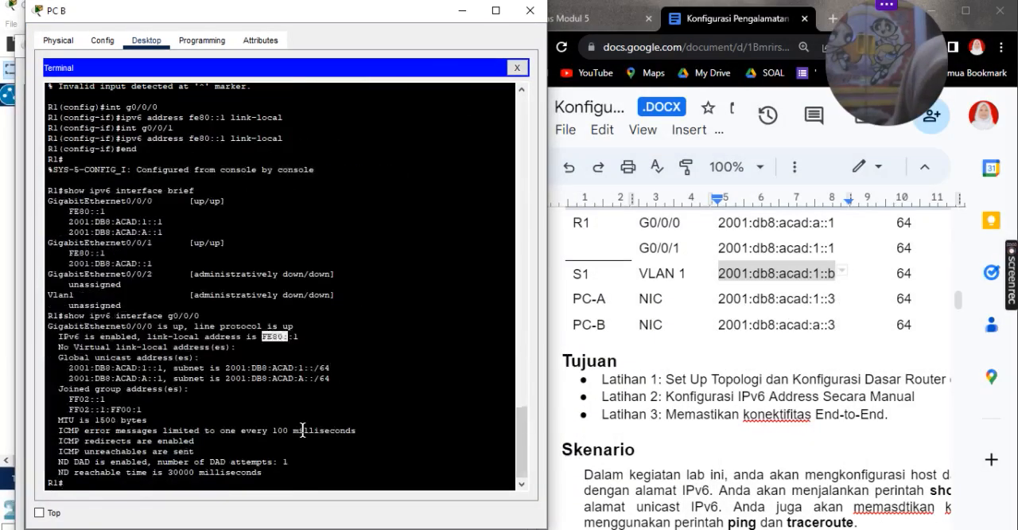
{"action": "left_click", "coordinate": [293, 473]}
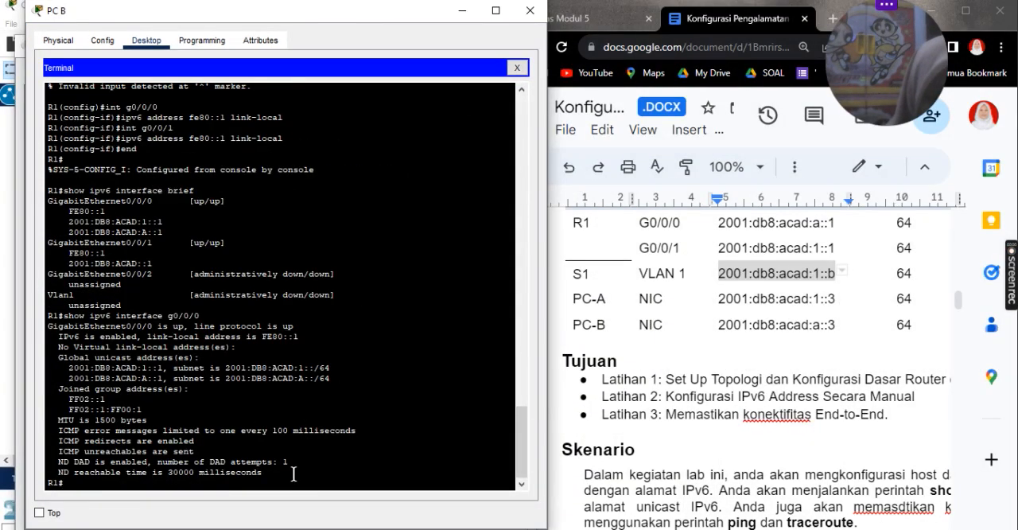
{"action": "key", "text": "Return"}
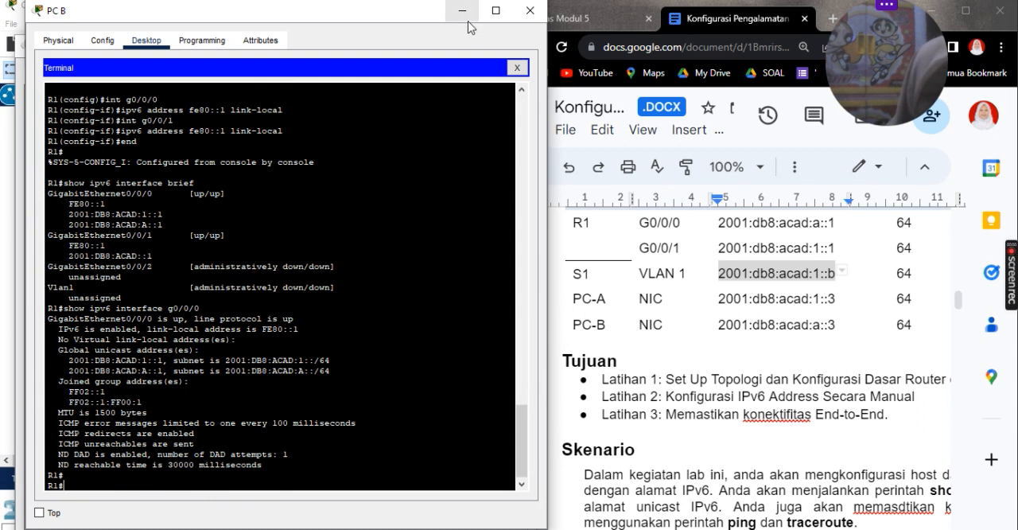
{"action": "left_click", "coordinate": [462, 11]}
Step: Complete and submit the pending command in PC A's terminal as sdm prefer dual-ipv4-and-ipv6 default
{"action": "left_click", "coordinate": [322, 451]}
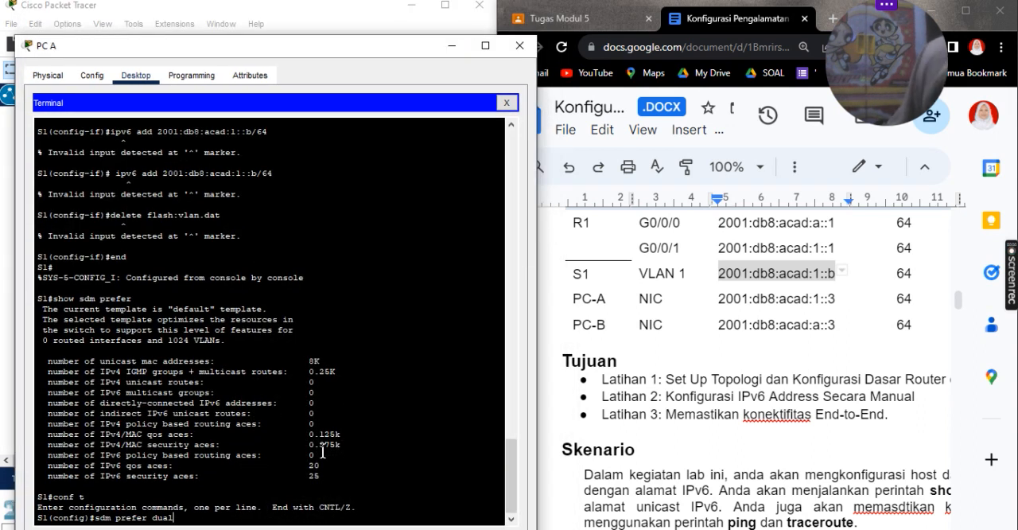
{"action": "key", "text": "Tab"}
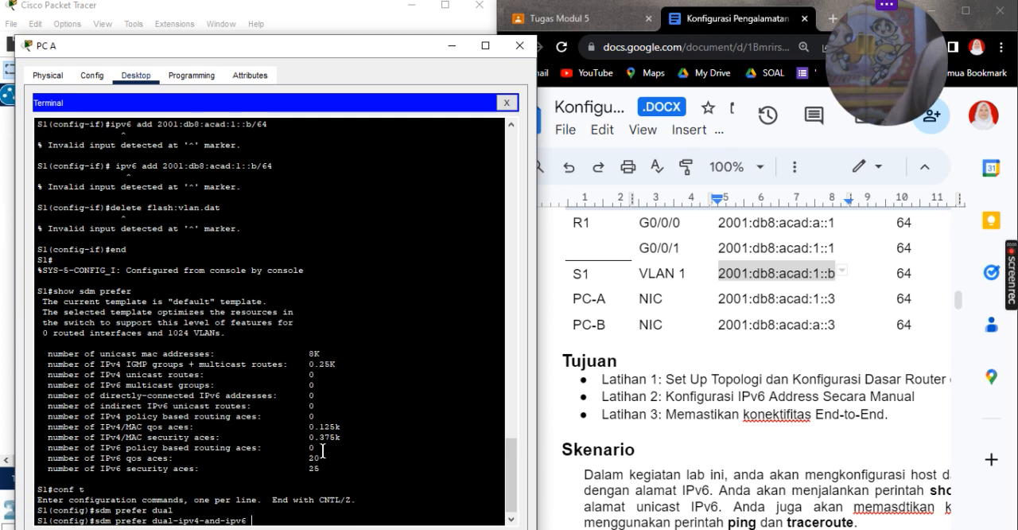
{"action": "type", "text": "de"}
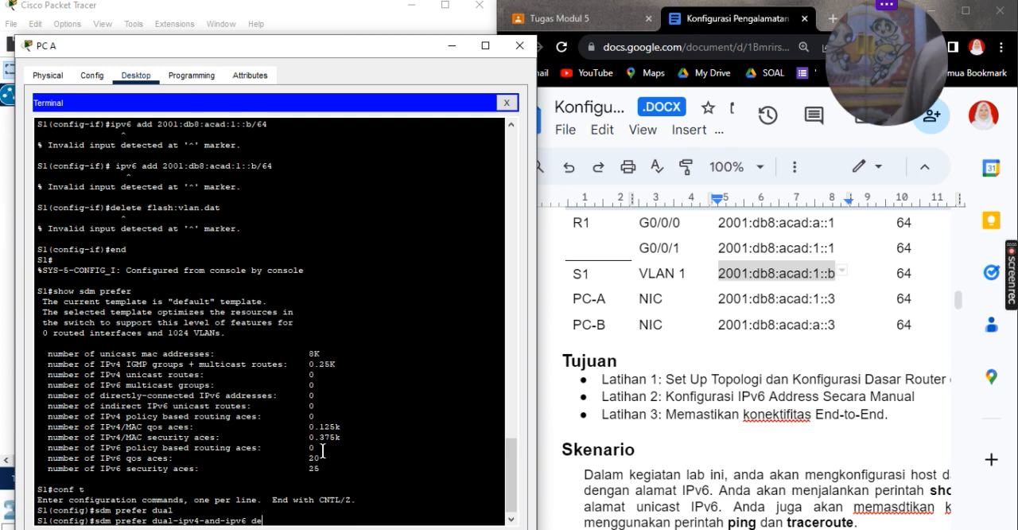
{"action": "type", "text": "fault"}
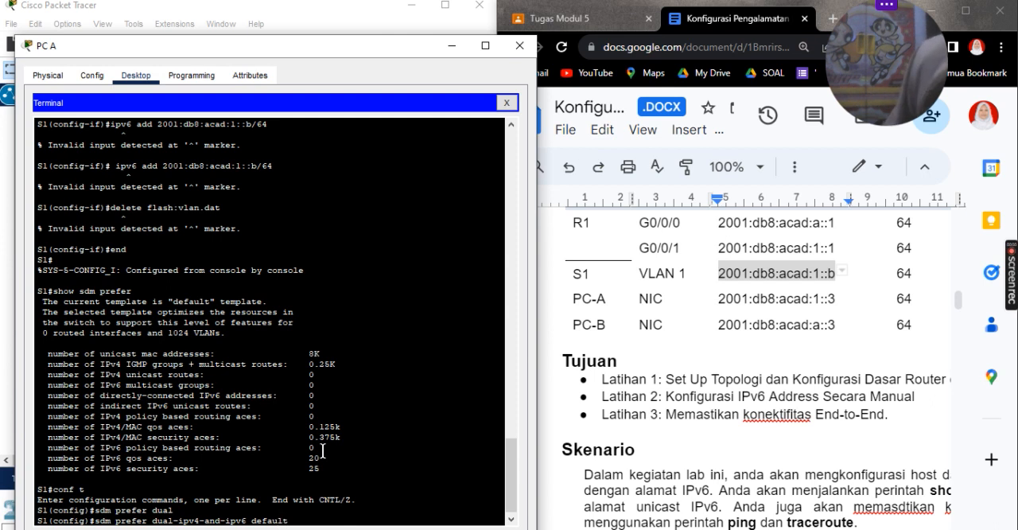
{"action": "key", "text": "Return"}
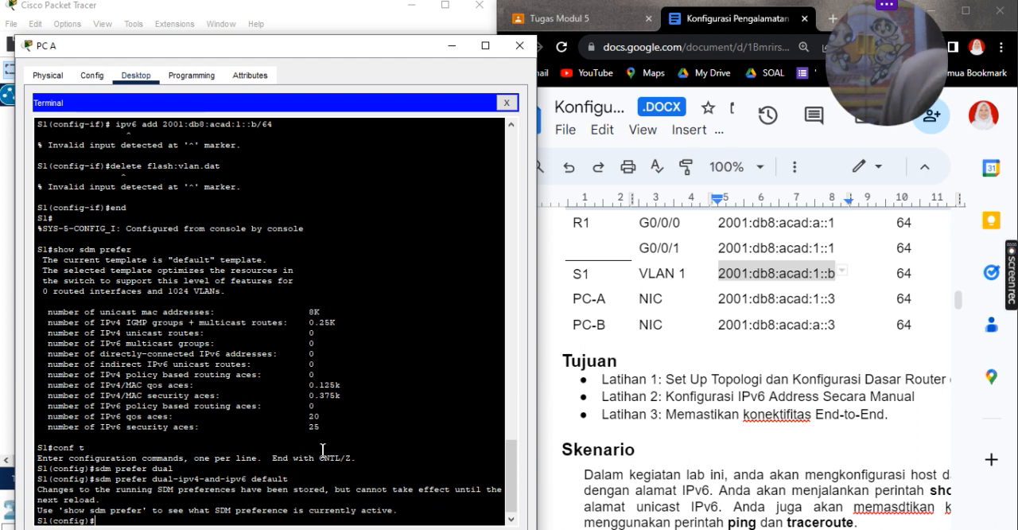
Step: Try to display the SDM template with show sdm prefer from S1's global configuration mode
{"action": "scroll", "coordinate": [323, 451], "scroll_direction": "down", "scroll_amount": 1}
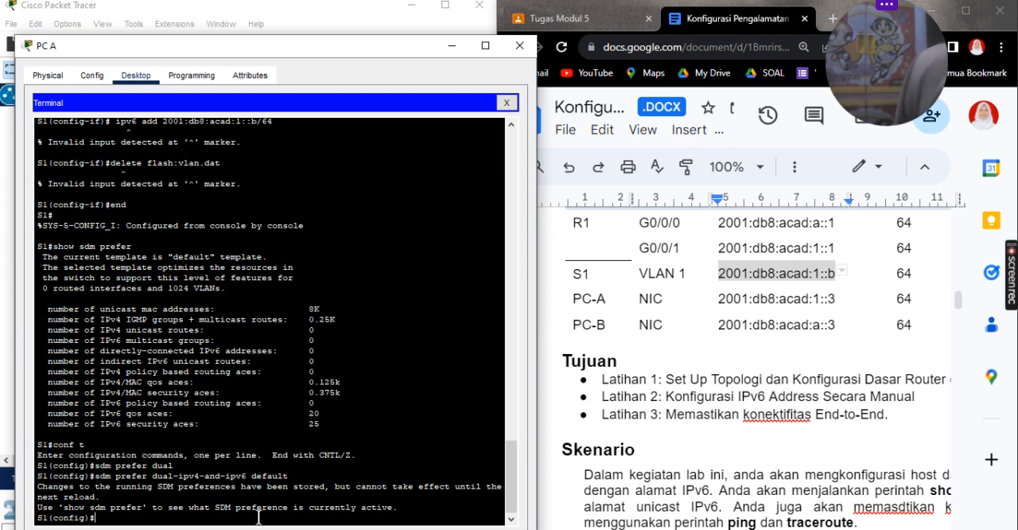
{"action": "key", "text": "Up"}
{"action": "key", "text": "Up"}
{"action": "key", "text": "Up"}
{"action": "key", "text": "Up"}
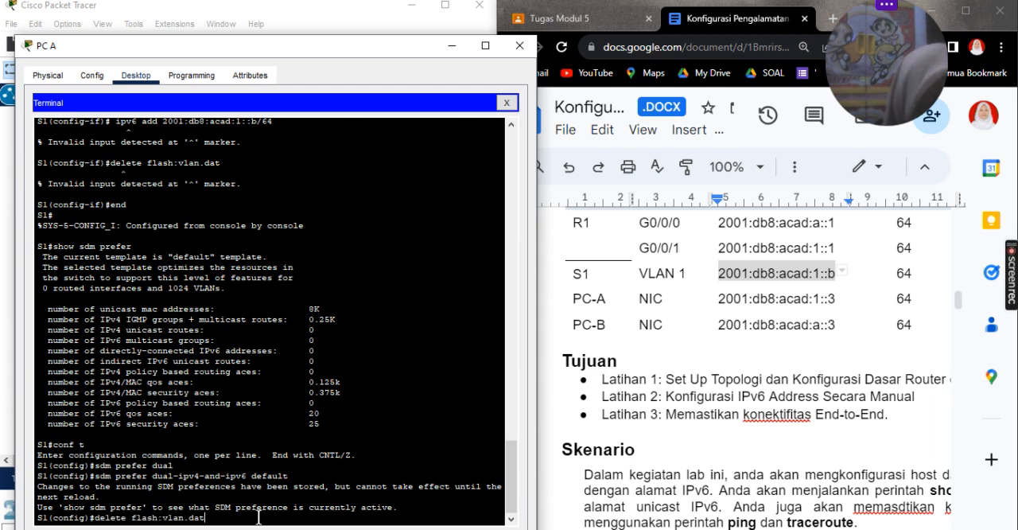
{"action": "key", "text": "Down"}
{"action": "key", "text": "Down"}
{"action": "key", "text": "Down"}
{"action": "key", "text": "Down"}
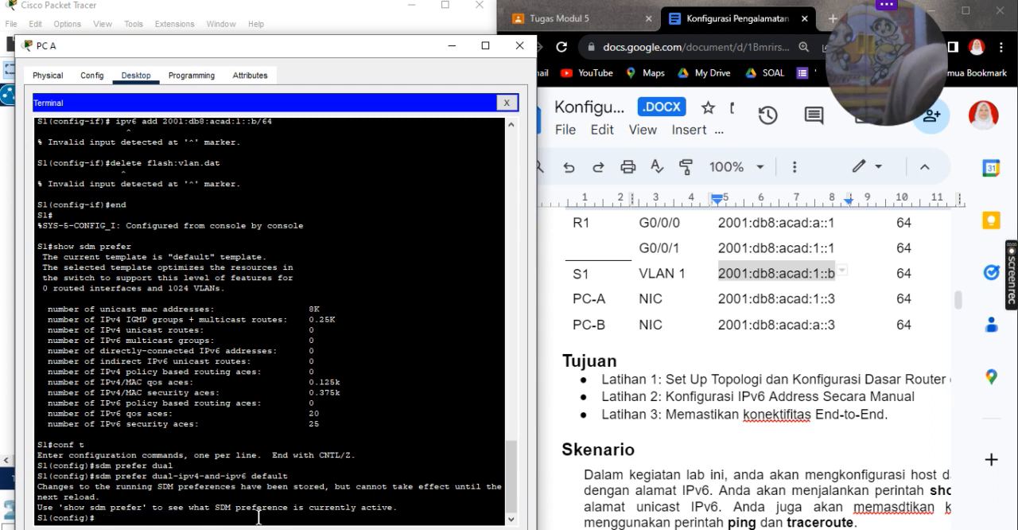
{"action": "type", "text": "sho"}
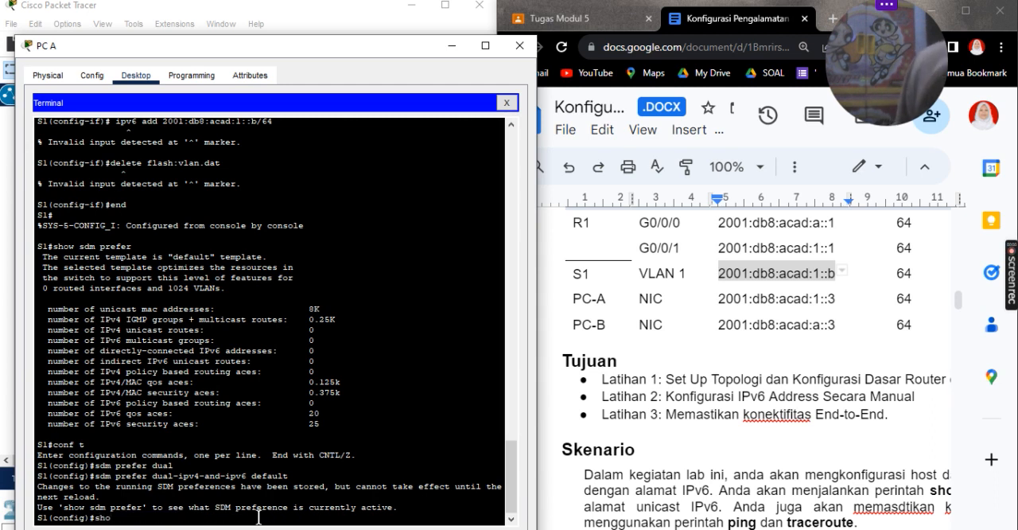
{"action": "type", "text": "w s"}
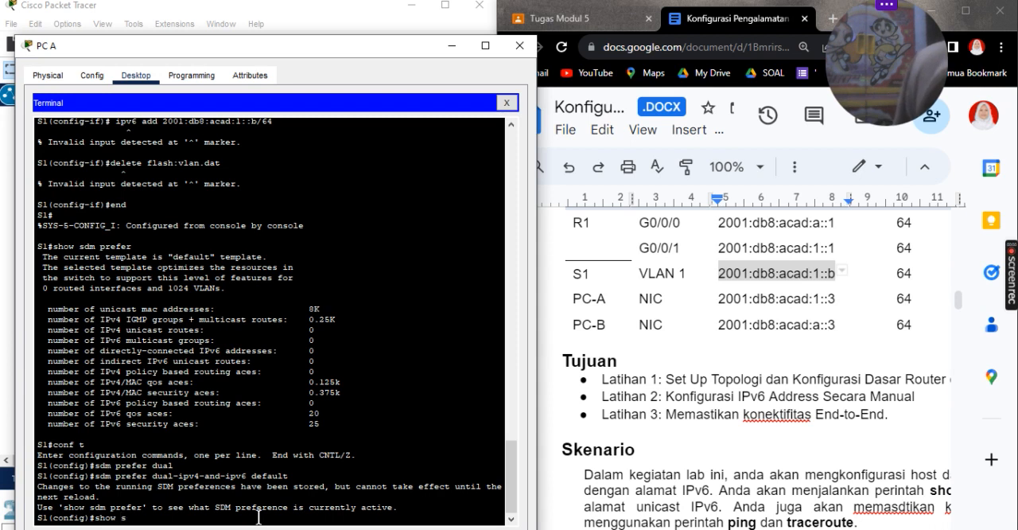
{"action": "type", "text": "dm prefer"}
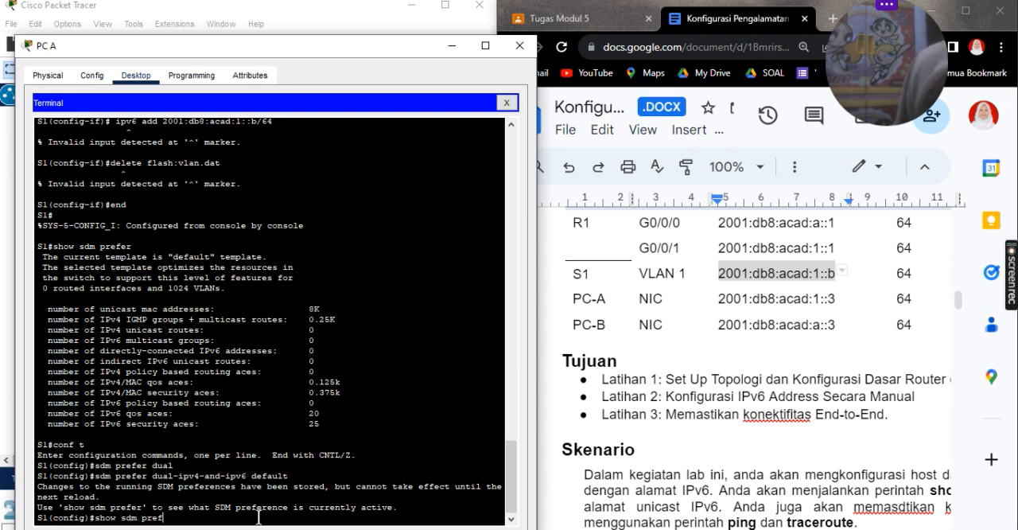
{"action": "key", "text": "Return"}
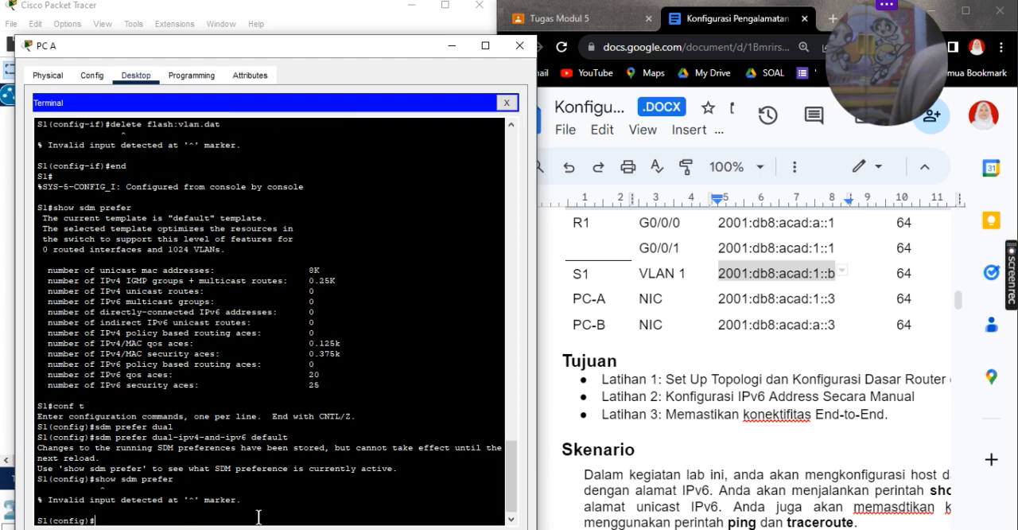
Step: Return S1 to privileged EXEC mode and check its SDM template status with show sdm prefer
{"action": "scroll", "coordinate": [259, 517], "scroll_direction": "down", "scroll_amount": 1}
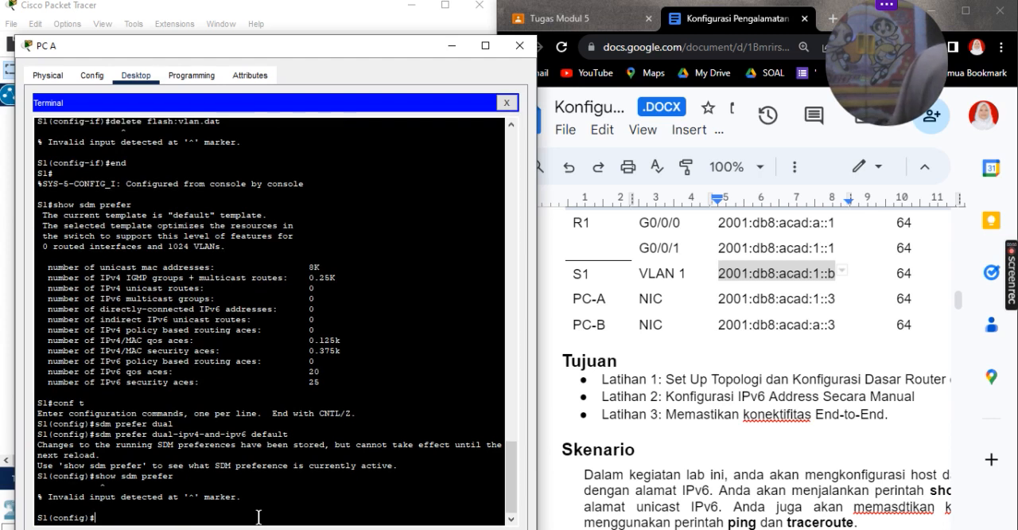
{"action": "type", "text": "end"}
{"action": "key", "text": "Return"}
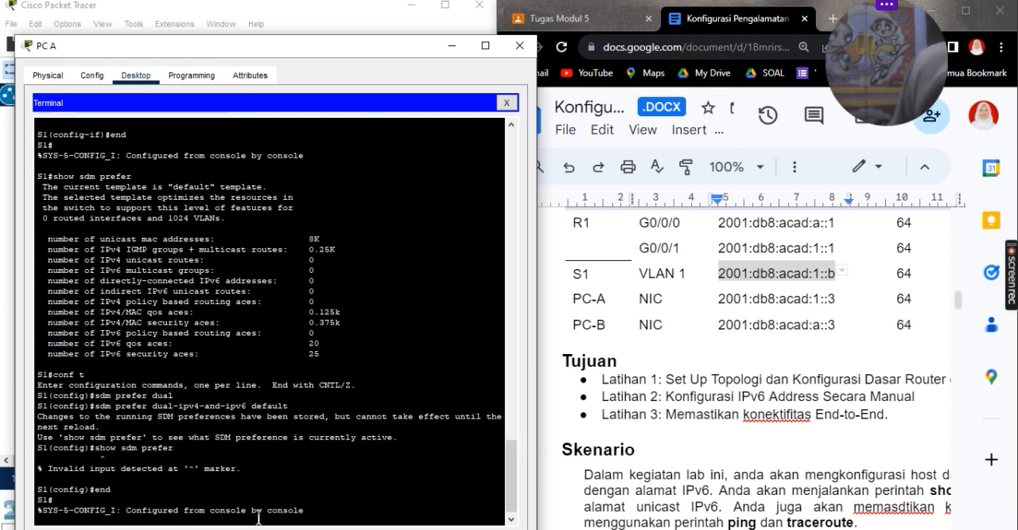
{"action": "key", "text": "Return"}
{"action": "type", "text": "show sdm prefer"}
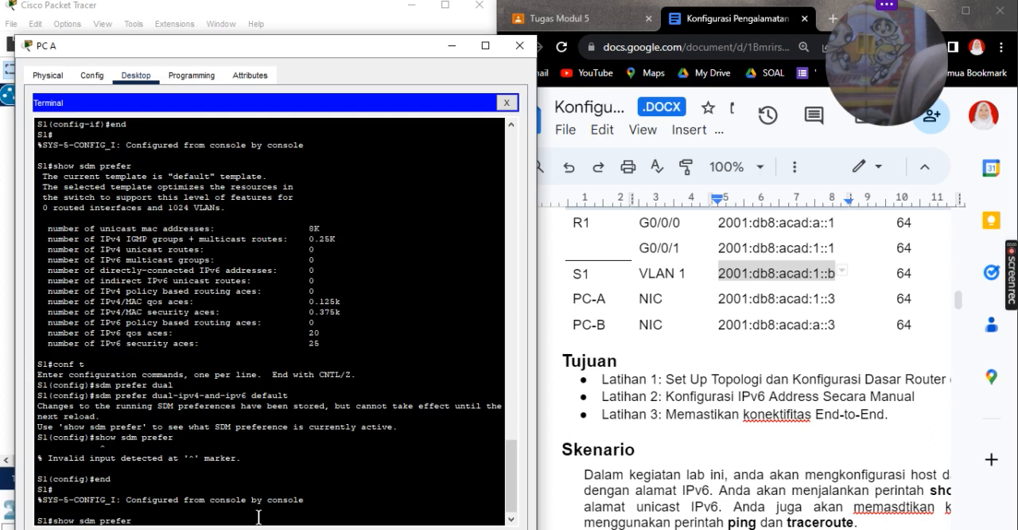
{"action": "key", "text": "Return"}
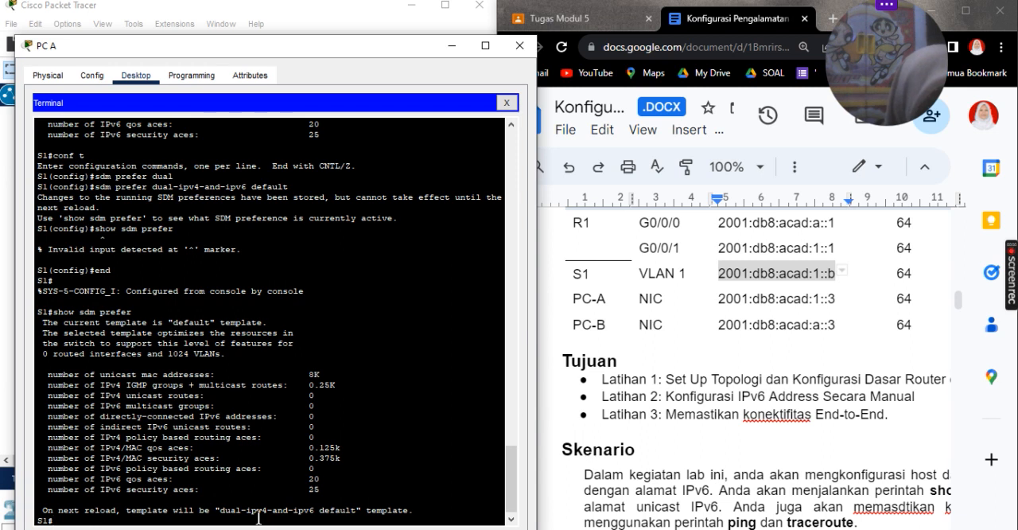
Step: Try to assign 2001:db8:acad:1::b/64 with ipv6 add from S1's global configuration mode, and close PC A's window
{"action": "type", "text": "show sdm prefer"}
{"action": "key", "text": "Up"}
{"action": "key", "text": "Return"}
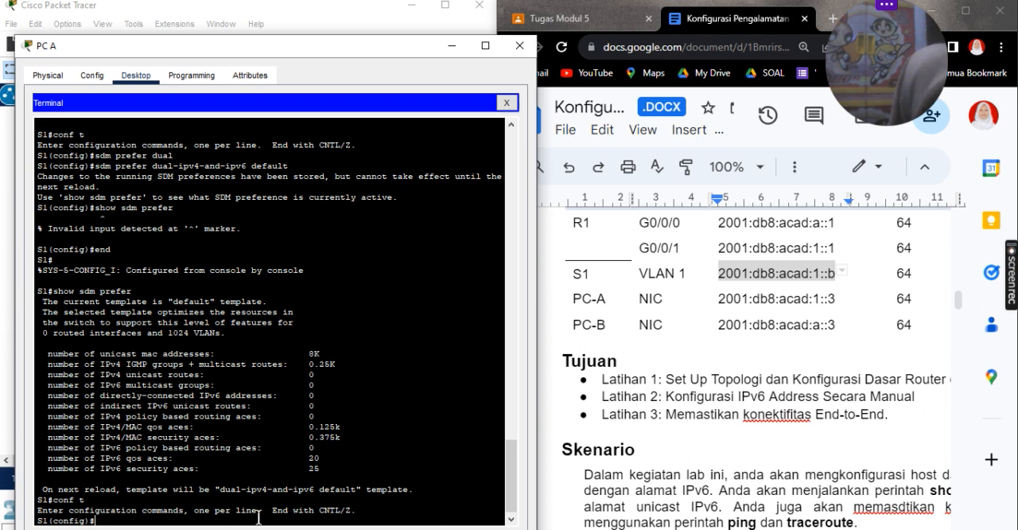
{"action": "type", "text": "ipv6 add 2001:db8:acad:1::b/64"}
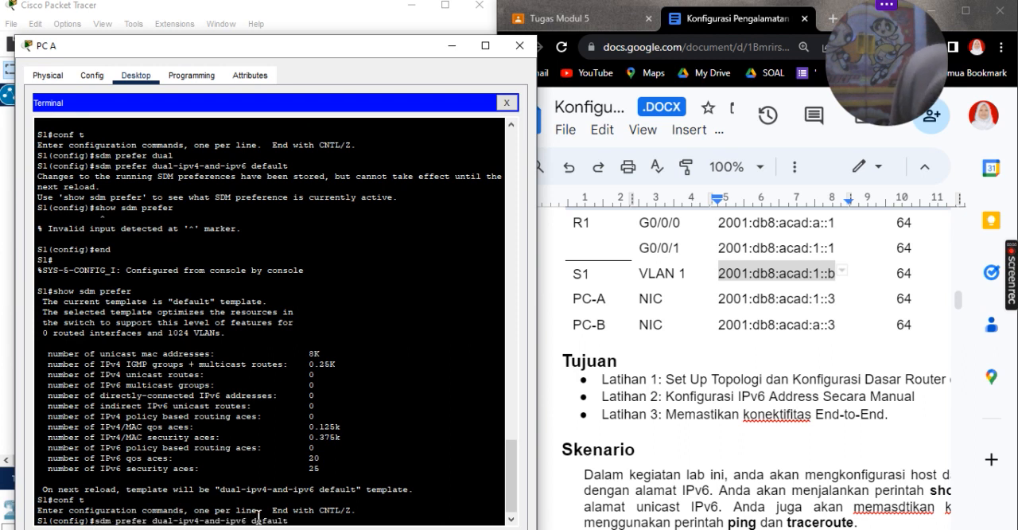
{"action": "key", "text": "Up"}
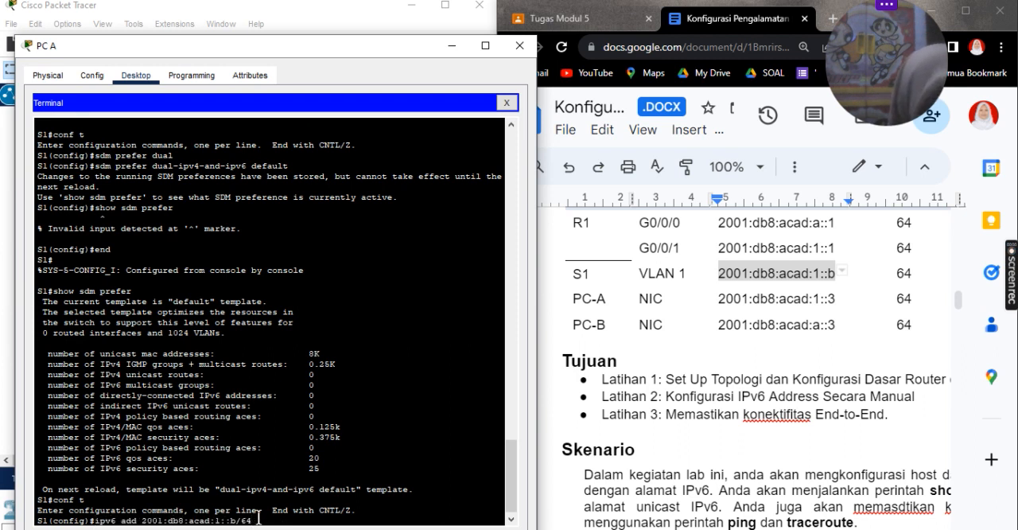
{"action": "key", "text": "Return"}
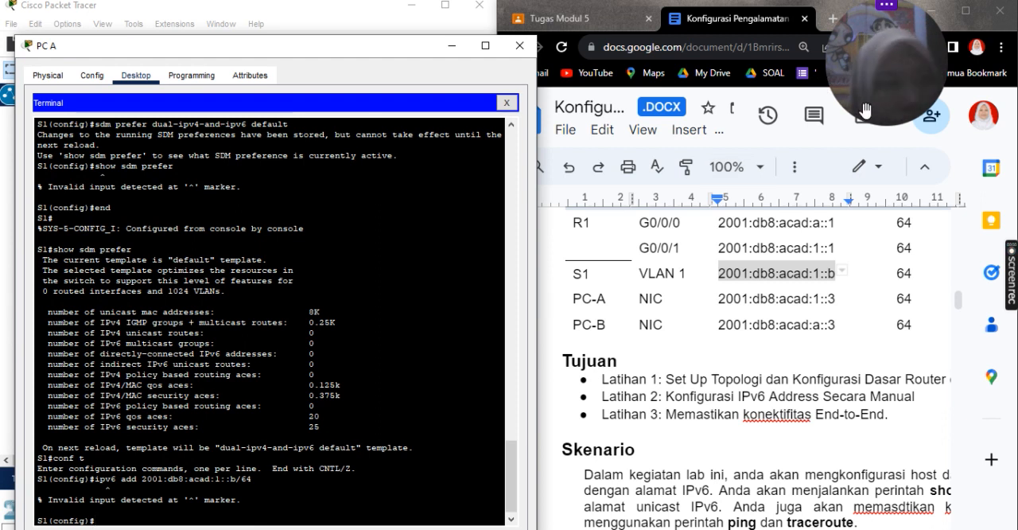
{"action": "left_click", "coordinate": [519, 46]}
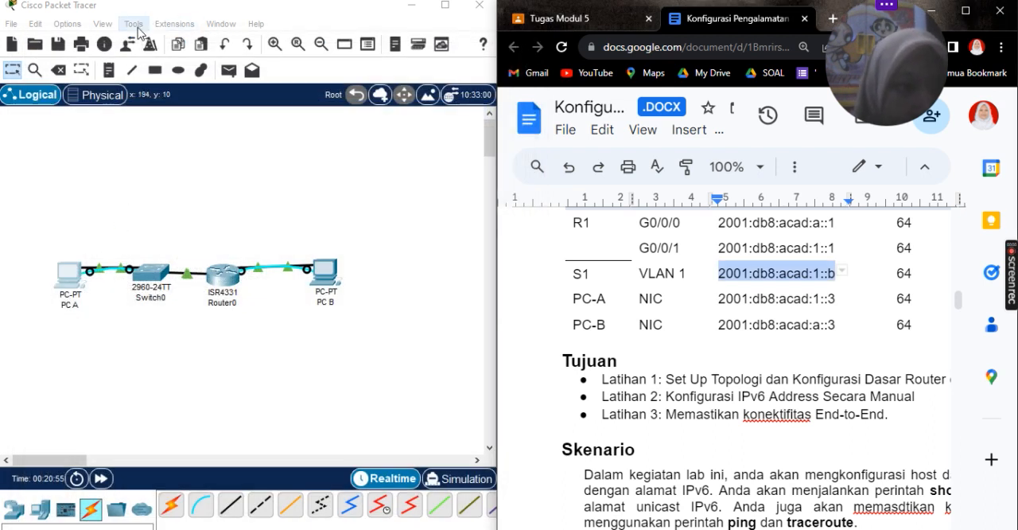
Step: Delete PC A from the topology and return to the selection tool
{"action": "left_click", "coordinate": [58, 70]}
{"action": "left_click", "coordinate": [69, 272]}
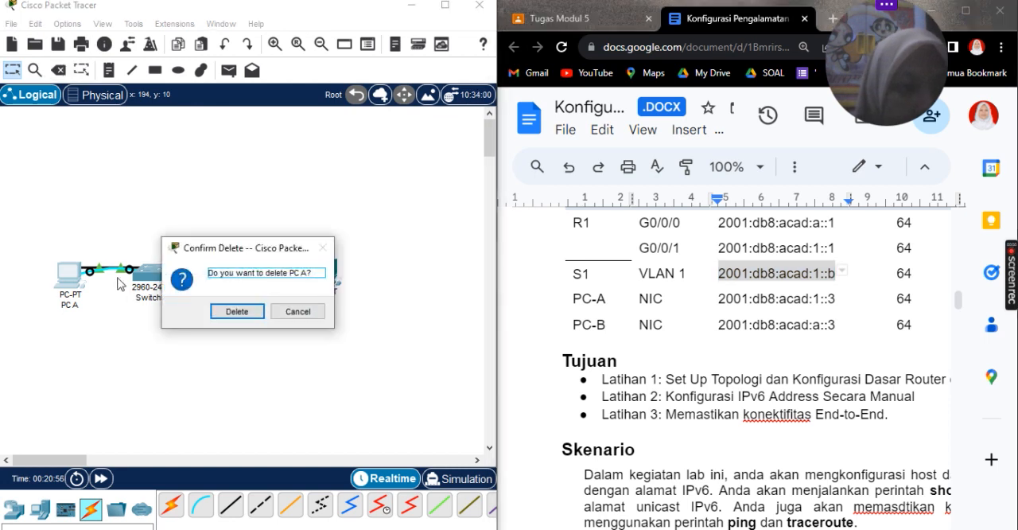
{"action": "left_click", "coordinate": [237, 311]}
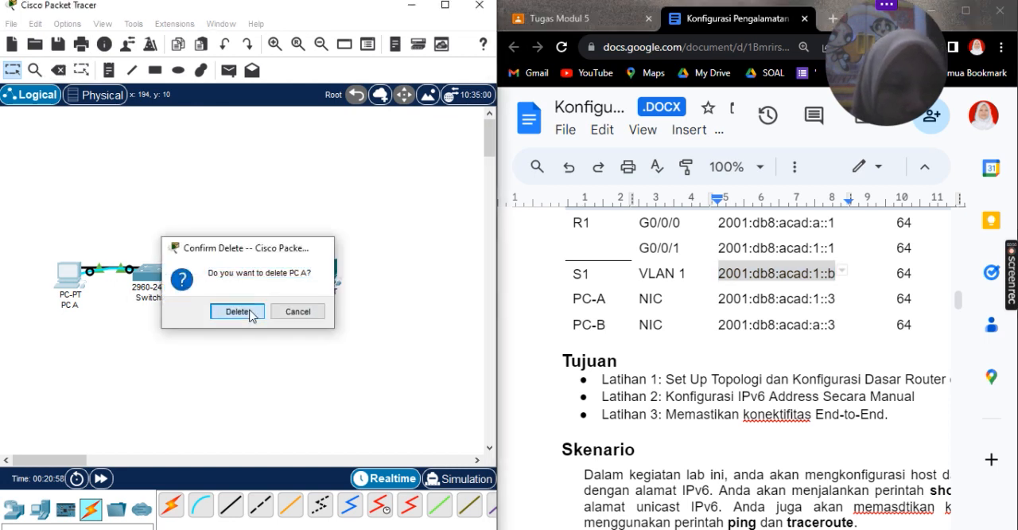
{"action": "left_click", "coordinate": [13, 70]}
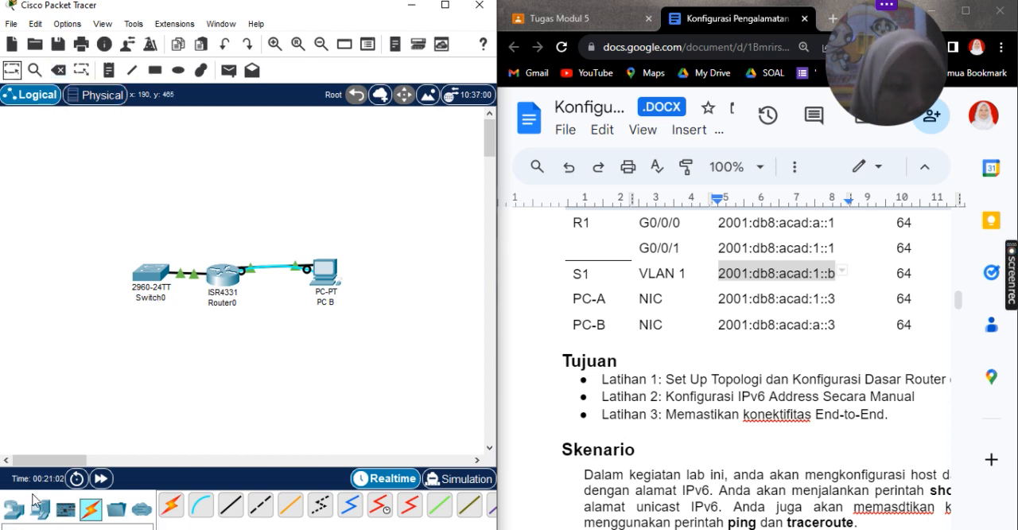
Step: Place a new PC beside Switch0 where the deleted one stood and name it PC A
{"action": "left_click", "coordinate": [13, 509]}
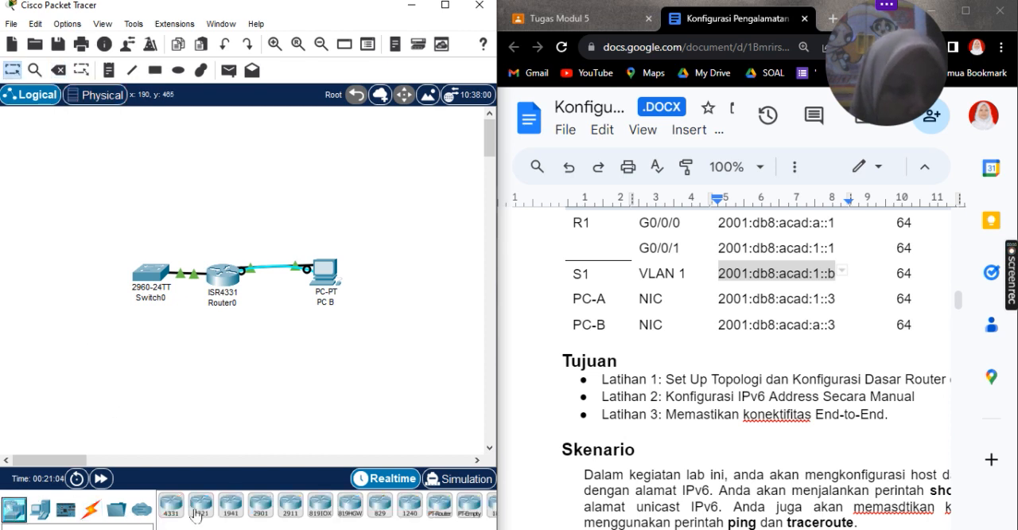
{"action": "left_click", "coordinate": [39, 510]}
{"action": "left_click", "coordinate": [173, 508]}
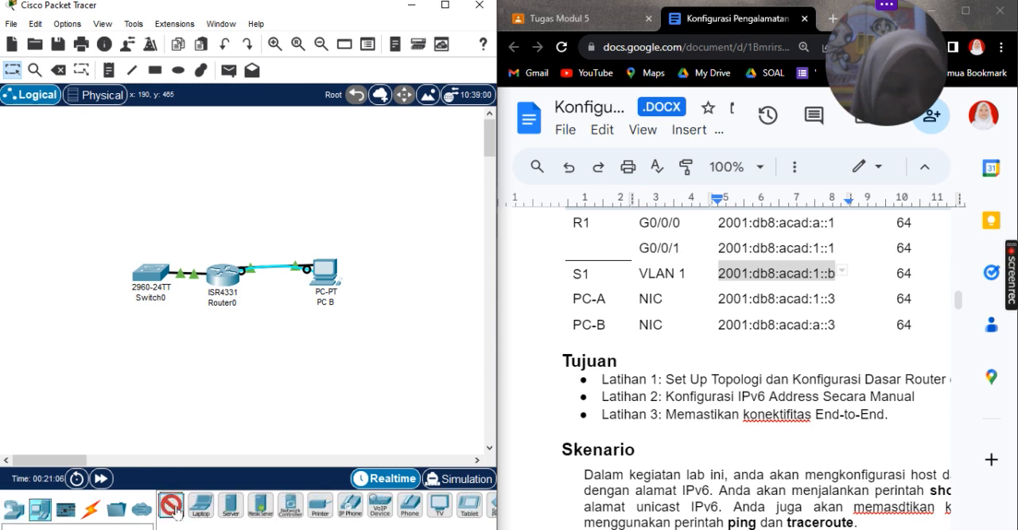
{"action": "left_click", "coordinate": [77, 283]}
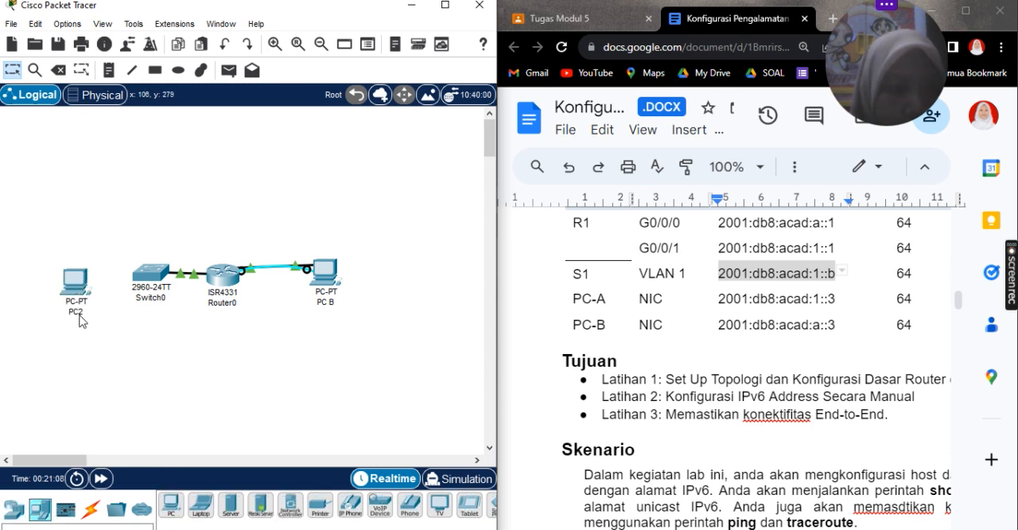
{"action": "left_click", "coordinate": [81, 312]}
{"action": "key", "text": "BackSpace"}
{"action": "type", "text": "2"}
{"action": "key", "text": "BackSpace"}
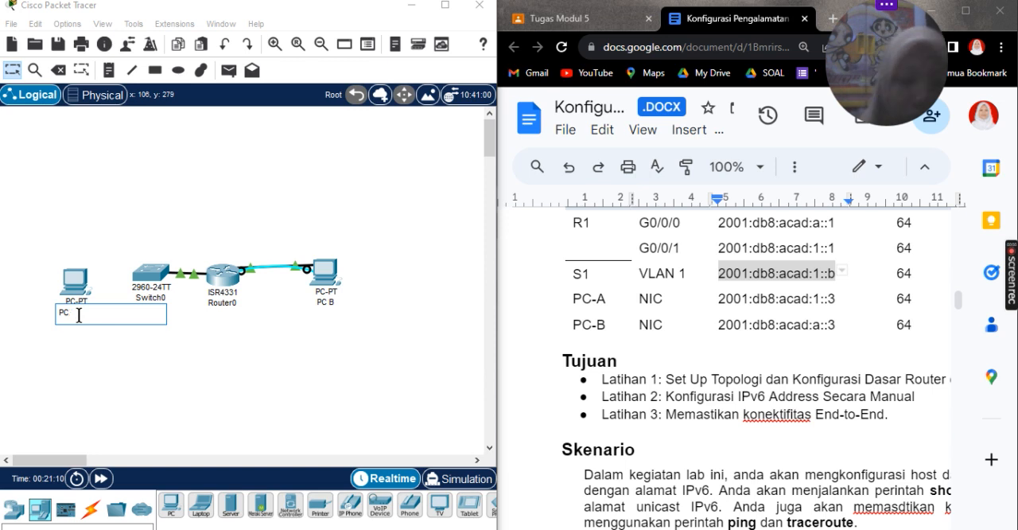
{"action": "type", "text": "A"}
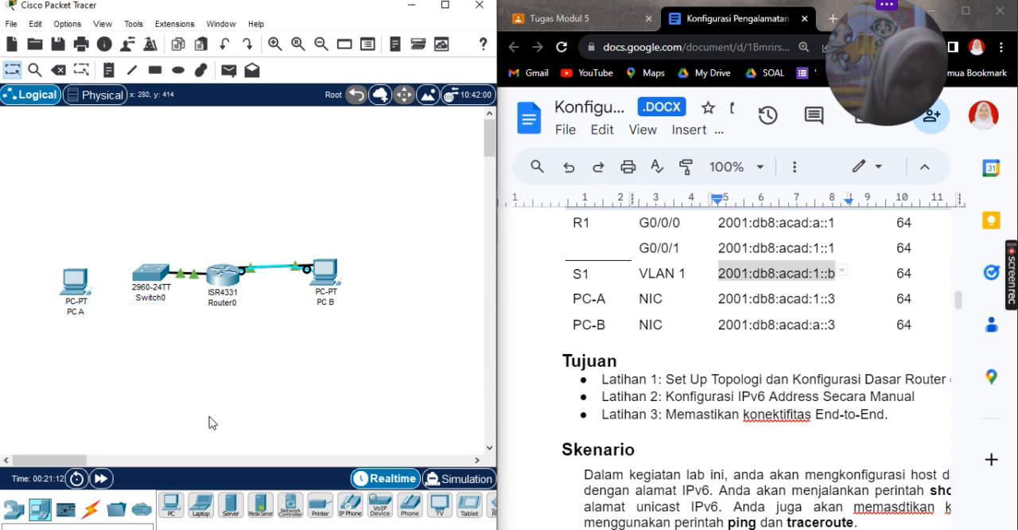
Step: Connect PC A's FastEthernet0 to Switch0's FastEthernet0/6 with a copper straight-through cable, and move PC A slightly up to align it
{"action": "left_click", "coordinate": [94, 507]}
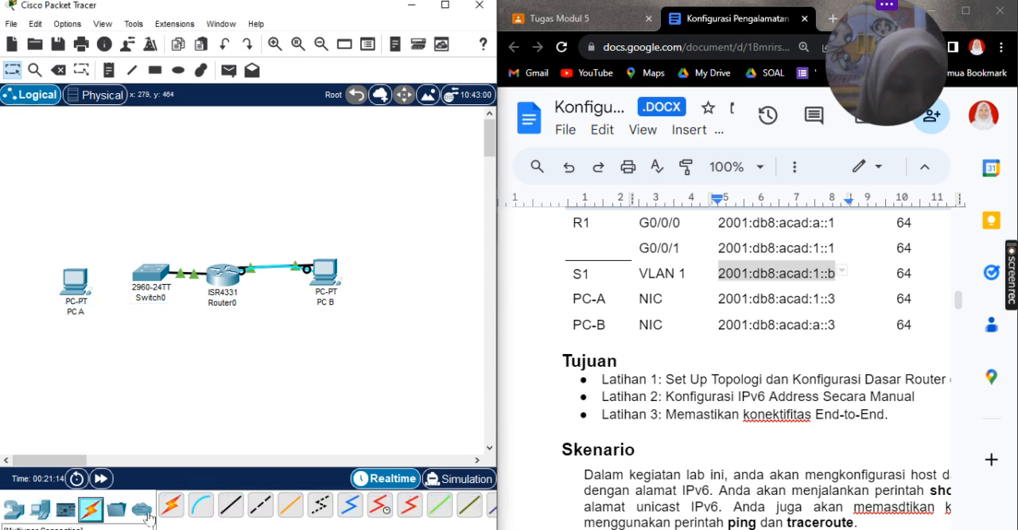
{"action": "left_click", "coordinate": [219, 511]}
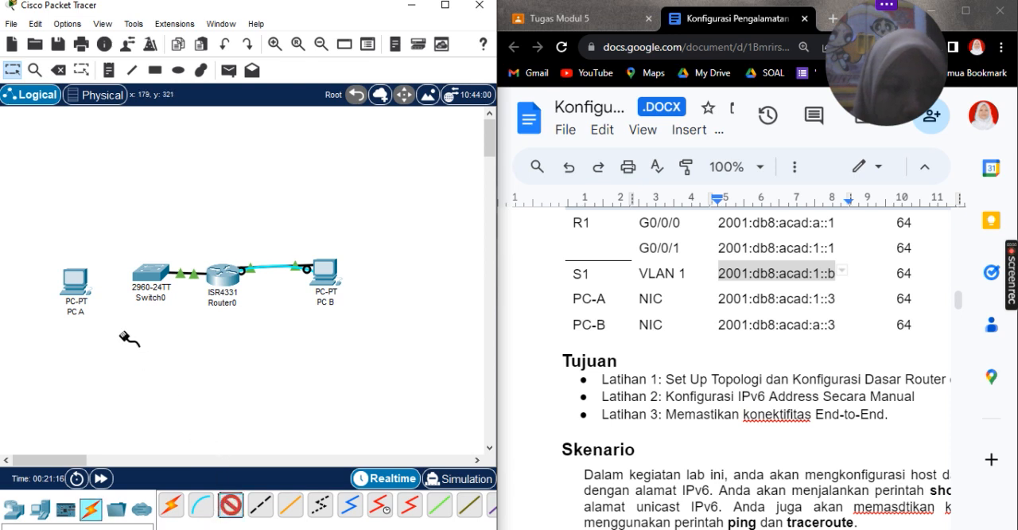
{"action": "left_click", "coordinate": [78, 291]}
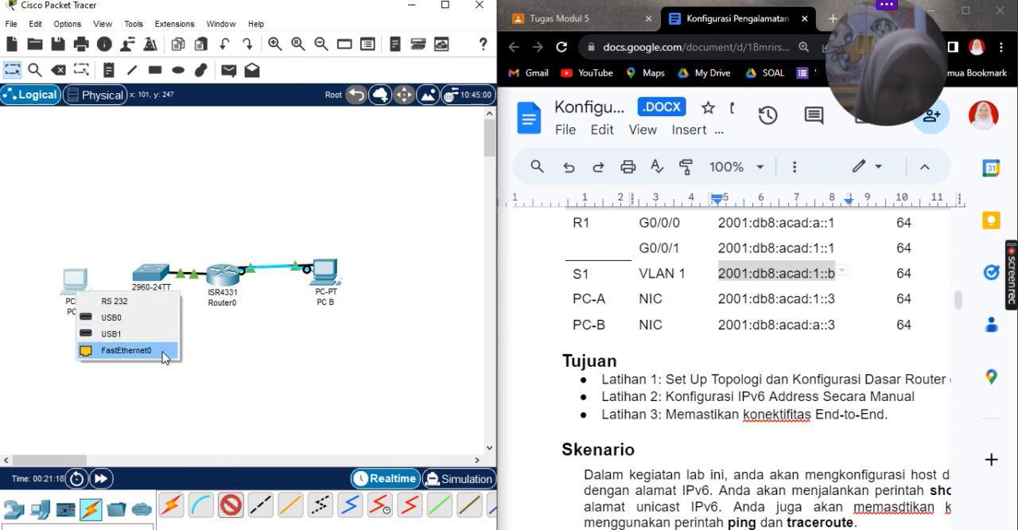
{"action": "left_click", "coordinate": [155, 355]}
{"action": "left_click", "coordinate": [75, 285]}
{"action": "left_click", "coordinate": [117, 350]}
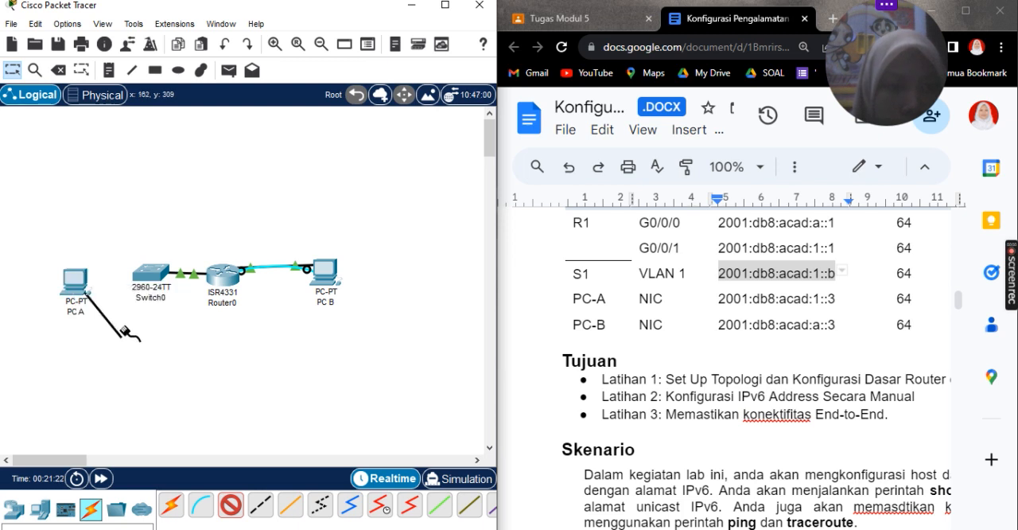
{"action": "left_click", "coordinate": [155, 279]}
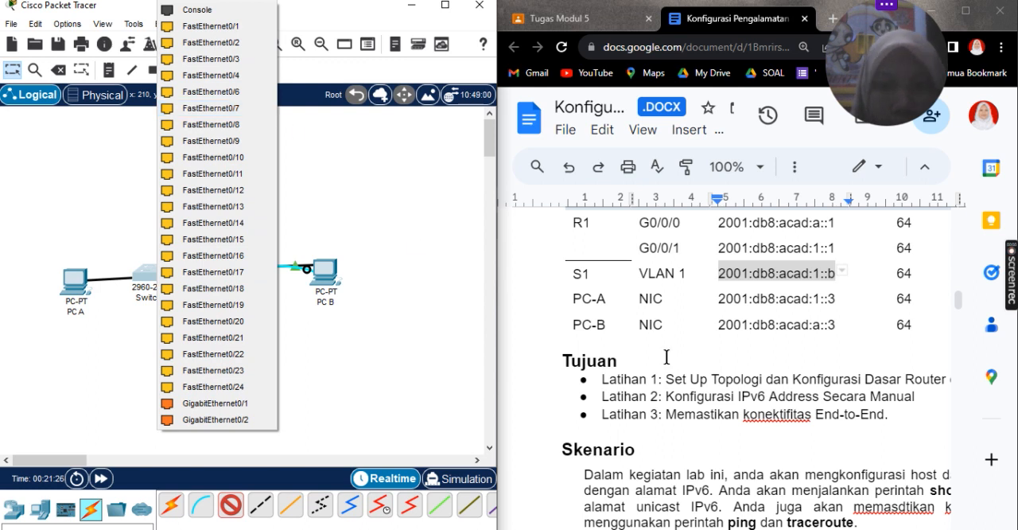
{"action": "scroll", "coordinate": [657, 364], "scroll_direction": "up", "scroll_amount": 10}
{"action": "scroll", "coordinate": [657, 365], "scroll_direction": "down", "scroll_amount": 5}
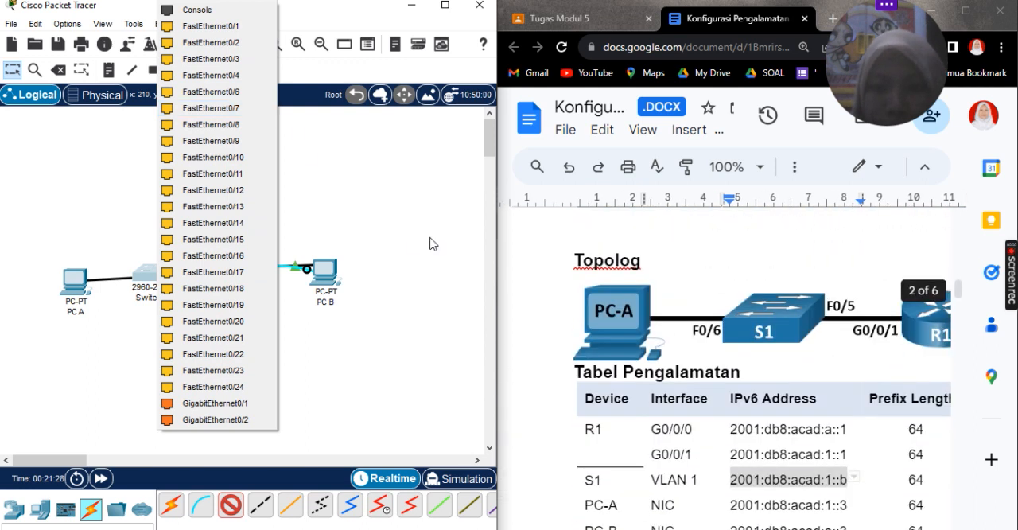
{"action": "left_click", "coordinate": [250, 95]}
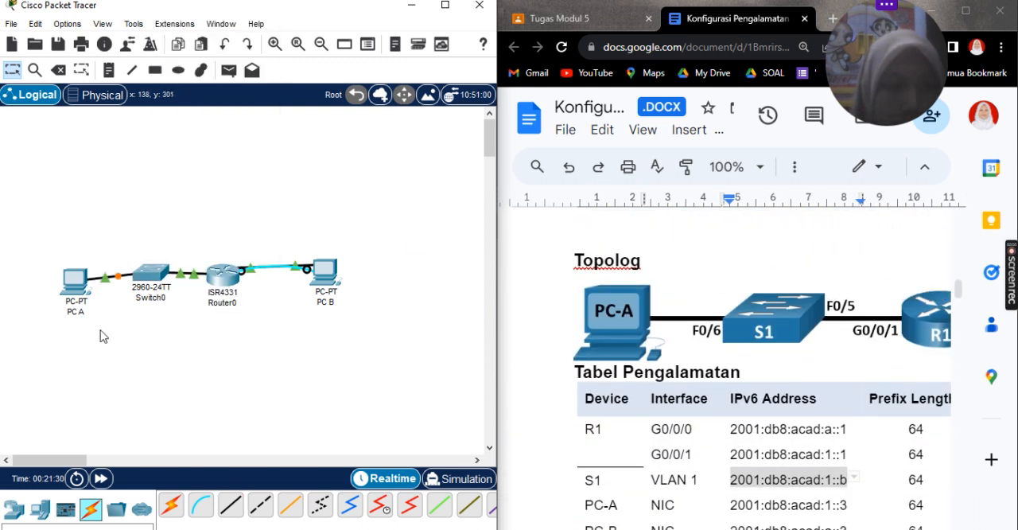
{"action": "mouse_move", "coordinate": [74, 295]}
{"action": "left_mouse_down"}
{"action": "mouse_move", "coordinate": [70, 267]}
{"action": "mouse_move", "coordinate": [71, 284]}
{"action": "left_mouse_up"}
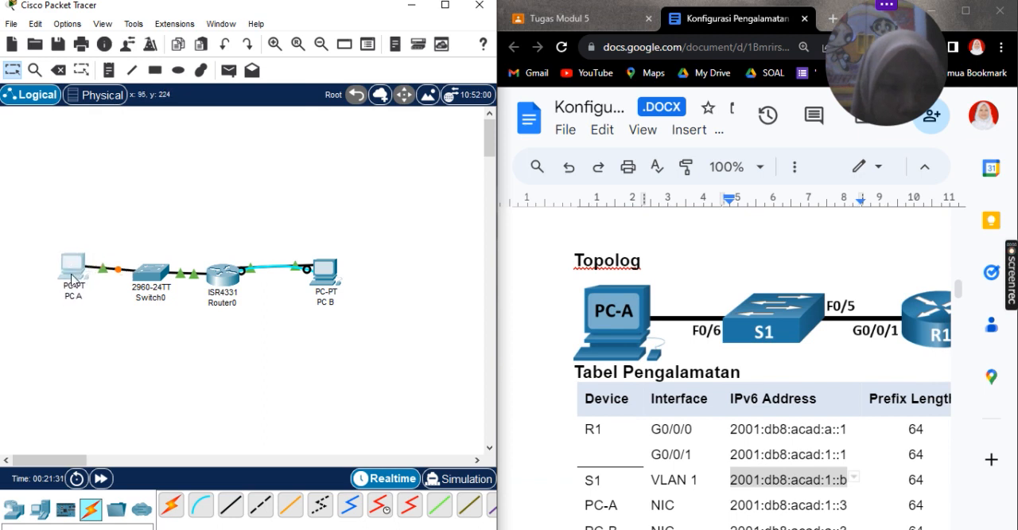
Step: Review R1's console output in PC B's terminal and find the lab document's instructions for enabling IPv6 routing on R1
{"action": "left_click", "coordinate": [324, 267]}
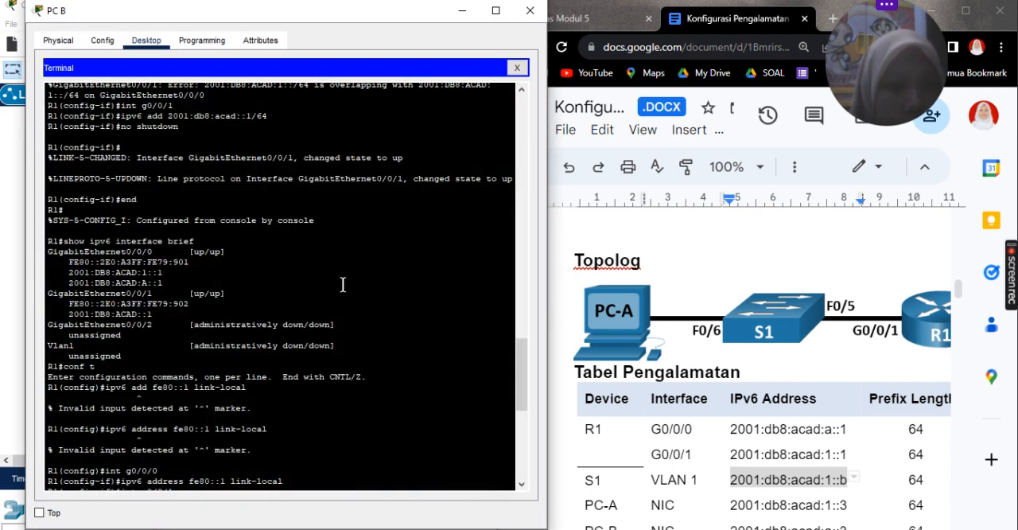
{"action": "scroll", "coordinate": [808, 360], "scroll_direction": "down", "scroll_amount": 20}
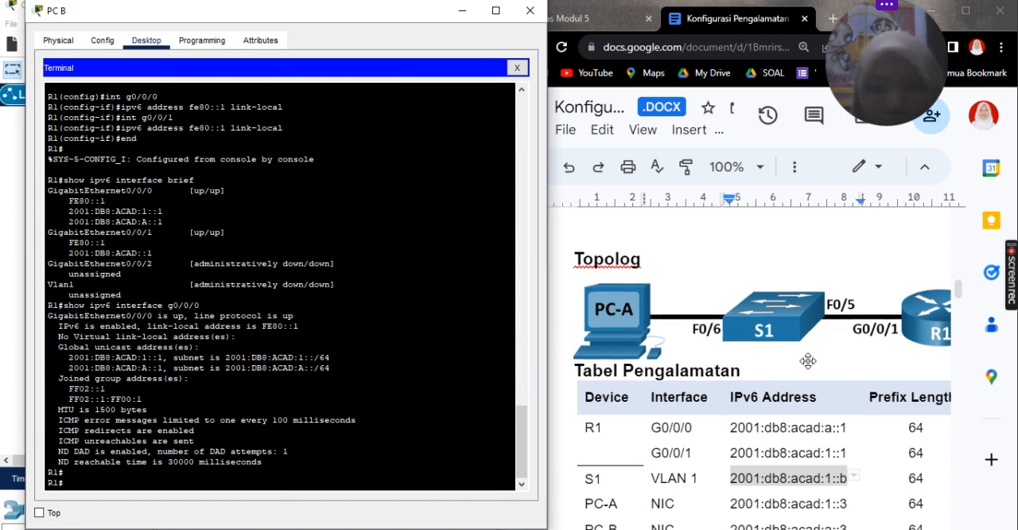
{"action": "scroll", "coordinate": [808, 360], "scroll_direction": "down", "scroll_amount": 5}
{"action": "scroll", "coordinate": [808, 360], "scroll_direction": "right", "scroll_amount": 3}
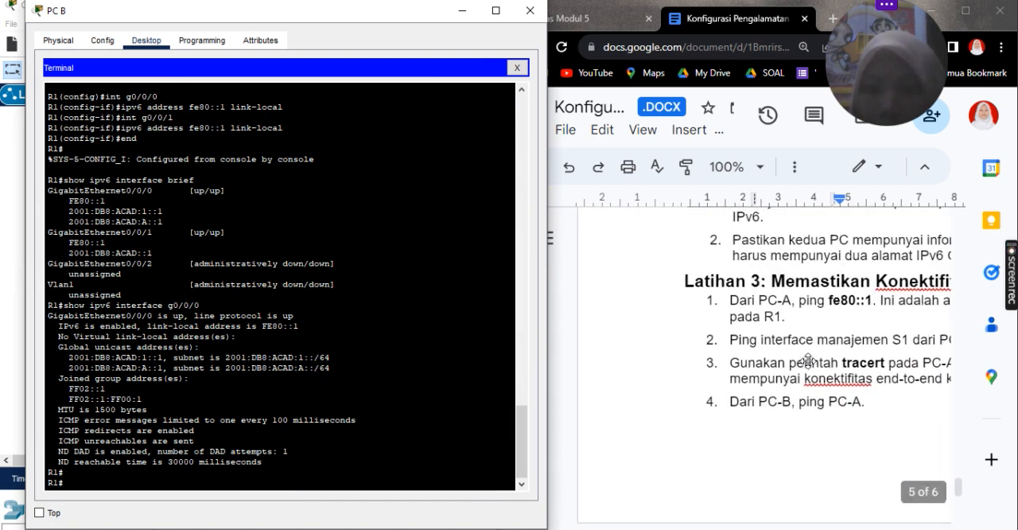
{"action": "scroll", "coordinate": [808, 361], "scroll_direction": "up", "scroll_amount": 4}
{"action": "scroll", "coordinate": [807, 360], "scroll_direction": "right", "scroll_amount": 2}
{"action": "scroll", "coordinate": [807, 361], "scroll_direction": "down", "scroll_amount": 3}
{"action": "scroll", "coordinate": [807, 361], "scroll_direction": "left", "scroll_amount": 4}
{"action": "scroll", "coordinate": [808, 361], "scroll_direction": "right", "scroll_amount": 2}
{"action": "scroll", "coordinate": [808, 361], "scroll_direction": "up", "scroll_amount": 10}
{"action": "scroll", "coordinate": [808, 361], "scroll_direction": "down", "scroll_amount": 6}
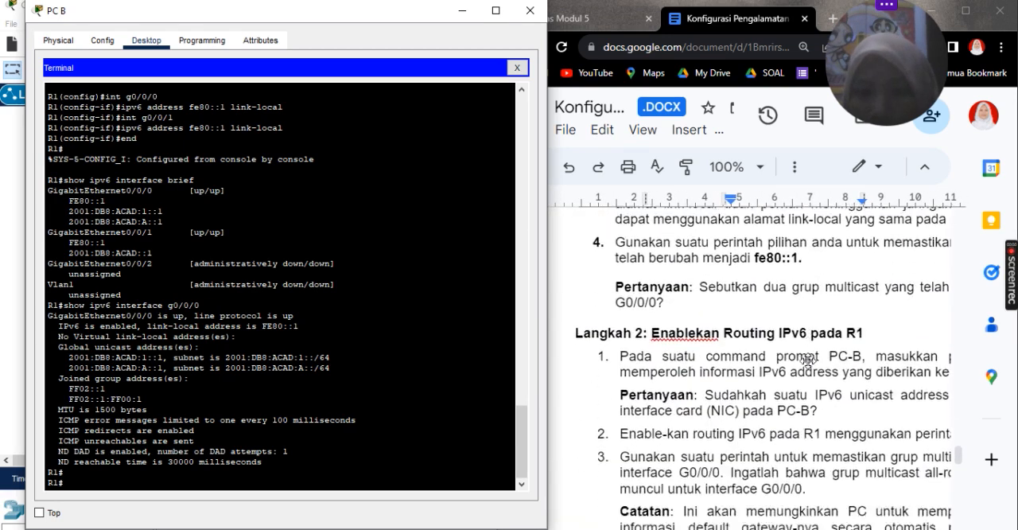
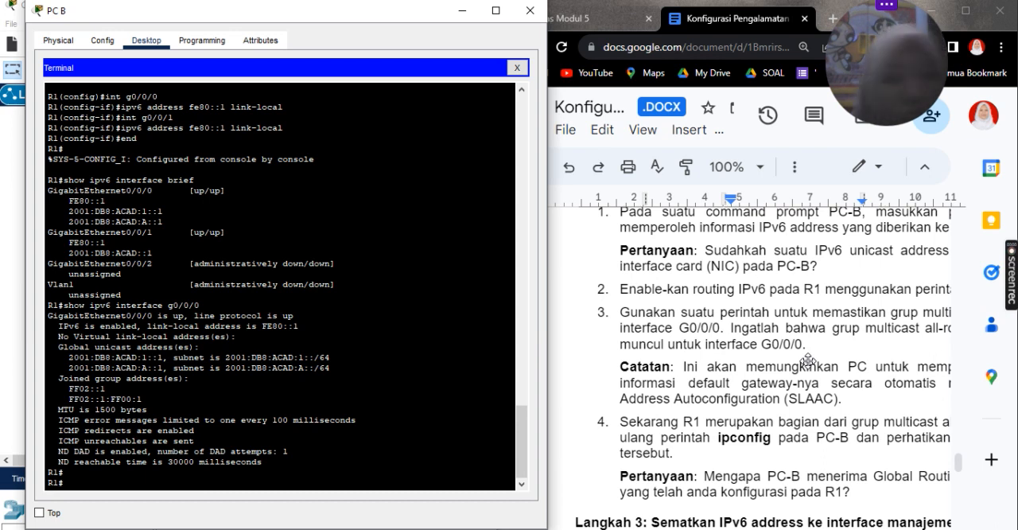
Step: Enable IPv6 routing on R1 with ipv6 unicast-routing in global configuration mode, and exit configuration mode
{"action": "scroll", "coordinate": [808, 360], "scroll_direction": "up", "scroll_amount": 5}
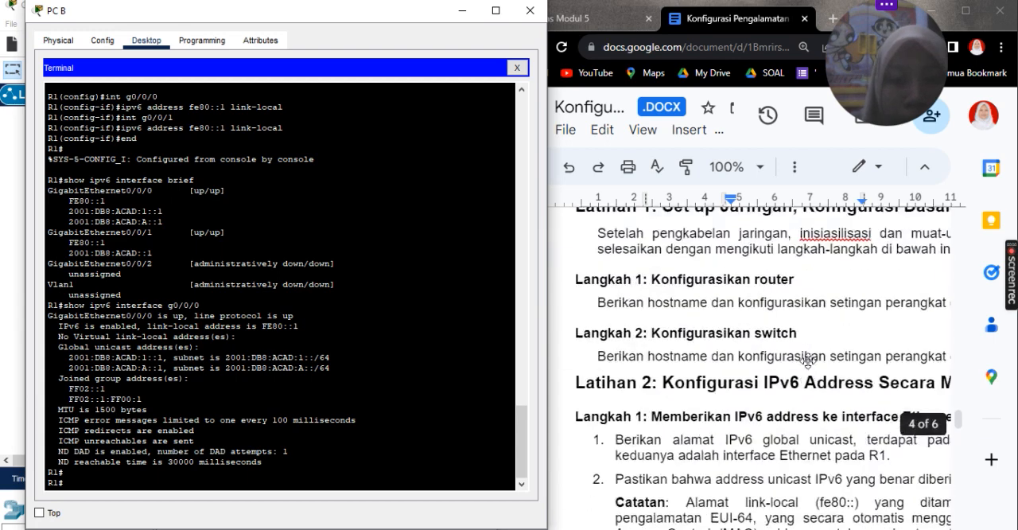
{"action": "scroll", "coordinate": [808, 360], "scroll_direction": "down", "scroll_amount": 3}
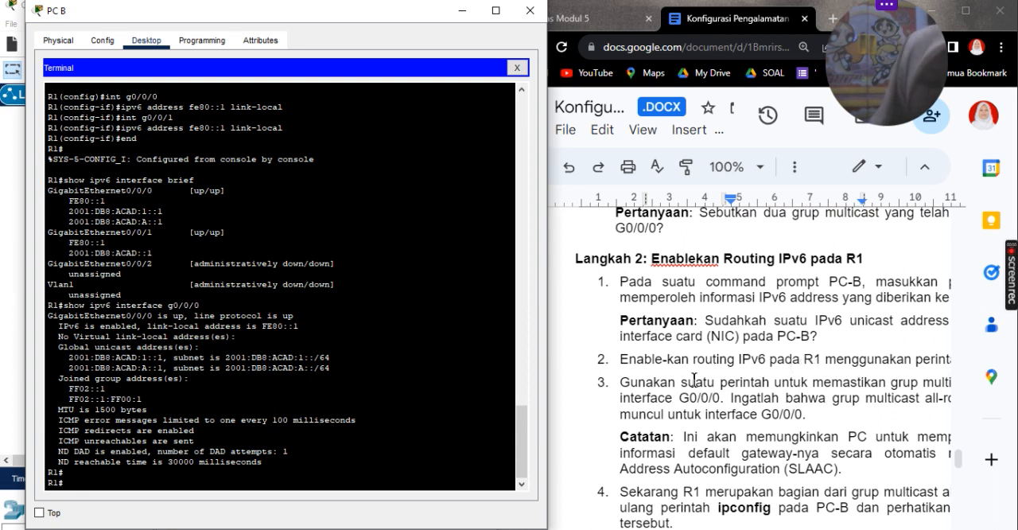
{"action": "type", "text": "conf t"}
{"action": "key", "text": "Return"}
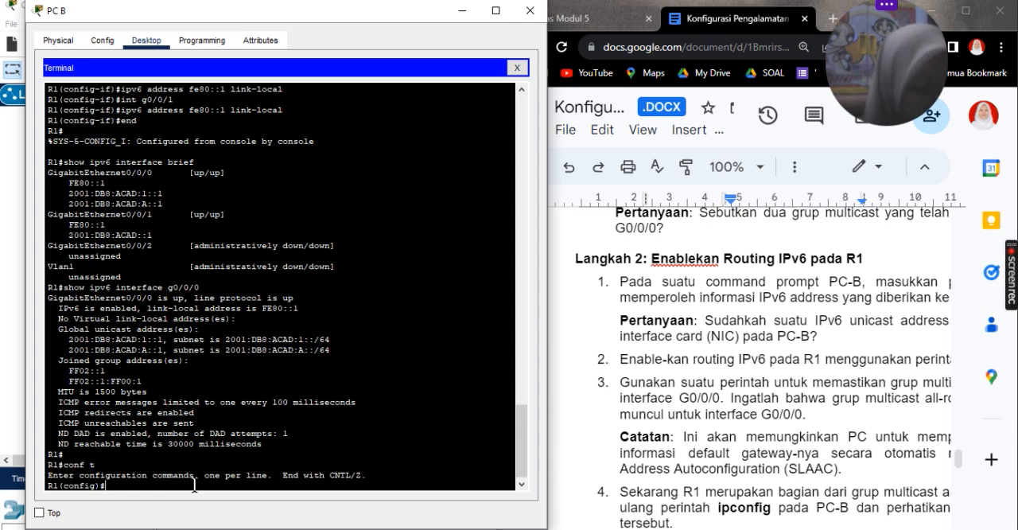
{"action": "type", "text": "ip"}
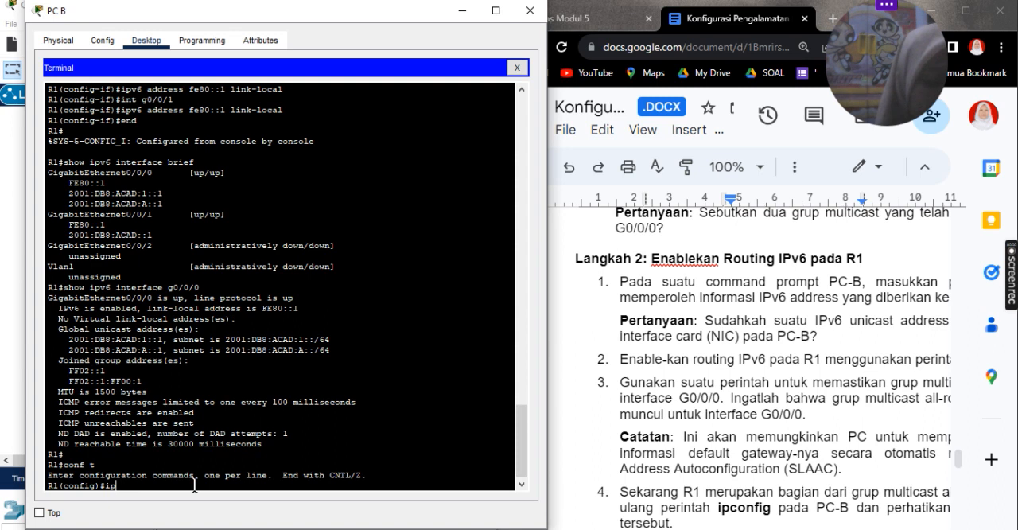
{"action": "type", "text": "v6"}
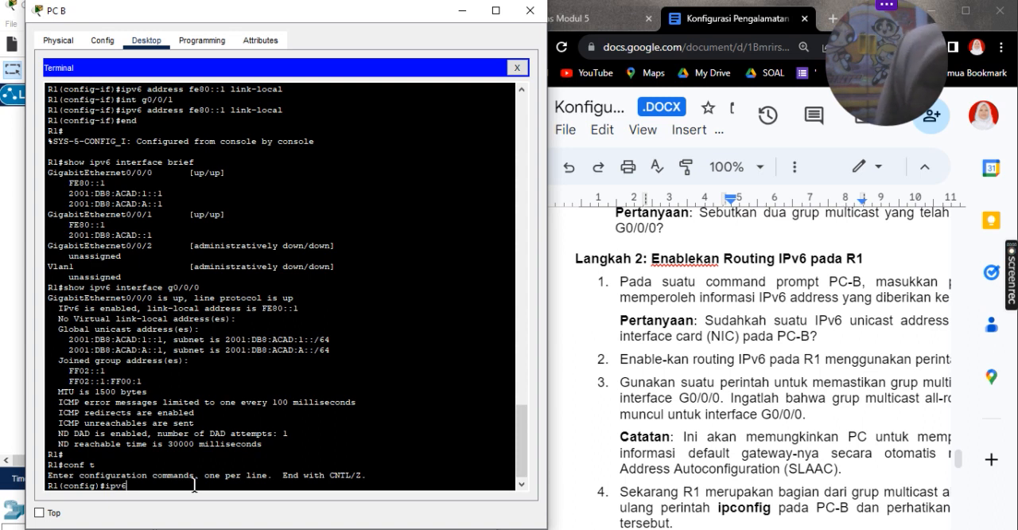
{"action": "type", "text": " uni"}
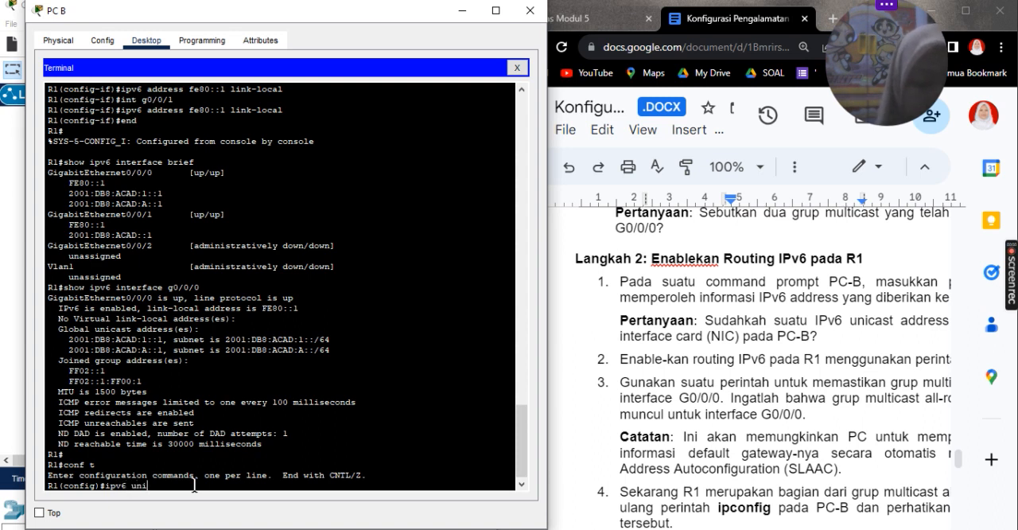
{"action": "type", "text": "cast"}
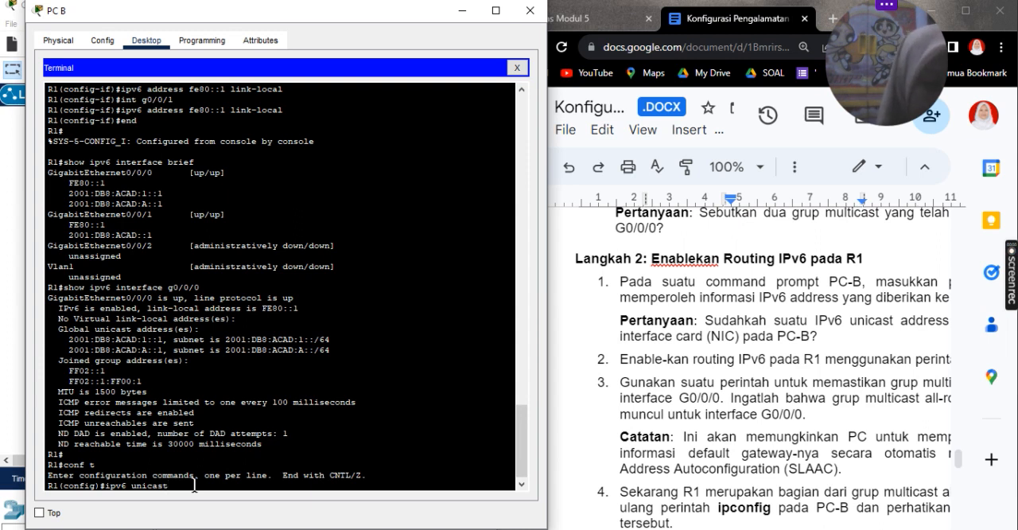
{"action": "key", "text": "Tab"}
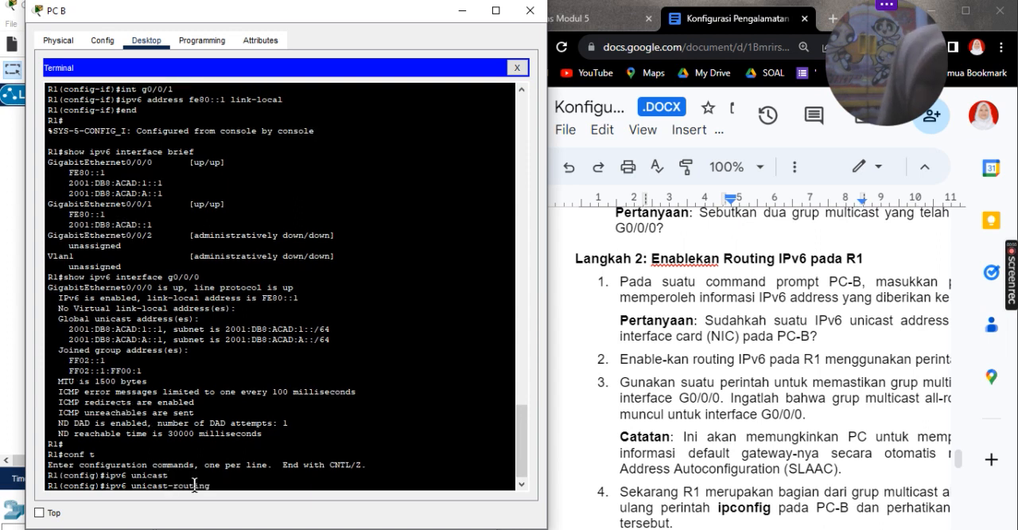
{"action": "key", "text": "Return"}
{"action": "type", "text": "e"}
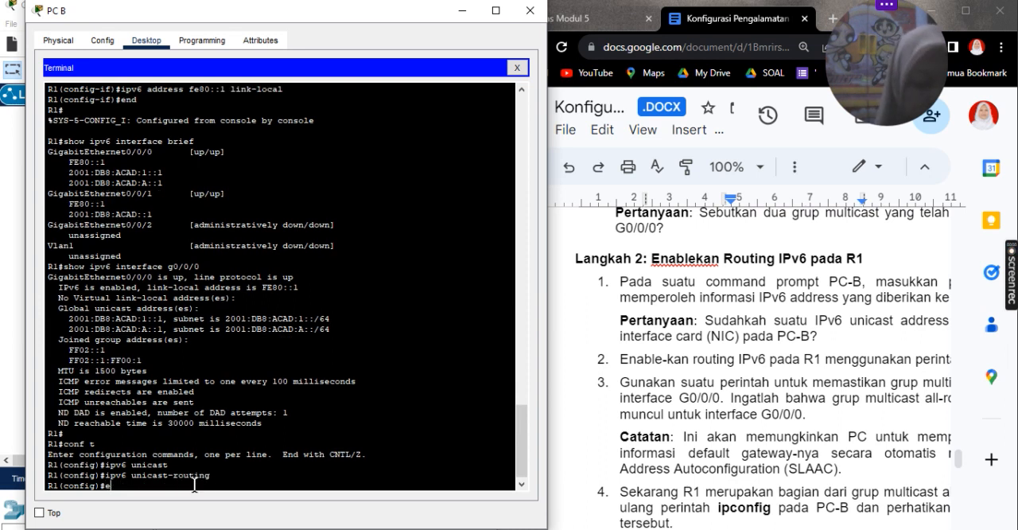
{"action": "type", "text": "ntit"}
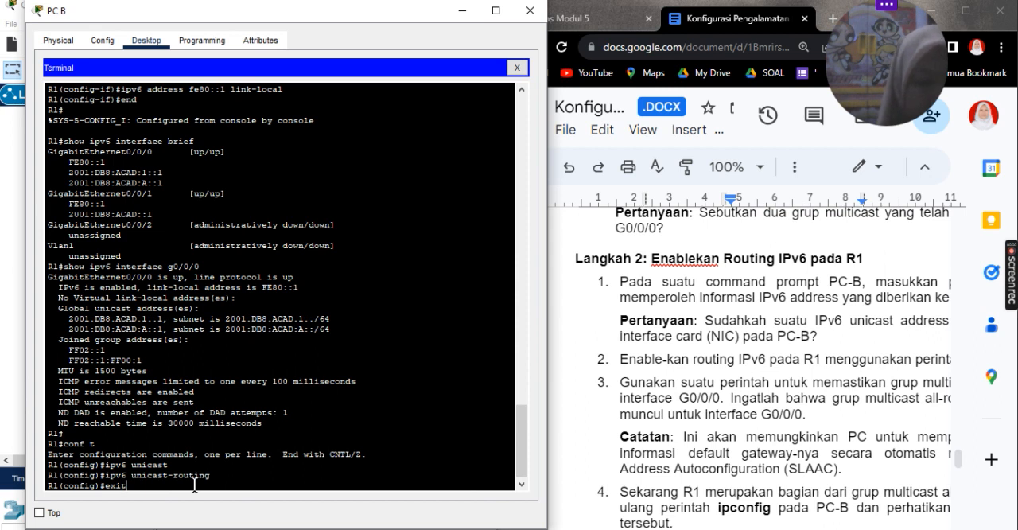
{"action": "key", "text": "Return"}
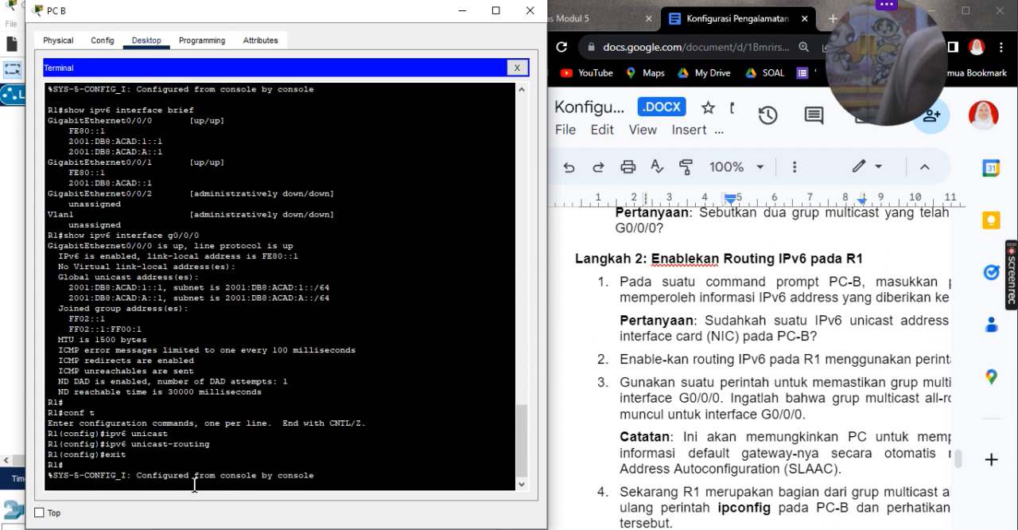
{"action": "key", "text": "Return"}
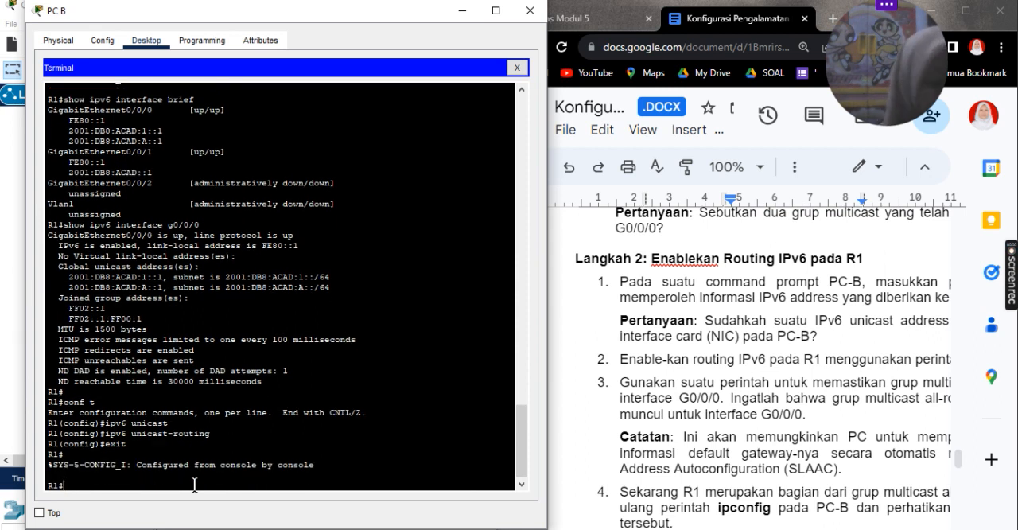
Step: Display the IPv6 details of R1's g0/0/0 interface and highlight the joined multicast group FF02::2
{"action": "type", "text": "show ipv6 interface g0/0/0"}
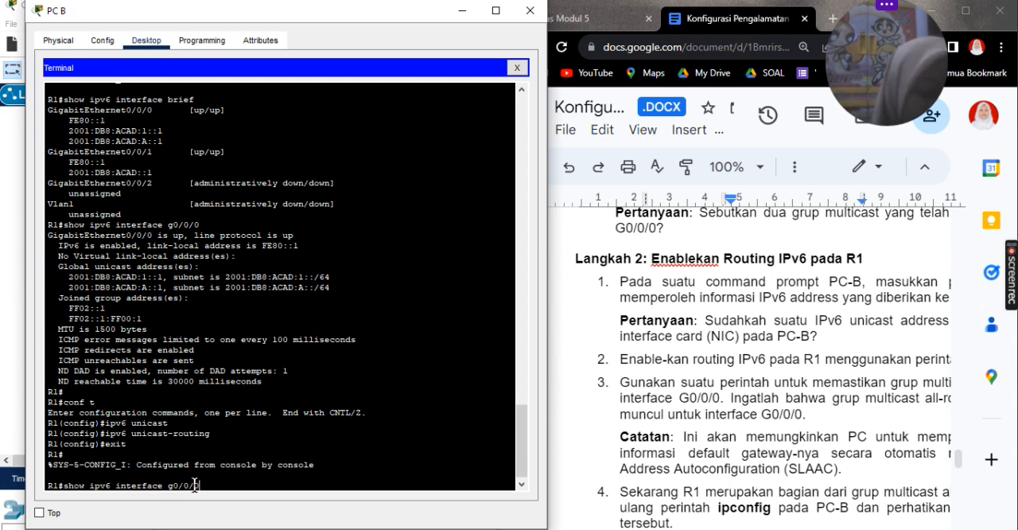
{"action": "key", "text": "Return"}
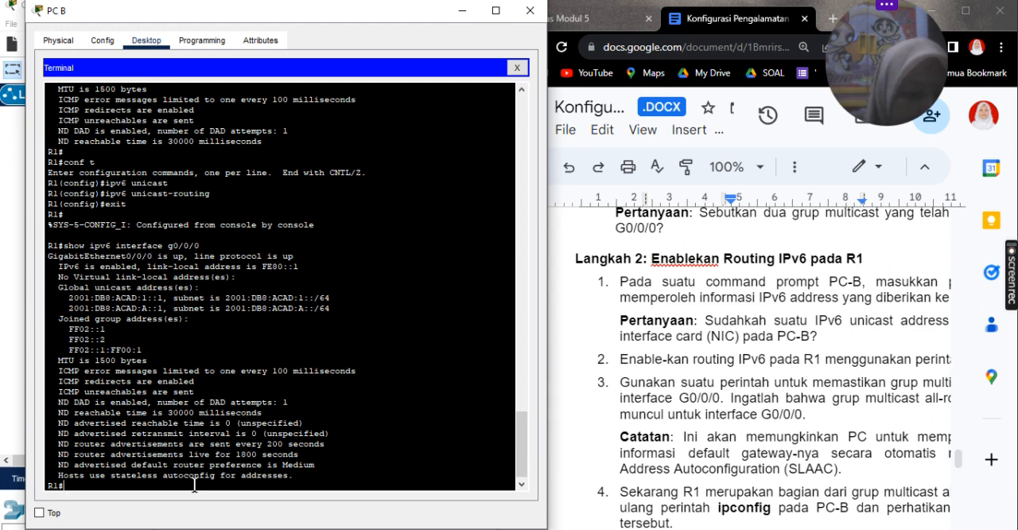
{"action": "left_click_drag", "start_coordinate": [113, 334], "coordinate": [56, 341]}
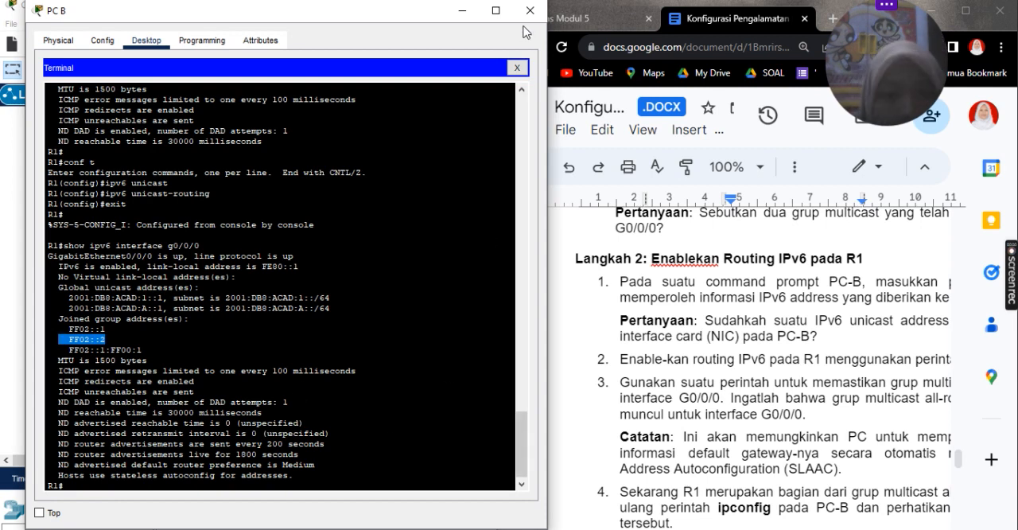
Step: Try to open a terminal session from PC A with the default port settings
{"action": "scroll", "coordinate": [352, 321], "scroll_direction": "down", "scroll_amount": 1}
{"action": "scroll", "coordinate": [787, 432], "scroll_direction": "down", "scroll_amount": 8}
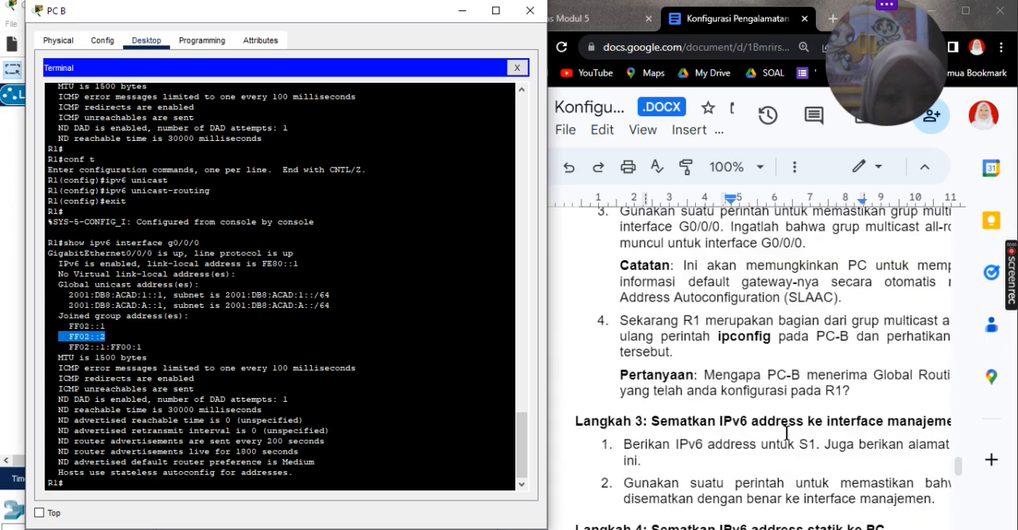
{"action": "left_click", "coordinate": [462, 11]}
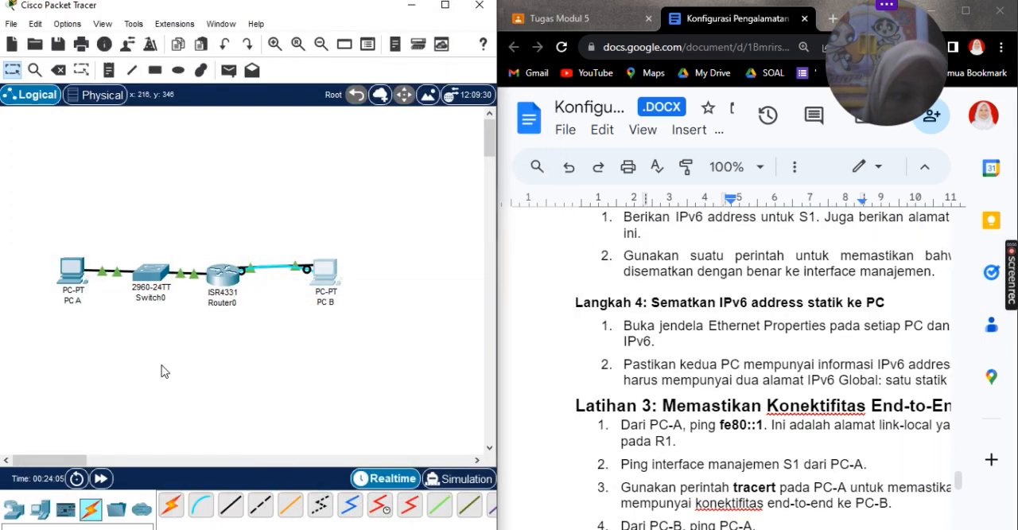
{"action": "left_click", "coordinate": [84, 278]}
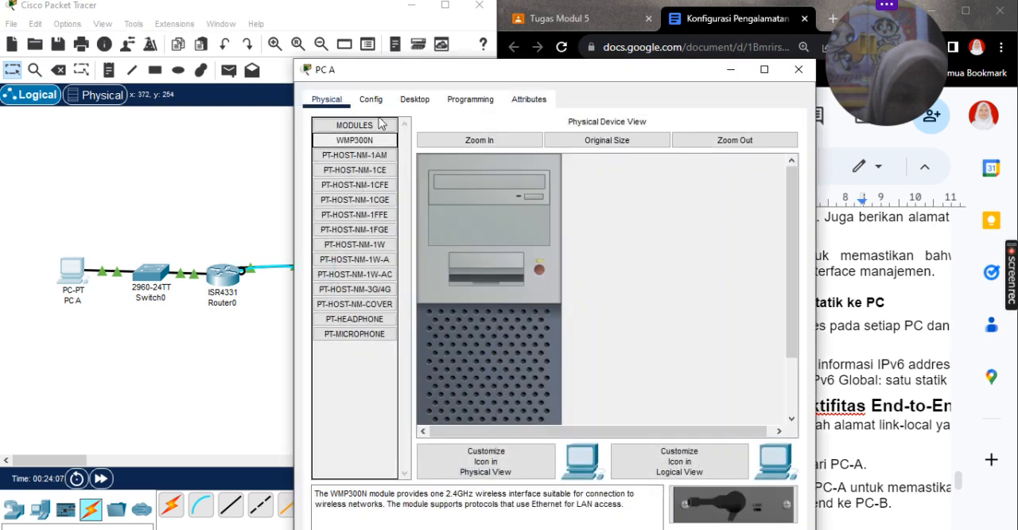
{"action": "left_click", "coordinate": [415, 100]}
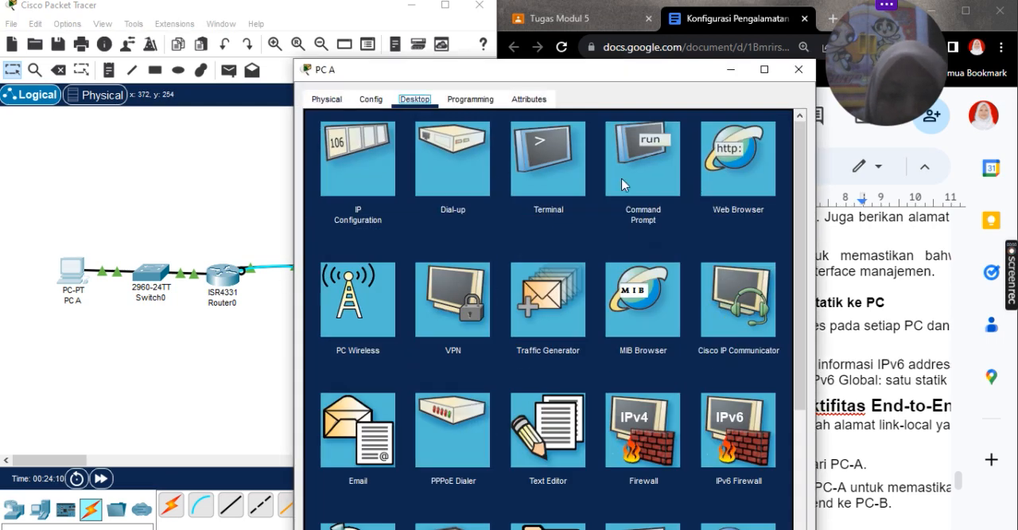
{"action": "left_click", "coordinate": [555, 178]}
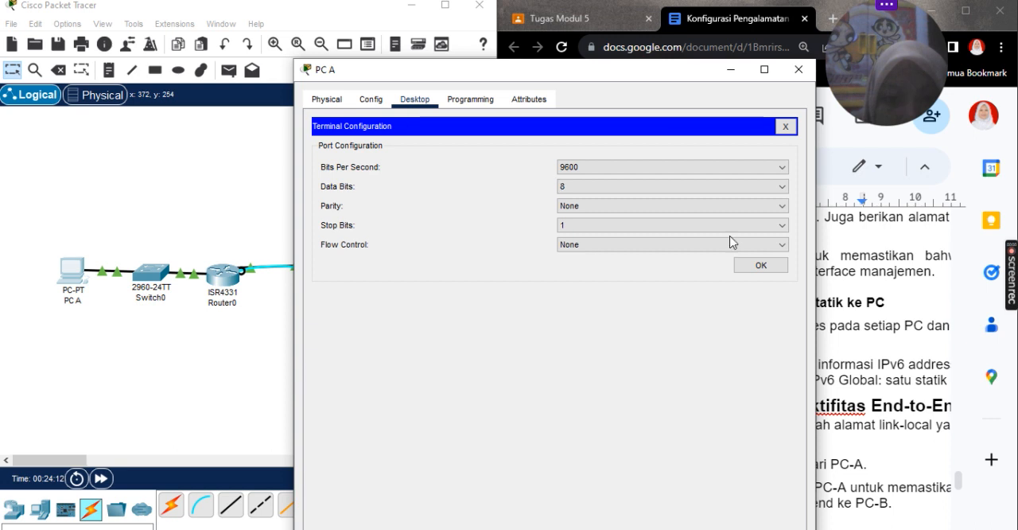
{"action": "left_click", "coordinate": [759, 265]}
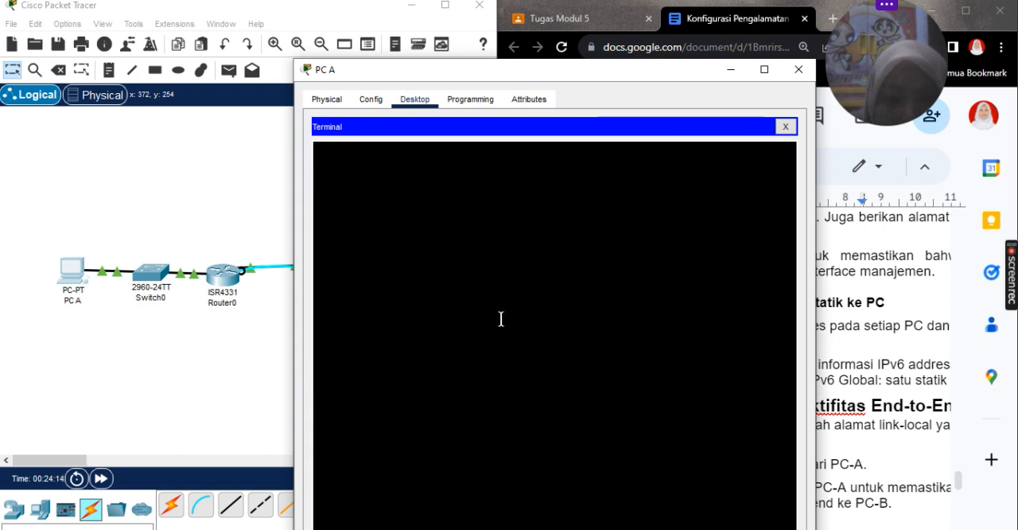
{"action": "left_click", "coordinate": [799, 69]}
Step: Connect PC A's RS 232 port to Switch0's console port with a console cable
{"action": "left_click", "coordinate": [201, 504]}
{"action": "left_click", "coordinate": [76, 280]}
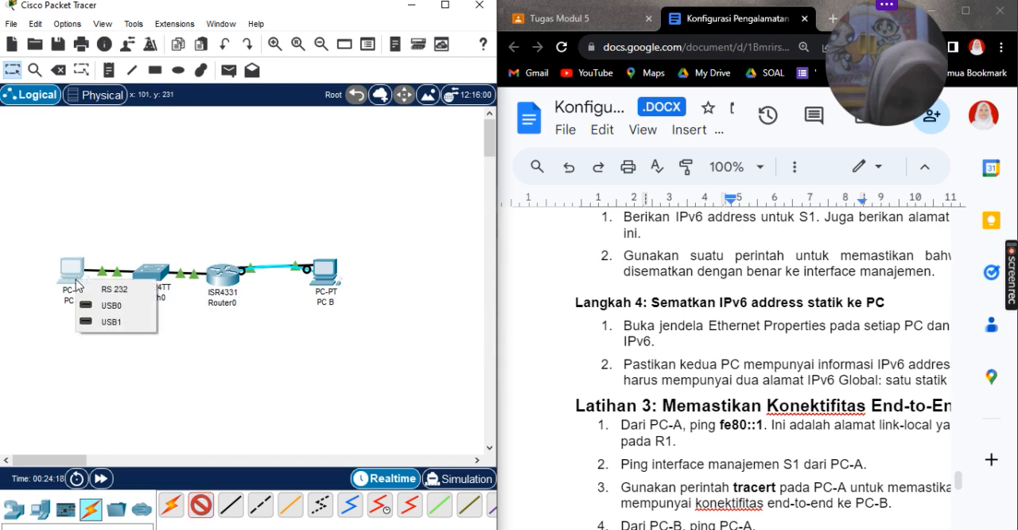
{"action": "left_click", "coordinate": [131, 284]}
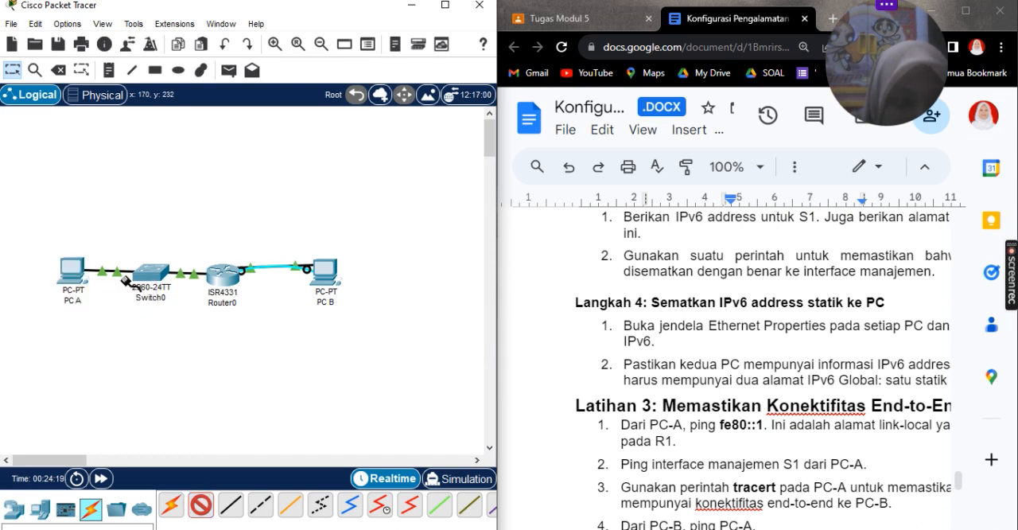
{"action": "left_click", "coordinate": [70, 270]}
{"action": "left_click", "coordinate": [95, 275]}
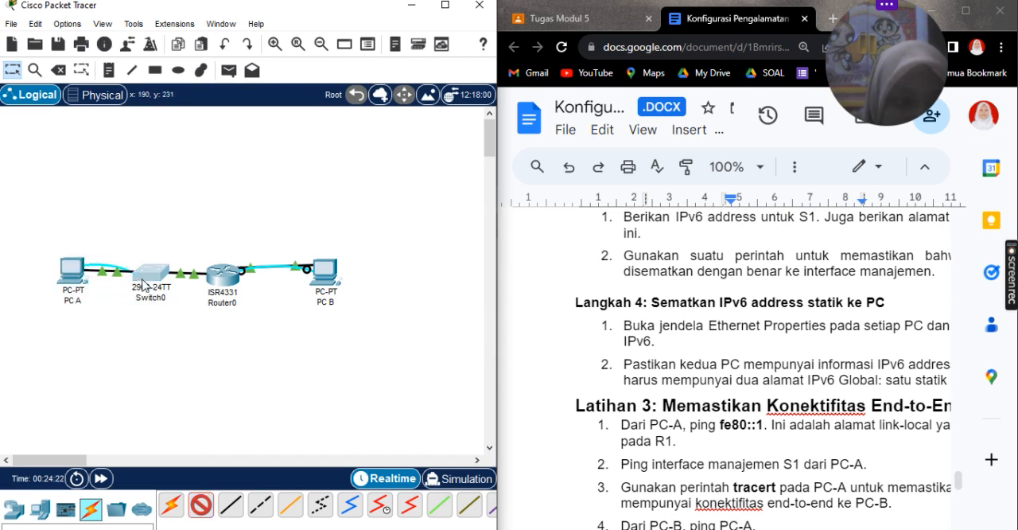
{"action": "left_click", "coordinate": [139, 278]}
{"action": "left_click", "coordinate": [222, 9]}
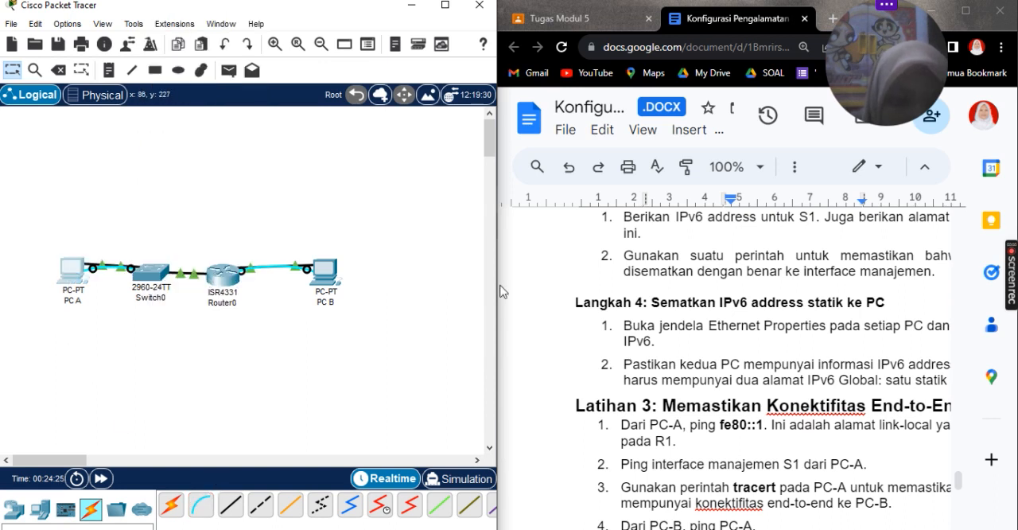
Step: Open PC A's terminal session to S1 with the default port settings
{"action": "left_click", "coordinate": [69, 275]}
{"action": "left_click", "coordinate": [581, 138]}
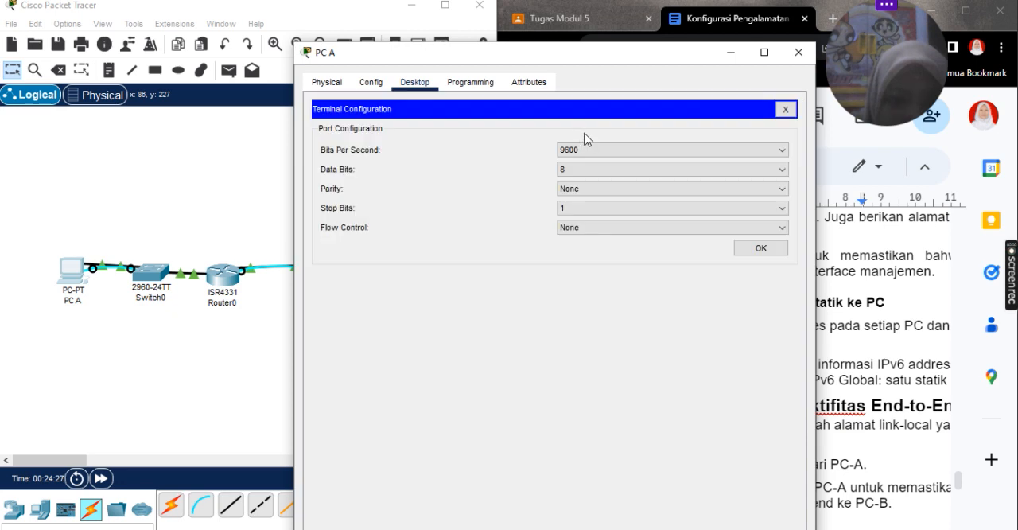
{"action": "left_click_drag", "start_coordinate": [635, 55], "coordinate": [379, 14]}
{"action": "key", "text": "Return"}
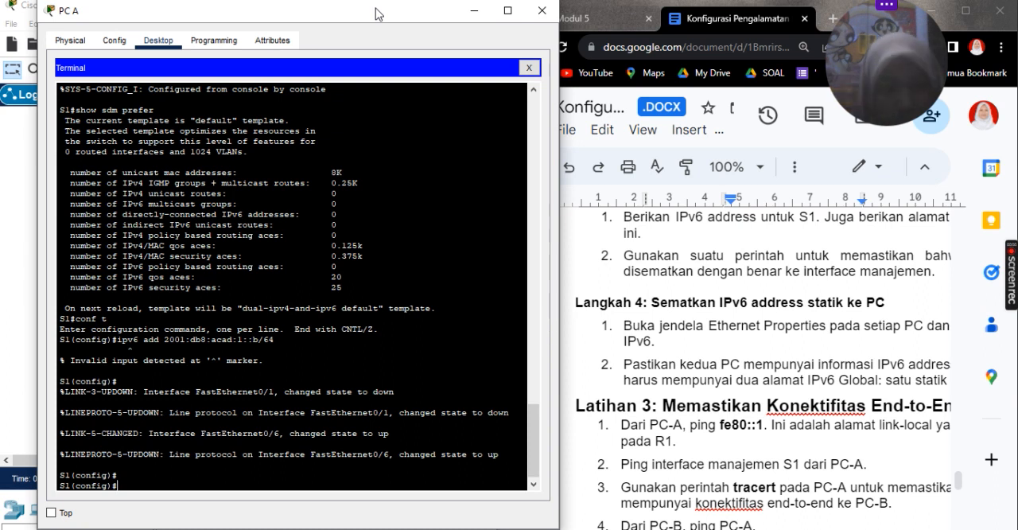
Step: Try to assign IPv6 address 2001:db8:acad:1::b/64 in S1's global configuration mode, and return to privileged mode
{"action": "key", "text": "Up"}
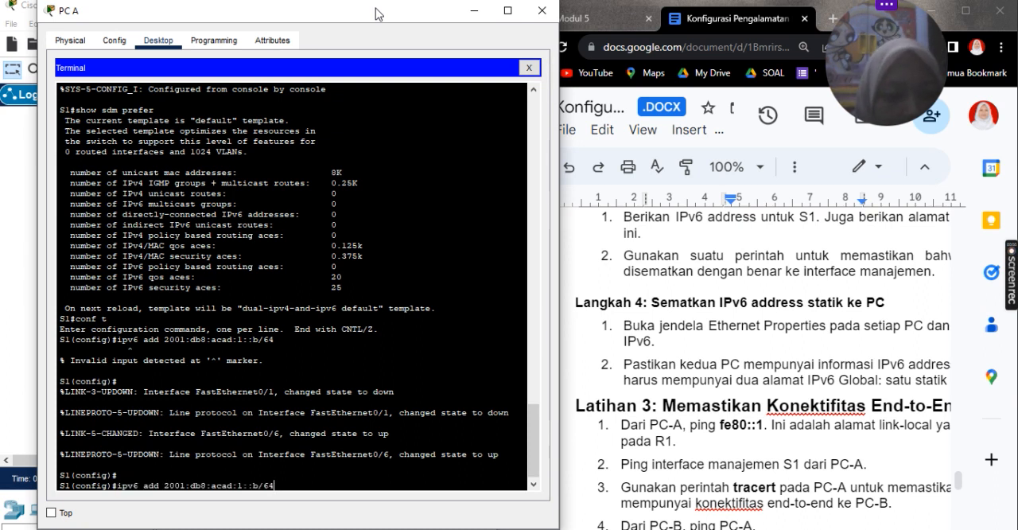
{"action": "key", "text": "Return"}
{"action": "type", "text": "end"}
{"action": "key", "text": "Return"}
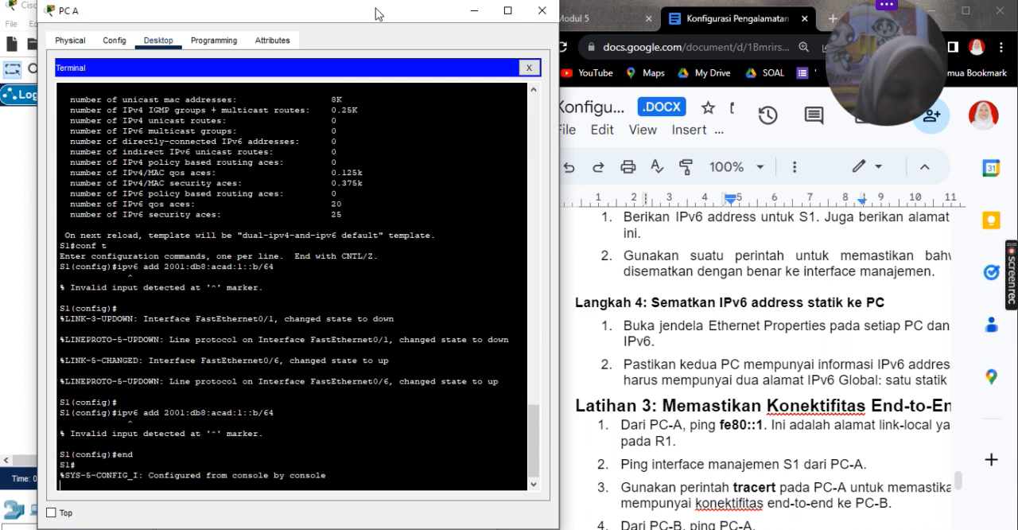
{"action": "key", "text": "Return"}
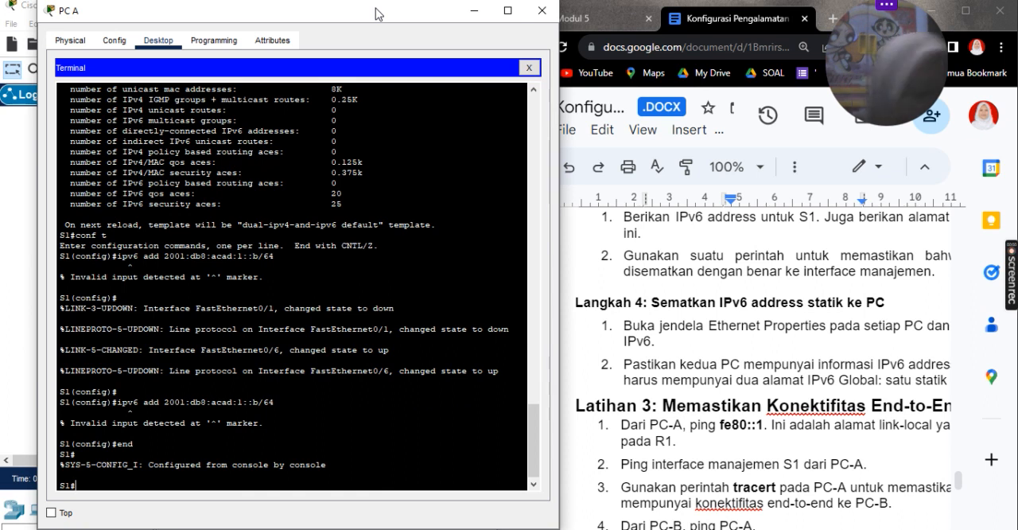
{"action": "type", "text": "sow"}
{"action": "key", "text": "BackSpace"}
{"action": "key", "text": "BackSpace"}
{"action": "type", "text": "how ipv6"}
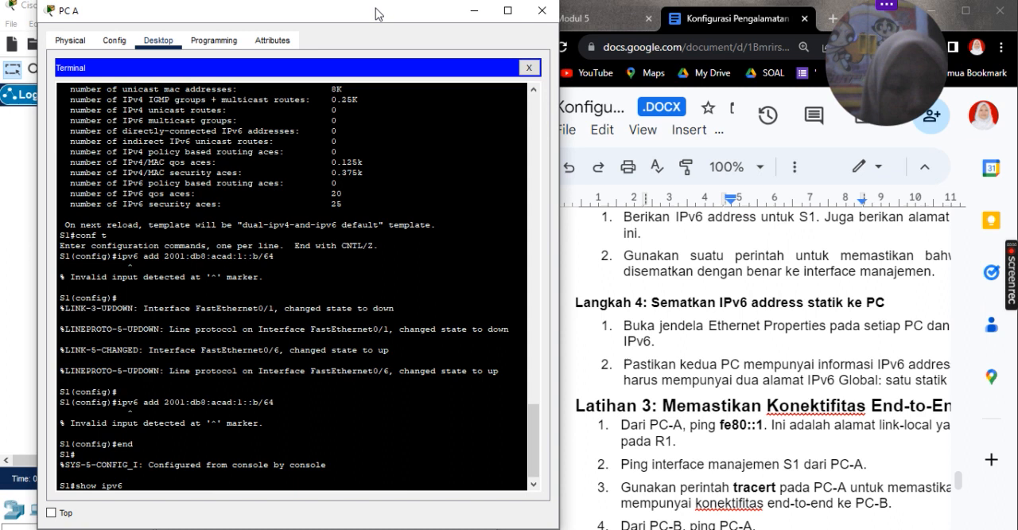
{"action": "type", "text": " interva"}
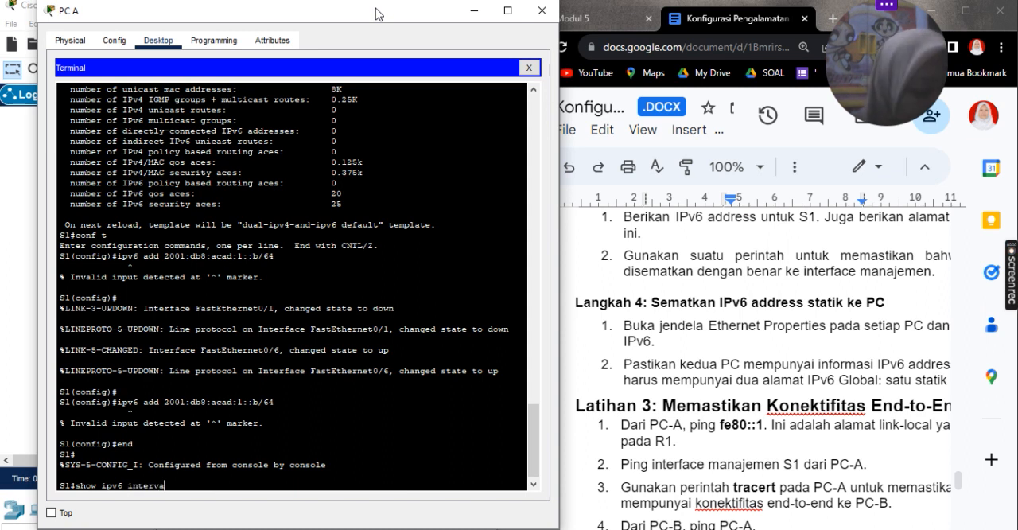
{"action": "key", "text": "BackSpace"}
{"action": "key", "text": "BackSpace"}
{"action": "key", "text": "BackSpace"}
{"action": "key", "text": "BackSpace"}
{"action": "key", "text": "BackSpace"}
{"action": "key", "text": "BackSpace"}
{"action": "key", "text": "BackSpace"}
{"action": "key", "text": "BackSpace"}
{"action": "key", "text": "BackSpace"}
{"action": "key", "text": "BackSpace"}
{"action": "key", "text": "BackSpace"}
{"action": "key", "text": "BackSpace"}
{"action": "key", "text": "BackSpace"}
{"action": "key", "text": "BackSpace"}
{"action": "key", "text": "BackSpace"}
{"action": "key", "text": "BackSpace"}
{"action": "key", "text": "BackSpace"}
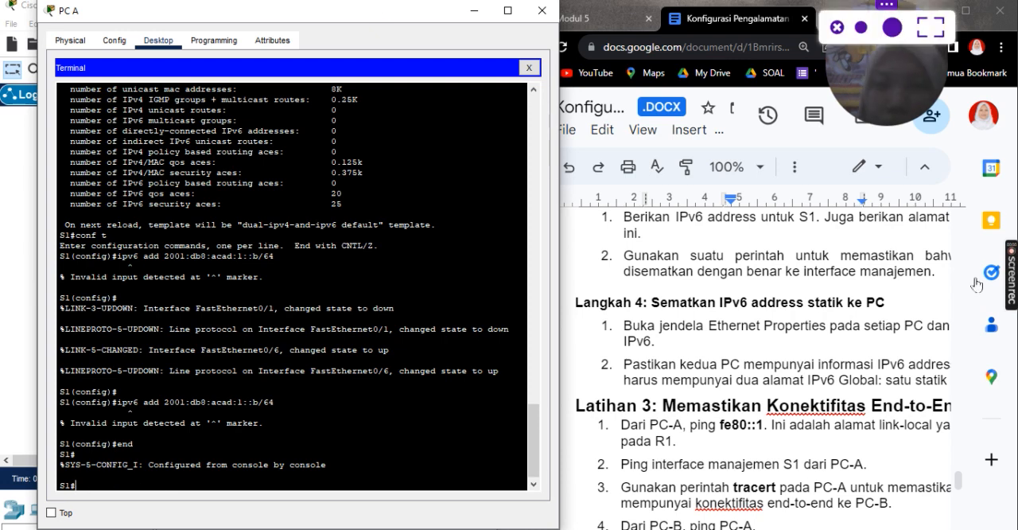
Step: Find the addressing table with S1's VLAN 1 entry in the lab document
{"action": "scroll", "coordinate": [759, 307], "scroll_direction": "up", "scroll_amount": 10}
{"action": "scroll", "coordinate": [760, 307], "scroll_direction": "up", "scroll_amount": 15}
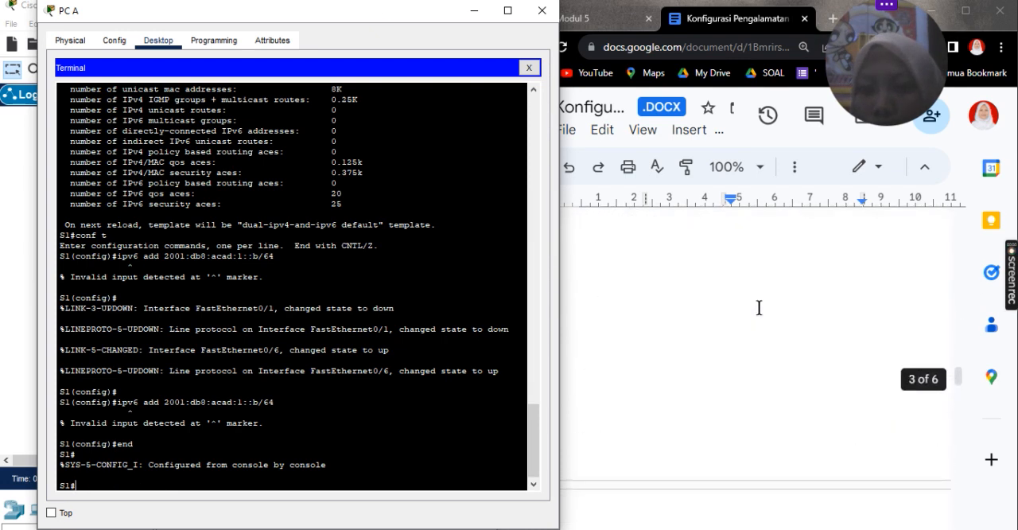
{"action": "scroll", "coordinate": [760, 307], "scroll_direction": "down", "scroll_amount": 3}
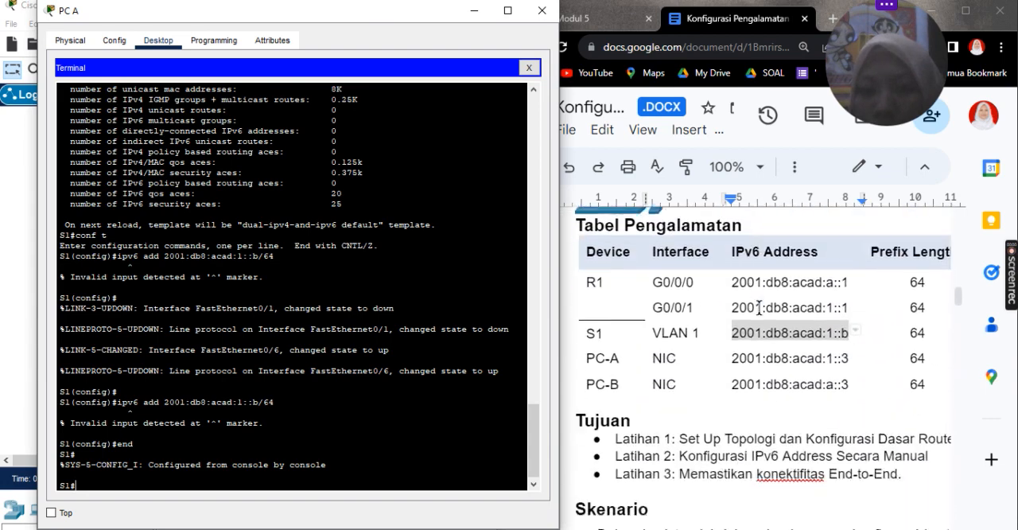
Step: Enter global configuration mode on S1 with conf t
{"action": "key", "text": "Up"}
{"action": "key", "text": "Up"}
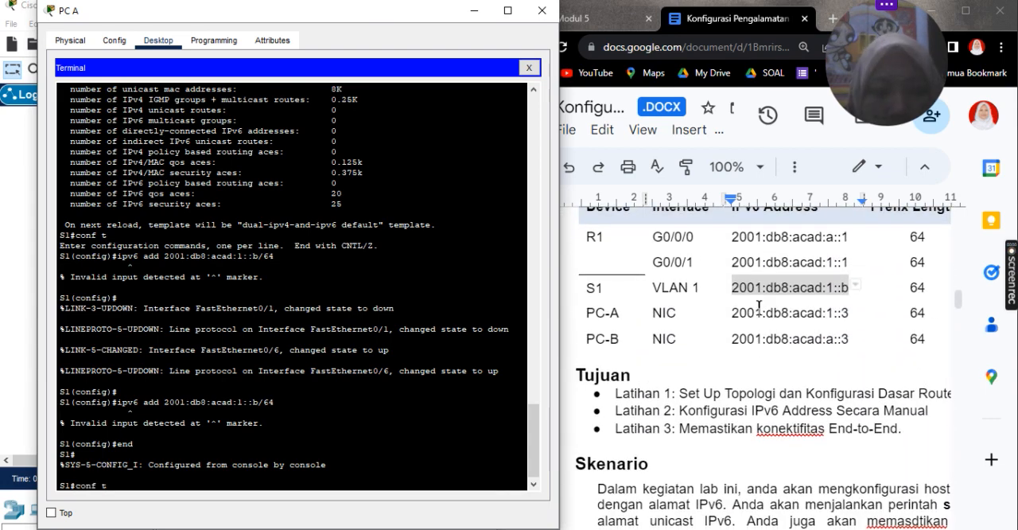
{"action": "key", "text": "Down"}
{"action": "key", "text": "Return"}
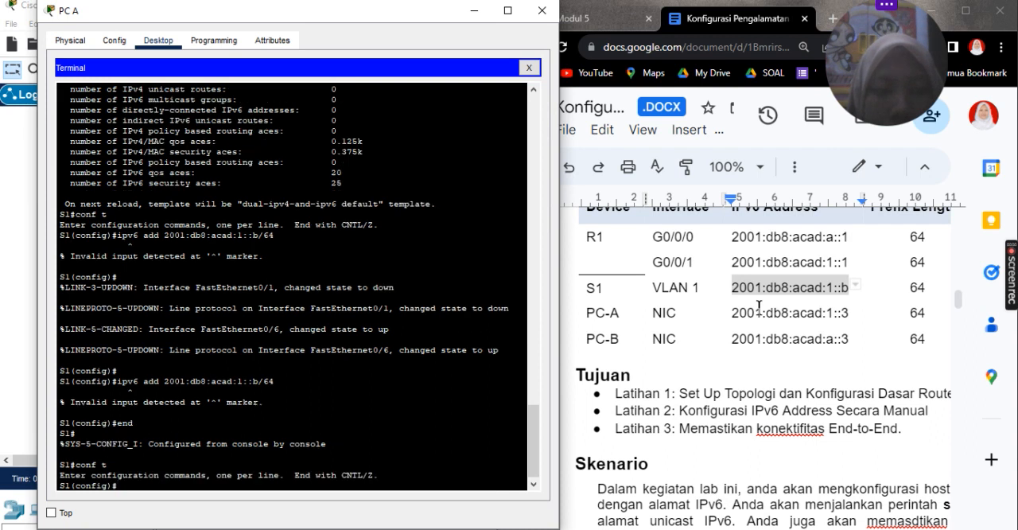
Step: Try again to assign 2001:db8:acad:1::b/64 from S1's global configuration mode with ipv6 add
{"action": "key", "text": "Up"}
{"action": "key", "text": "Up"}
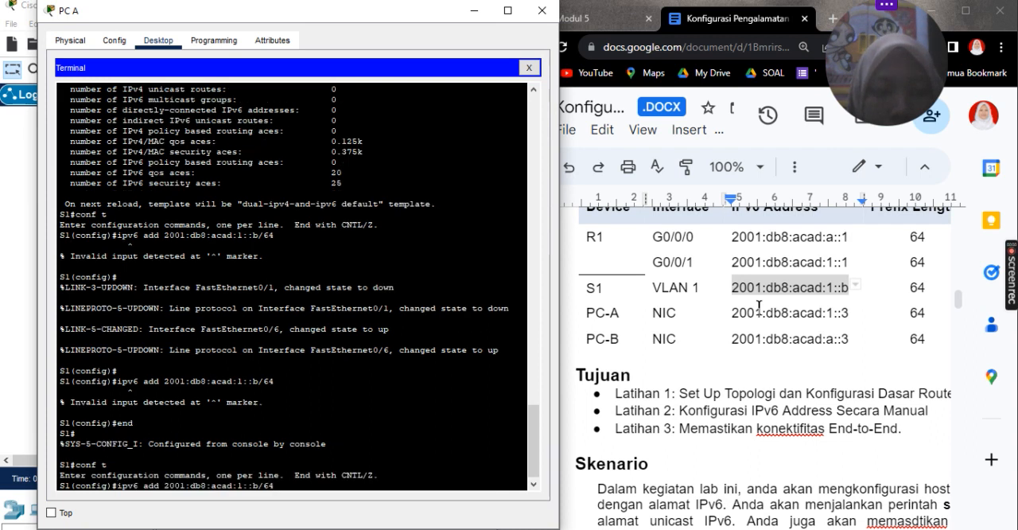
{"action": "key", "text": "BackSpace"}
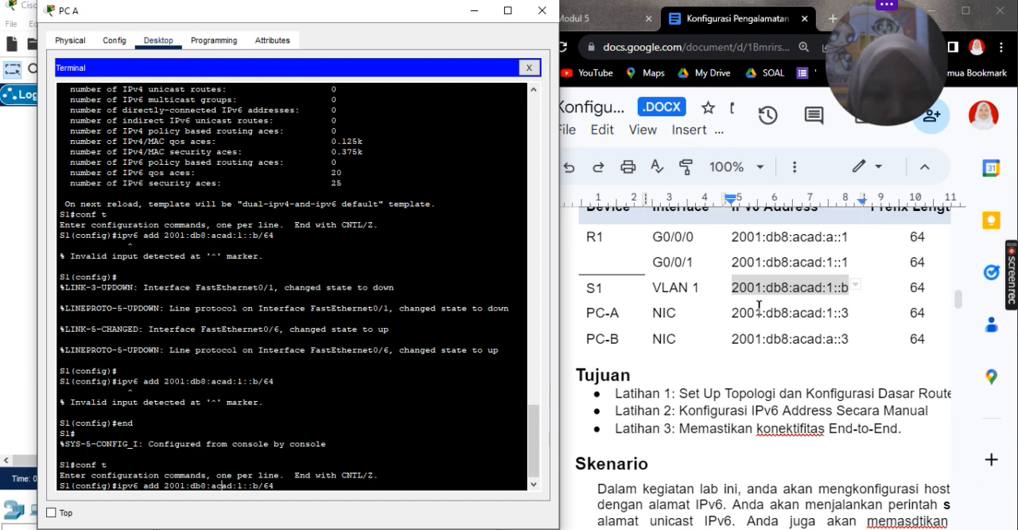
{"action": "key", "text": "Left"}
{"action": "key", "text": "Left"}
{"action": "key", "text": "Left"}
{"action": "key", "text": "Left"}
{"action": "key", "text": "Left"}
{"action": "key", "text": "Left"}
{"action": "key", "text": "Left"}
{"action": "key", "text": "Left"}
{"action": "key", "text": "Left"}
{"action": "key", "text": "Left"}
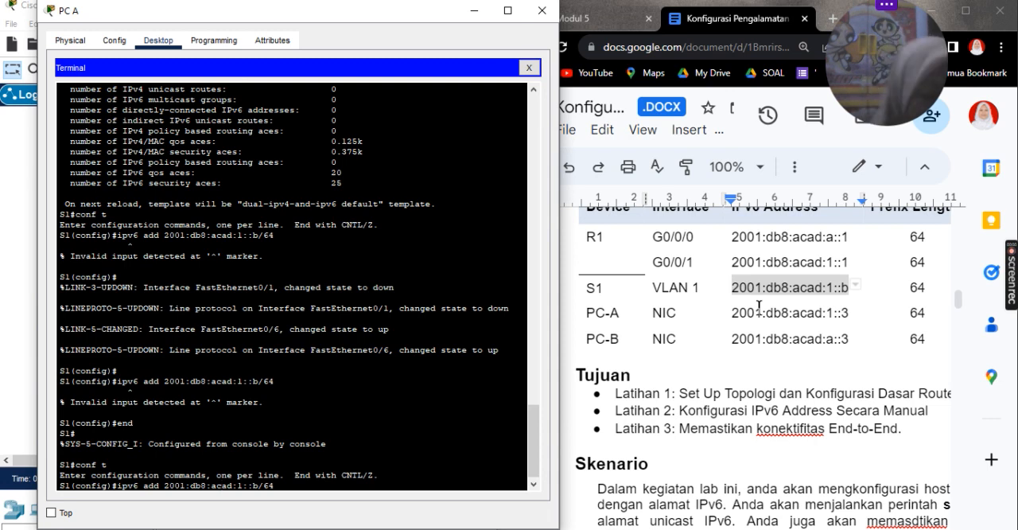
{"action": "scroll", "coordinate": [857, 444], "scroll_direction": "down", "scroll_amount": 5}
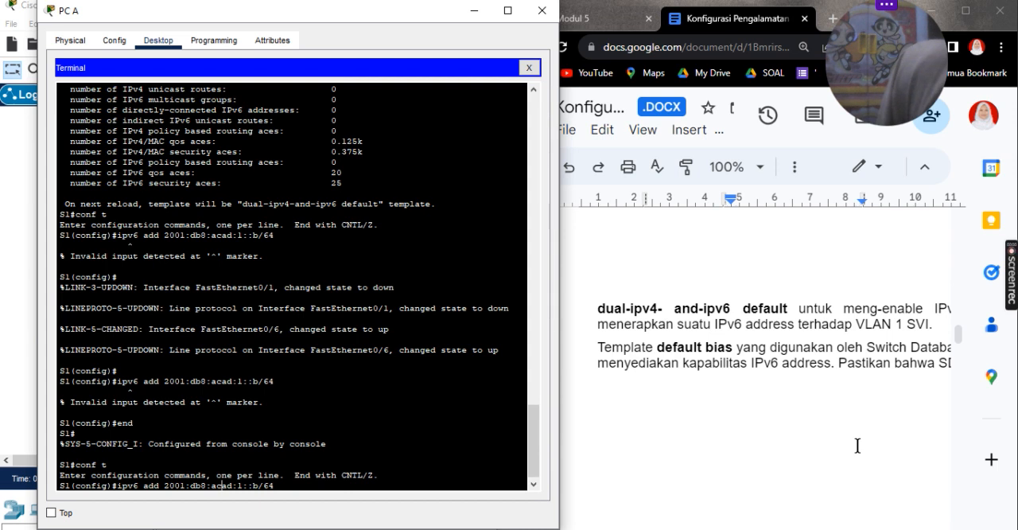
{"action": "key", "text": "Return"}
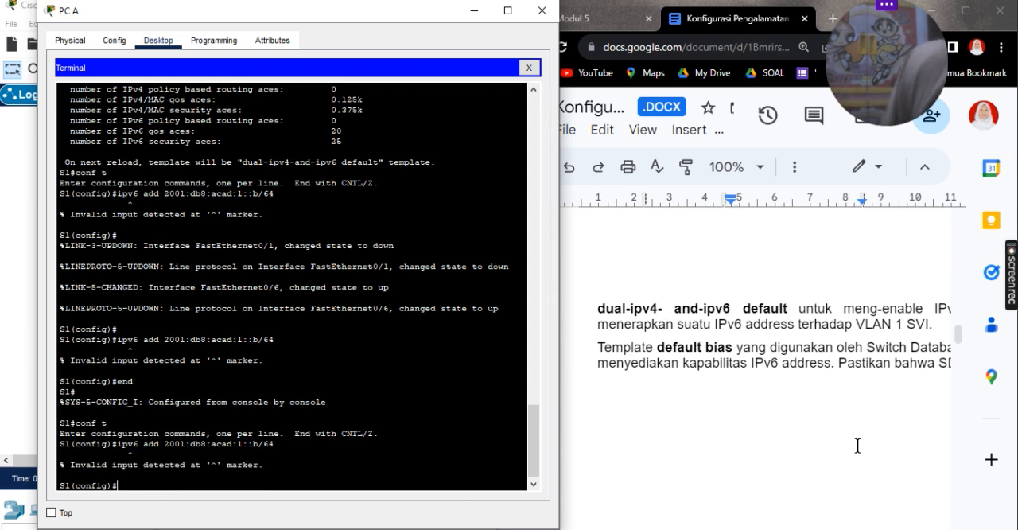
Step: Enter interface configuration mode for VLAN 1 on S1 with the command interface vlan1
{"action": "key", "text": "Up"}
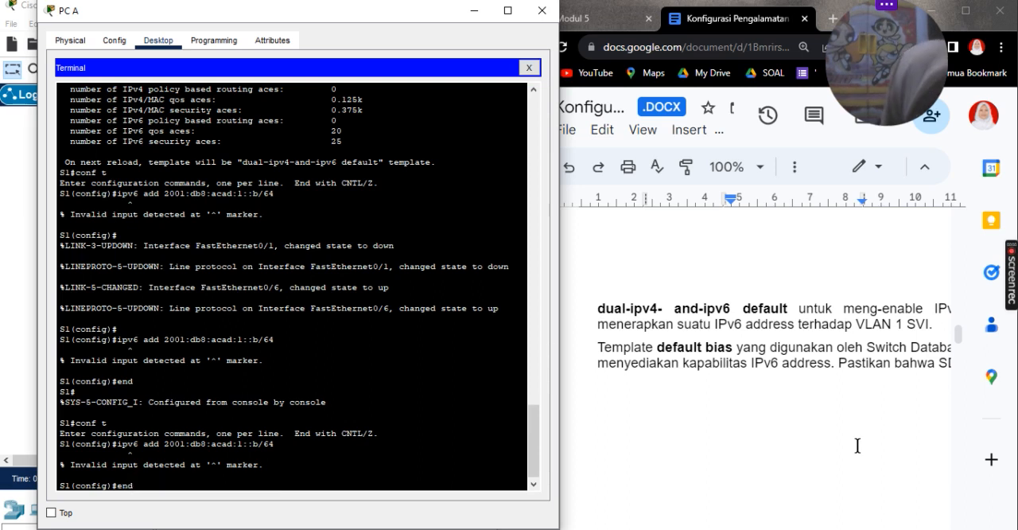
{"action": "key", "text": "Up"}
{"action": "key", "text": "Up"}
{"action": "key", "text": "Down"}
{"action": "key", "text": "BackSpace"}
{"action": "key", "text": "BackSpace"}
{"action": "key", "text": "BackSpace"}
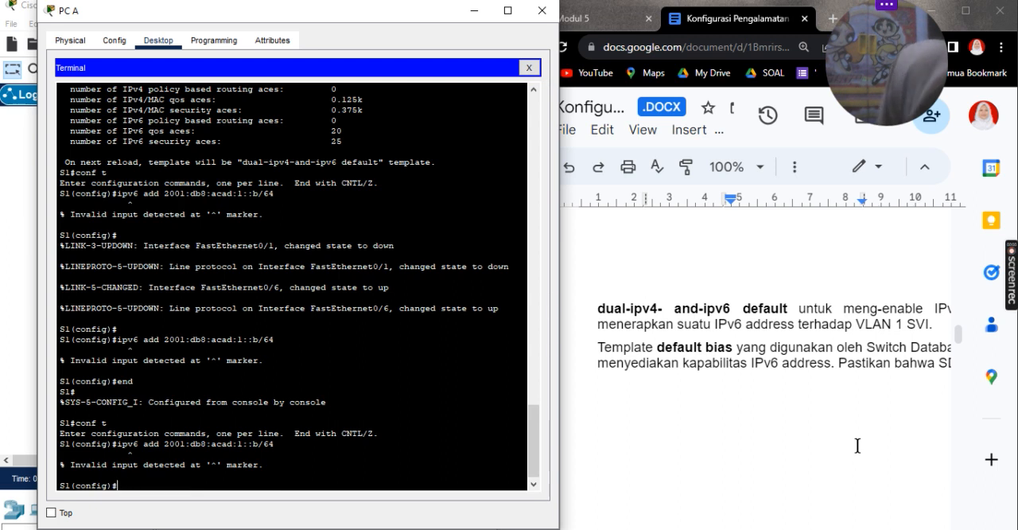
{"action": "type", "text": "in"}
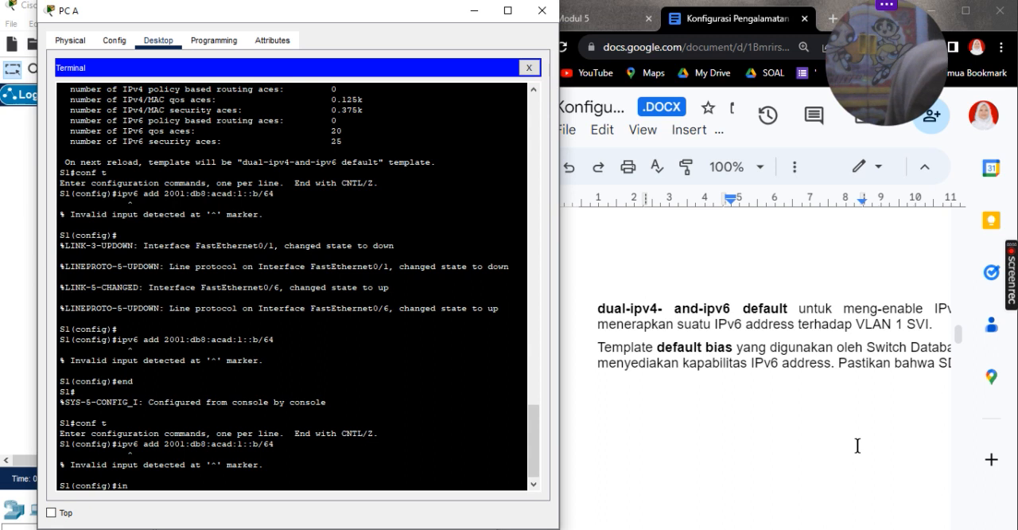
{"action": "type", "text": "terface"}
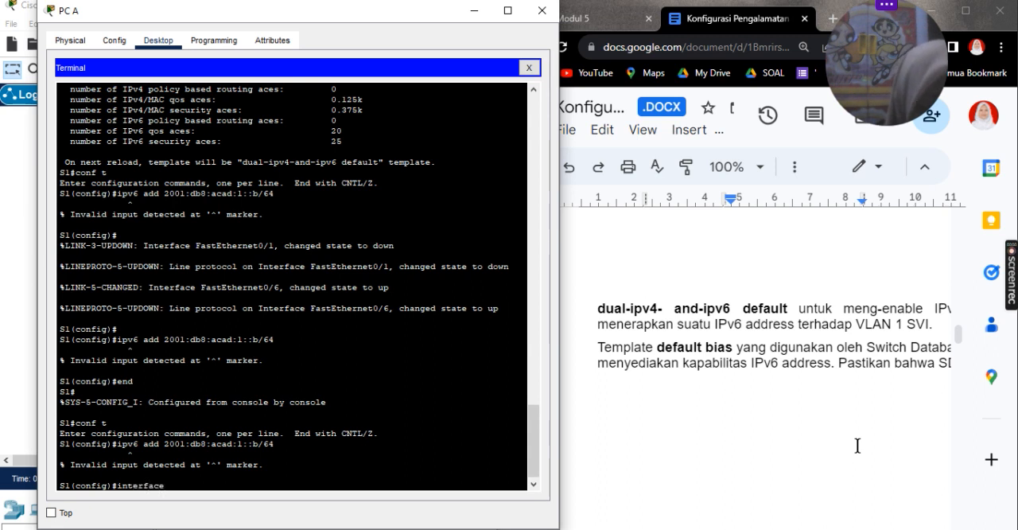
{"action": "type", "text": " vlan"}
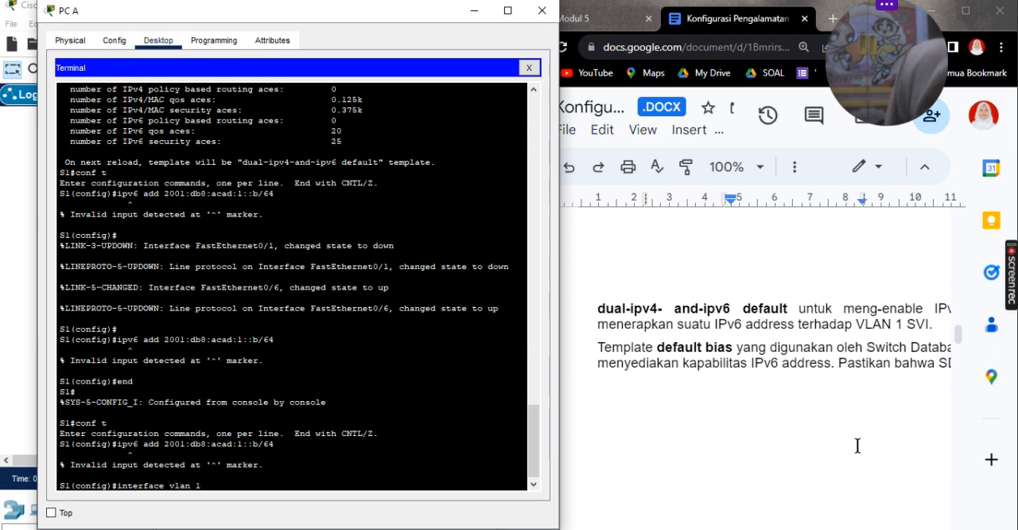
{"action": "type", "text": "1"}
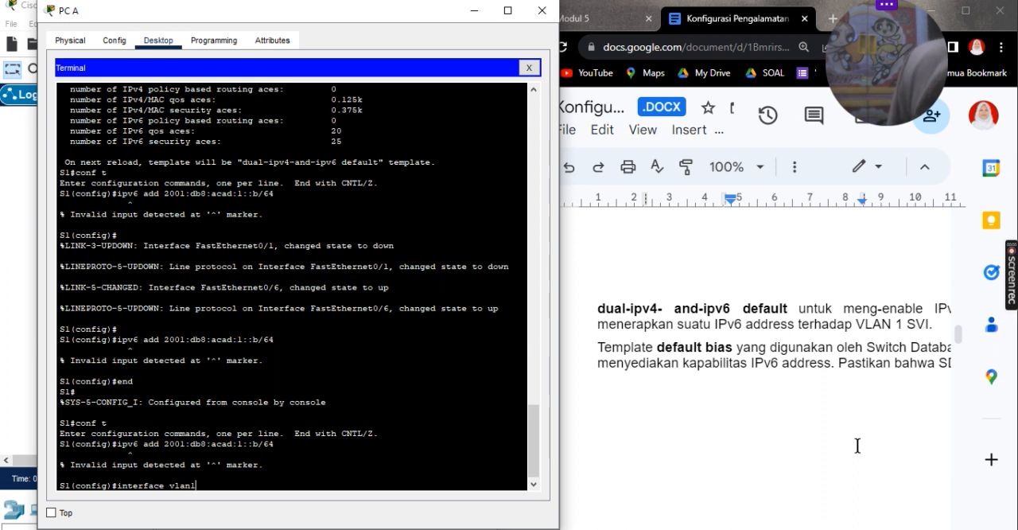
{"action": "key", "text": "Return"}
Step: Try to assign 2001:db8:acad:1::b/64 to S1's VLAN 1 interface, using ipv6 add and the spelling ipv6 addres
{"action": "key", "text": "Up"}
{"action": "key", "text": "Up"}
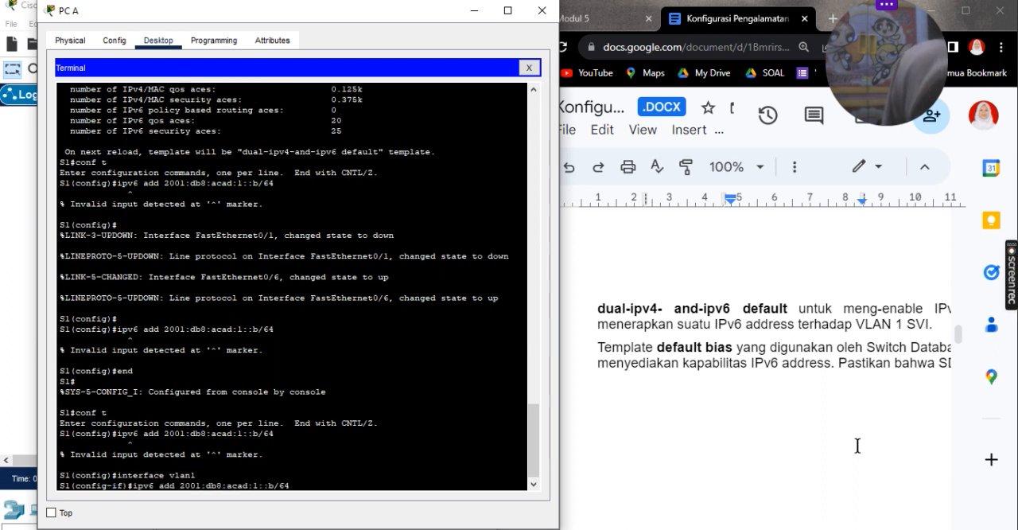
{"action": "key", "text": "Return"}
{"action": "key", "text": "Up"}
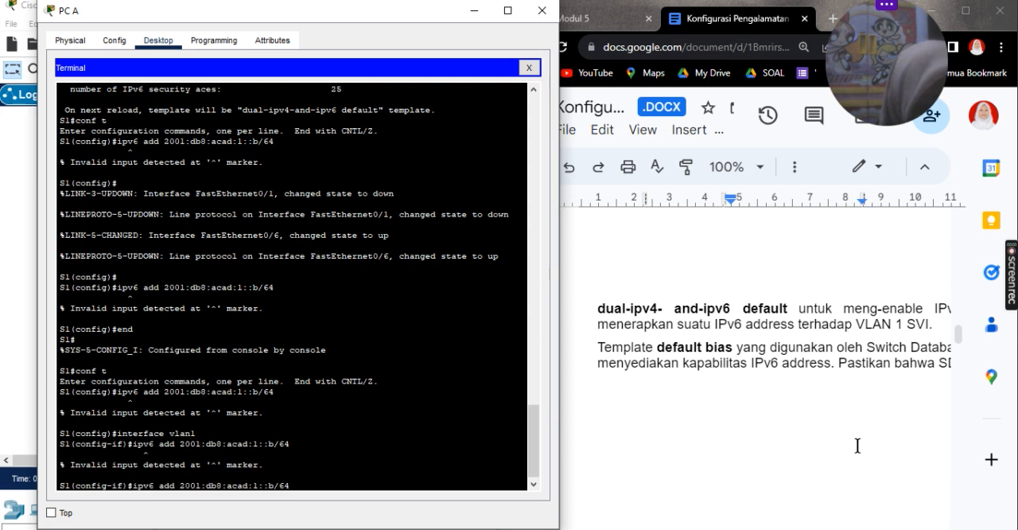
{"action": "key", "text": "Left"}
{"action": "key", "text": "Left"}
{"action": "key", "text": "Left"}
{"action": "key", "text": "Left"}
{"action": "key", "text": "Left"}
{"action": "key", "text": "Left"}
{"action": "key", "text": "Left"}
{"action": "key", "text": "Left"}
{"action": "key", "text": "Left"}
{"action": "key", "text": "Left"}
{"action": "key", "text": "Left"}
{"action": "key", "text": "Left"}
{"action": "key", "text": "Left"}
{"action": "key", "text": "Left"}
{"action": "key", "text": "Left"}
{"action": "key", "text": "Left"}
{"action": "key", "text": "Left"}
{"action": "key", "text": "Left"}
{"action": "key", "text": "Left"}
{"action": "key", "text": "Left"}
{"action": "type", "text": "res"}
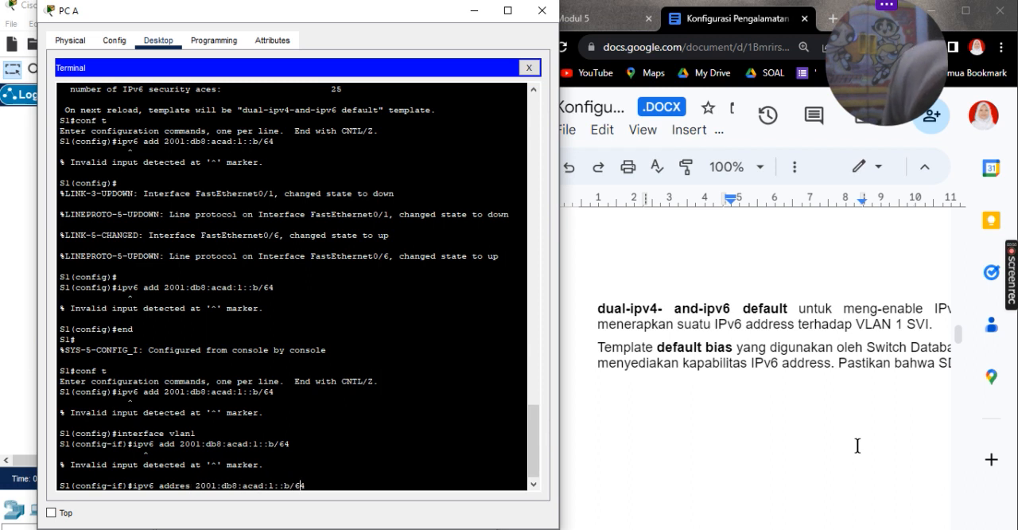
{"action": "key", "text": "Return"}
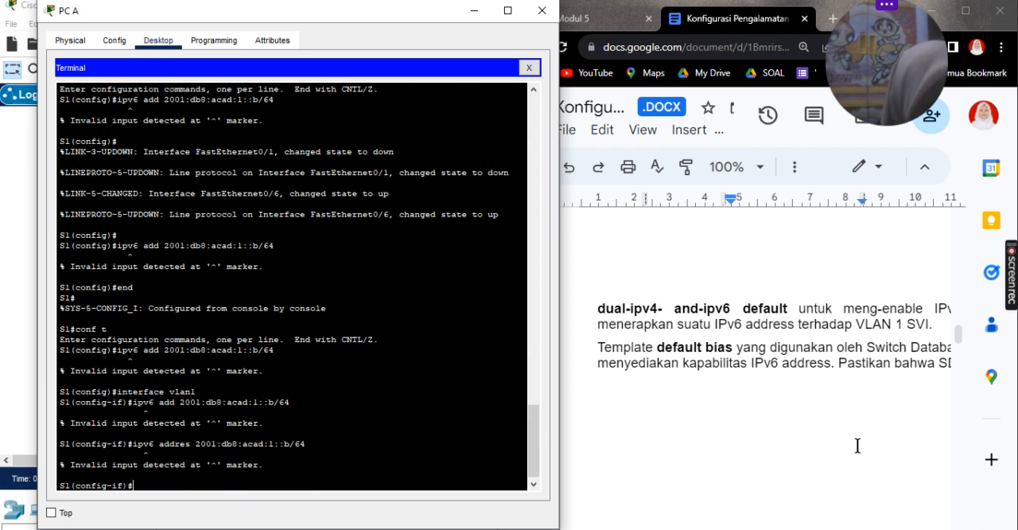
Step: Reselect S1's VLAN 1 interface with a space before the number, using interface vlan 1
{"action": "key", "text": "Up"}
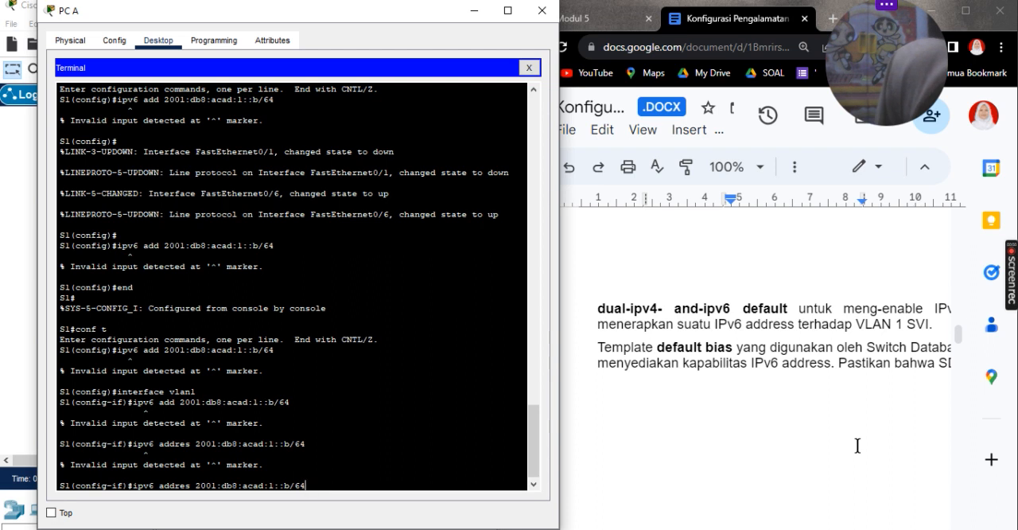
{"action": "key", "text": "BackSpace"}
{"action": "key", "text": "BackSpace"}
{"action": "key", "text": "BackSpace"}
{"action": "key", "text": "BackSpace"}
{"action": "key", "text": "BackSpace"}
{"action": "key", "text": "BackSpace"}
{"action": "key", "text": "BackSpace"}
{"action": "key", "text": "BackSpace"}
{"action": "key", "text": "BackSpace"}
{"action": "key", "text": "BackSpace"}
{"action": "key", "text": "BackSpace"}
{"action": "key", "text": "BackSpace"}
{"action": "key", "text": "BackSpace"}
{"action": "key", "text": "BackSpace"}
{"action": "key", "text": "BackSpace"}
{"action": "key", "text": "BackSpace"}
{"action": "key", "text": "BackSpace"}
{"action": "key", "text": "BackSpace"}
{"action": "key", "text": "BackSpace"}
{"action": "key", "text": "BackSpace"}
{"action": "key", "text": "BackSpace"}
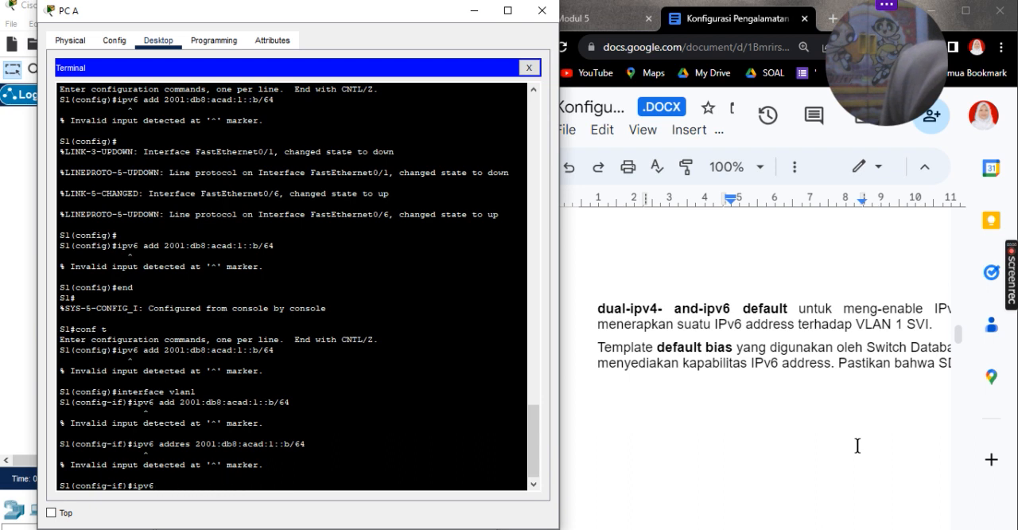
{"action": "key", "text": "BackSpace"}
{"action": "key", "text": "BackSpace"}
{"action": "key", "text": "Up"}
{"action": "key", "text": "Up"}
{"action": "key", "text": "Up"}
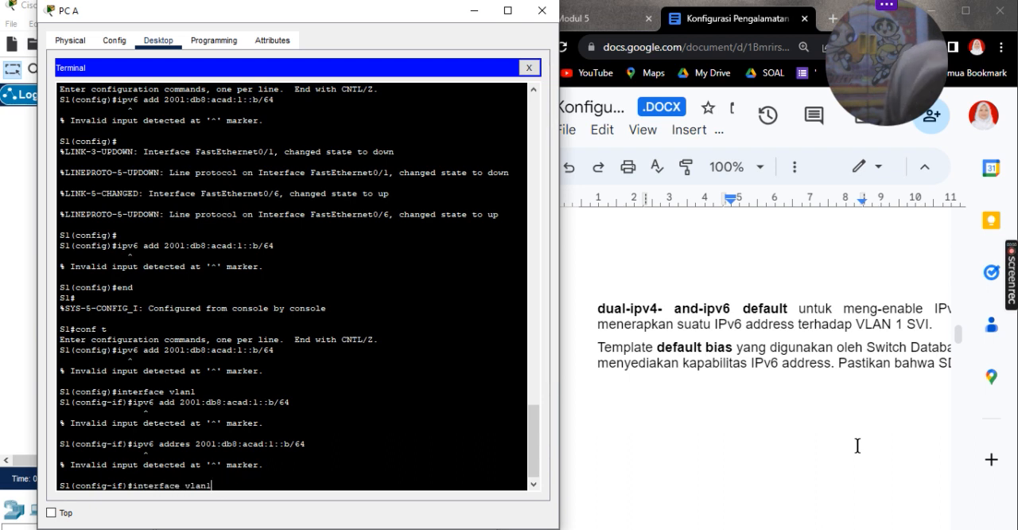
{"action": "key", "text": "BackSpace"}
{"action": "type", "text": "1"}
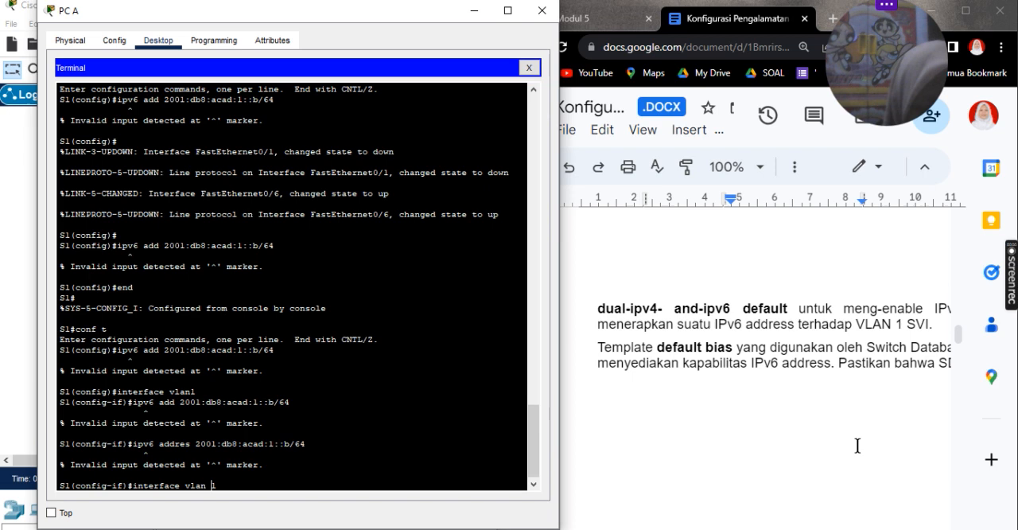
{"action": "key", "text": "Return"}
Step: Retry ipv6 addres 2001:db8:acad:1::b/64 on the reselected VLAN 1 interface
{"action": "key", "text": "Up"}
{"action": "key", "text": "Up"}
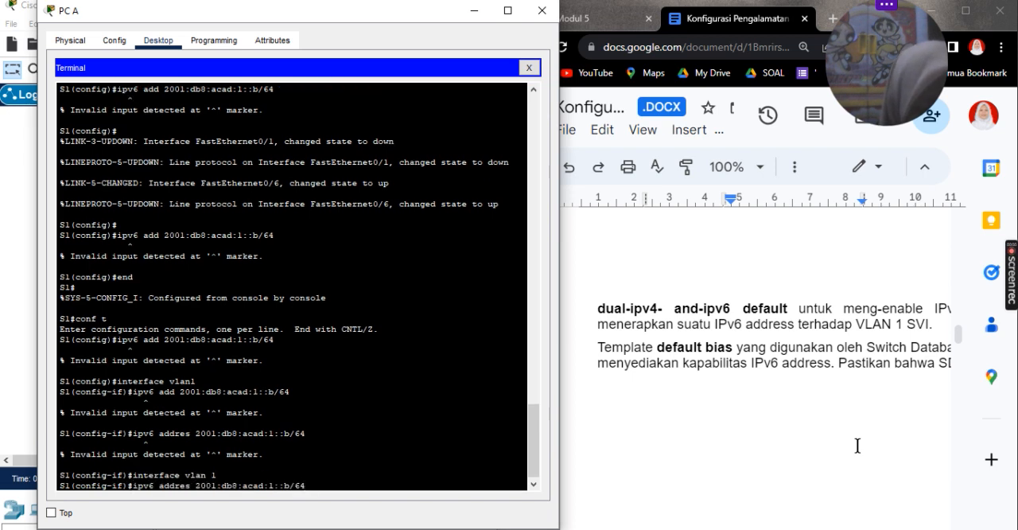
{"action": "key", "text": "Return"}
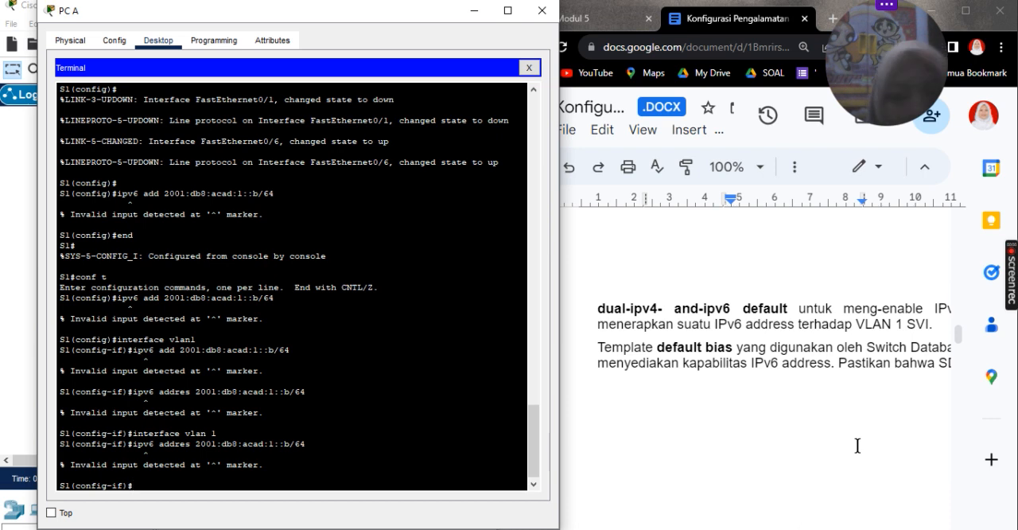
Step: Review the lab document's addressing table and R1's IPv6 interface output in PC B's terminal
{"action": "scroll", "coordinate": [858, 446], "scroll_direction": "down", "scroll_amount": 5}
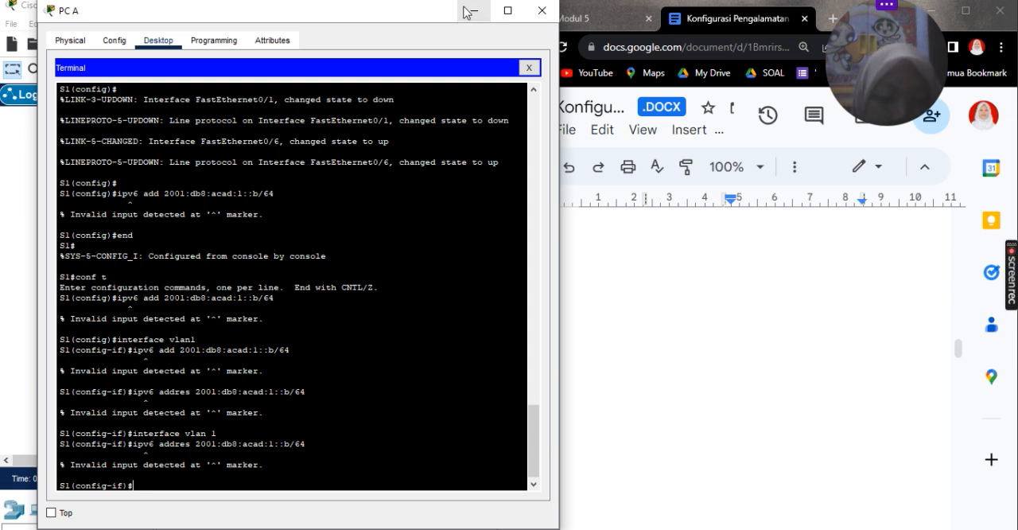
{"action": "scroll", "coordinate": [439, 268], "scroll_direction": "down", "scroll_amount": 1}
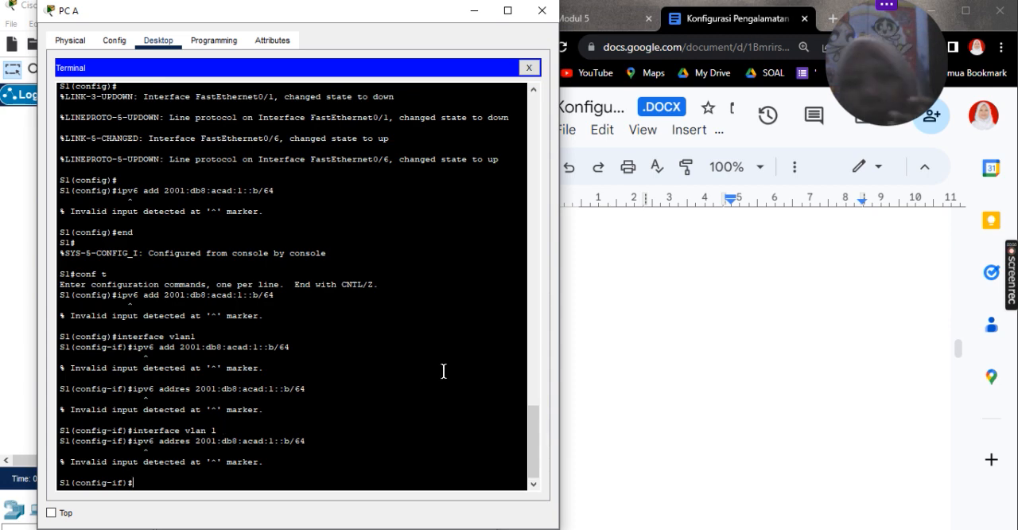
{"action": "scroll", "coordinate": [882, 340], "scroll_direction": "up", "scroll_amount": 15}
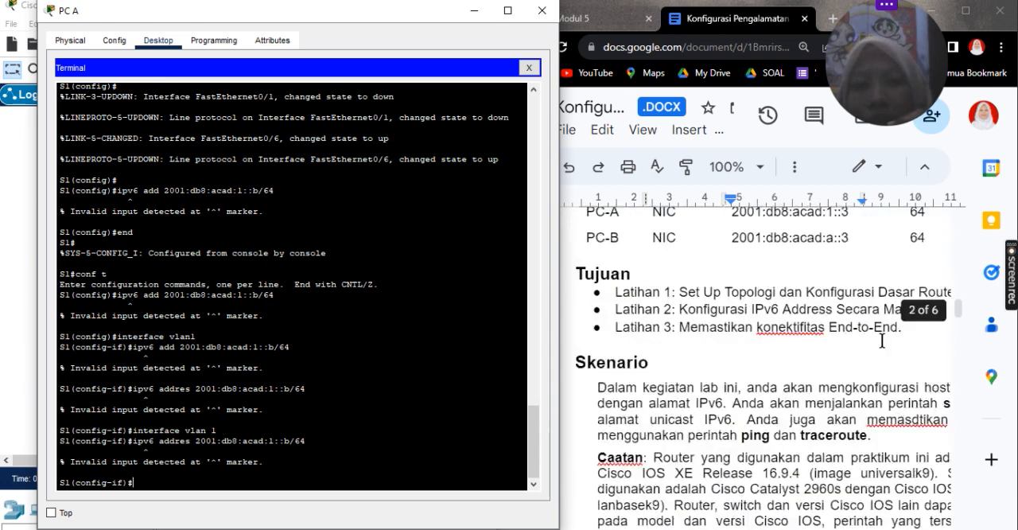
{"action": "scroll", "coordinate": [882, 340], "scroll_direction": "down", "scroll_amount": 10}
{"action": "scroll", "coordinate": [882, 341], "scroll_direction": "up", "scroll_amount": 2}
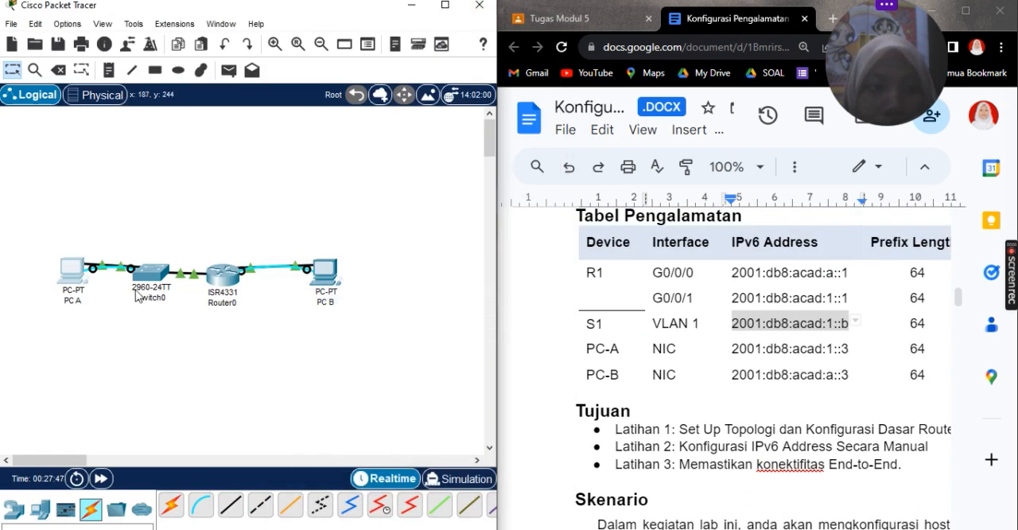
{"action": "left_click", "coordinate": [323, 277]}
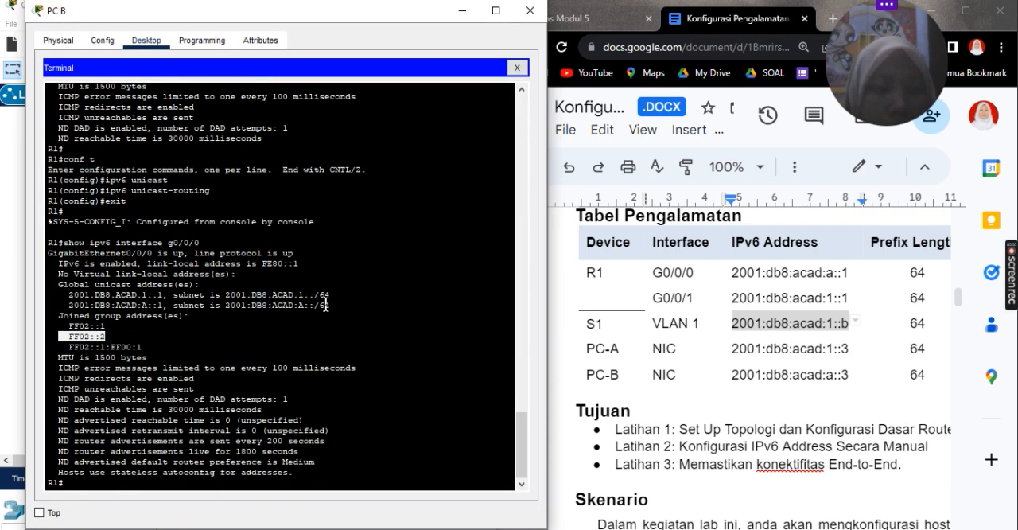
{"action": "left_click", "coordinate": [470, 16]}
Step: Read the lab document's instructions for S1's management interface, the PCs' static IPv6 addresses and the Latihan 3 connectivity tests
{"action": "scroll", "coordinate": [833, 353], "scroll_direction": "down", "scroll_amount": 15}
{"action": "scroll", "coordinate": [834, 355], "scroll_direction": "down", "scroll_amount": 3}
{"action": "scroll", "coordinate": [835, 354], "scroll_direction": "up", "scroll_amount": 4}
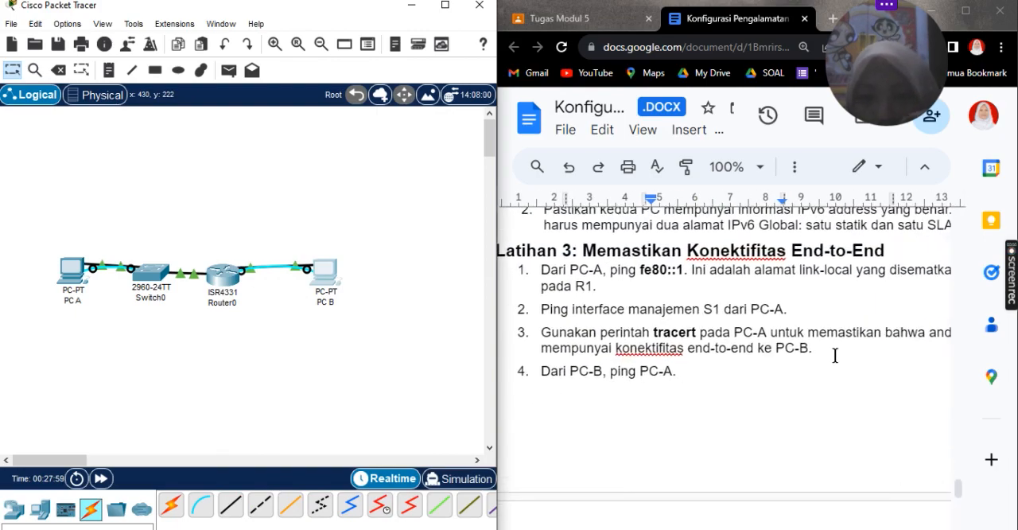
{"action": "scroll", "coordinate": [835, 355], "scroll_direction": "up", "scroll_amount": 5}
{"action": "scroll", "coordinate": [834, 355], "scroll_direction": "down", "scroll_amount": 5}
{"action": "scroll", "coordinate": [834, 355], "scroll_direction": "up", "scroll_amount": 4}
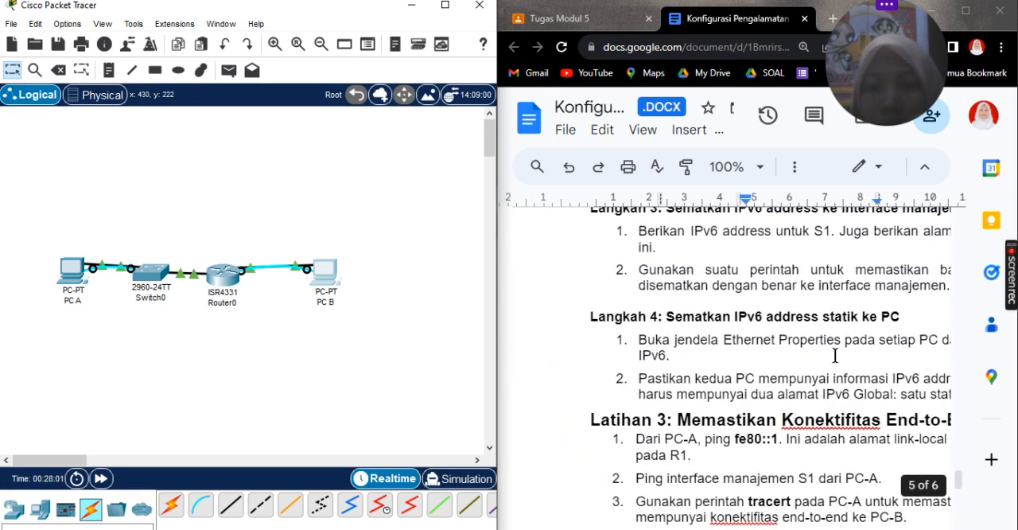
{"action": "scroll", "coordinate": [835, 355], "scroll_direction": "down", "scroll_amount": 3}
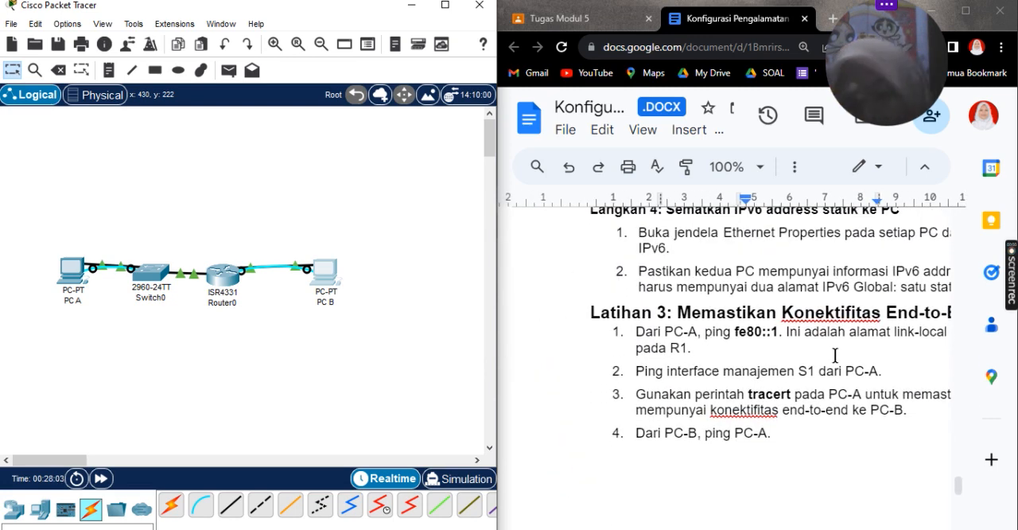
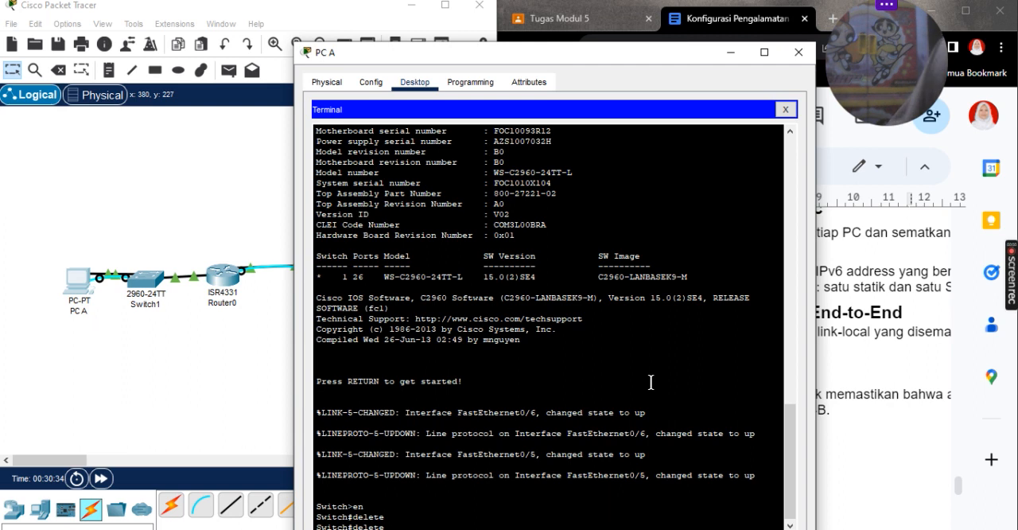
Step: Try to delete the VLAN database from the switch with delete flash: vlan.dat, leaving a space before the file name
{"action": "type", "text": "flas"}
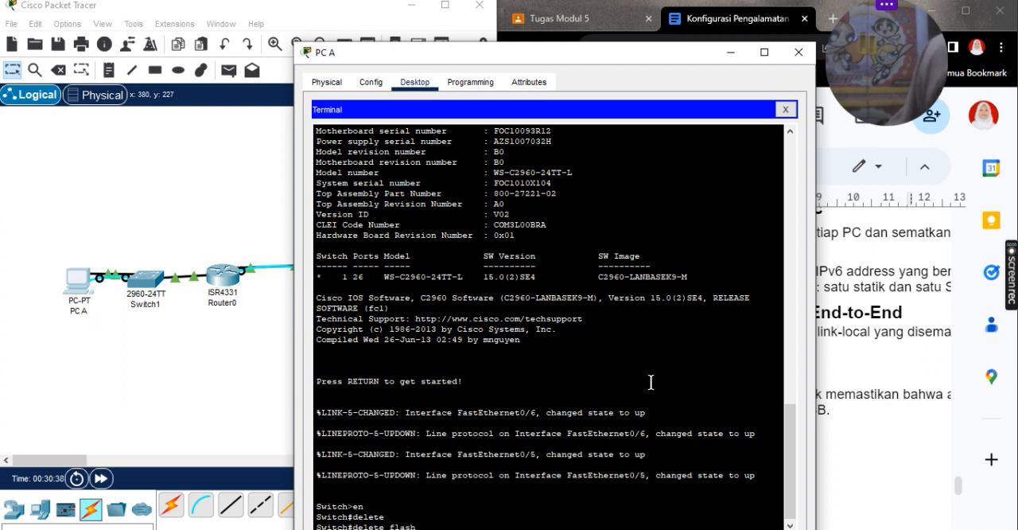
{"action": "type", "text": "h"}
{"action": "key", "text": "Tab"}
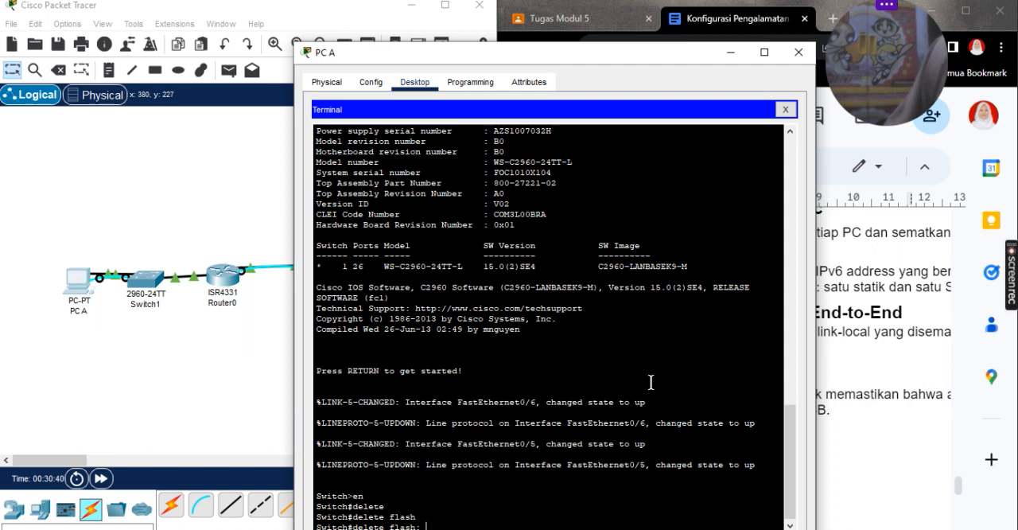
{"action": "type", "text": "vlan"}
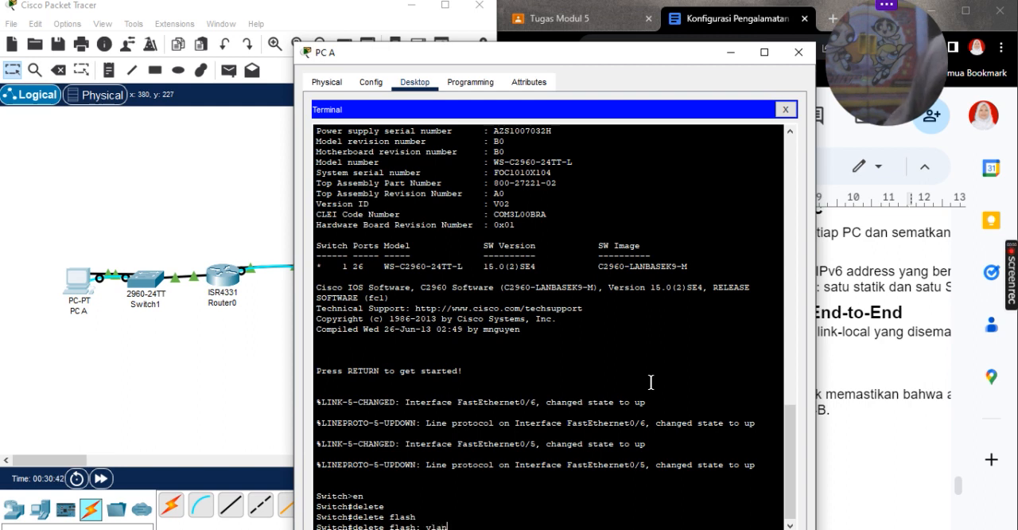
{"action": "type", "text": ".da"}
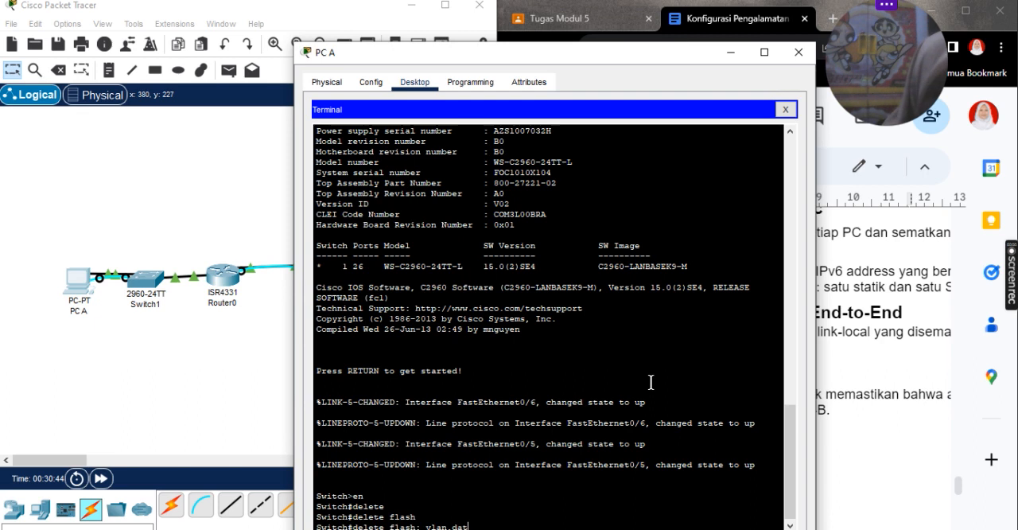
{"action": "type", "text": "t"}
{"action": "key", "text": "Return"}
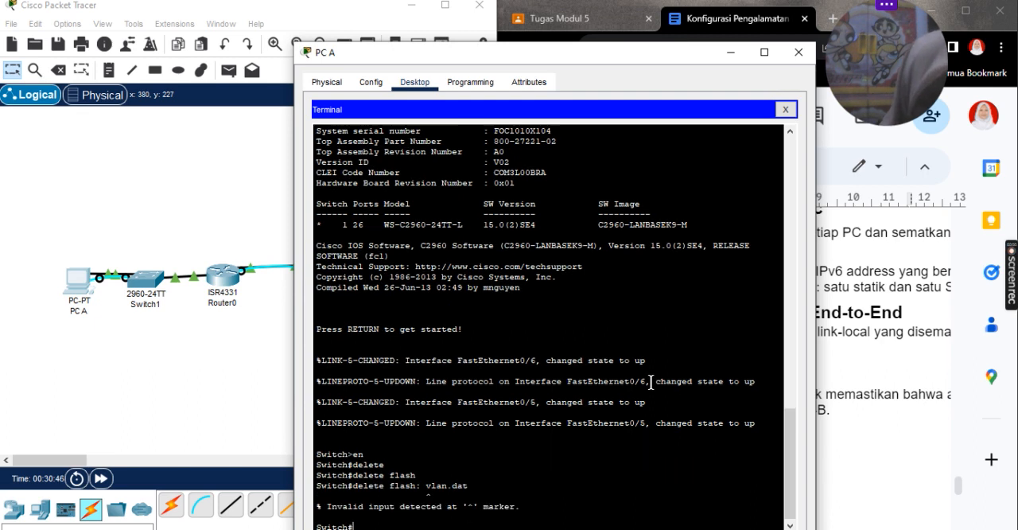
Step: Try to delete vlan.dat with delete flash:vlan.dat without the space, accepting the default file name and confirming the deletion
{"action": "key", "text": "Up"}
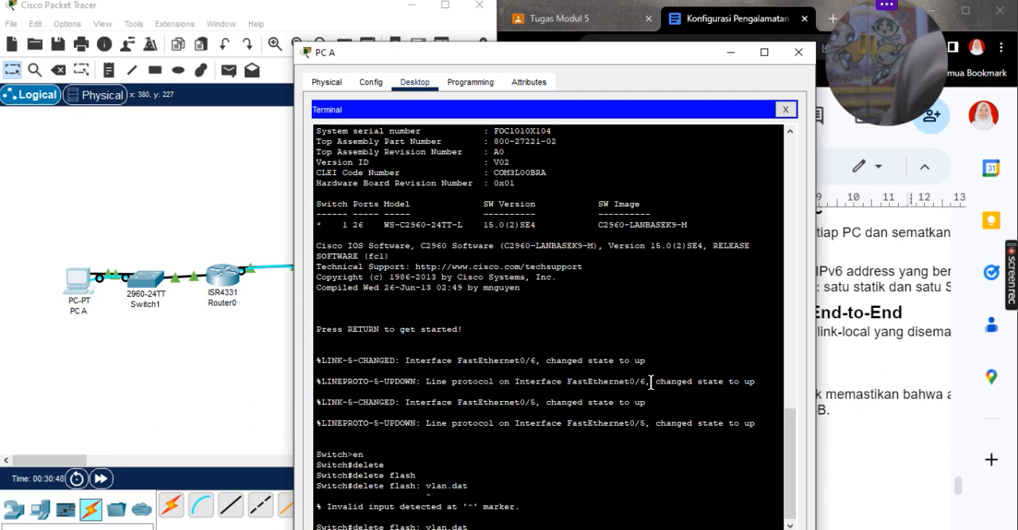
{"action": "key", "text": "Left"}
{"action": "key", "text": "Left"}
{"action": "key", "text": "Left"}
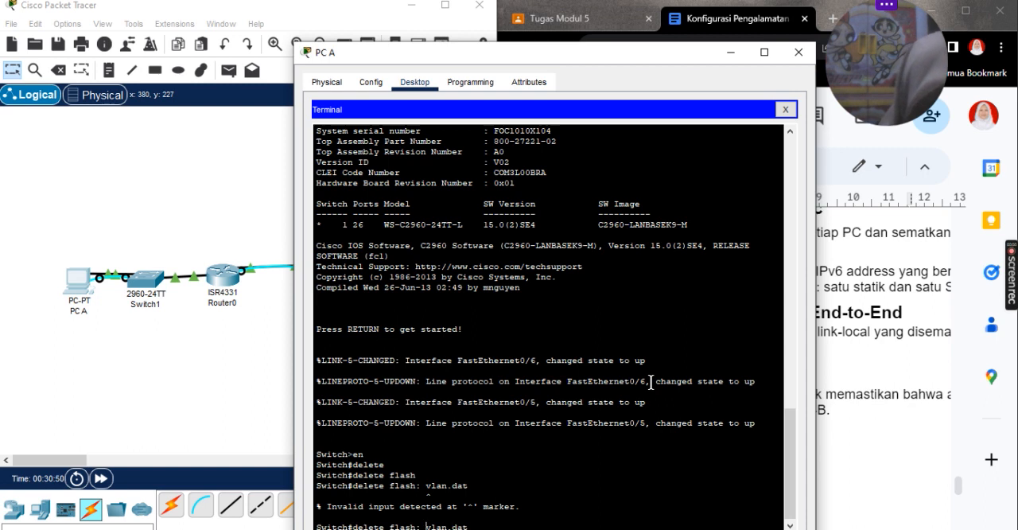
{"action": "key", "text": "BackSpace"}
{"action": "key", "text": "Return"}
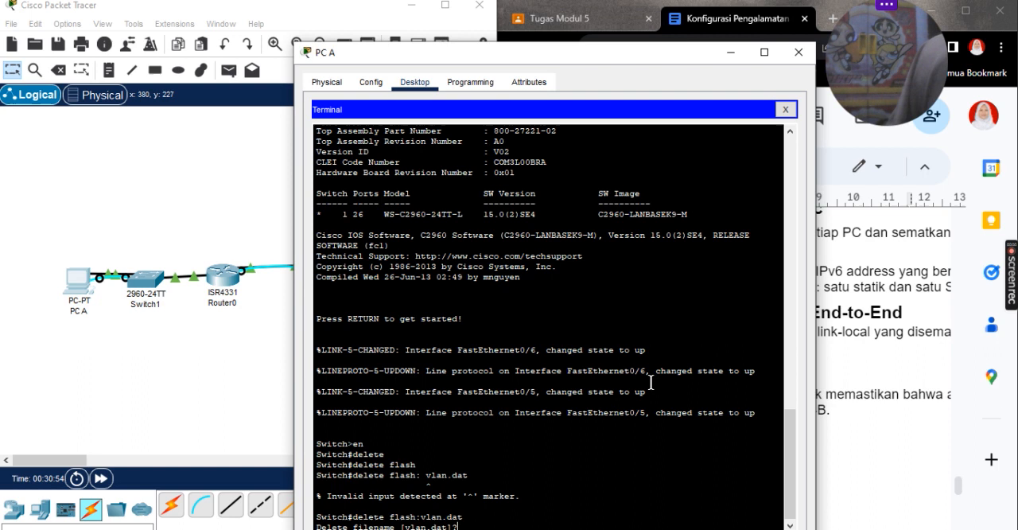
{"action": "key", "text": "Return"}
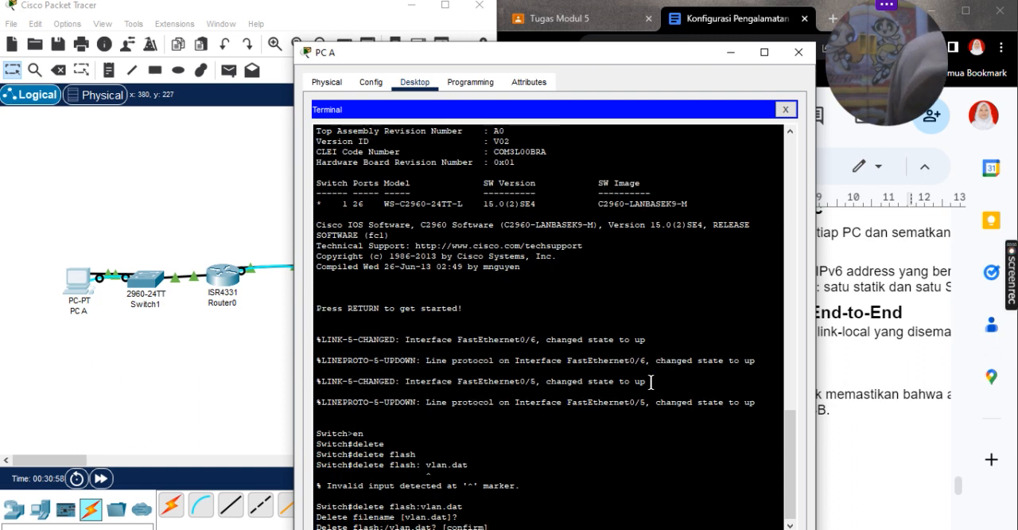
{"action": "key", "text": "Return"}
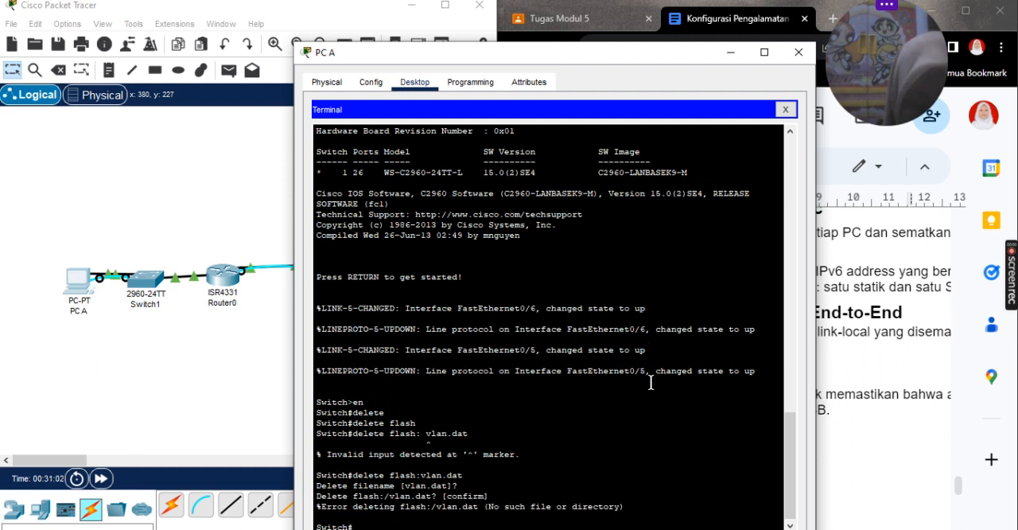
Step: Retry delete flash:vlan.dat, answering yes at the filename and confirmation prompts, and clear the leftover characters from the command line
{"action": "key", "text": "Up"}
{"action": "key", "text": "Return"}
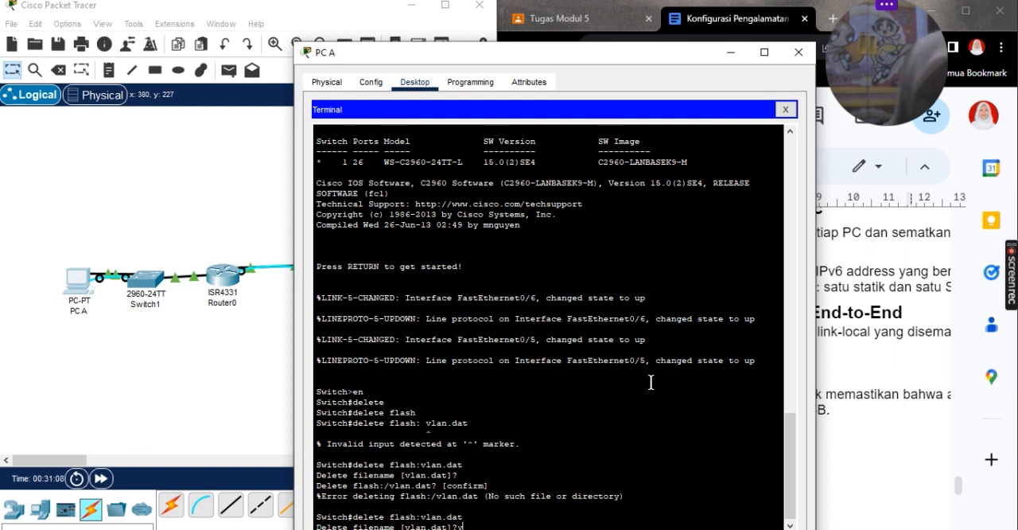
{"action": "type", "text": "yes"}
{"action": "key", "text": "Return"}
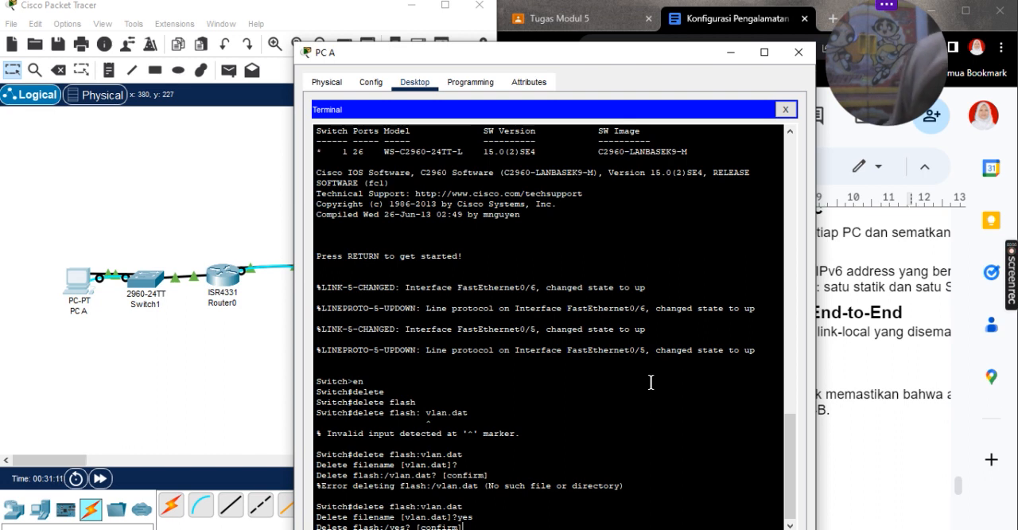
{"action": "type", "text": "yes"}
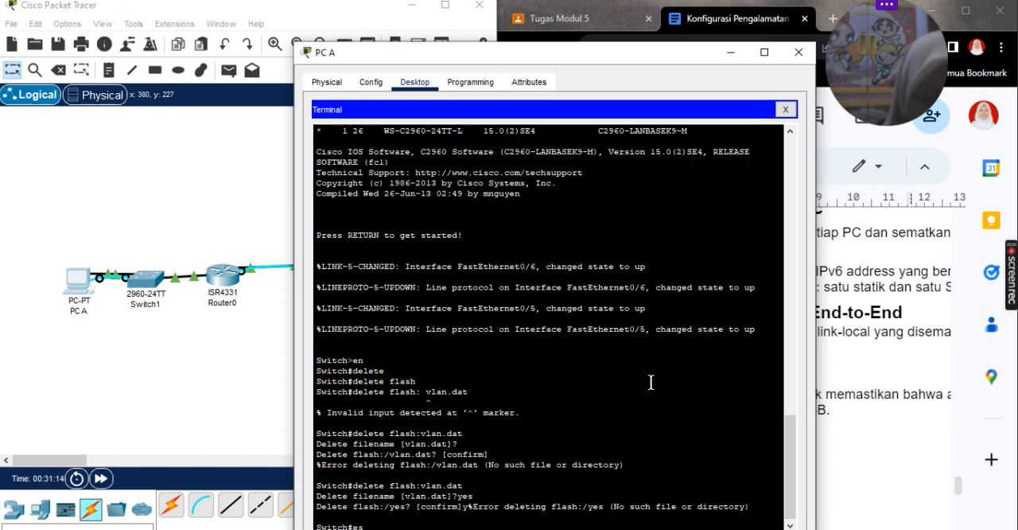
{"action": "key", "text": "BackSpace"}
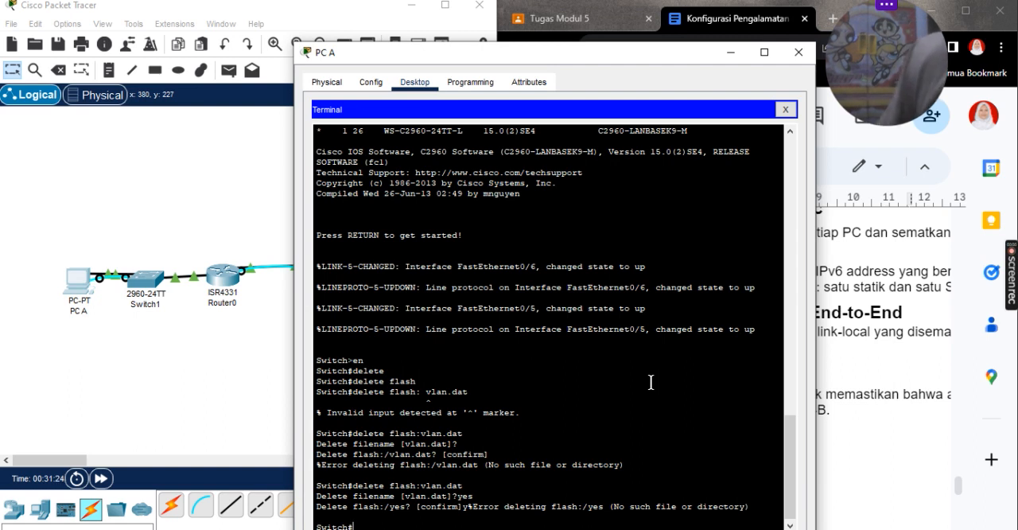
Step: Erase the switch's saved configuration with erase startup-config and confirm the erasure
{"action": "type", "text": "erase"}
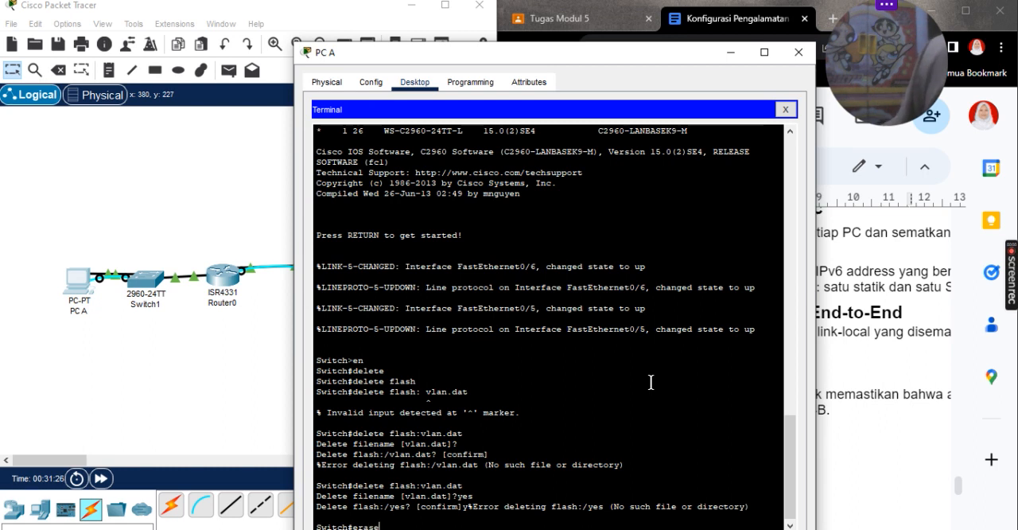
{"action": "type", "text": " str"}
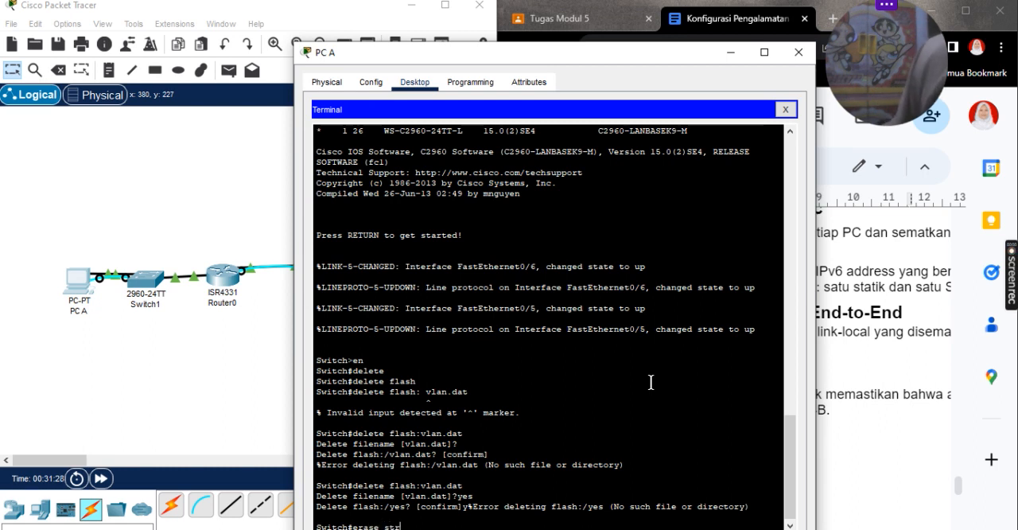
{"action": "key", "text": "BackSpace"}
{"action": "type", "text": "ar"}
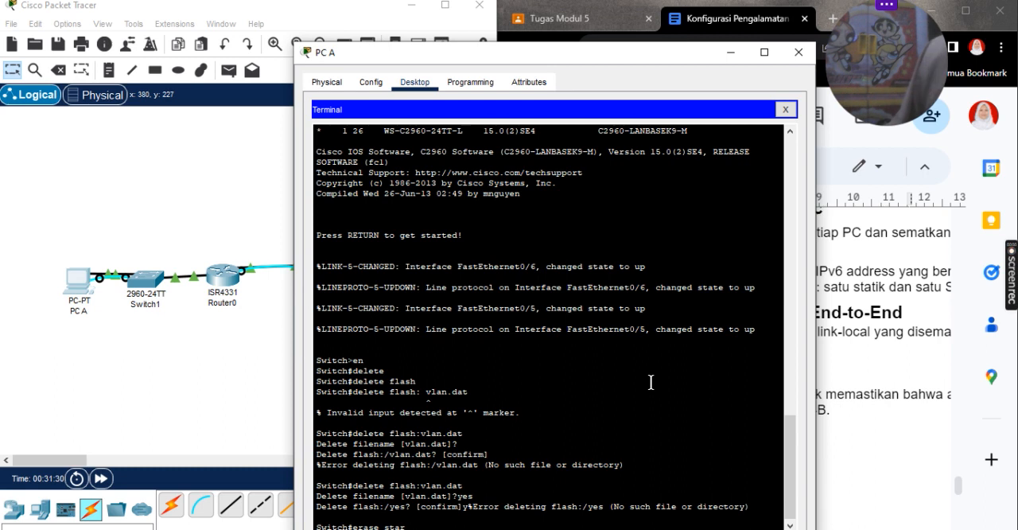
{"action": "key", "text": "Tab"}
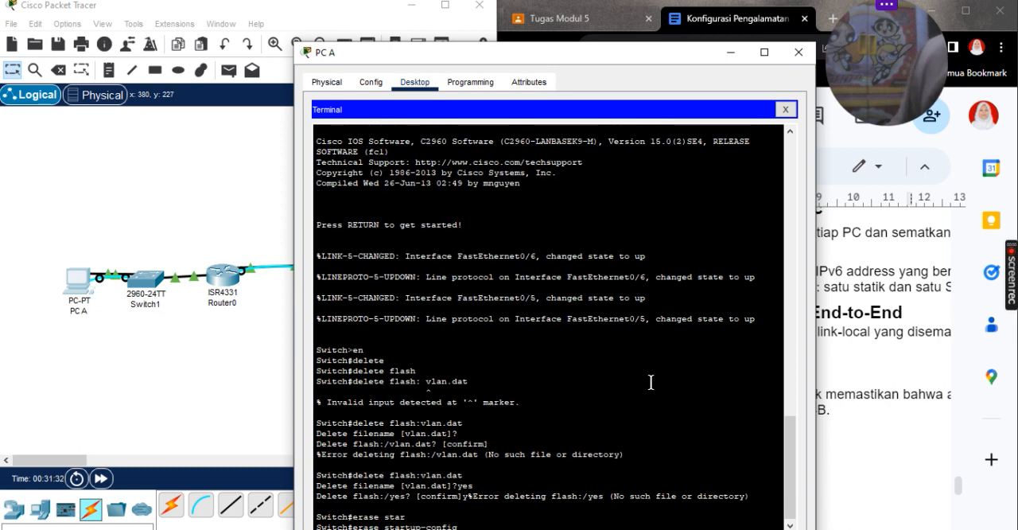
{"action": "key", "text": "Return"}
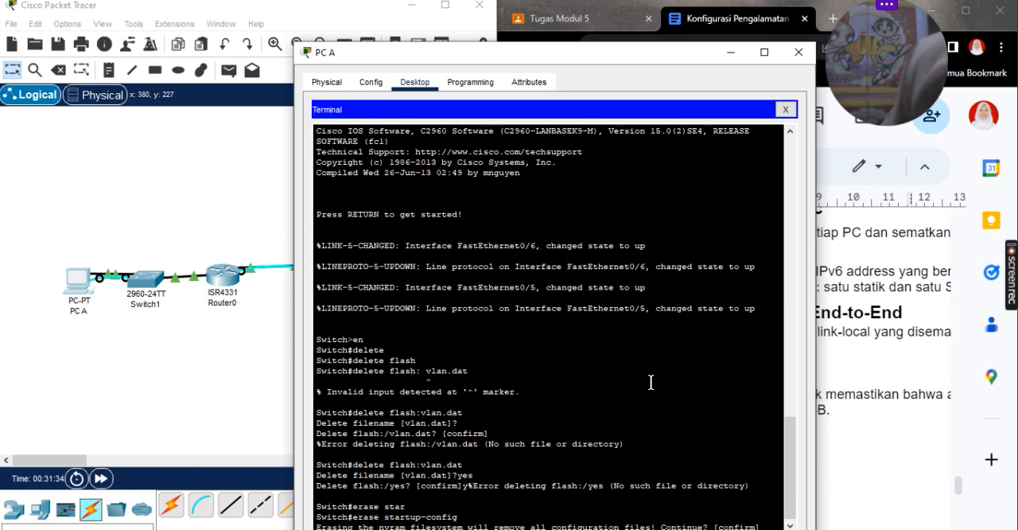
{"action": "key", "text": "Return"}
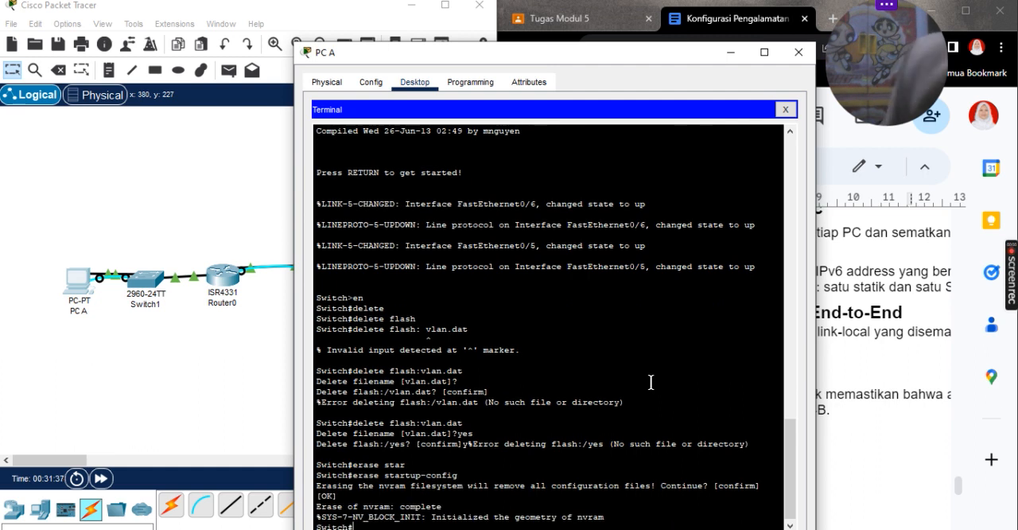
Step: Reload the switch, confirm the restart and return to its console prompt
{"action": "type", "text": "relo"}
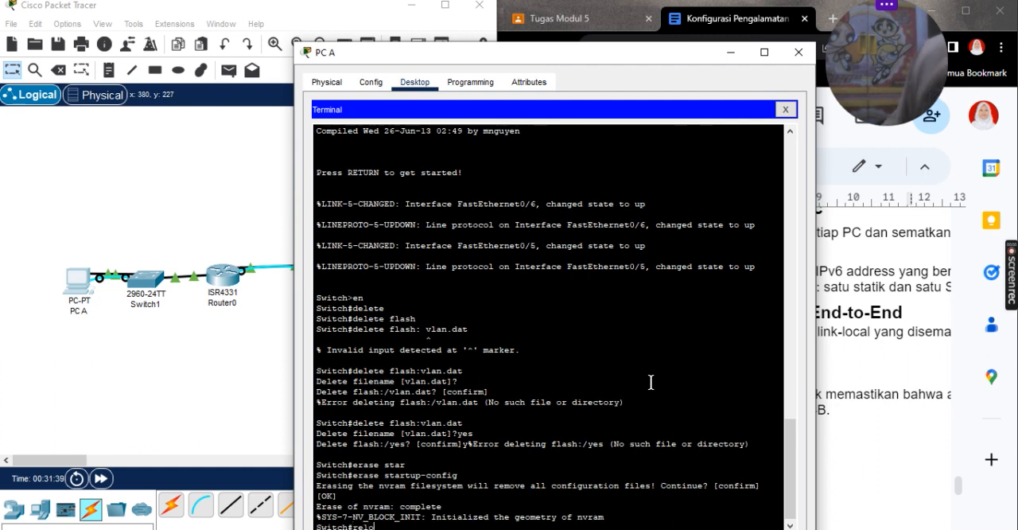
{"action": "type", "text": "ad"}
{"action": "key", "text": "Return"}
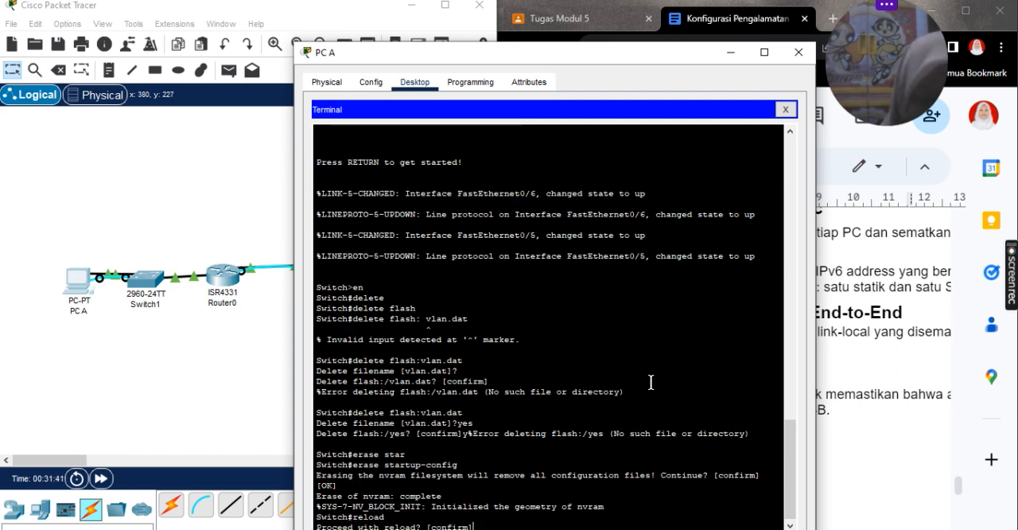
{"action": "key", "text": "Return"}
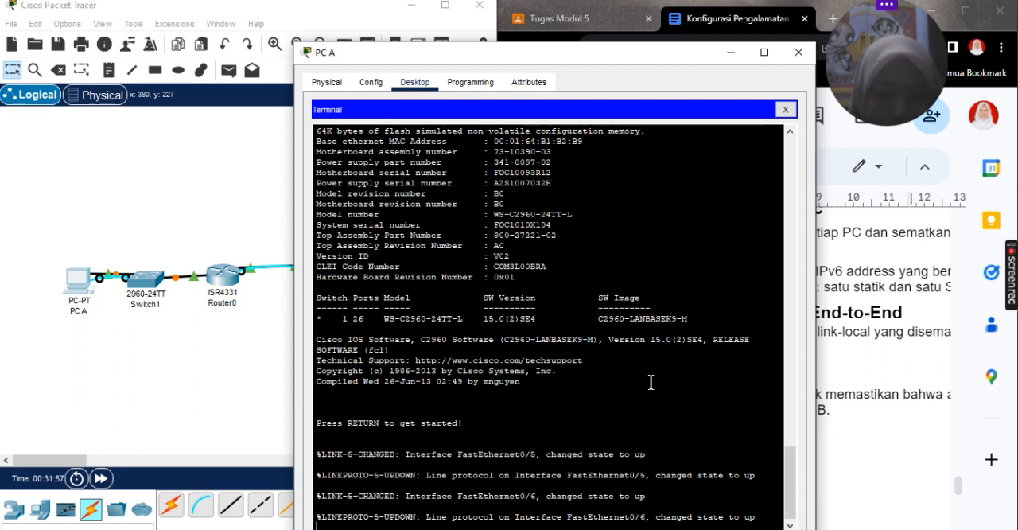
{"action": "key", "text": "Return"}
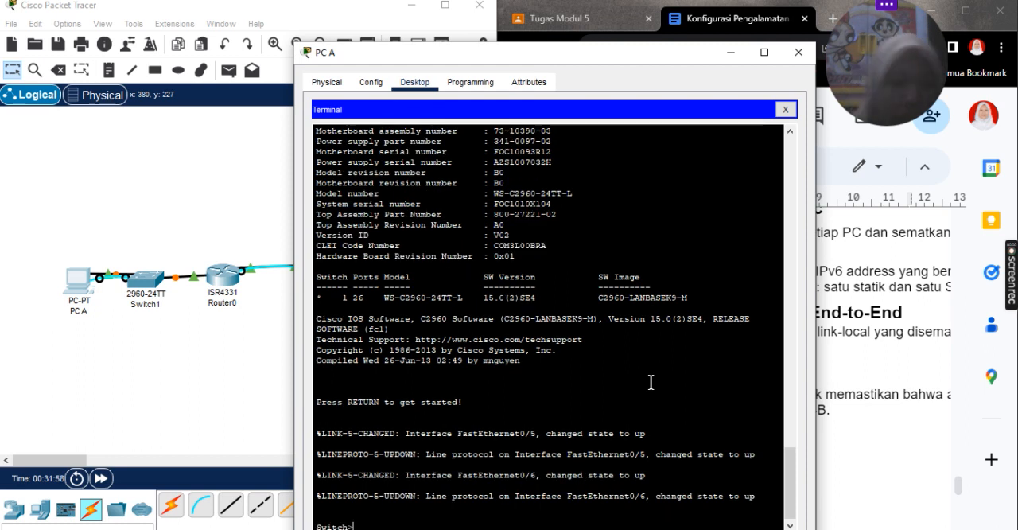
Step: Enter privileged EXEC and global configuration mode on the switch and set its hostname to S1
{"action": "key", "text": "Return"}
{"action": "type", "text": "en"}
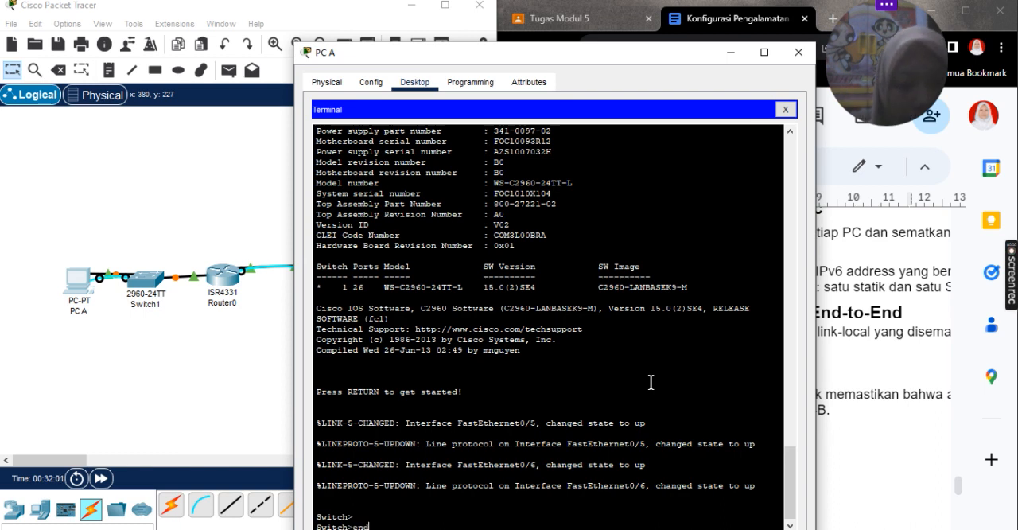
{"action": "key", "text": "Return"}
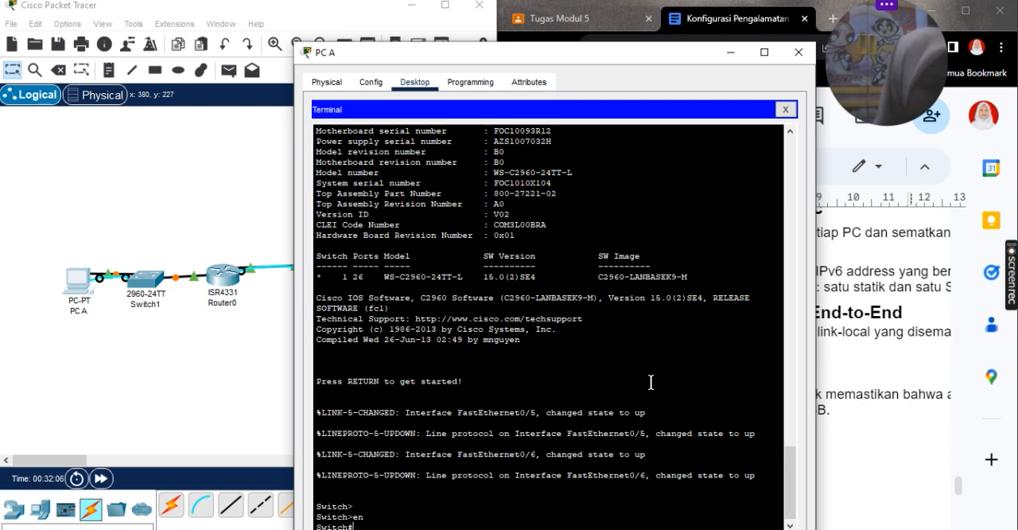
{"action": "type", "text": "conf"}
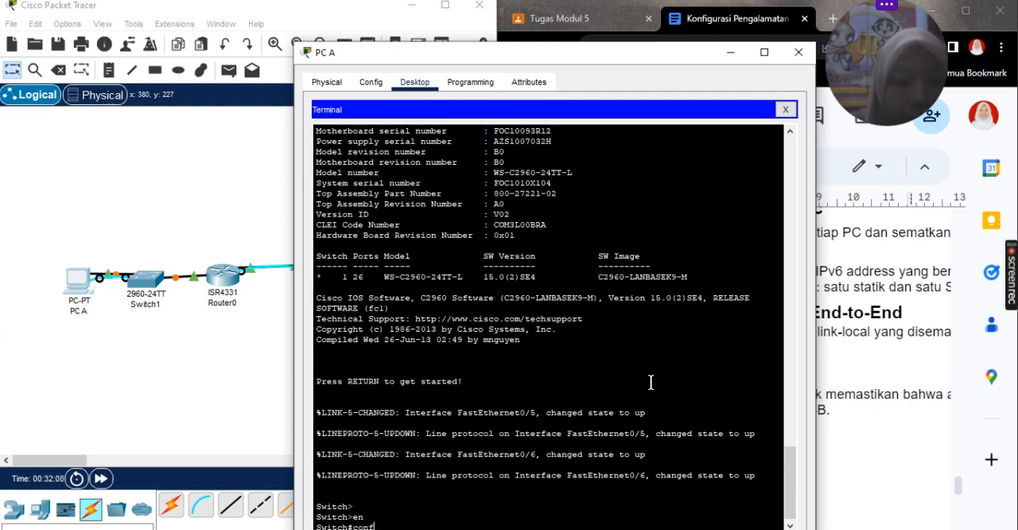
{"action": "type", "text": " t"}
{"action": "key", "text": "Return"}
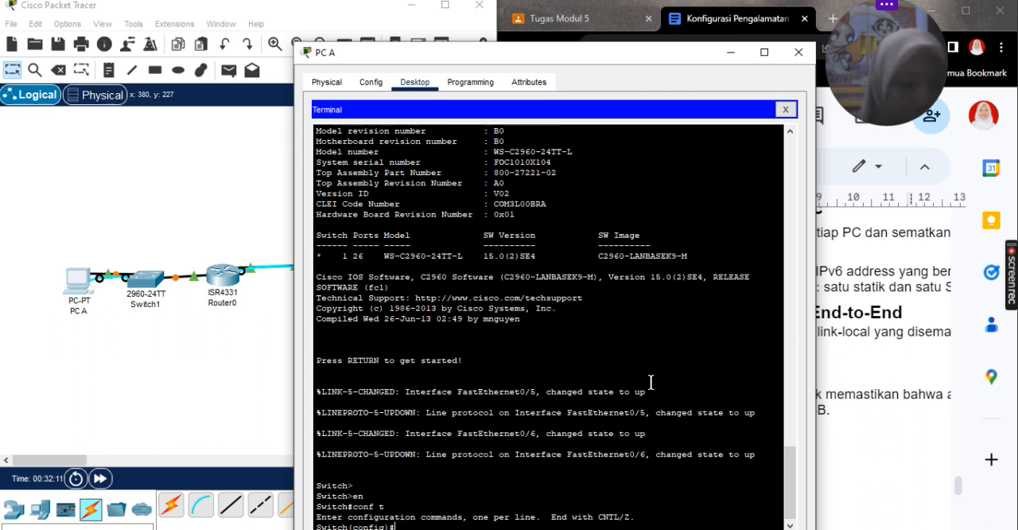
{"action": "type", "text": "hostname"}
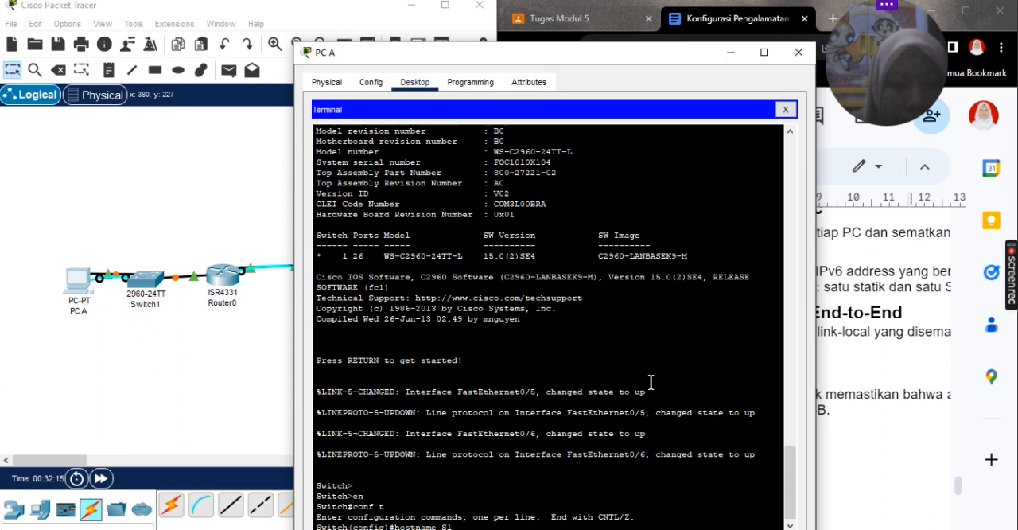
{"action": "type", "text": " S1"}
{"action": "key", "text": "Return"}
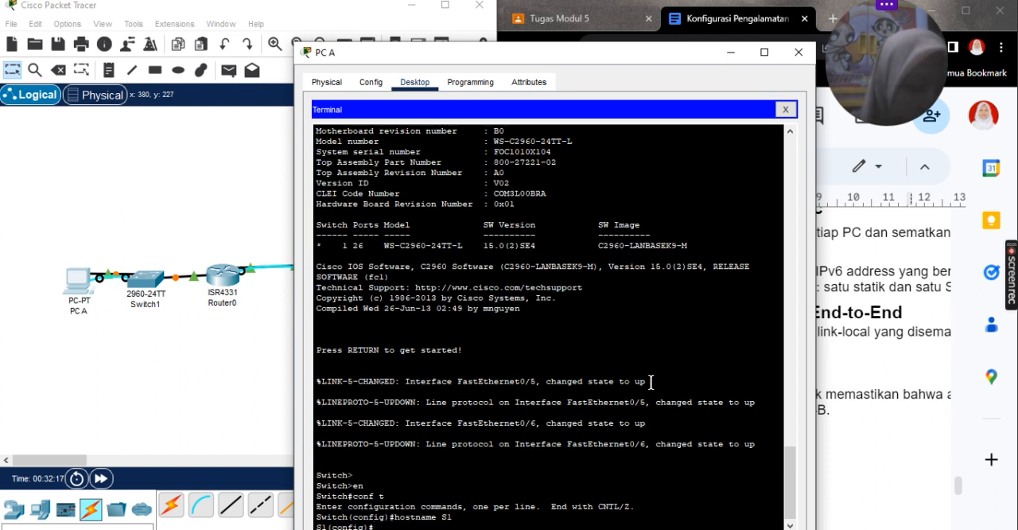
Step: Set S1's privileged EXEC password with the enable secret command
{"action": "type", "text": "enable se"}
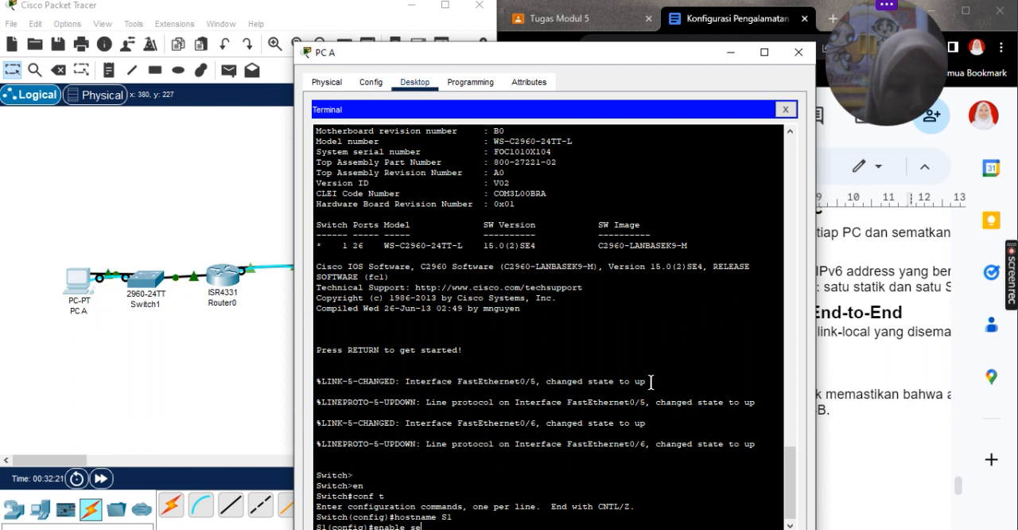
{"action": "type", "text": "cret class"}
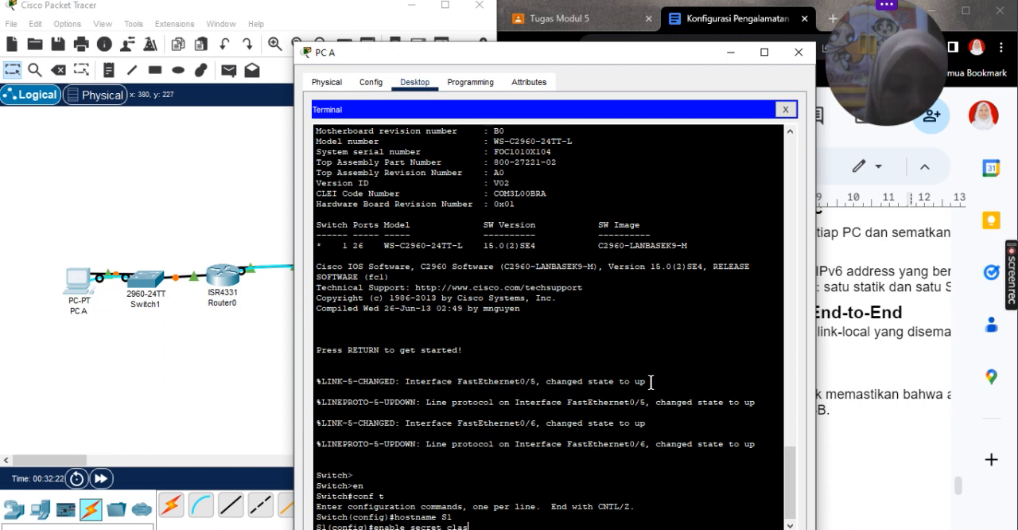
{"action": "key", "text": "Return"}
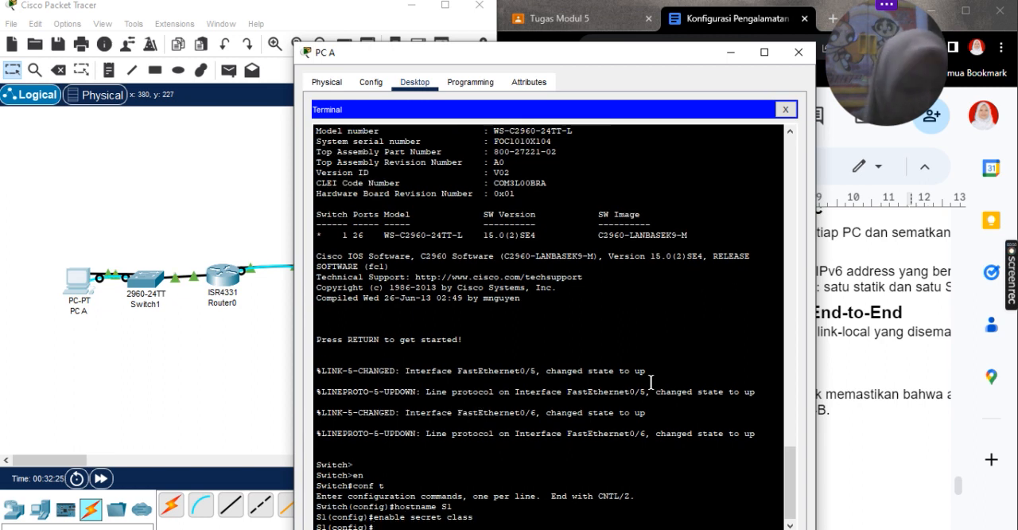
Step: Set S1's message-of-the-day banner to "login" with banner motd, using # as the delimiter
{"action": "type", "text": "b"}
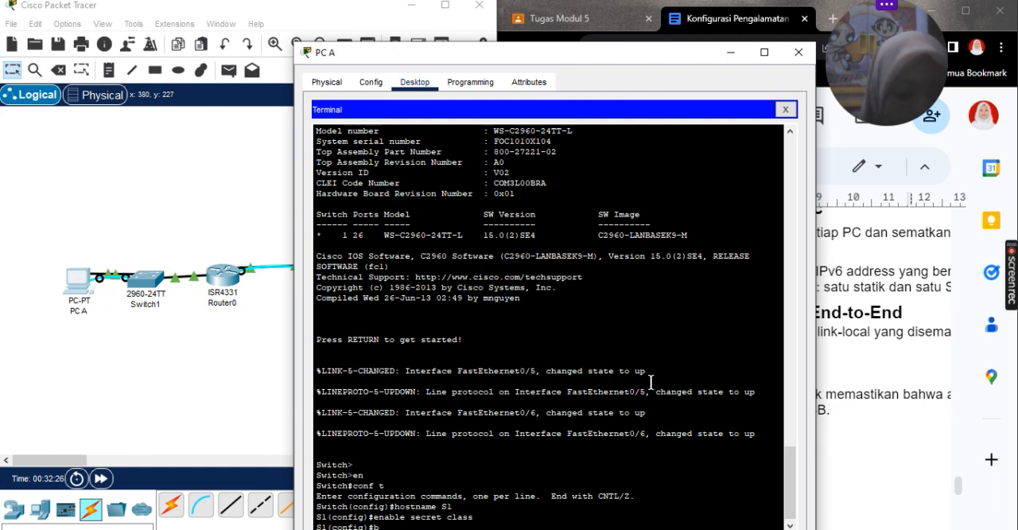
{"action": "type", "text": "anner motd"}
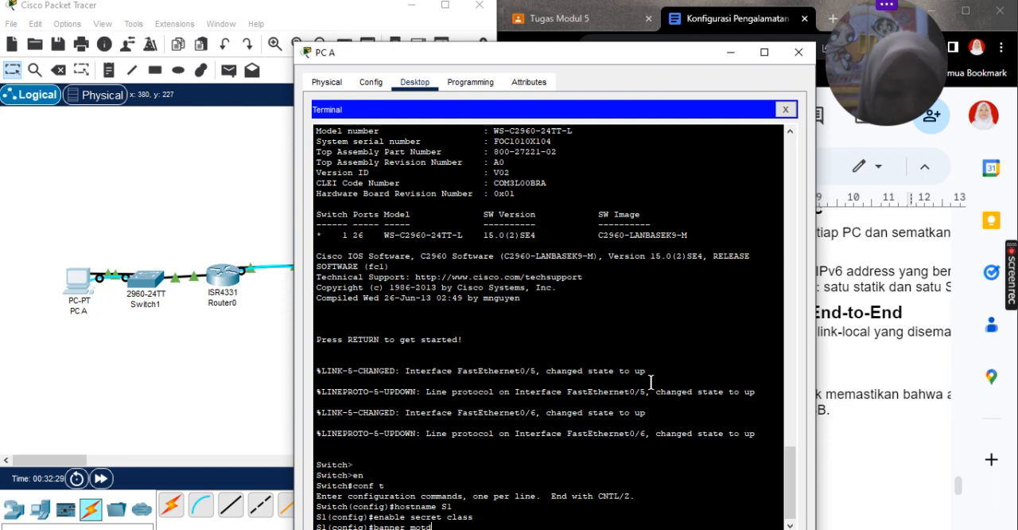
{"action": "type", "text": " #login#"}
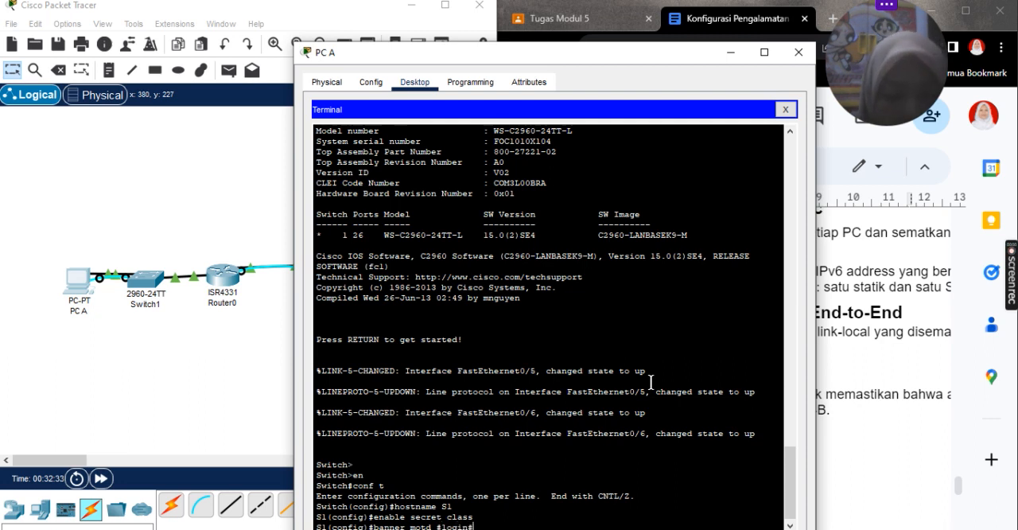
{"action": "key", "text": "Return"}
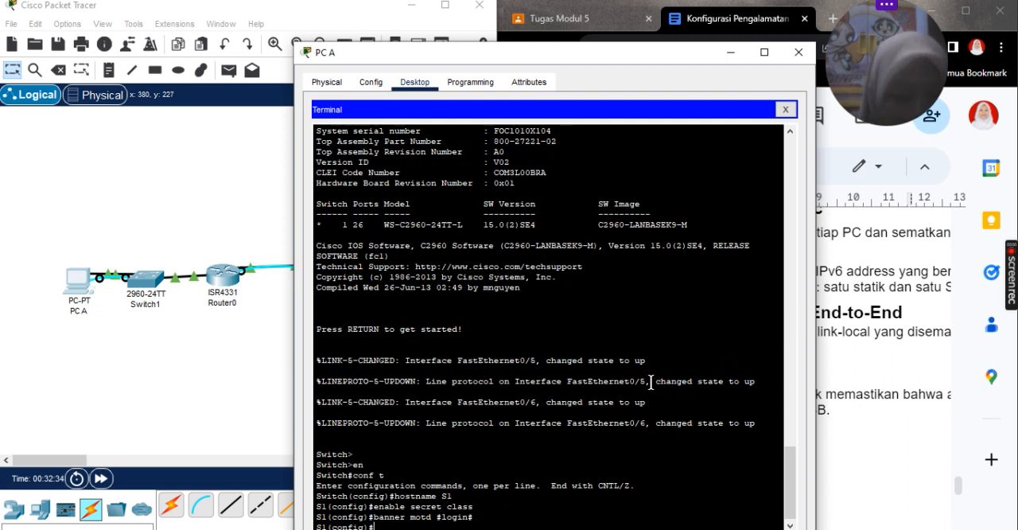
Step: Enter line con 0 on S1, set the console password and enable login
{"action": "type", "text": "line co"}
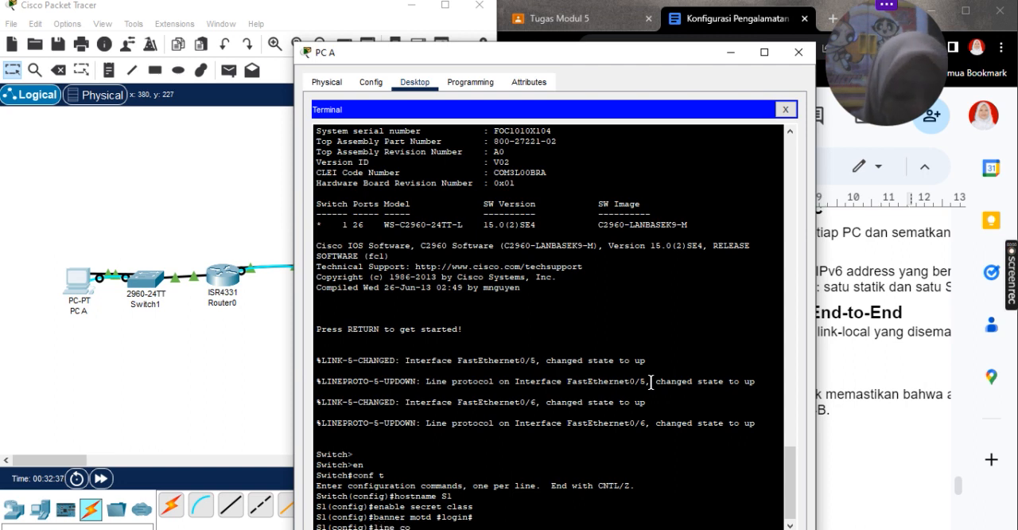
{"action": "type", "text": "n 0"}
{"action": "key", "text": "Return"}
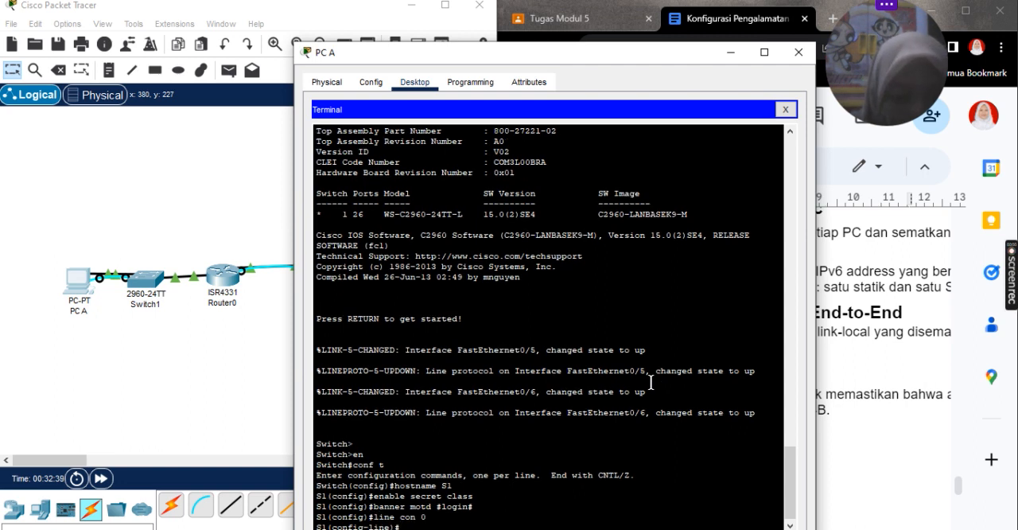
{"action": "type", "text": "passwor"}
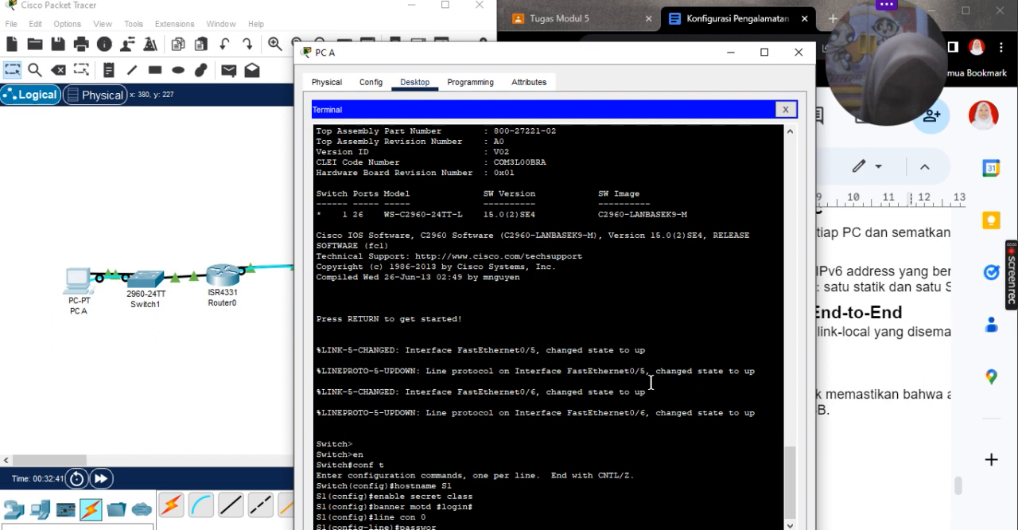
{"action": "type", "text": "d cisc"}
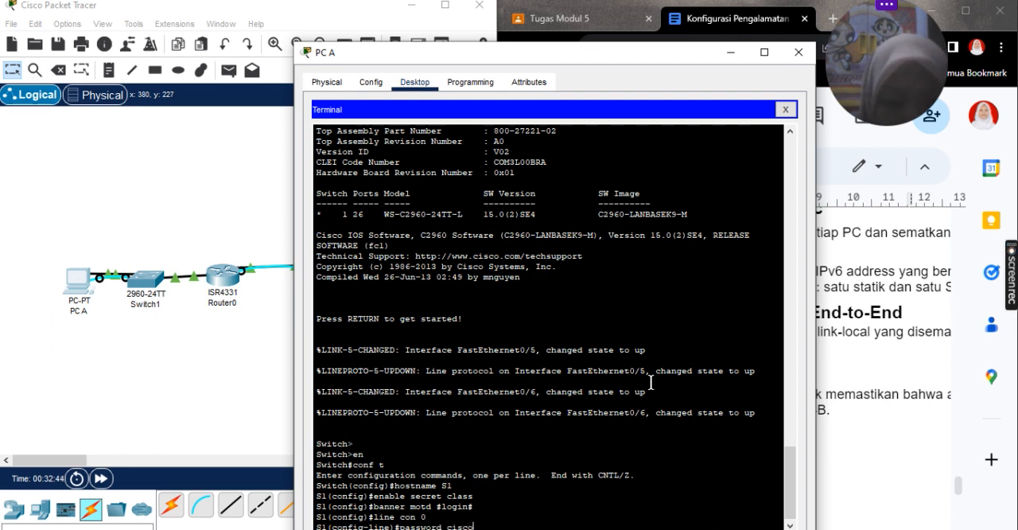
{"action": "type", "text": "o"}
{"action": "key", "text": "Return"}
{"action": "type", "text": "login"}
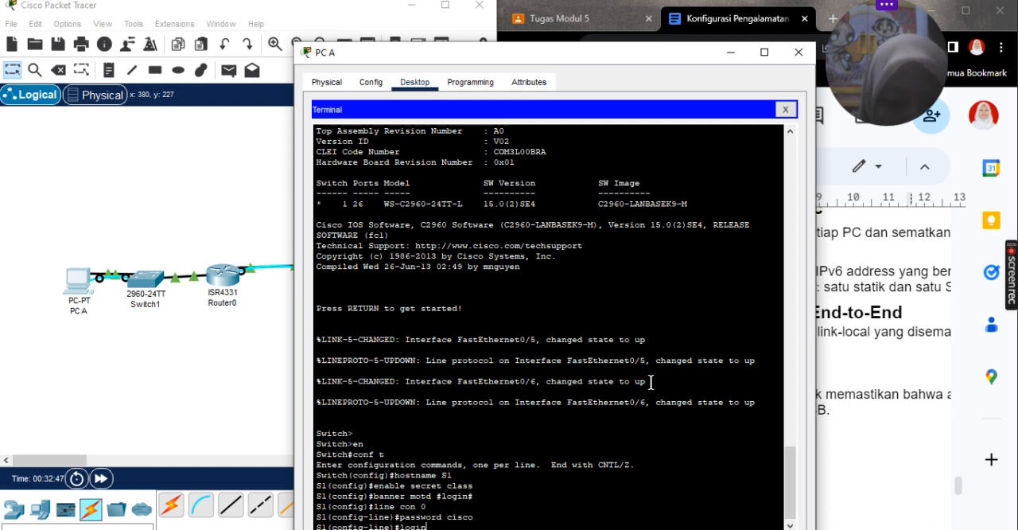
{"action": "key", "text": "Return"}
Step: Enter line vty 0 15 on S1, set the virtual terminal password and enable login
{"action": "type", "text": "line"}
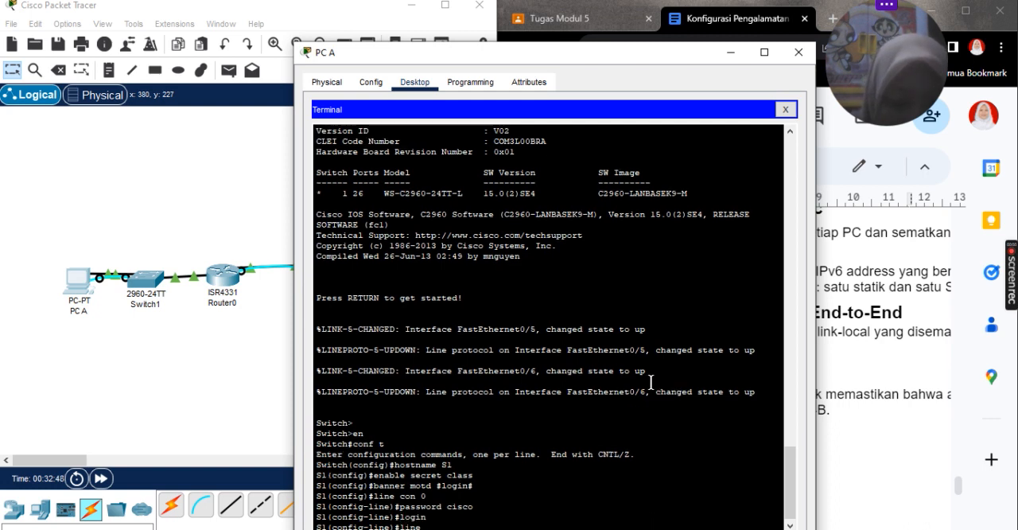
{"action": "type", "text": " vty 0 15"}
{"action": "key", "text": "Return"}
{"action": "type", "text": "password "}
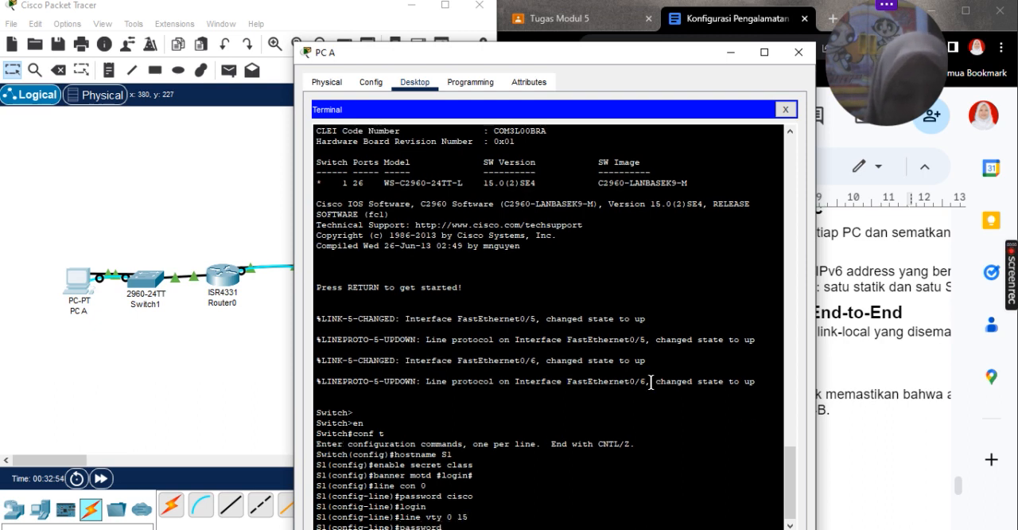
{"action": "type", "text": "cisco"}
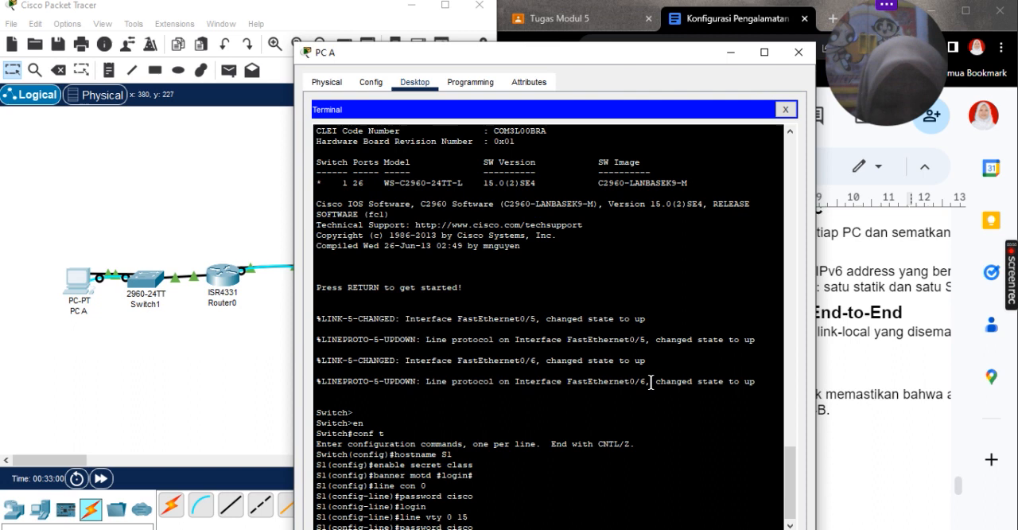
{"action": "key", "text": "Return"}
{"action": "type", "text": "login"}
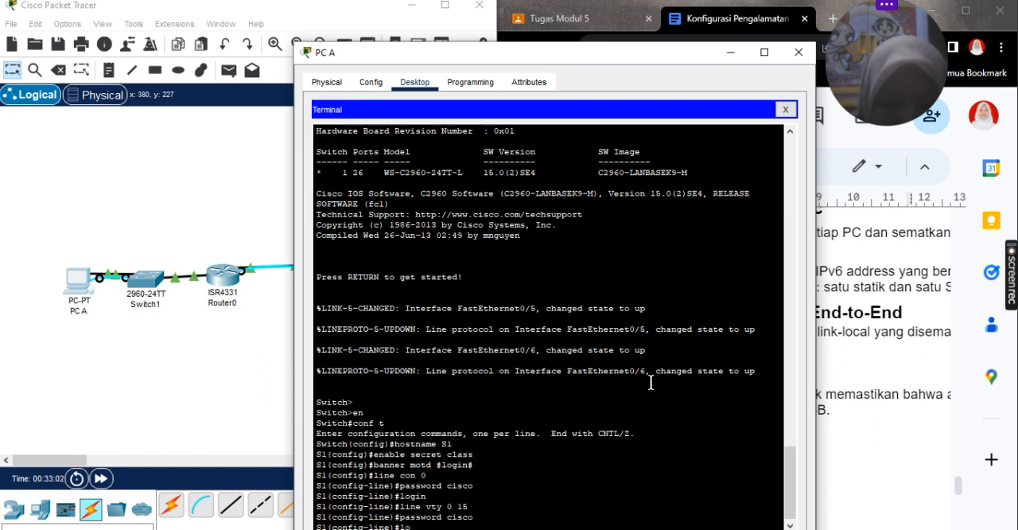
{"action": "key", "text": "Return"}
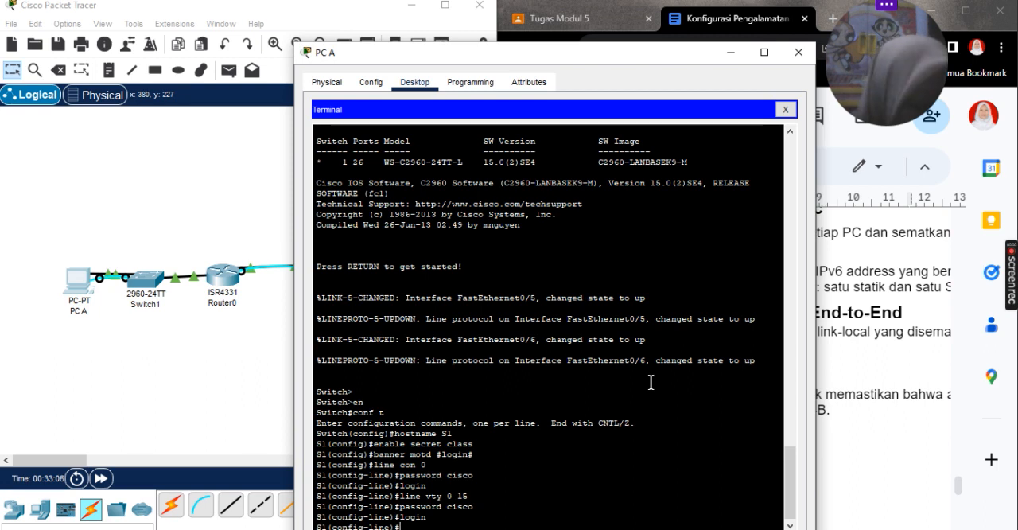
Step: Encrypt S1's plain-text passwords with the service password-encryption command
{"action": "type", "text": "service password-encryption"}
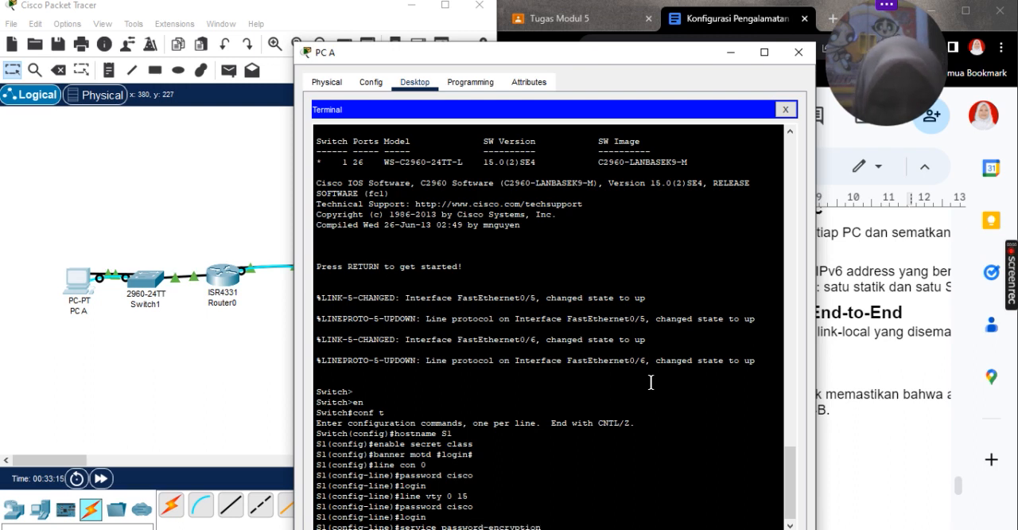
{"action": "key", "text": "Return"}
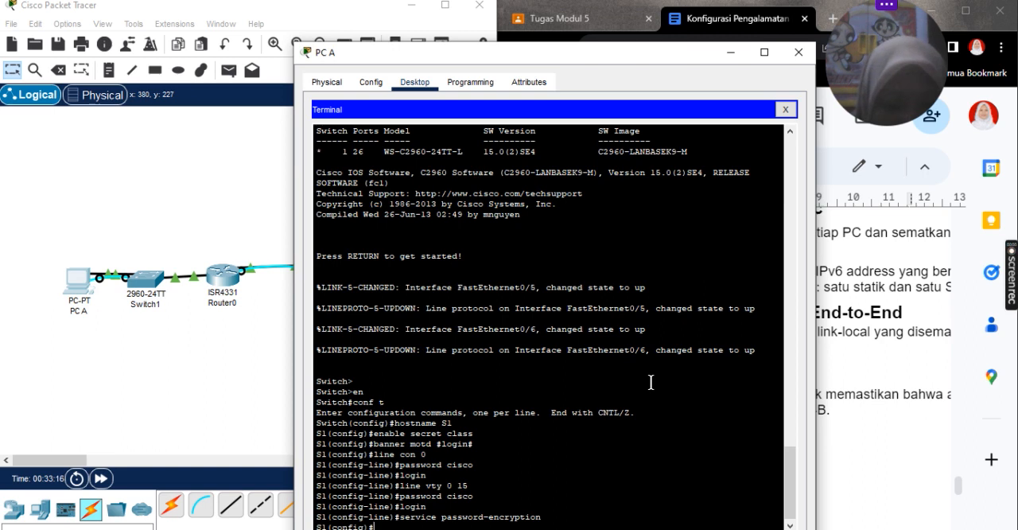
{"action": "type", "text": "no ip domai"}
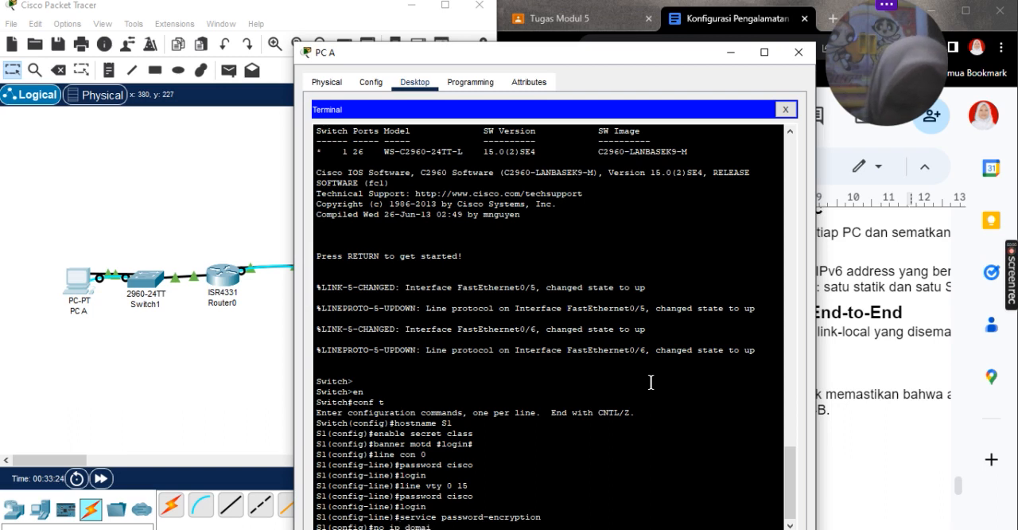
Step: Disable DNS lookup on S1 with no ip domain-lookup and end configuration mode to return to the privileged EXEC prompt
{"action": "type", "text": "n-looku"}
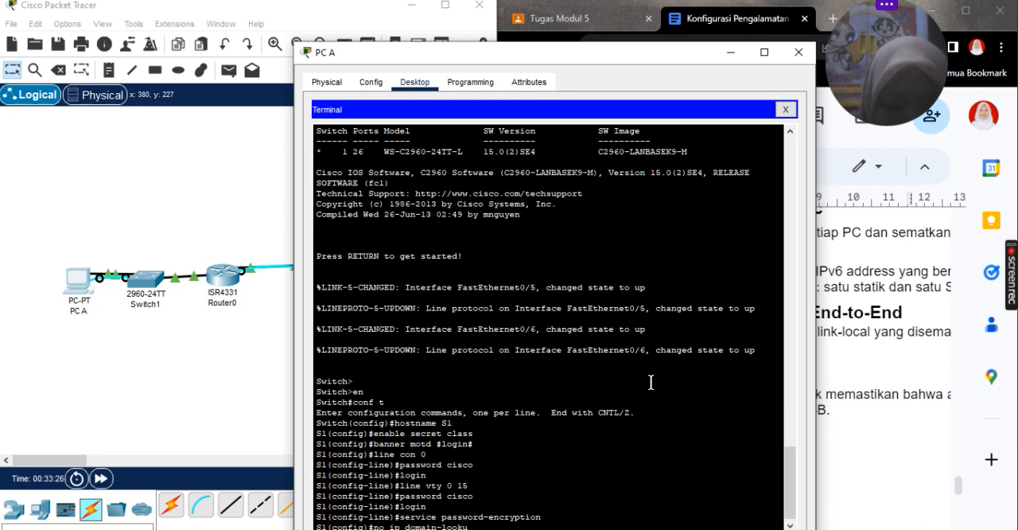
{"action": "type", "text": "p"}
{"action": "key", "text": "Return"}
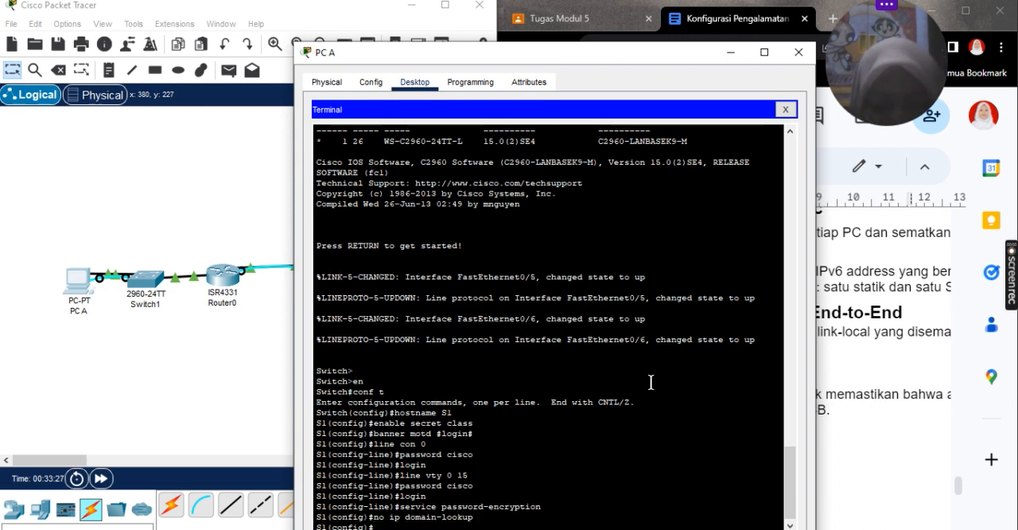
{"action": "type", "text": "end"}
{"action": "key", "text": "Return"}
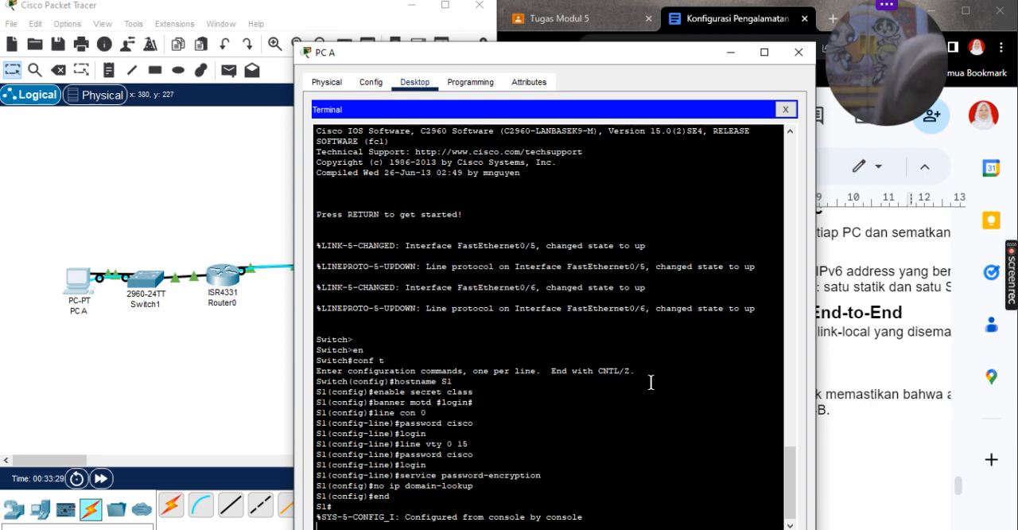
{"action": "key", "text": "Return"}
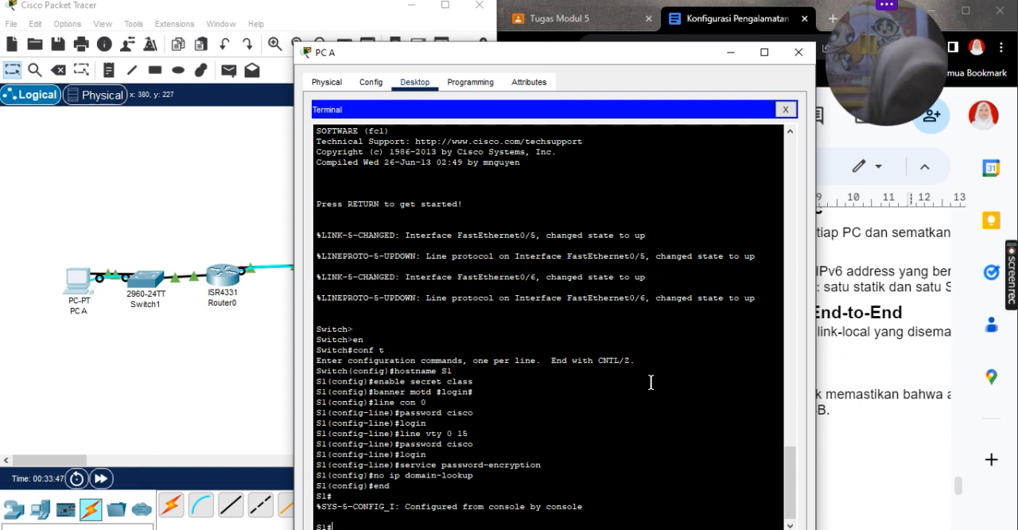
Step: Enter global configuration mode and the VLAN 1 interface on S1, and begin an ipv6 address command
{"action": "type", "text": "nf t"}
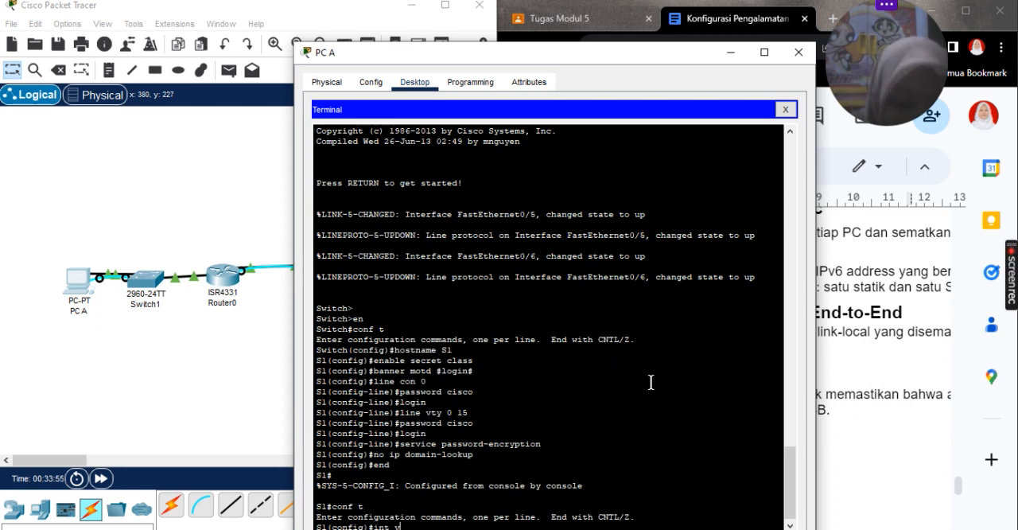
{"action": "key", "text": "Return"}
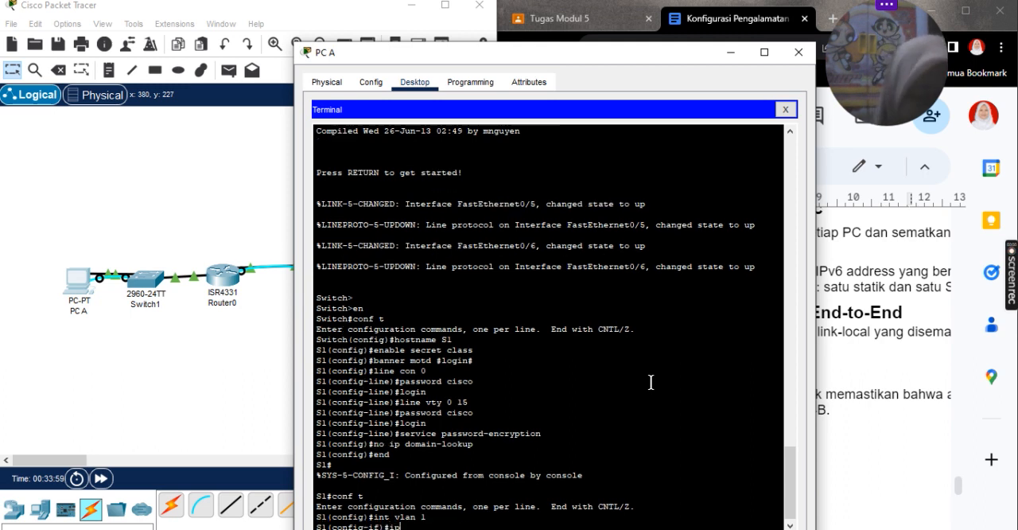
{"action": "type", "text": "ipv6"}
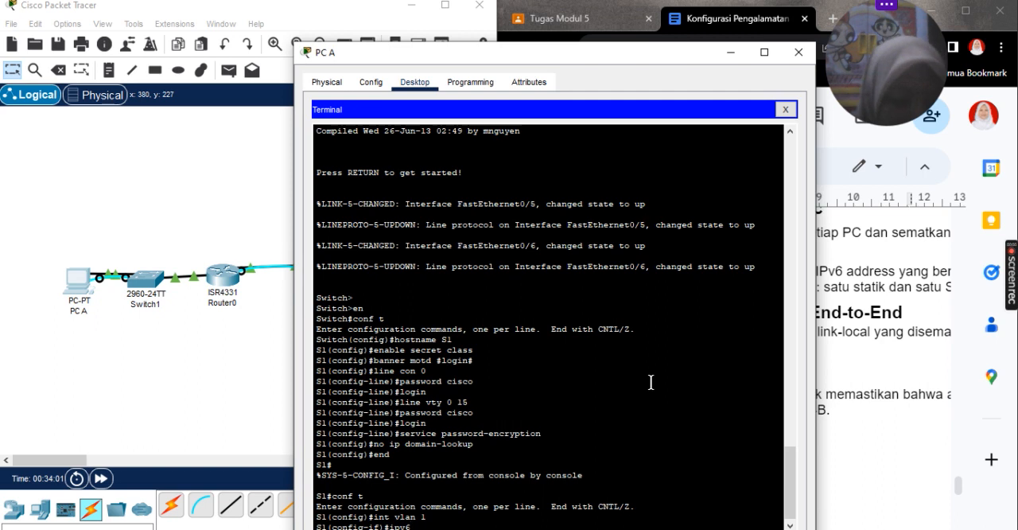
{"action": "type", "text": " address"}
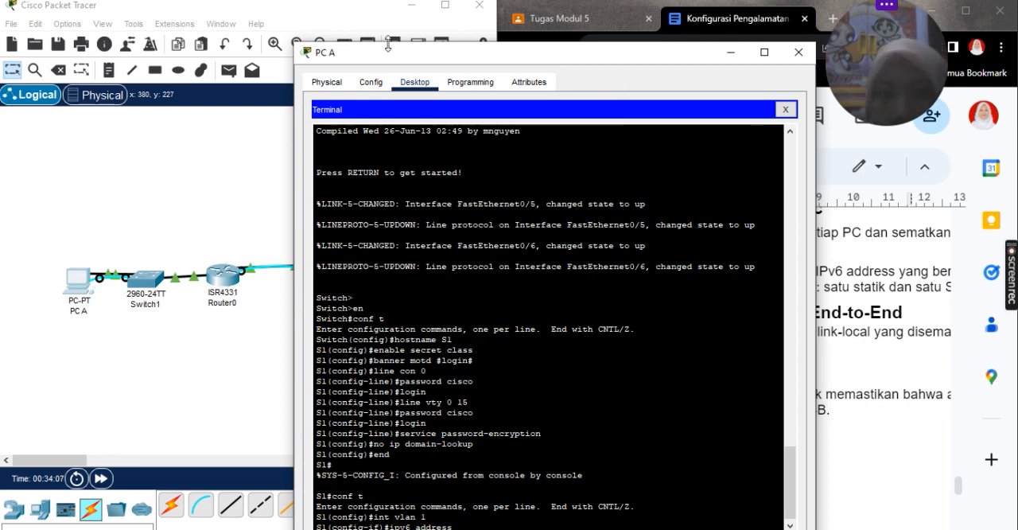
Step: Switch to the lab document in Google Docs and copy S1's VLAN 1 address 2001:db8:acad:1::b from the Tabel Pengalamatan table
{"action": "left_click_drag", "start_coordinate": [453, 60], "coordinate": [201, 63]}
{"action": "scroll", "coordinate": [566, 268], "scroll_direction": "up", "scroll_amount": 5}
{"action": "scroll", "coordinate": [567, 268], "scroll_direction": "up", "scroll_amount": 10}
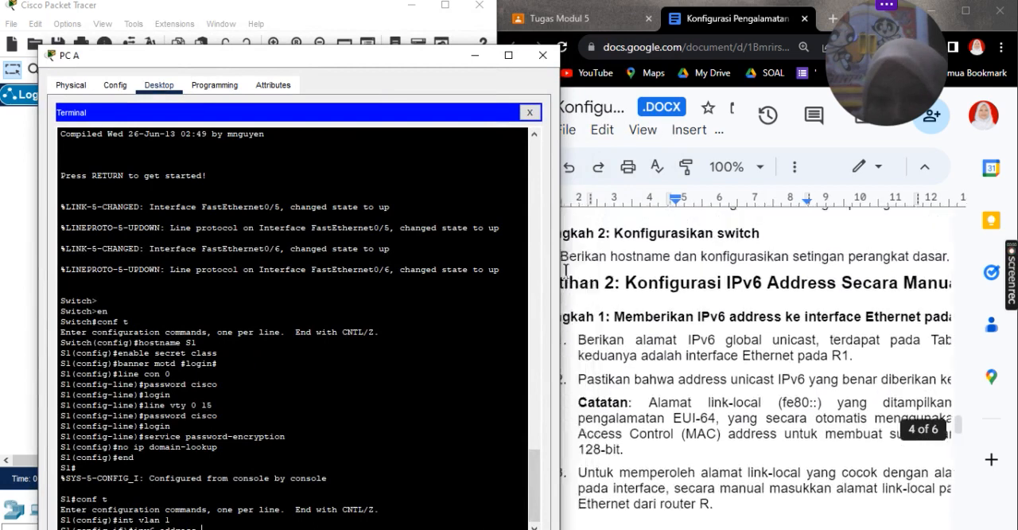
{"action": "scroll", "coordinate": [799, 291], "scroll_direction": "up", "scroll_amount": 10}
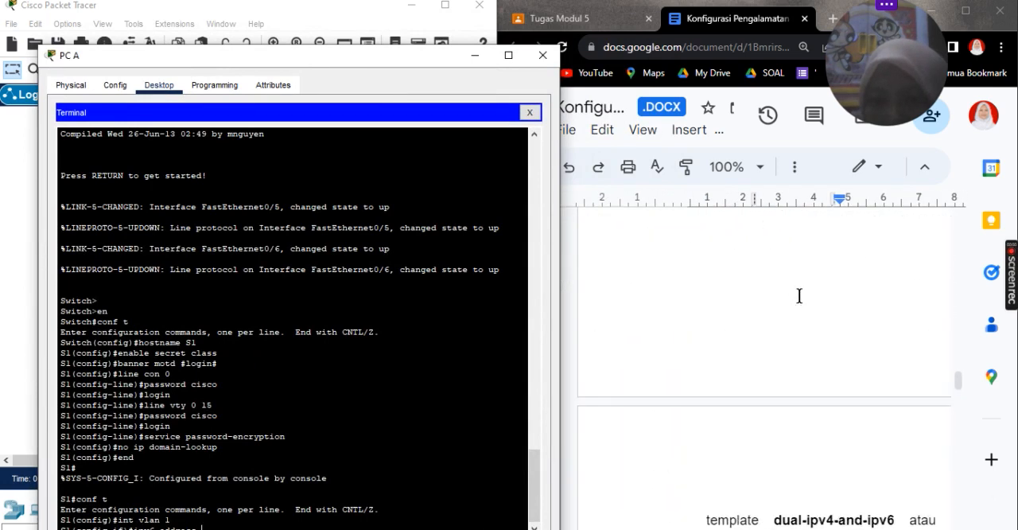
{"action": "scroll", "coordinate": [799, 296], "scroll_direction": "up", "scroll_amount": 10}
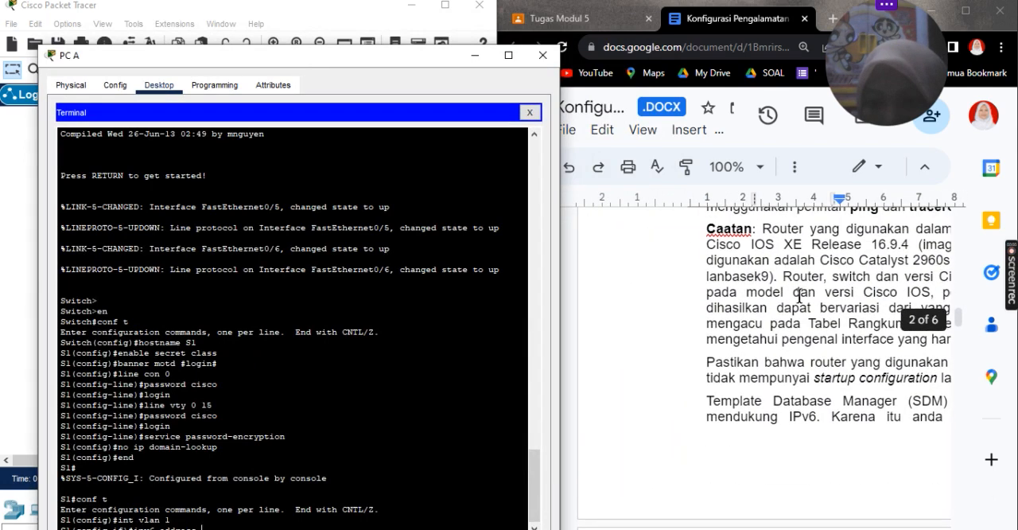
{"action": "scroll", "coordinate": [799, 296], "scroll_direction": "up", "scroll_amount": 5}
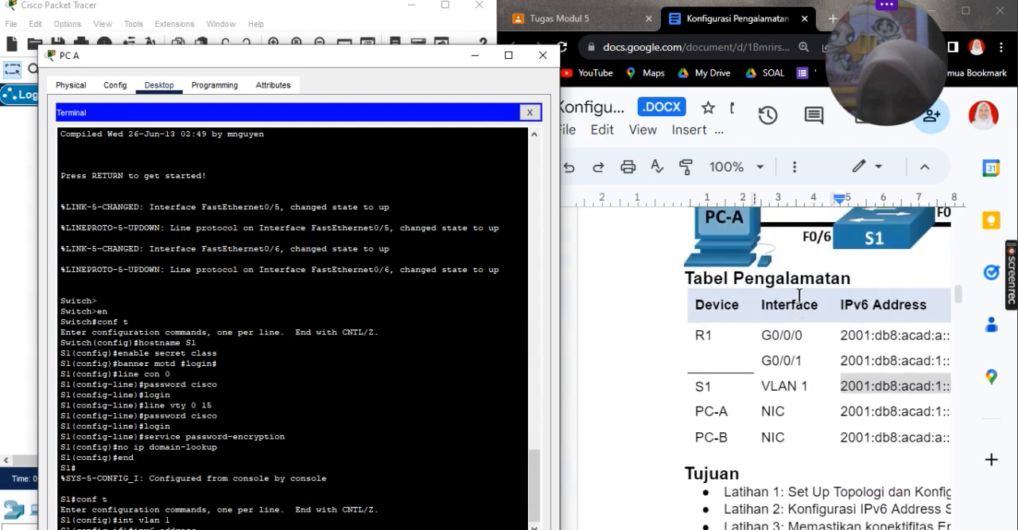
{"action": "scroll", "coordinate": [791, 334], "scroll_direction": "right", "scroll_amount": 3}
{"action": "left_click", "coordinate": [788, 375]}
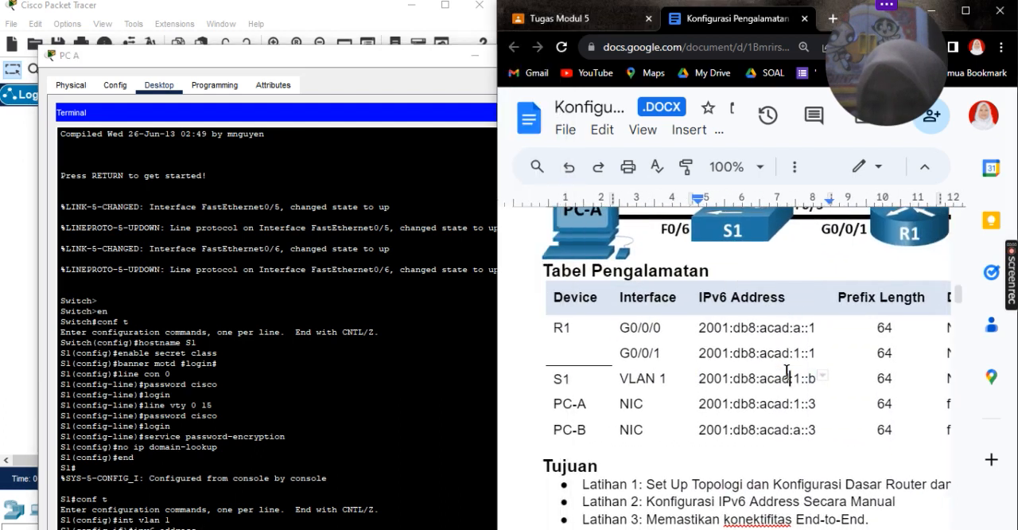
{"action": "left_click_drag", "start_coordinate": [814, 376], "coordinate": [698, 378]}
{"action": "key", "text": "ctrl+c"}
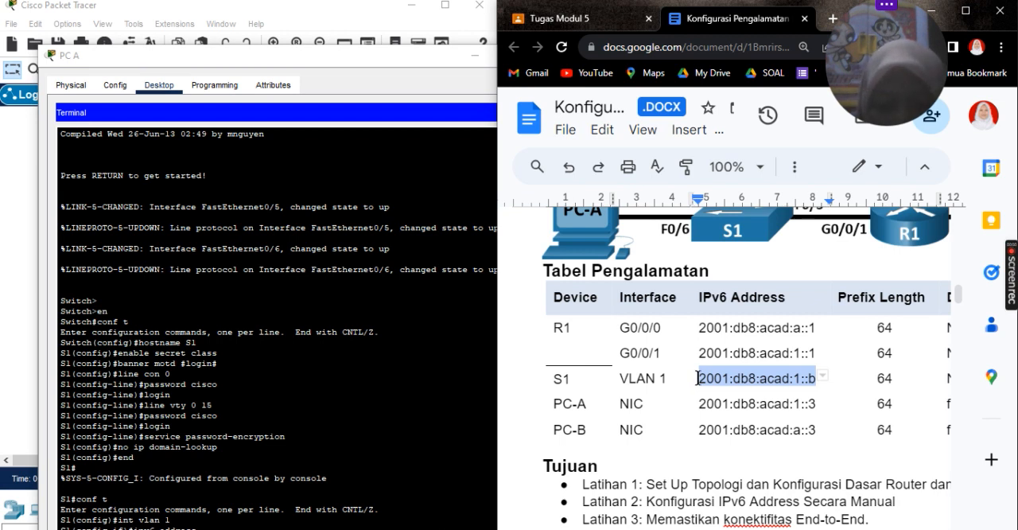
{"action": "scroll", "coordinate": [136, 412], "scroll_direction": "down", "scroll_amount": 2}
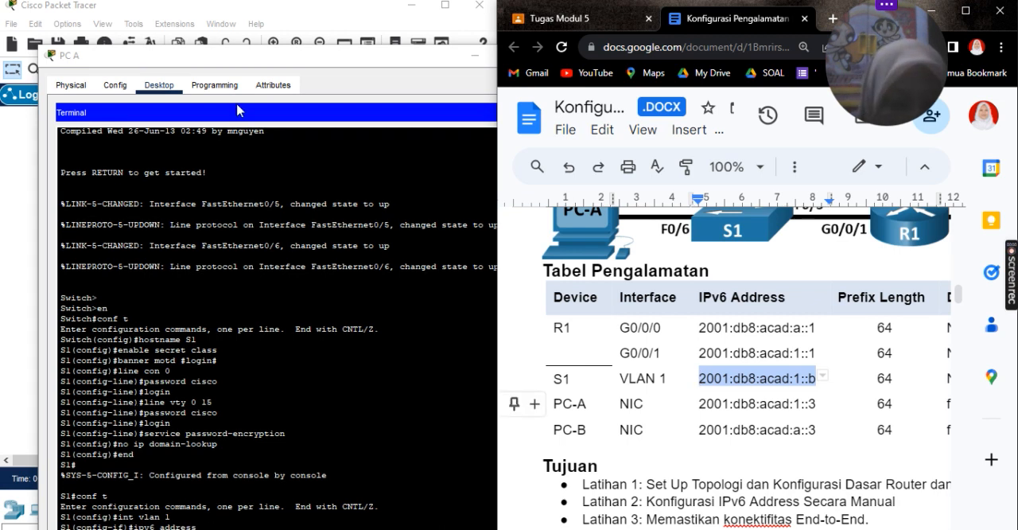
Step: Complete and run the ipv6 address command on S1's VLAN 1 interface in PC A's terminal with 2001:db8:acad:1::b/64
{"action": "left_click_drag", "start_coordinate": [242, 54], "coordinate": [224, 10]}
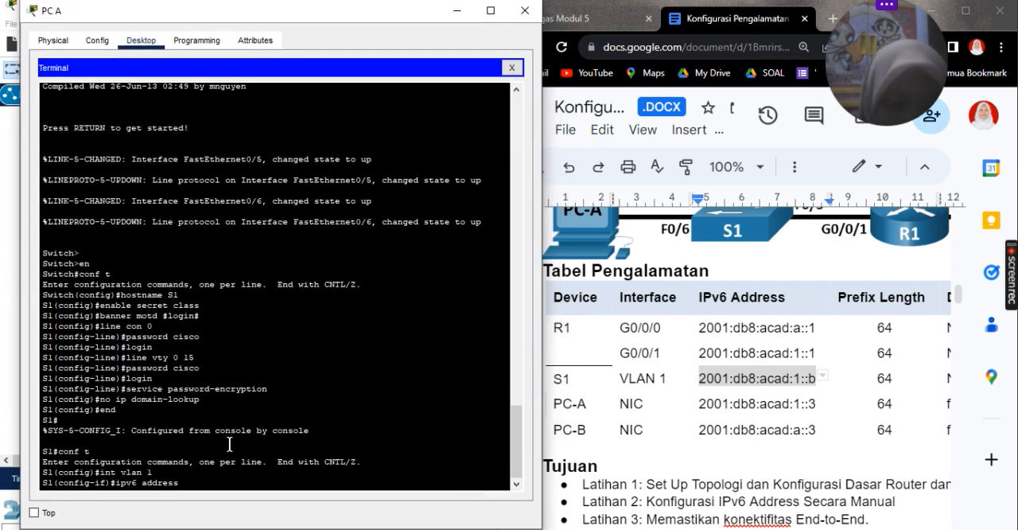
{"action": "right_click", "coordinate": [195, 482]}
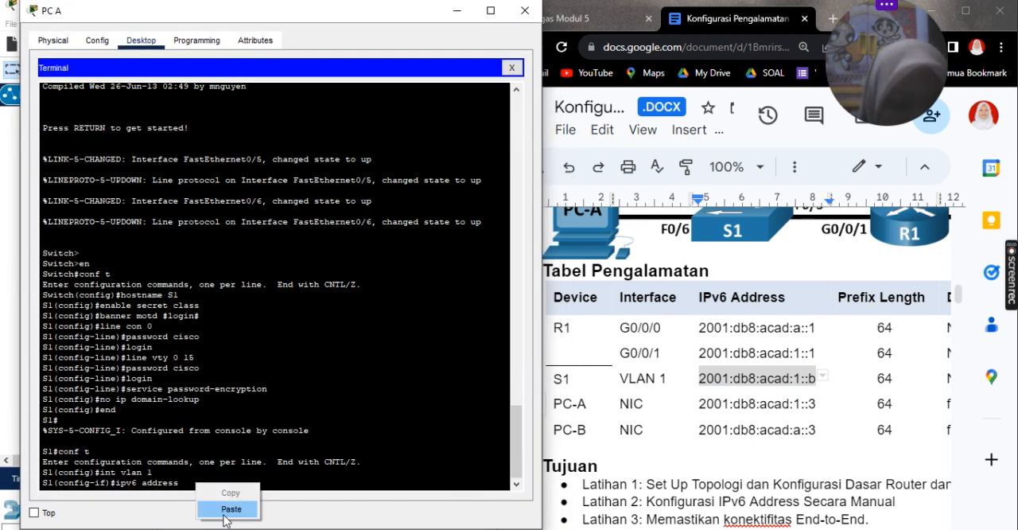
{"action": "left_click", "coordinate": [226, 509]}
{"action": "type", "text": "/"}
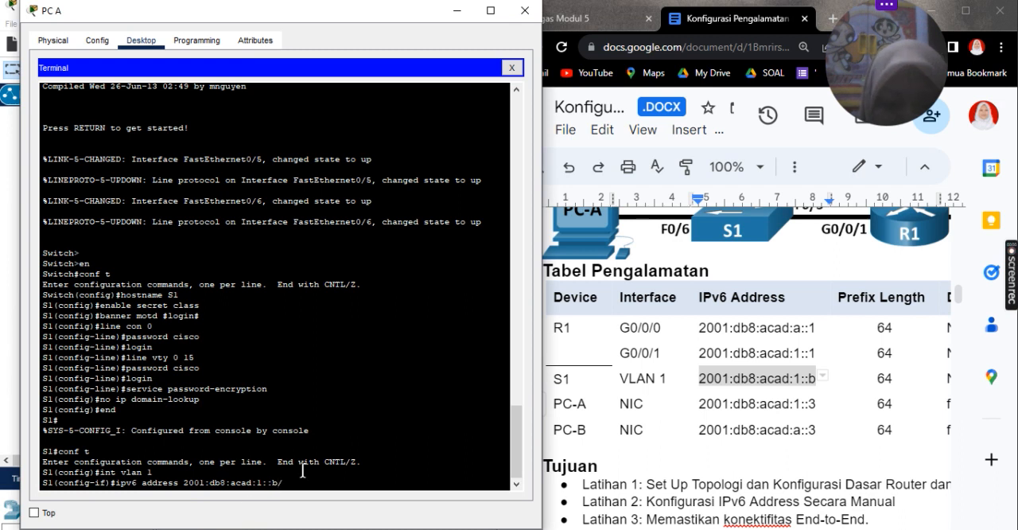
{"action": "type", "text": "64"}
{"action": "key", "text": "Return"}
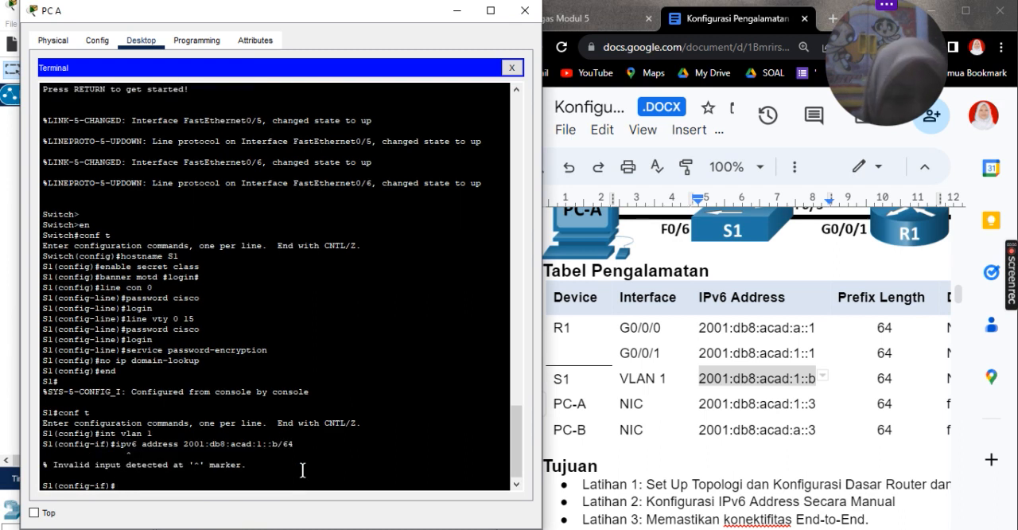
Step: Recall the VLAN 1 address command and try it with the keyword spelled adress
{"action": "key", "text": "Up"}
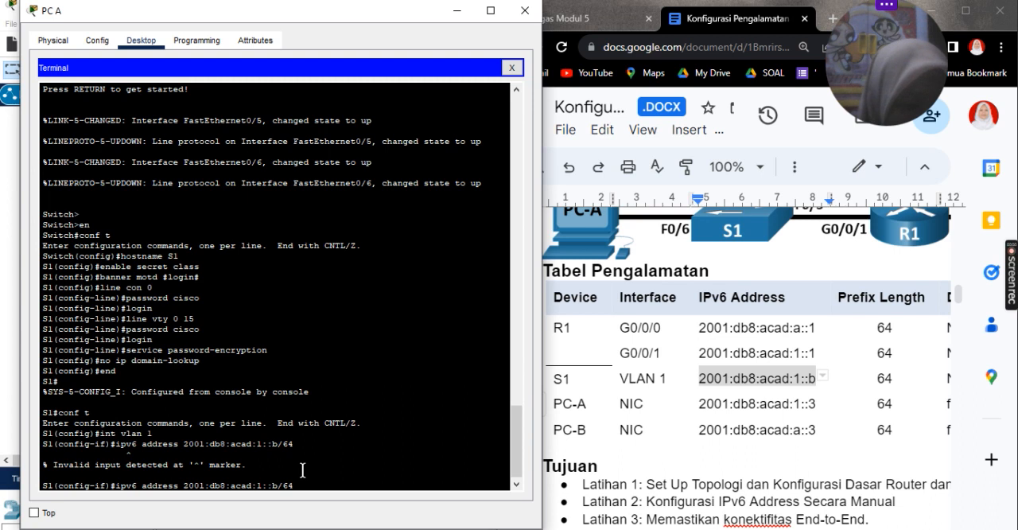
{"action": "key", "text": "BackSpace"}
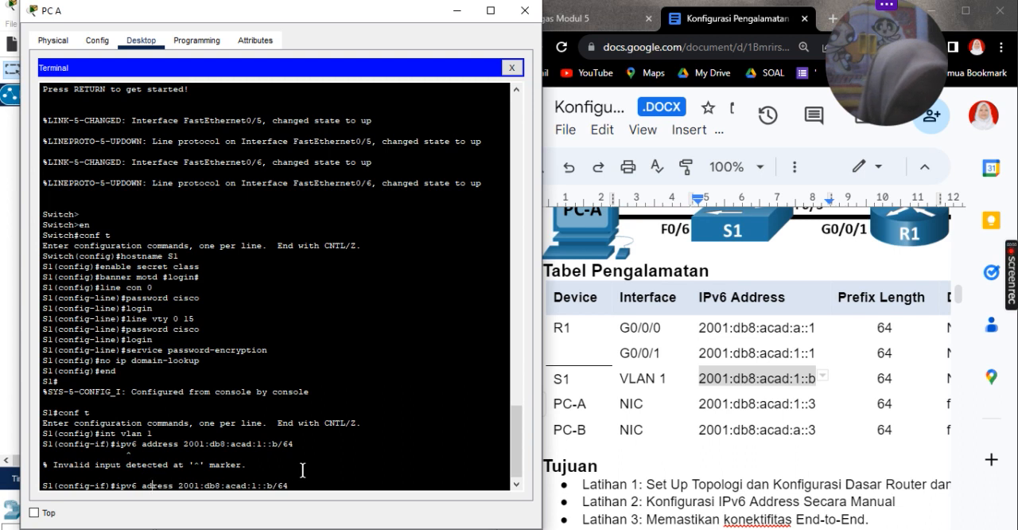
{"action": "key", "text": "Return"}
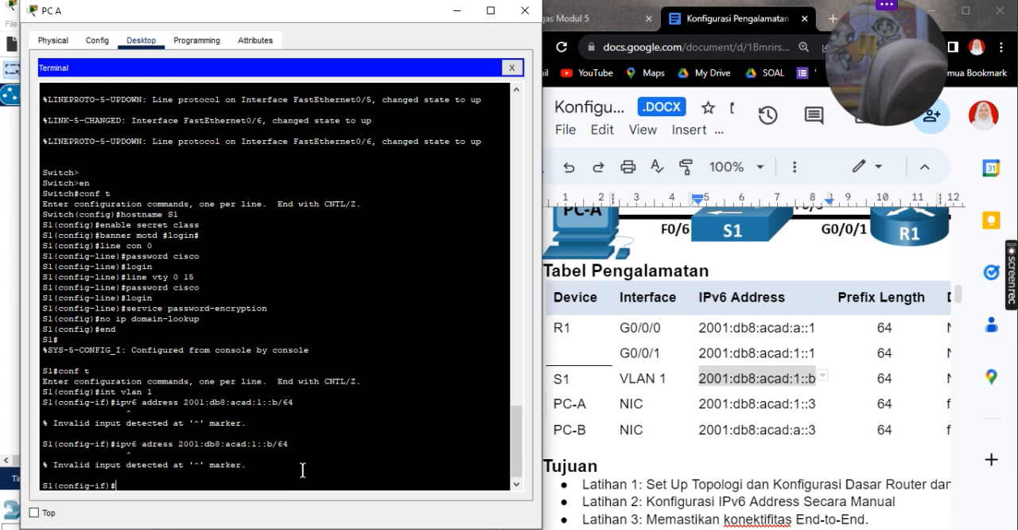
Step: Restore the keyword to address and try ipv6 address 2001:db8:acad:1::b/64 on VLAN 1 again
{"action": "key", "text": "Up"}
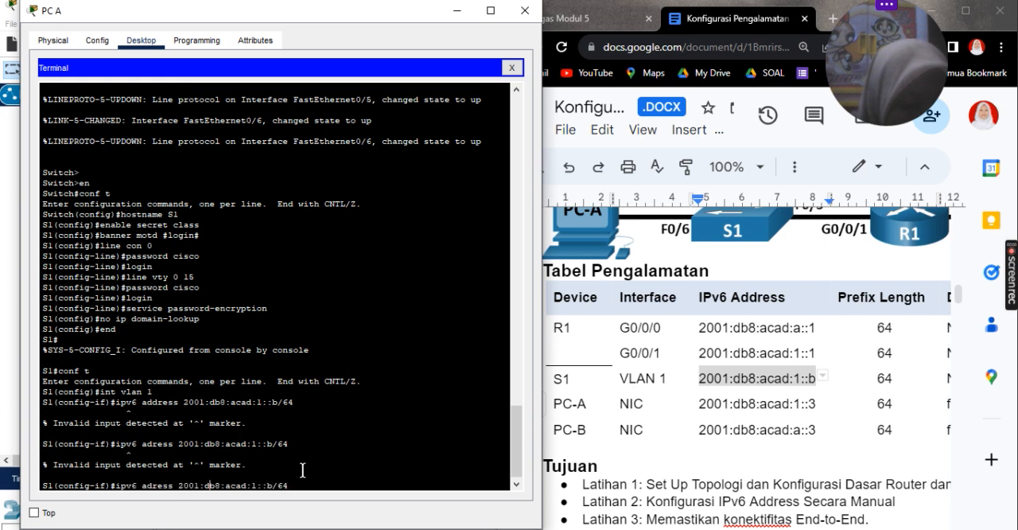
{"action": "type", "text": "d"}
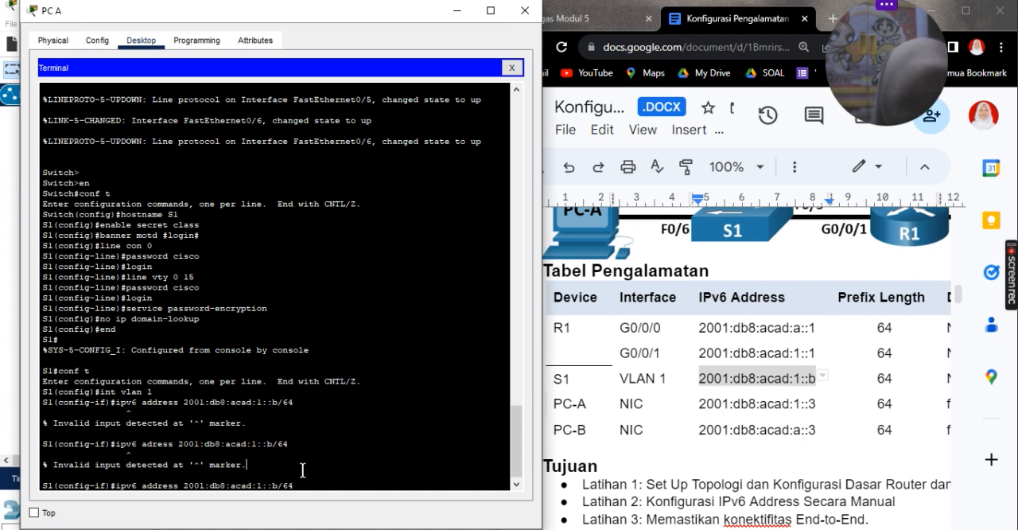
{"action": "key", "text": "Return"}
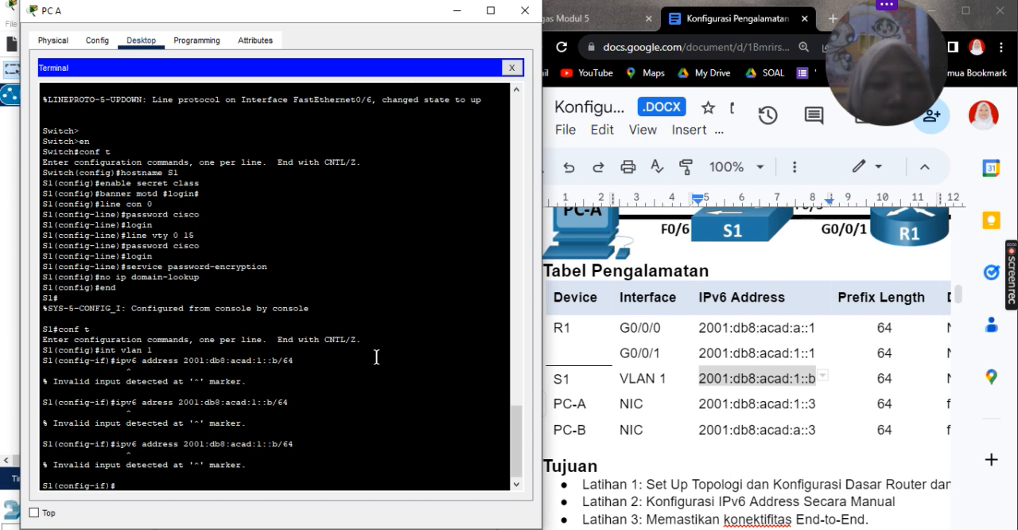
{"action": "scroll", "coordinate": [376, 357], "scroll_direction": "down", "scroll_amount": 1}
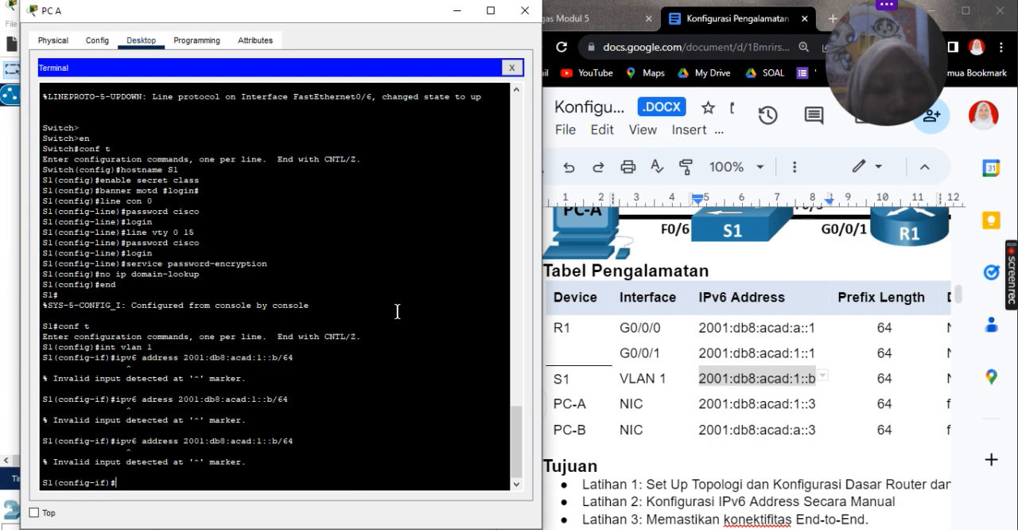
Step: Minimize the PC A window and read the end-to-end connectivity tests under Latihan 3 in the lab document
{"action": "left_click", "coordinate": [457, 11]}
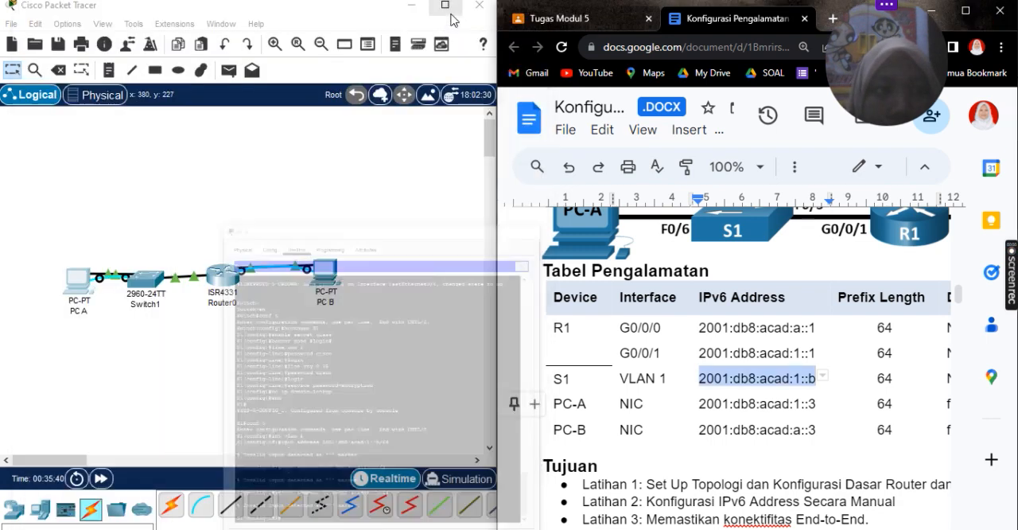
{"action": "scroll", "coordinate": [715, 358], "scroll_direction": "down", "scroll_amount": 15}
{"action": "scroll", "coordinate": [714, 358], "scroll_direction": "down", "scroll_amount": 20}
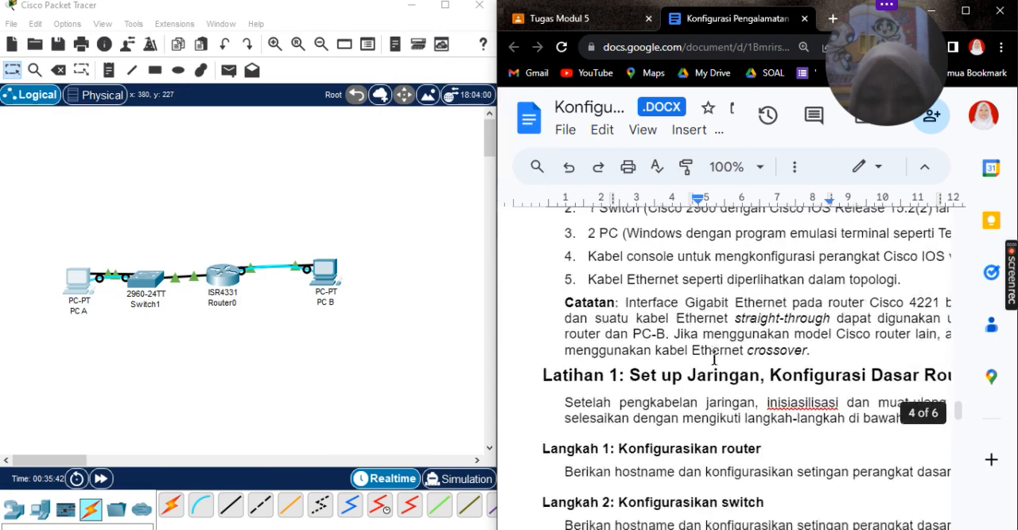
{"action": "scroll", "coordinate": [714, 358], "scroll_direction": "up", "scroll_amount": 2}
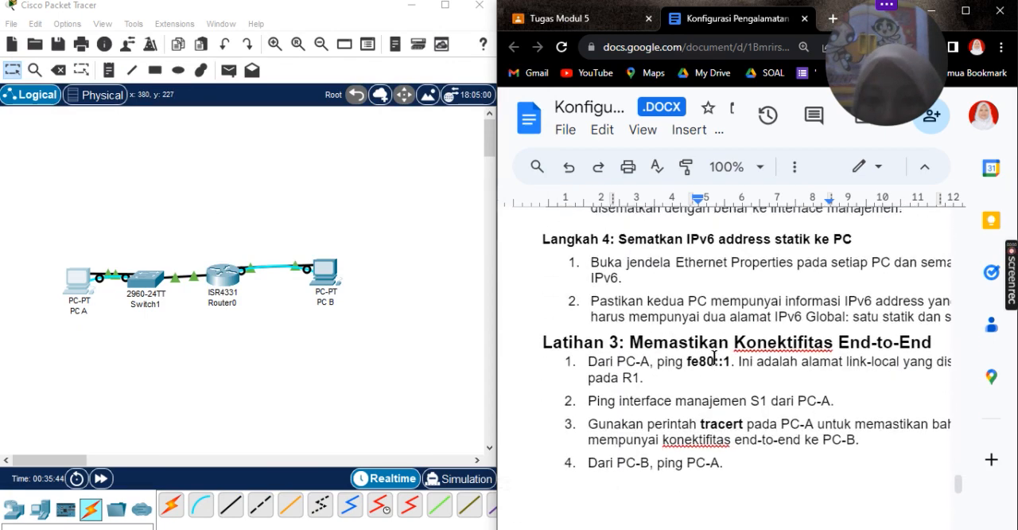
{"action": "left_click_drag", "start_coordinate": [630, 346], "coordinate": [807, 363]}
{"action": "scroll", "coordinate": [807, 362], "scroll_direction": "down", "scroll_amount": 1}
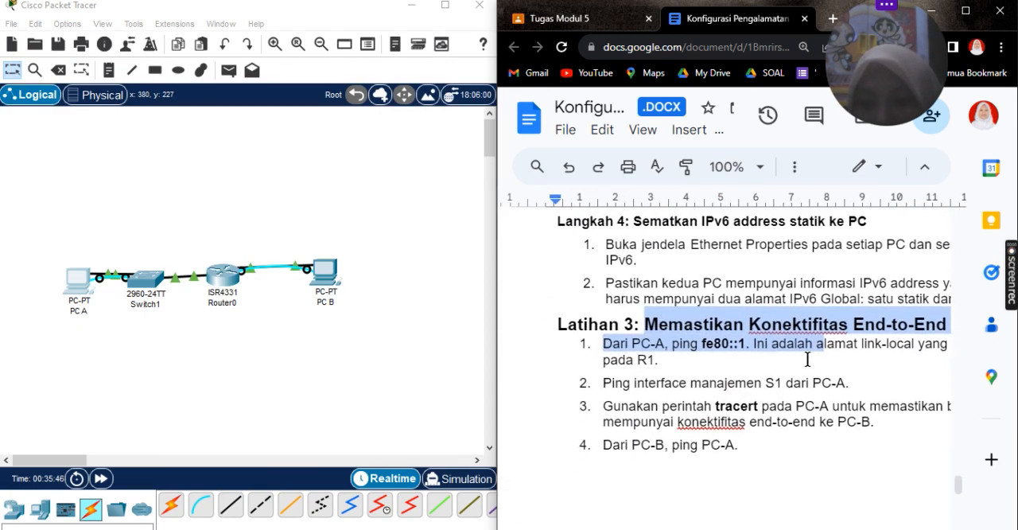
{"action": "scroll", "coordinate": [807, 360], "scroll_direction": "right", "scroll_amount": 2}
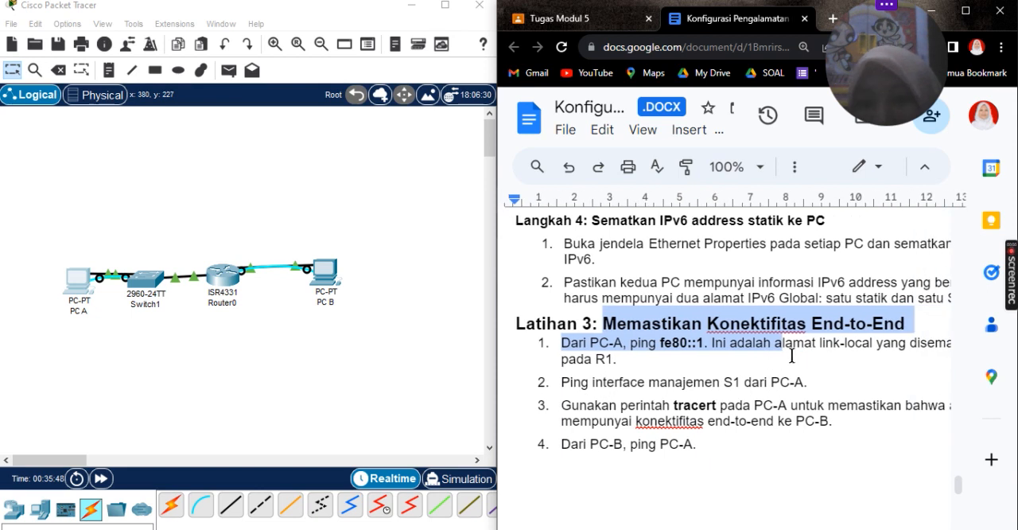
{"action": "left_click", "coordinate": [731, 337]}
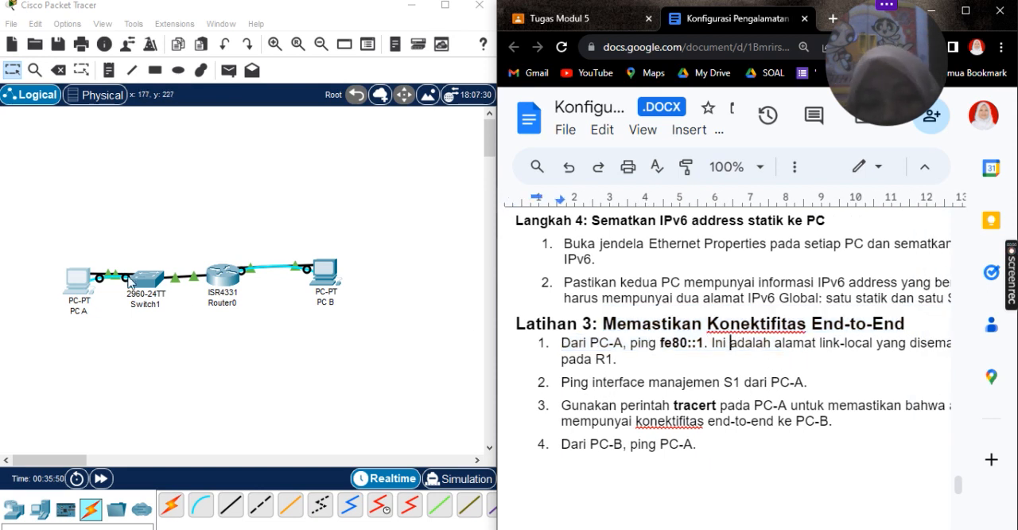
{"action": "scroll", "coordinate": [681, 349], "scroll_direction": "down", "scroll_amount": 4}
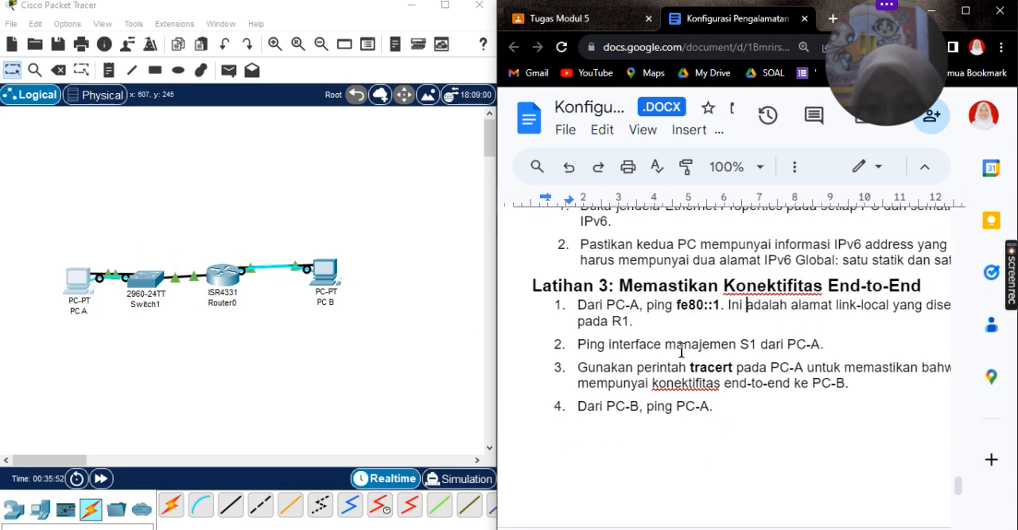
{"action": "scroll", "coordinate": [682, 349], "scroll_direction": "right", "scroll_amount": 1}
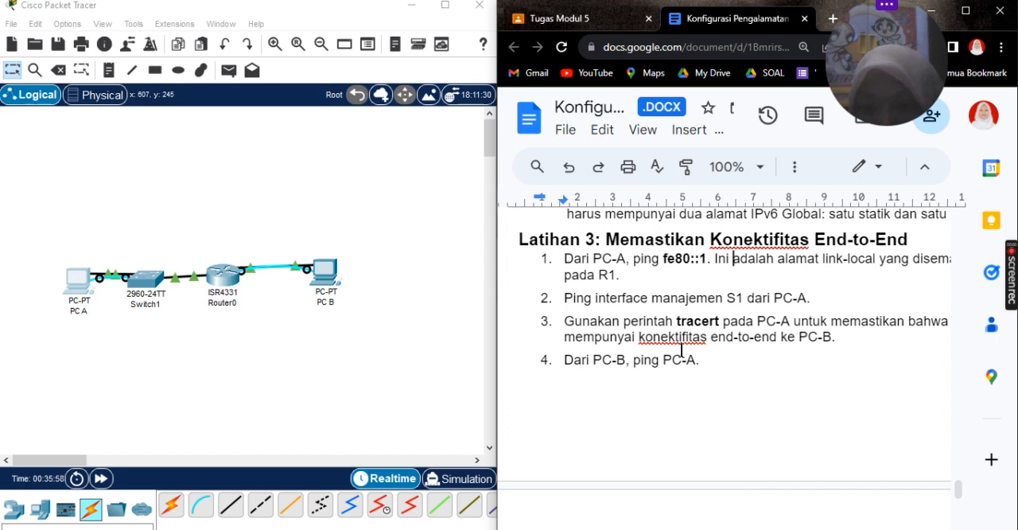
{"action": "scroll", "coordinate": [682, 350], "scroll_direction": "down", "scroll_amount": 3}
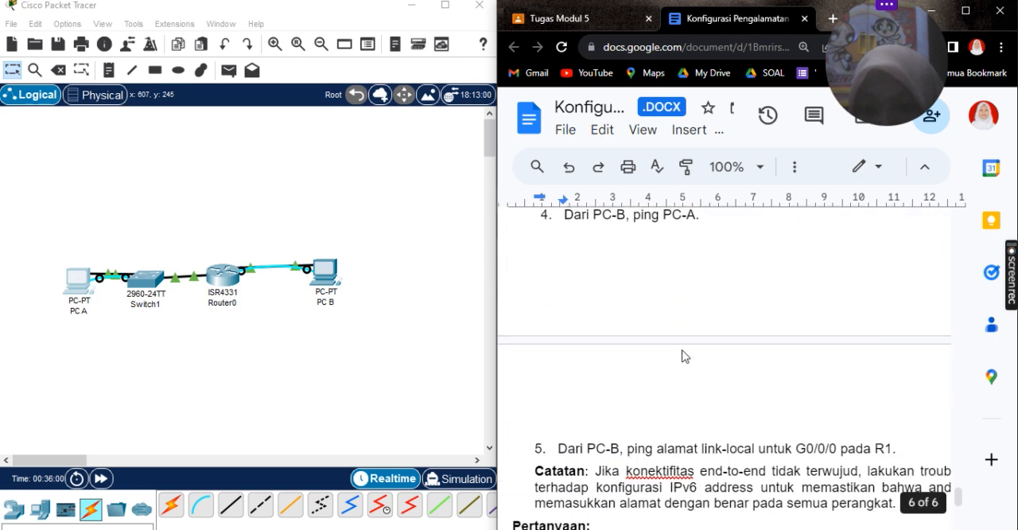
{"action": "scroll", "coordinate": [676, 358], "scroll_direction": "down", "scroll_amount": 1}
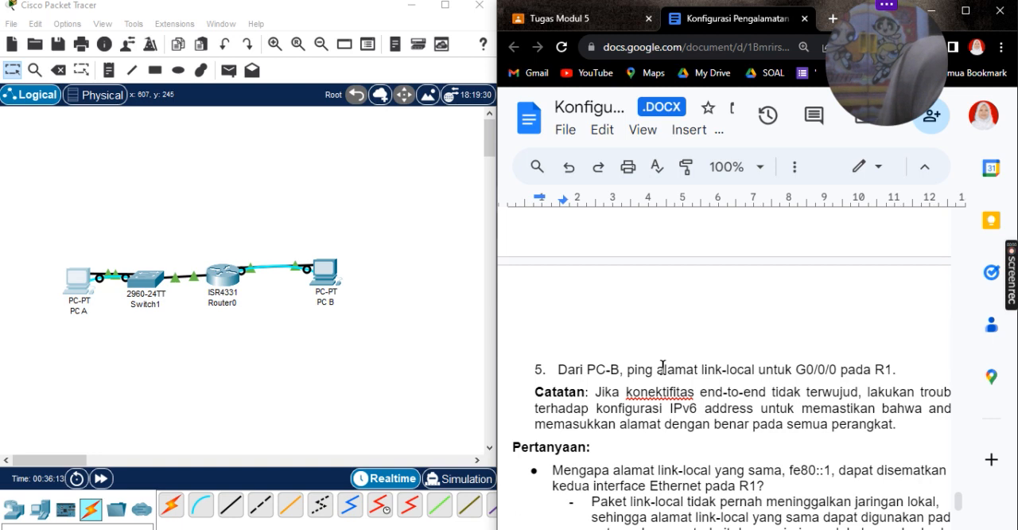
Step: Read the Pertanyaan questions and answers on reusing fe80::1 on R1's Ethernet interfaces and on the subnet ID of 2001:db8:acad::aaaa:1234/64
{"action": "scroll", "coordinate": [663, 366], "scroll_direction": "down", "scroll_amount": 1}
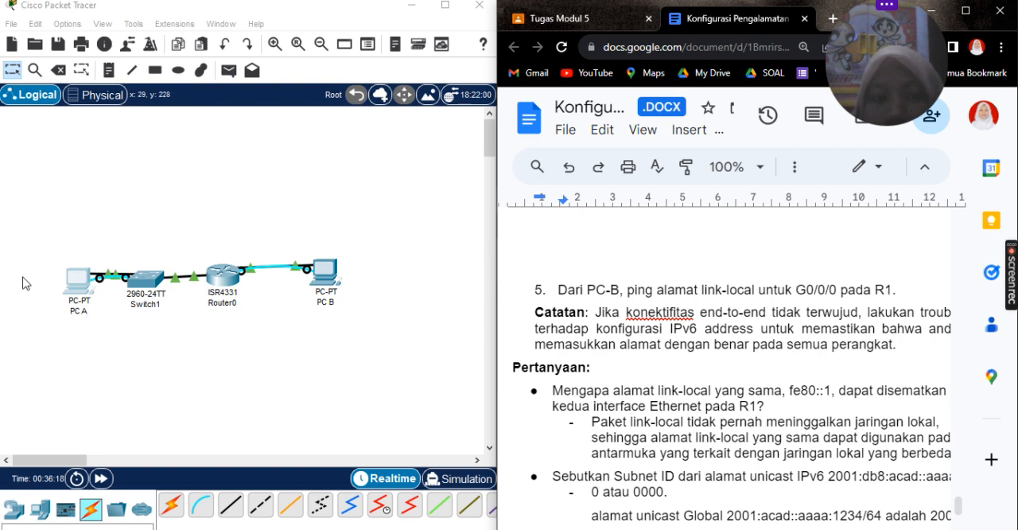
{"action": "scroll", "coordinate": [828, 406], "scroll_direction": "down", "scroll_amount": 1}
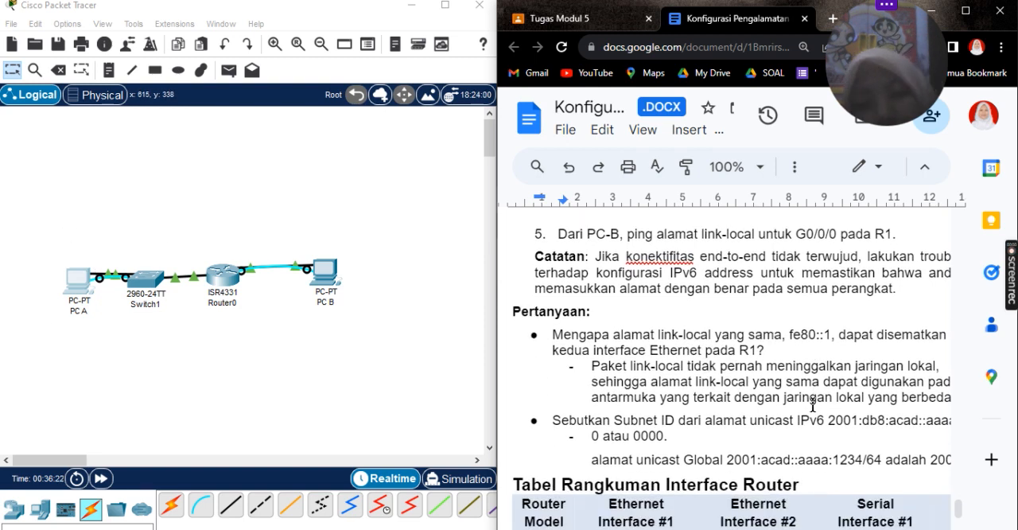
{"action": "scroll", "coordinate": [691, 413], "scroll_direction": "down", "scroll_amount": 2}
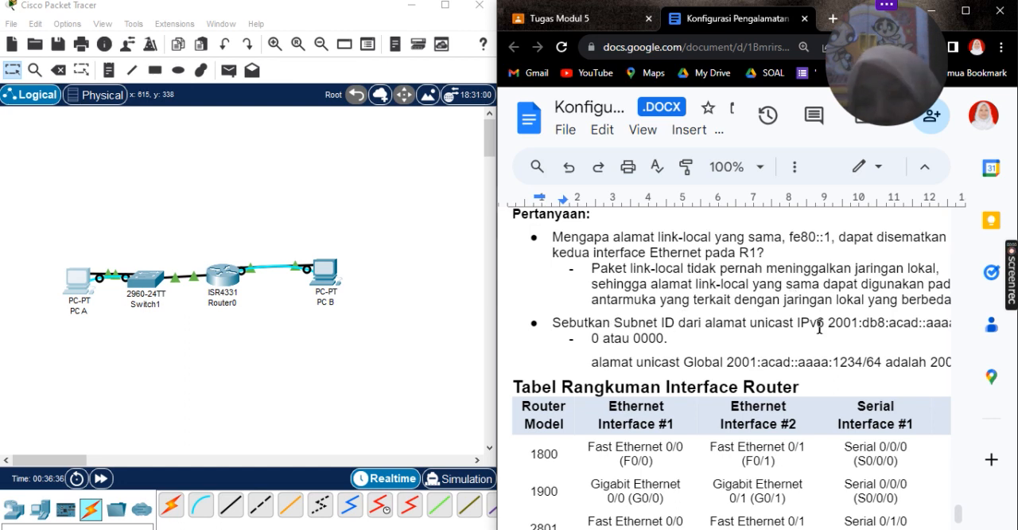
{"action": "scroll", "coordinate": [819, 327], "scroll_direction": "right", "scroll_amount": 1}
{"action": "scroll", "coordinate": [819, 326], "scroll_direction": "right", "scroll_amount": 2}
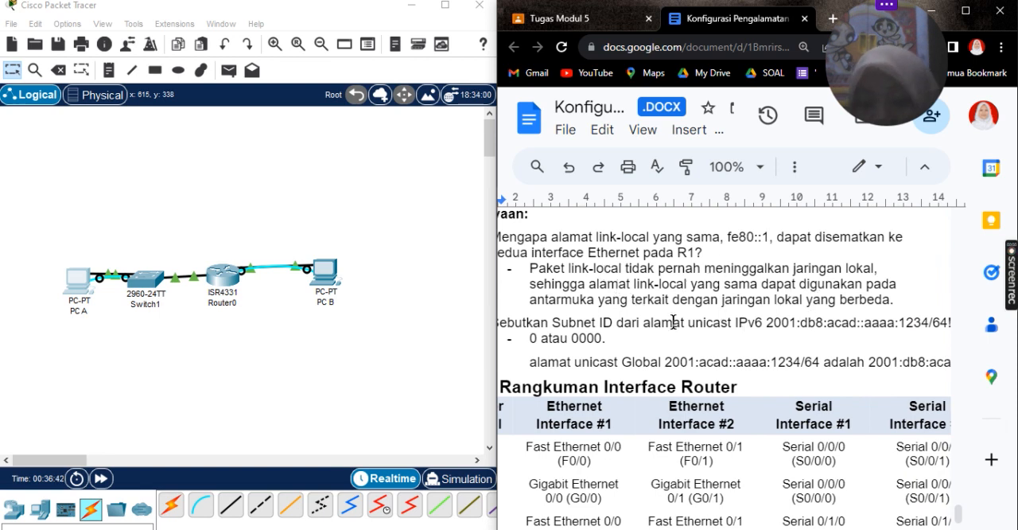
{"action": "scroll", "coordinate": [673, 322], "scroll_direction": "left", "scroll_amount": 3}
{"action": "scroll", "coordinate": [621, 334], "scroll_direction": "down", "scroll_amount": 1}
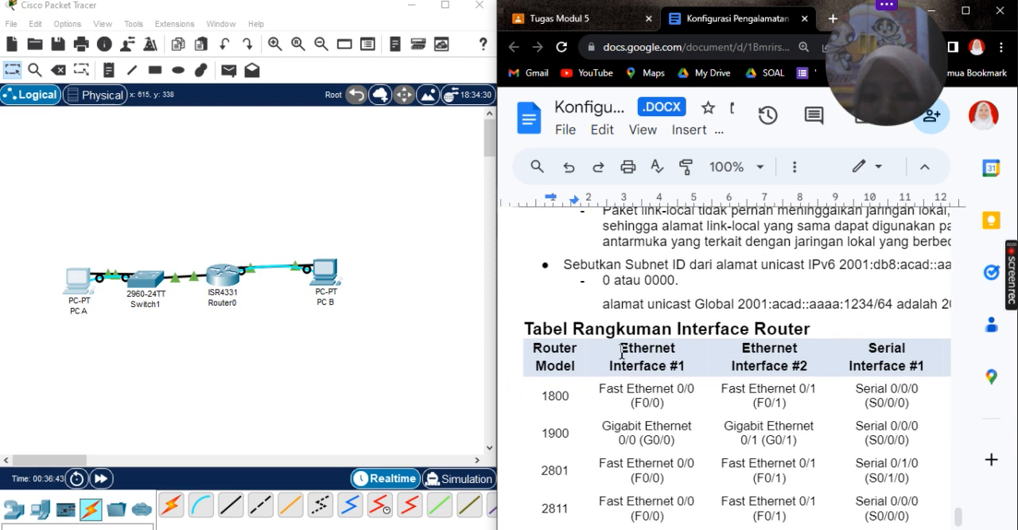
{"action": "scroll", "coordinate": [759, 273], "scroll_direction": "right", "scroll_amount": 6}
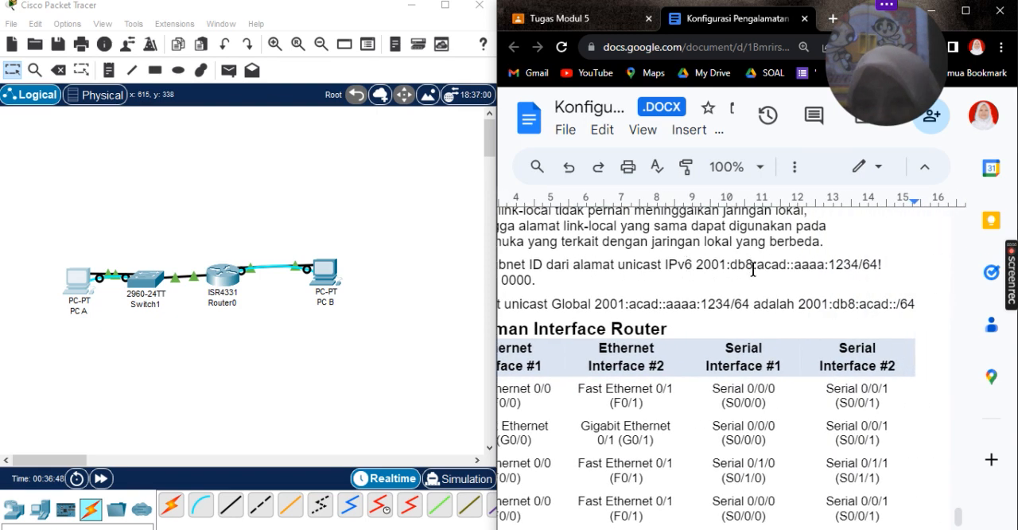
{"action": "scroll", "coordinate": [756, 272], "scroll_direction": "left", "scroll_amount": 2}
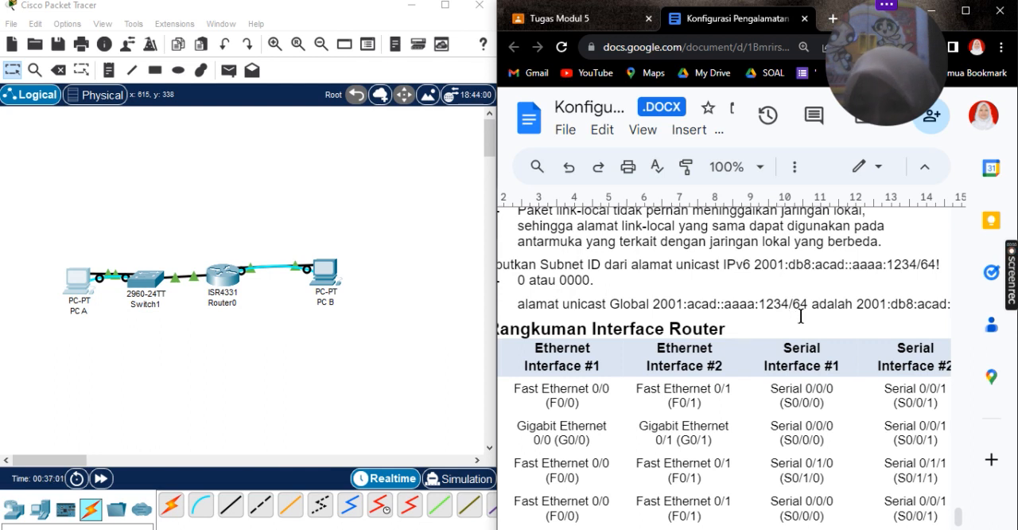
{"action": "scroll", "coordinate": [875, 294], "scroll_direction": "down", "scroll_amount": 1}
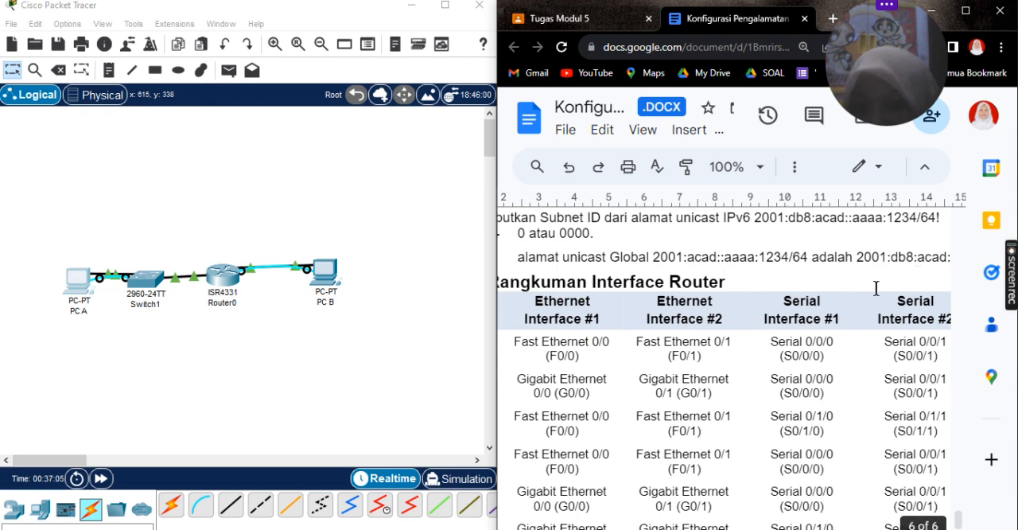
{"action": "scroll", "coordinate": [875, 284], "scroll_direction": "right", "scroll_amount": 2}
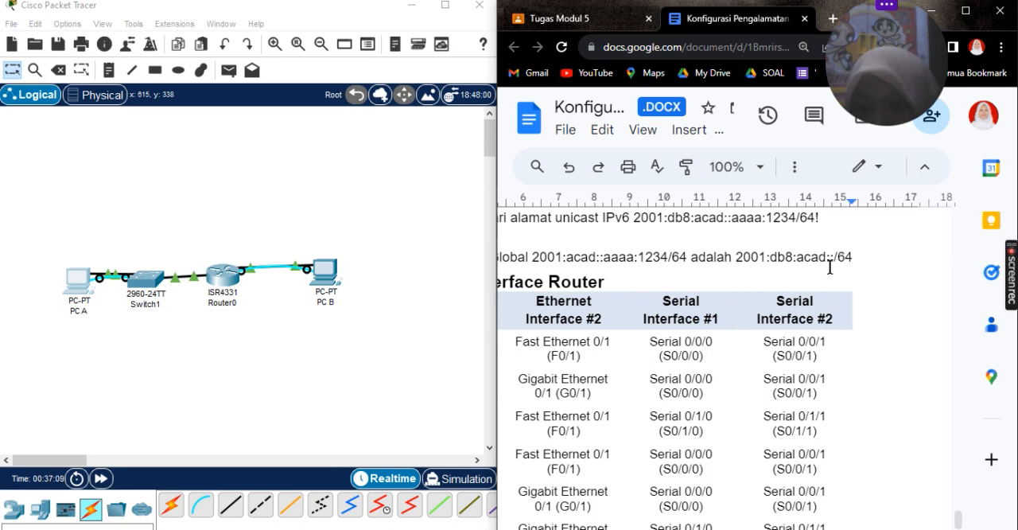
{"action": "scroll", "coordinate": [835, 264], "scroll_direction": "up", "scroll_amount": 1}
{"action": "scroll", "coordinate": [830, 266], "scroll_direction": "left", "scroll_amount": 4}
{"action": "scroll", "coordinate": [730, 259], "scroll_direction": "up", "scroll_amount": 1}
{"action": "scroll", "coordinate": [729, 258], "scroll_direction": "left", "scroll_amount": 1}
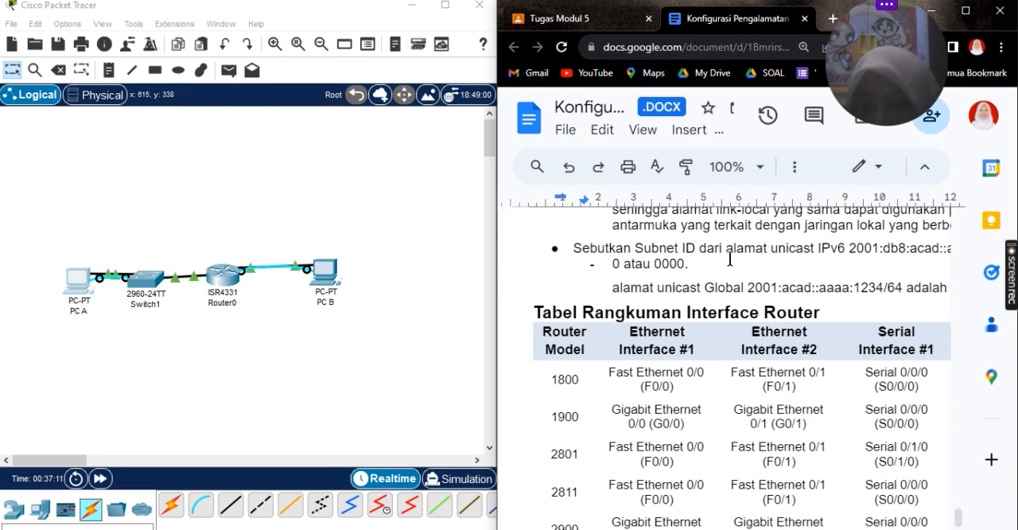
{"action": "scroll", "coordinate": [730, 259], "scroll_direction": "right", "scroll_amount": 3}
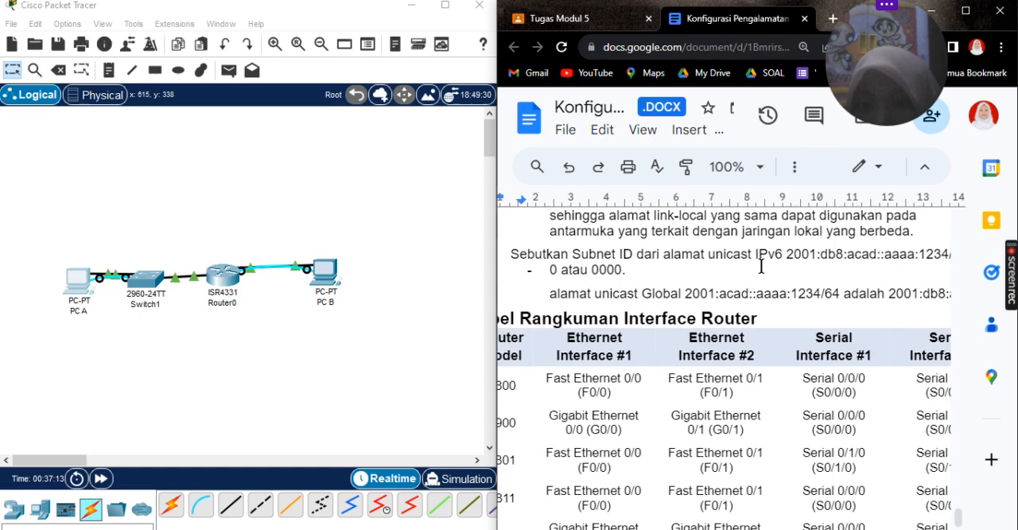
{"action": "scroll", "coordinate": [758, 267], "scroll_direction": "right", "scroll_amount": 8}
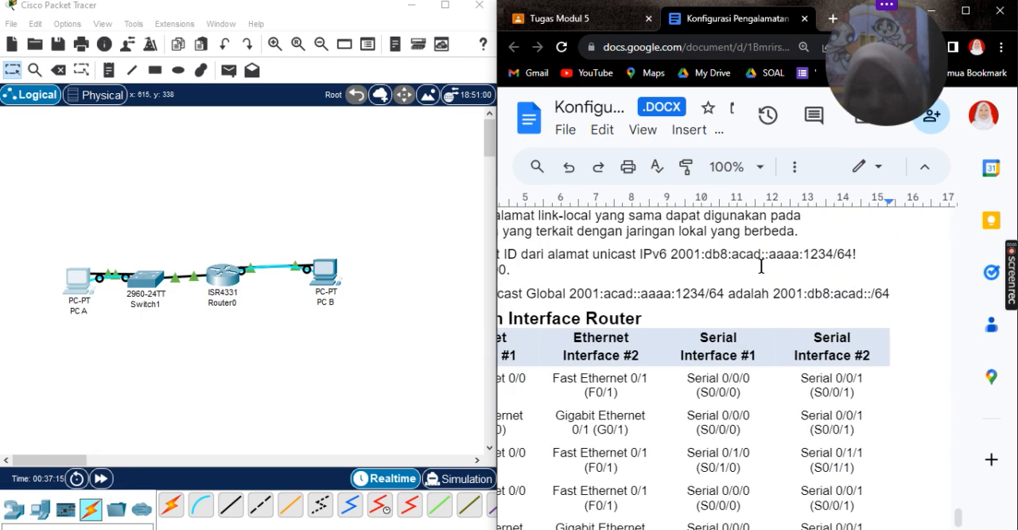
{"action": "scroll", "coordinate": [762, 266], "scroll_direction": "down", "scroll_amount": 4}
{"action": "scroll", "coordinate": [761, 267], "scroll_direction": "left", "scroll_amount": 10}
{"action": "scroll", "coordinate": [761, 266], "scroll_direction": "up", "scroll_amount": 5}
{"action": "scroll", "coordinate": [761, 266], "scroll_direction": "up", "scroll_amount": 2}
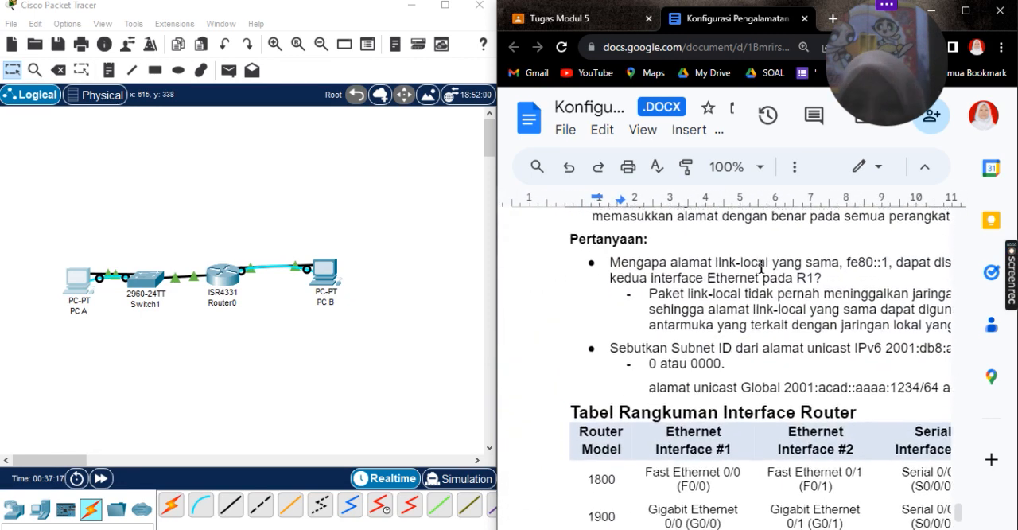
Step: Look through the Tabel Rangkuman Interface Router for the Ethernet and serial interfaces of each router model
{"action": "scroll", "coordinate": [761, 267], "scroll_direction": "down", "scroll_amount": 1}
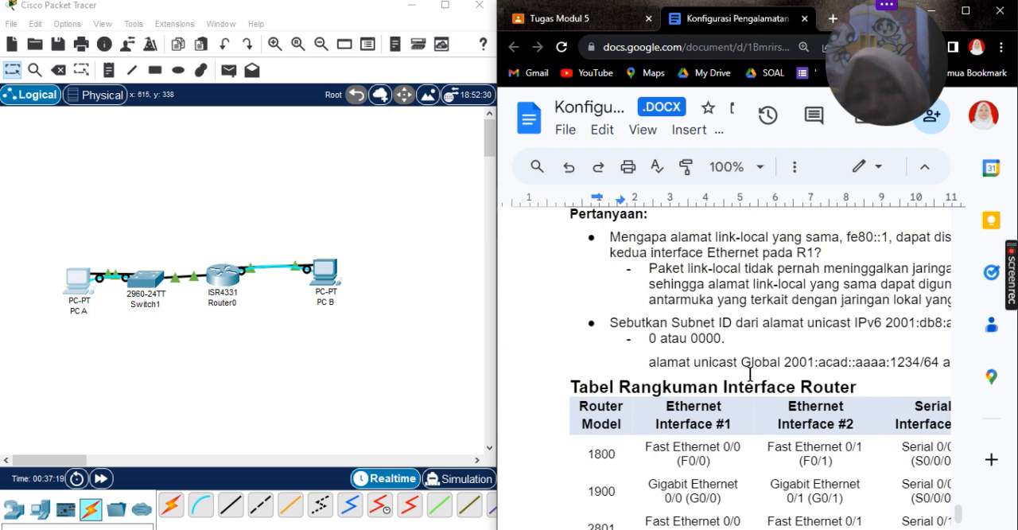
{"action": "scroll", "coordinate": [755, 416], "scroll_direction": "down", "scroll_amount": 7}
{"action": "scroll", "coordinate": [754, 416], "scroll_direction": "up", "scroll_amount": 5}
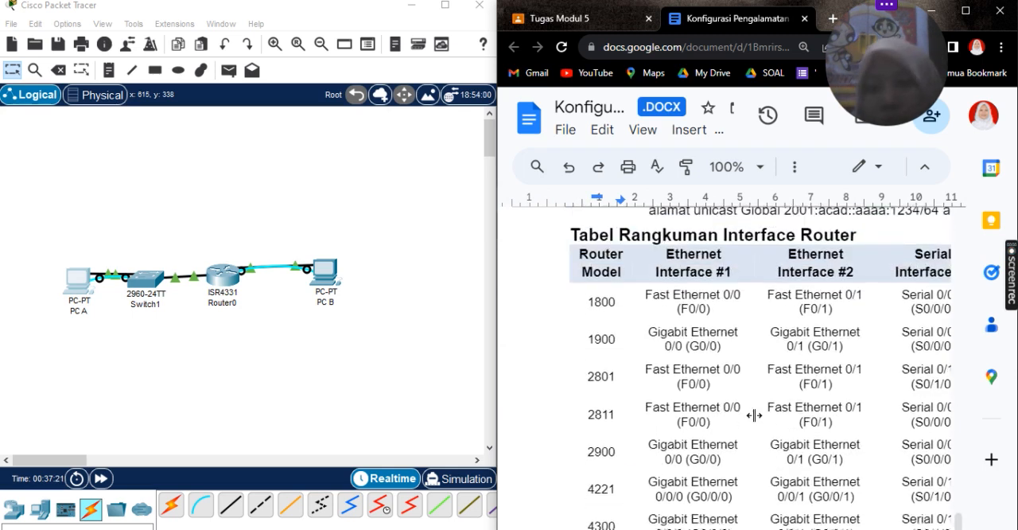
{"action": "scroll", "coordinate": [754, 416], "scroll_direction": "right", "scroll_amount": 4}
{"action": "scroll", "coordinate": [754, 416], "scroll_direction": "left", "scroll_amount": 5}
{"action": "scroll", "coordinate": [754, 416], "scroll_direction": "down", "scroll_amount": 2}
{"action": "scroll", "coordinate": [754, 416], "scroll_direction": "down", "scroll_amount": 1}
{"action": "scroll", "coordinate": [754, 416], "scroll_direction": "right", "scroll_amount": 4}
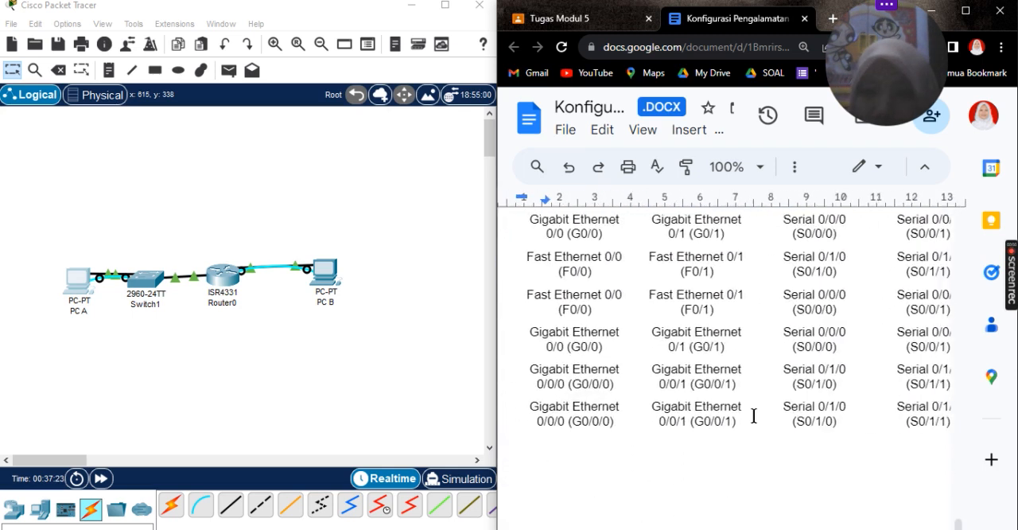